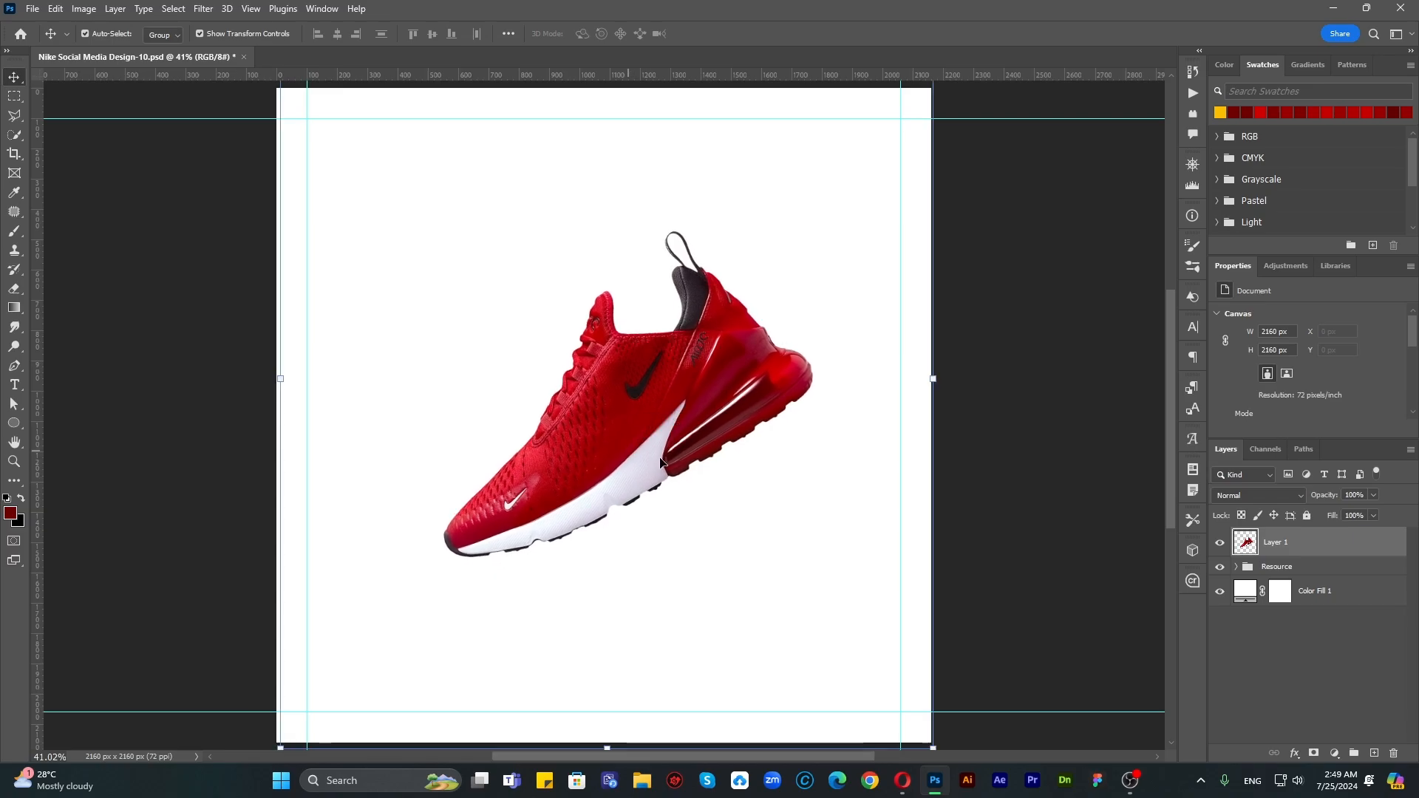
Step: Recolour the background fill layer to dark red 290100 sampled from the shoe's heel
click(1121, 462)
double_click(1246, 590)
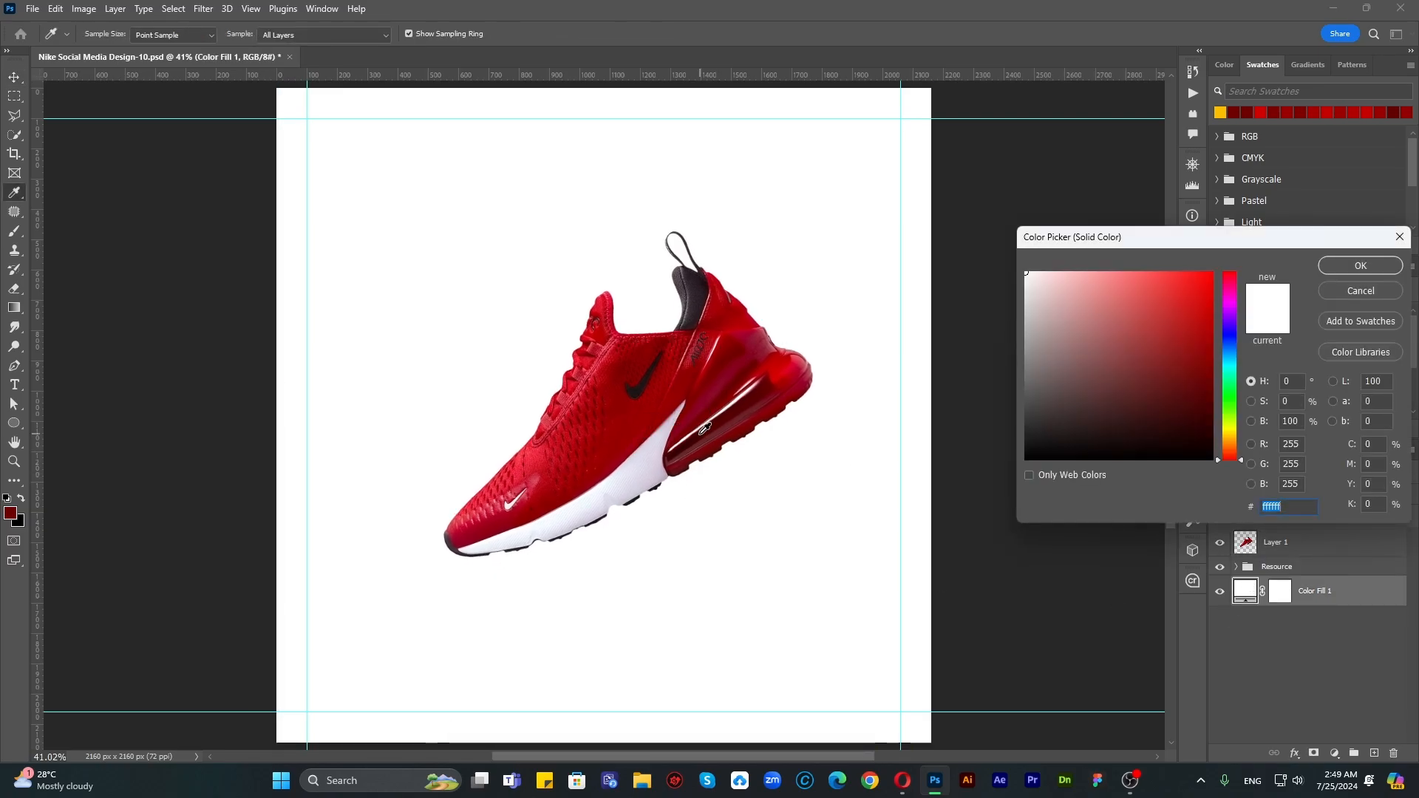
click(705, 428)
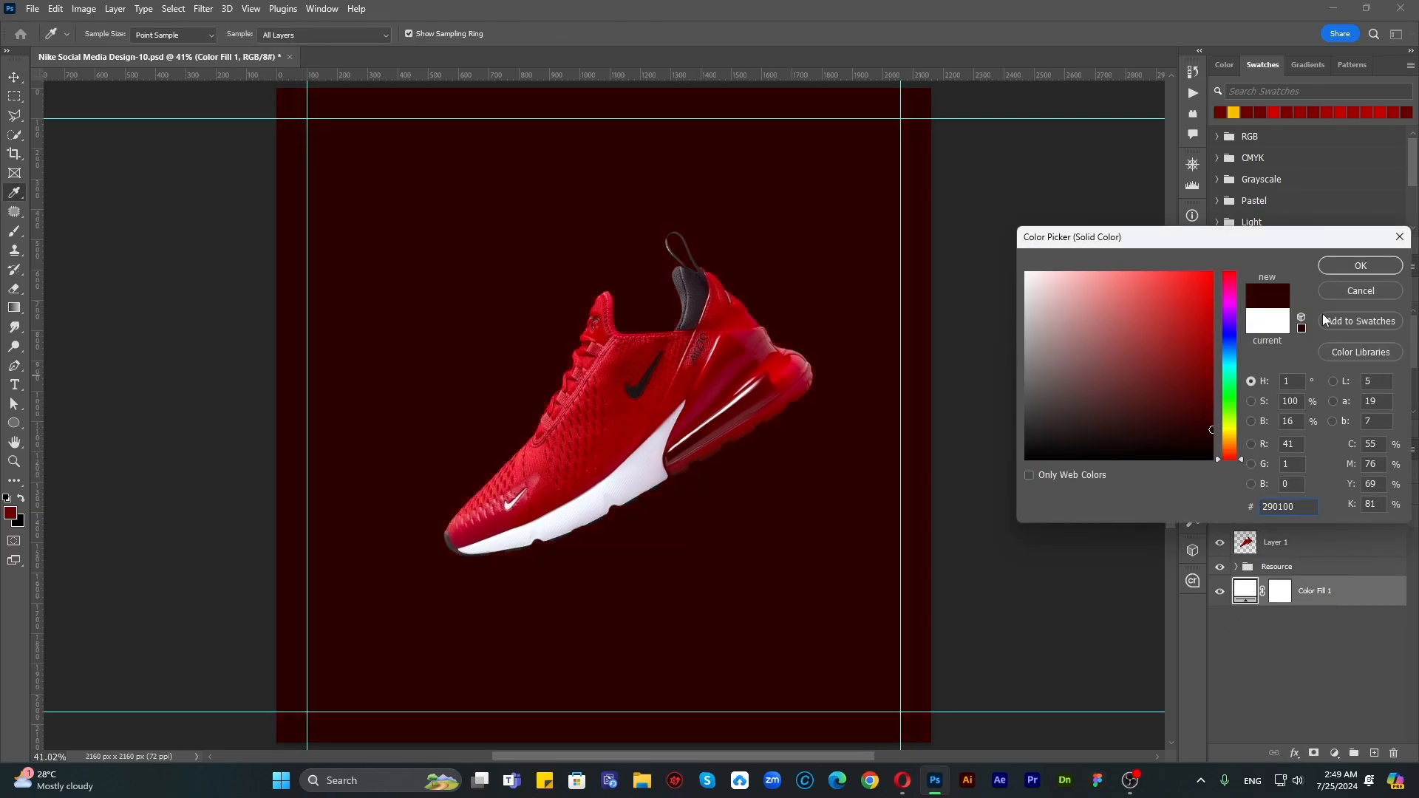
click(1360, 265)
Step: Add a solid colour fill layer above the background in bright red e20005, sampled from the shoe's heel cushion
click(1333, 752)
click(1340, 482)
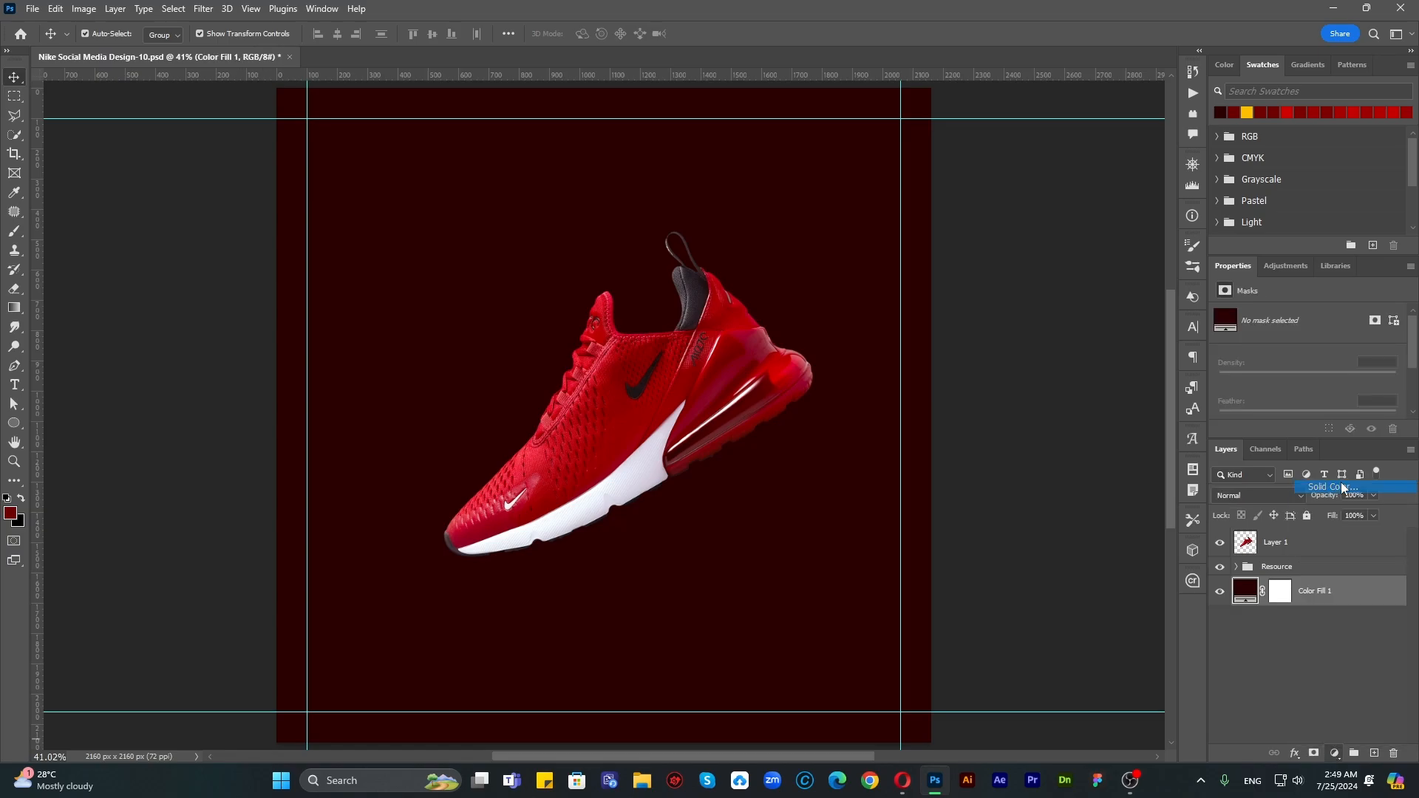
drag(631, 431, 781, 374)
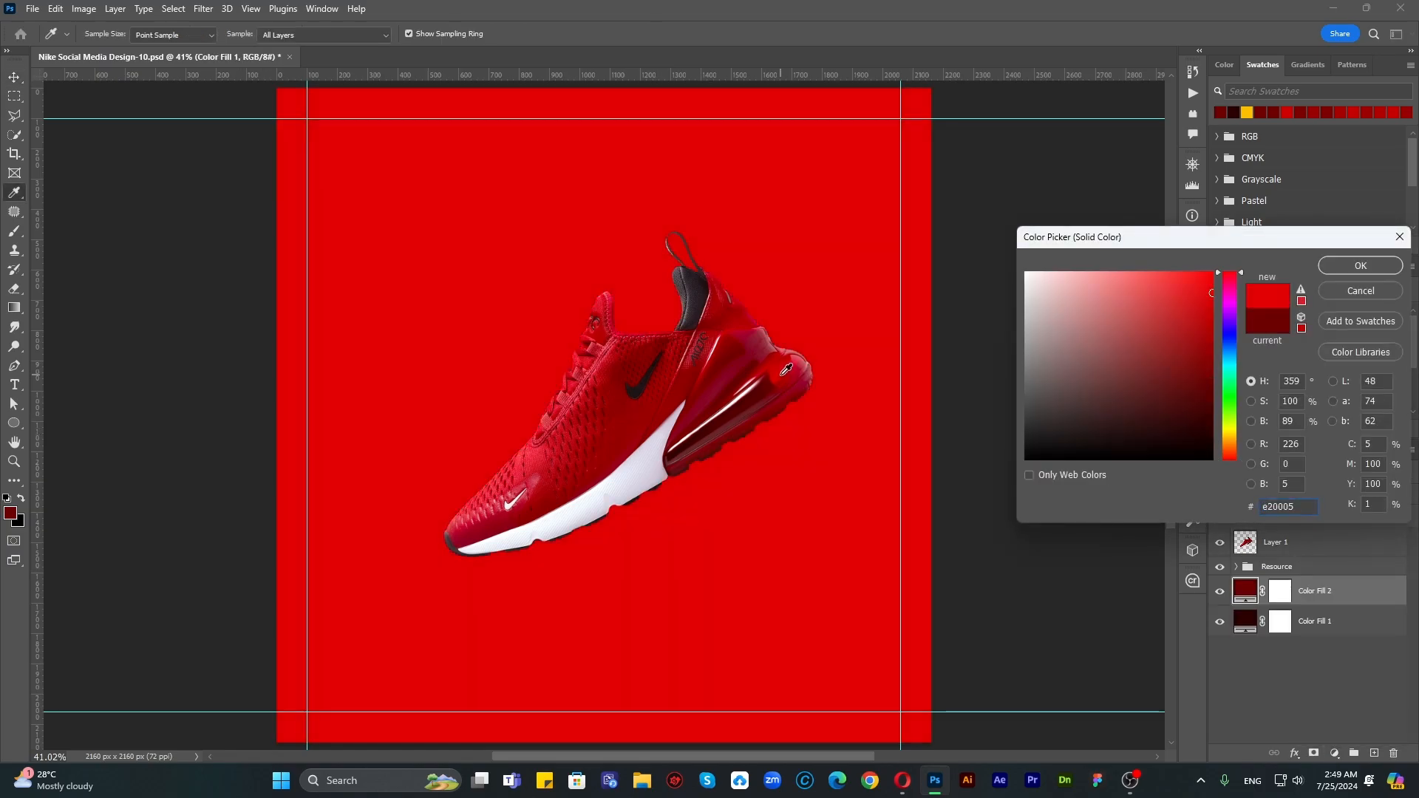
click(1358, 266)
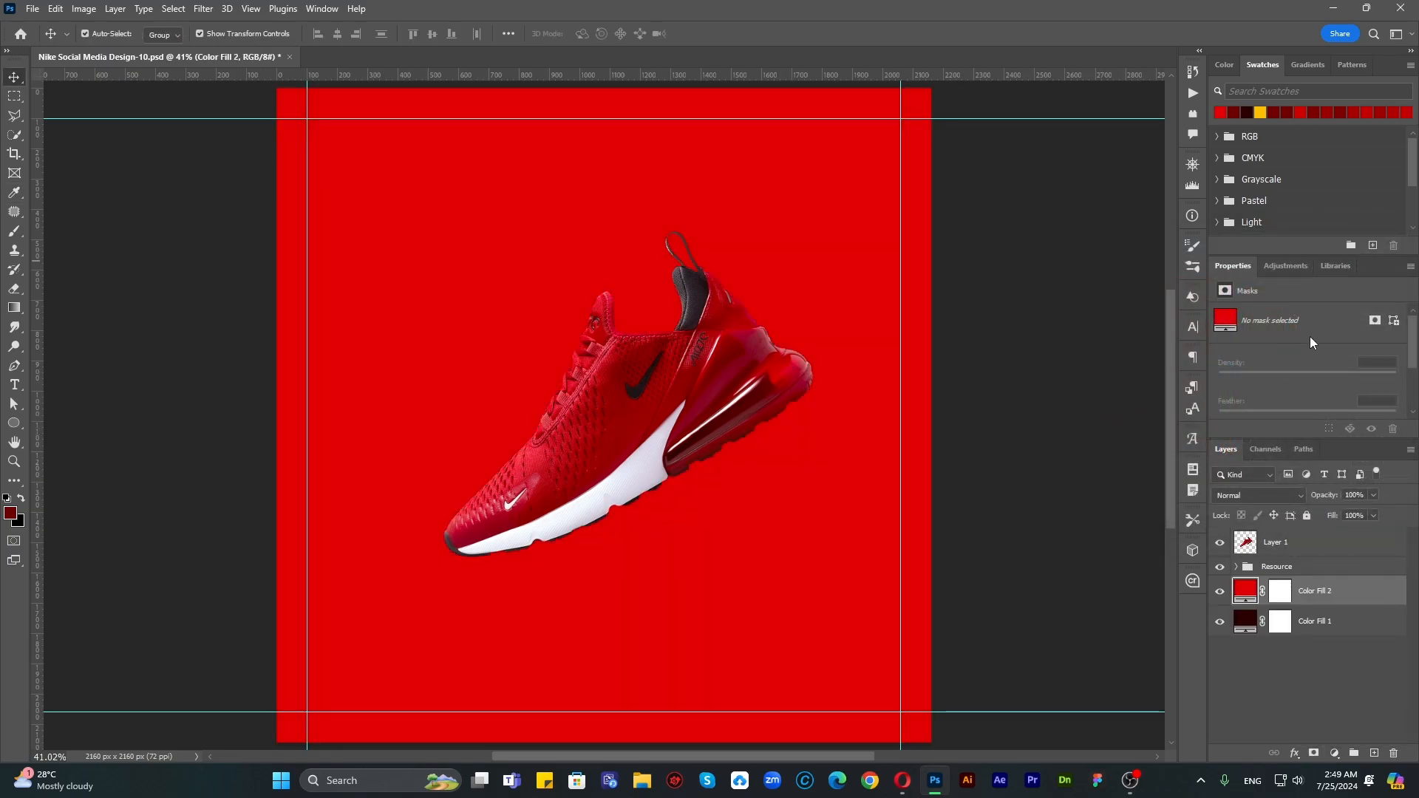
Step: Invert the red fill's mask to black and reveal one round red glow on it with a soft white 800 px brush
click(1281, 591)
key(ctrl+i)
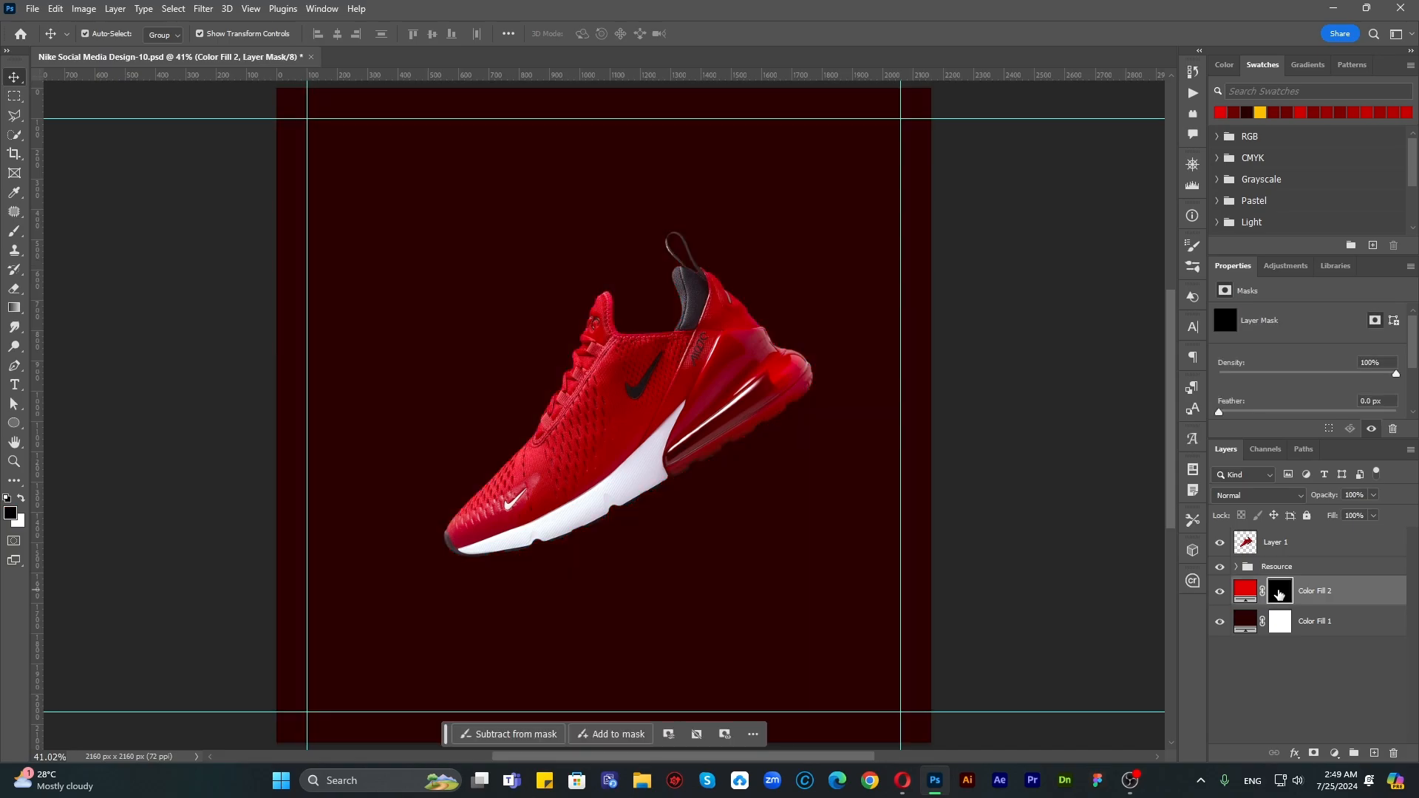
key(b)
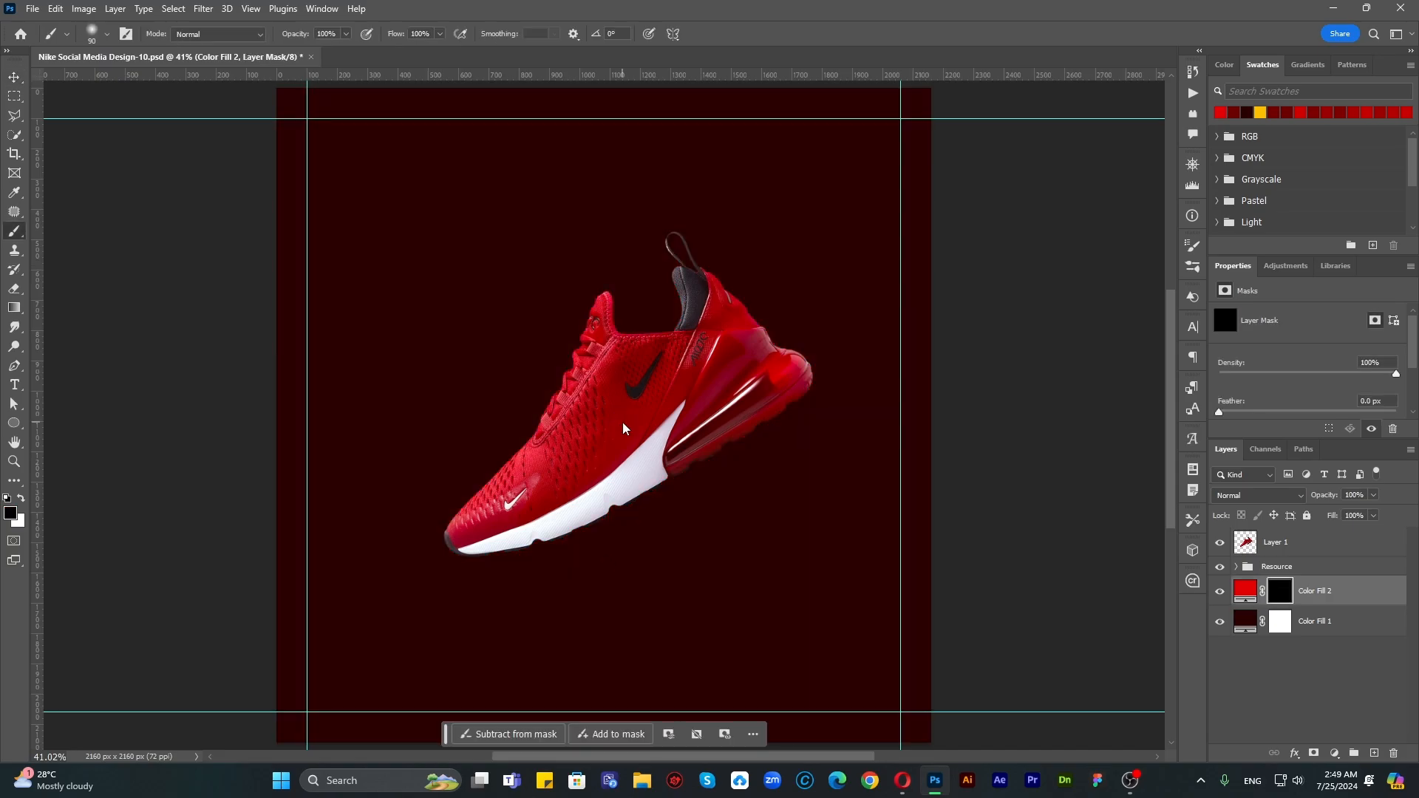
key(])
key(])
key(])
key(])
key(])
key(])
key(])
key(])
key(])
key(])
key(])
key(])
key(])
key([)
key([)
key([)
key([)
key([)
key([)
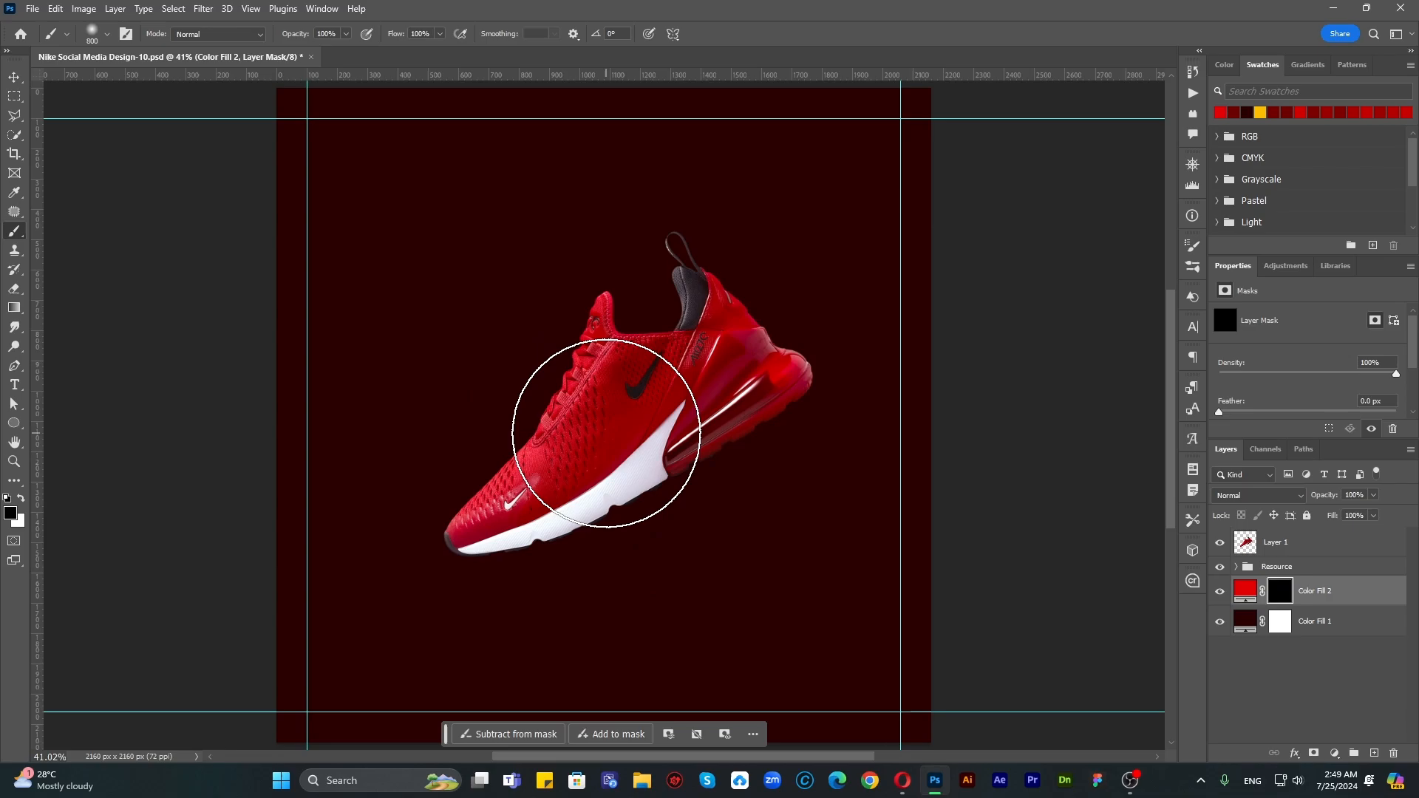
key(x)
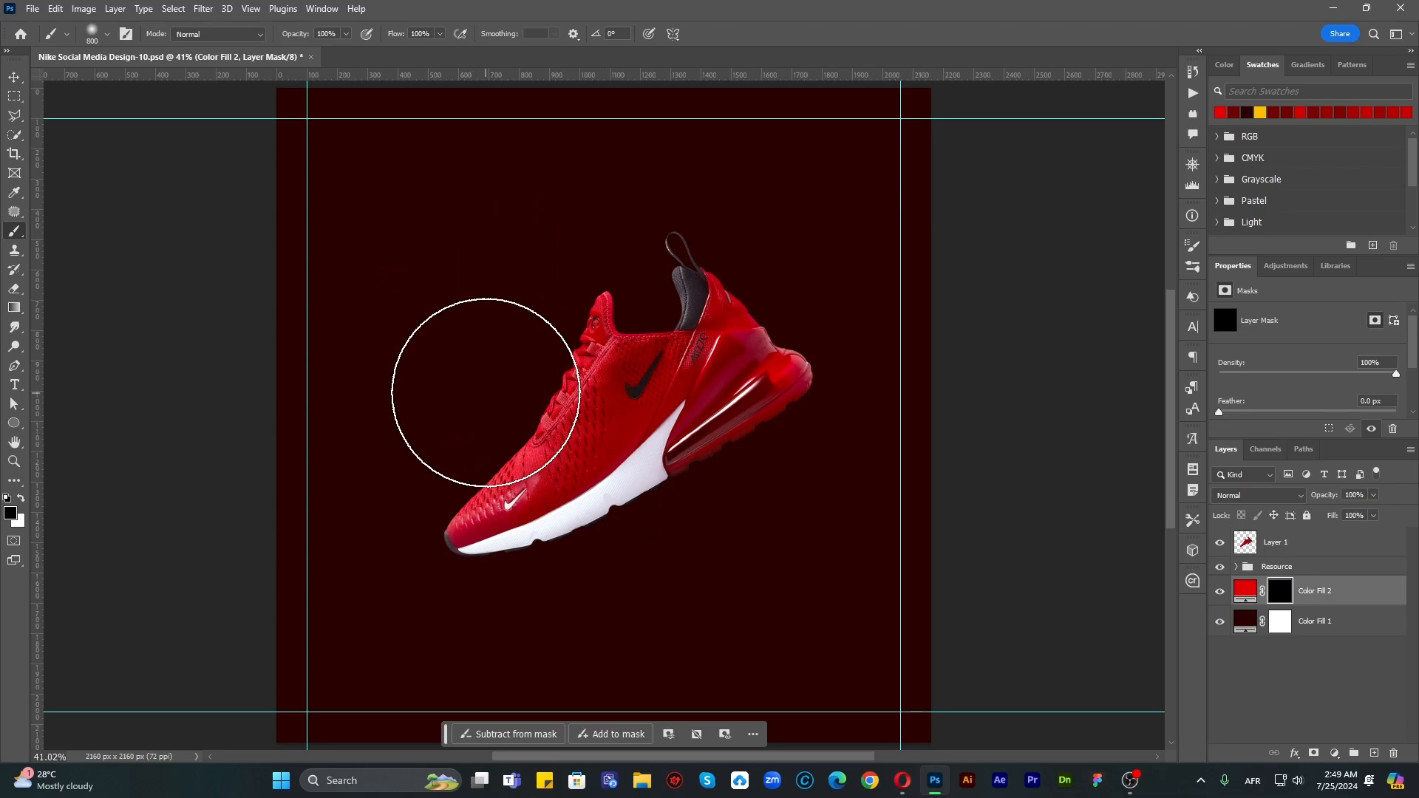
click(496, 337)
Step: Move the red glow beneath the shoe and reshape it to about 169% width and 38% height
key(v)
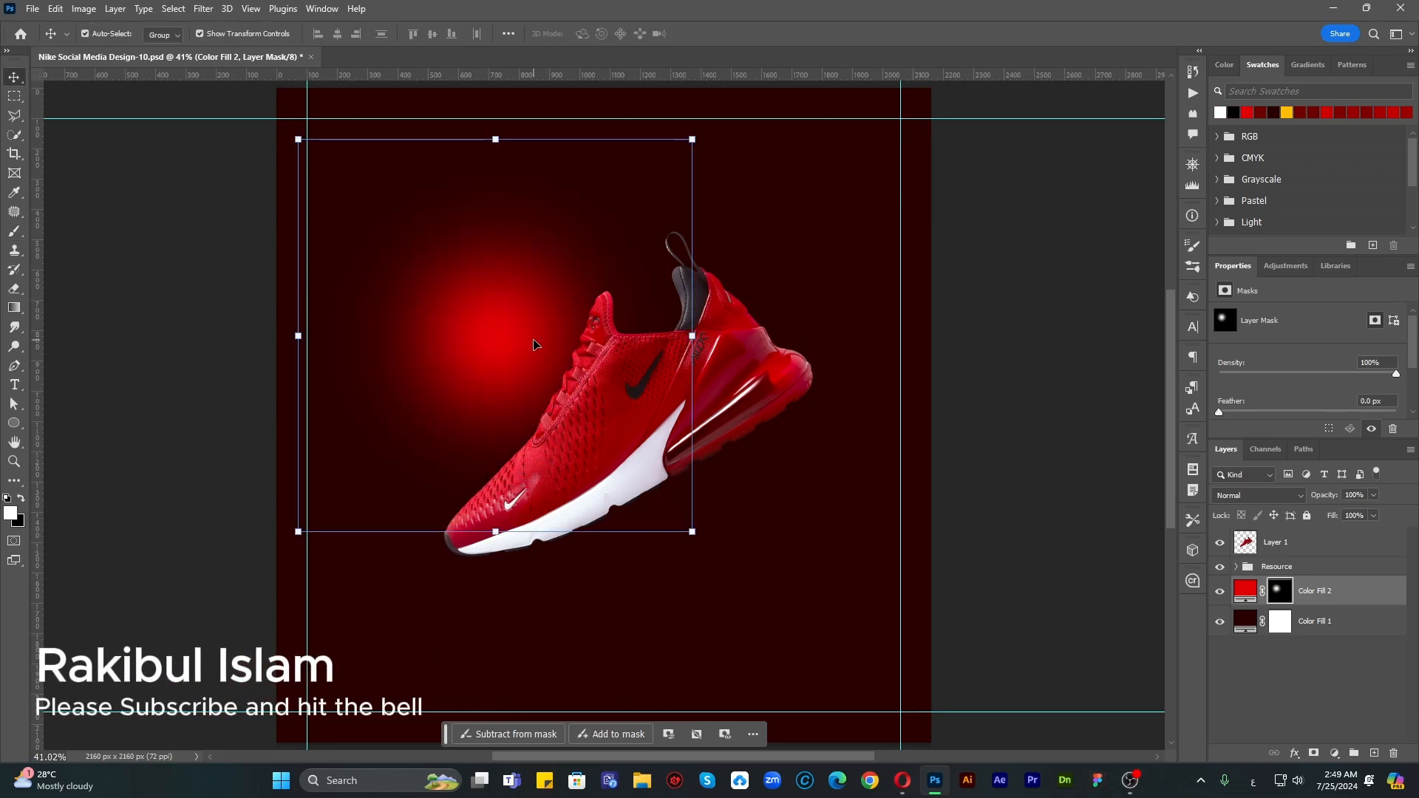
drag(504, 345, 601, 578)
drag(586, 375, 596, 545)
drag(790, 602, 931, 601)
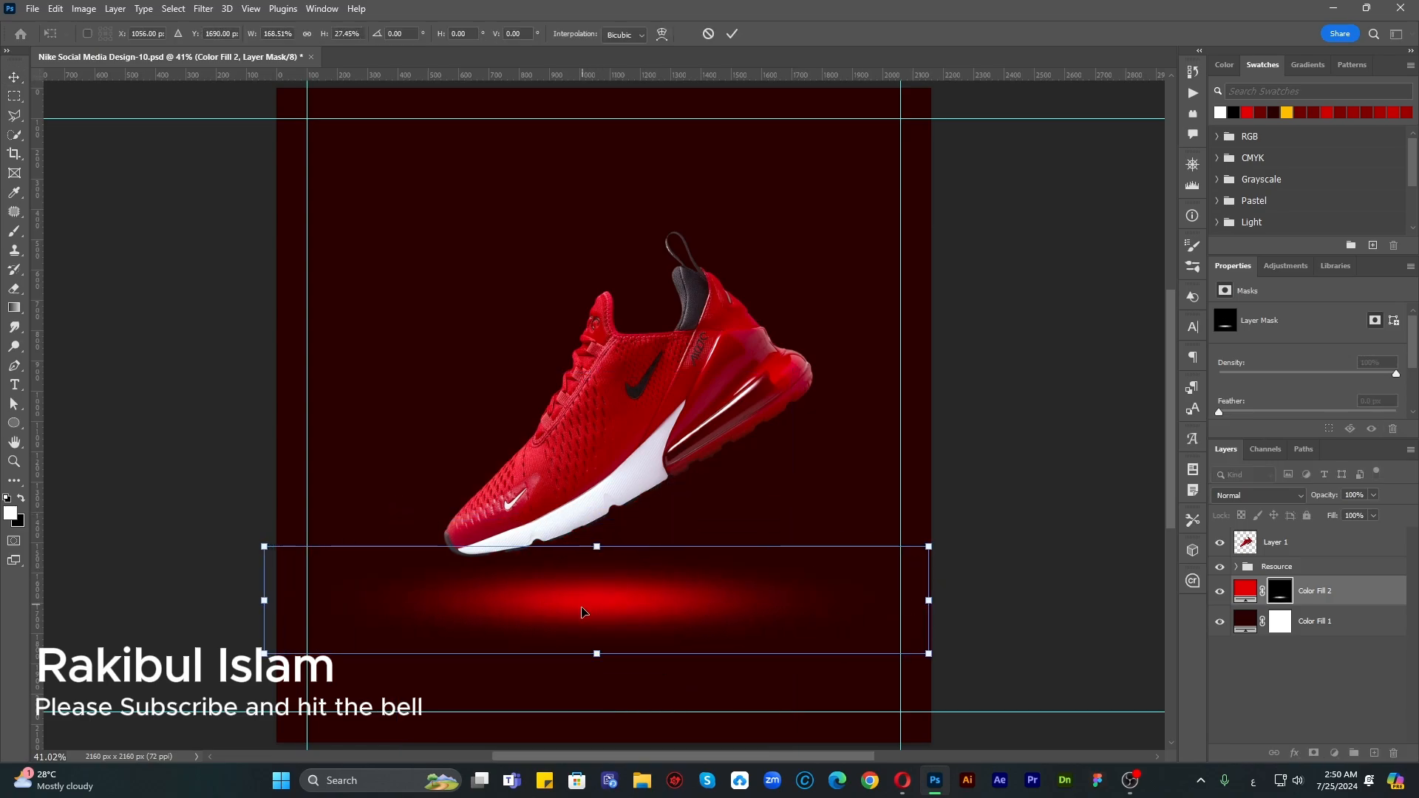
drag(581, 610, 581, 628)
drag(597, 565, 596, 544)
drag(650, 622, 574, 601)
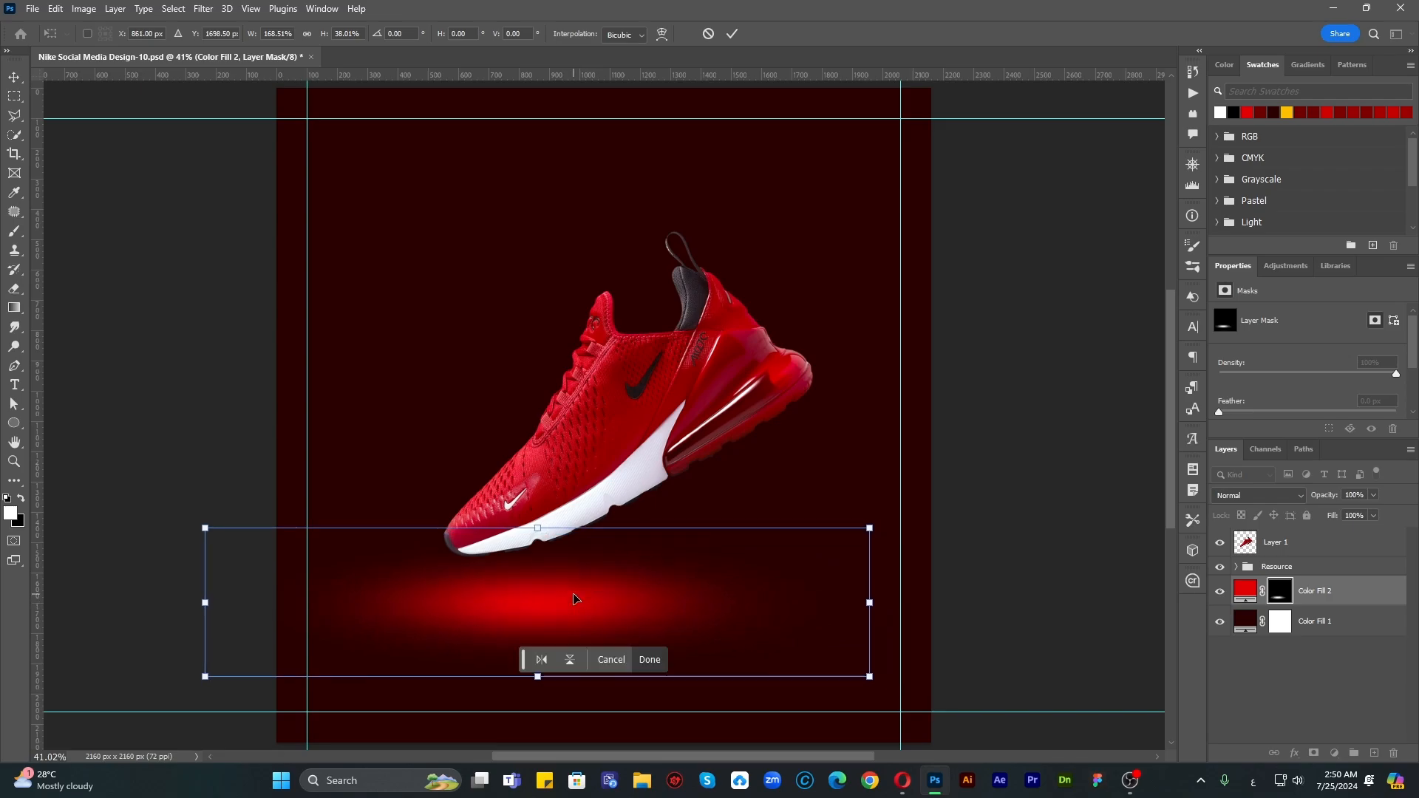
Step: Widen the flat red glow past both canvas edges and centre it under the shoe
drag(862, 601, 930, 601)
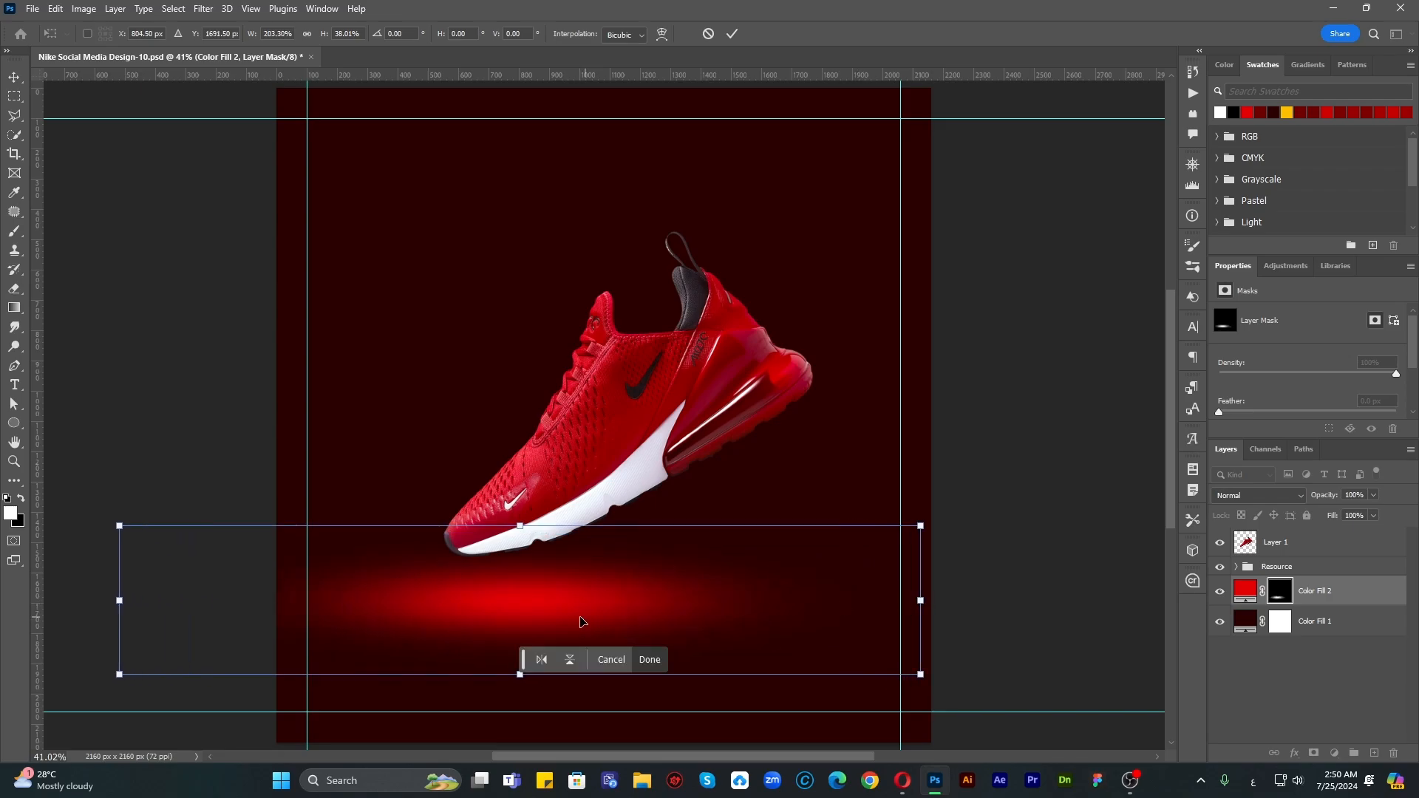
drag(579, 620, 584, 618)
drag(928, 600, 942, 600)
mouse_move(606, 612)
mouse_down()
mouse_move(634, 600)
mouse_move(617, 604)
mouse_up()
click(10, 78)
click(120, 380)
click(580, 603)
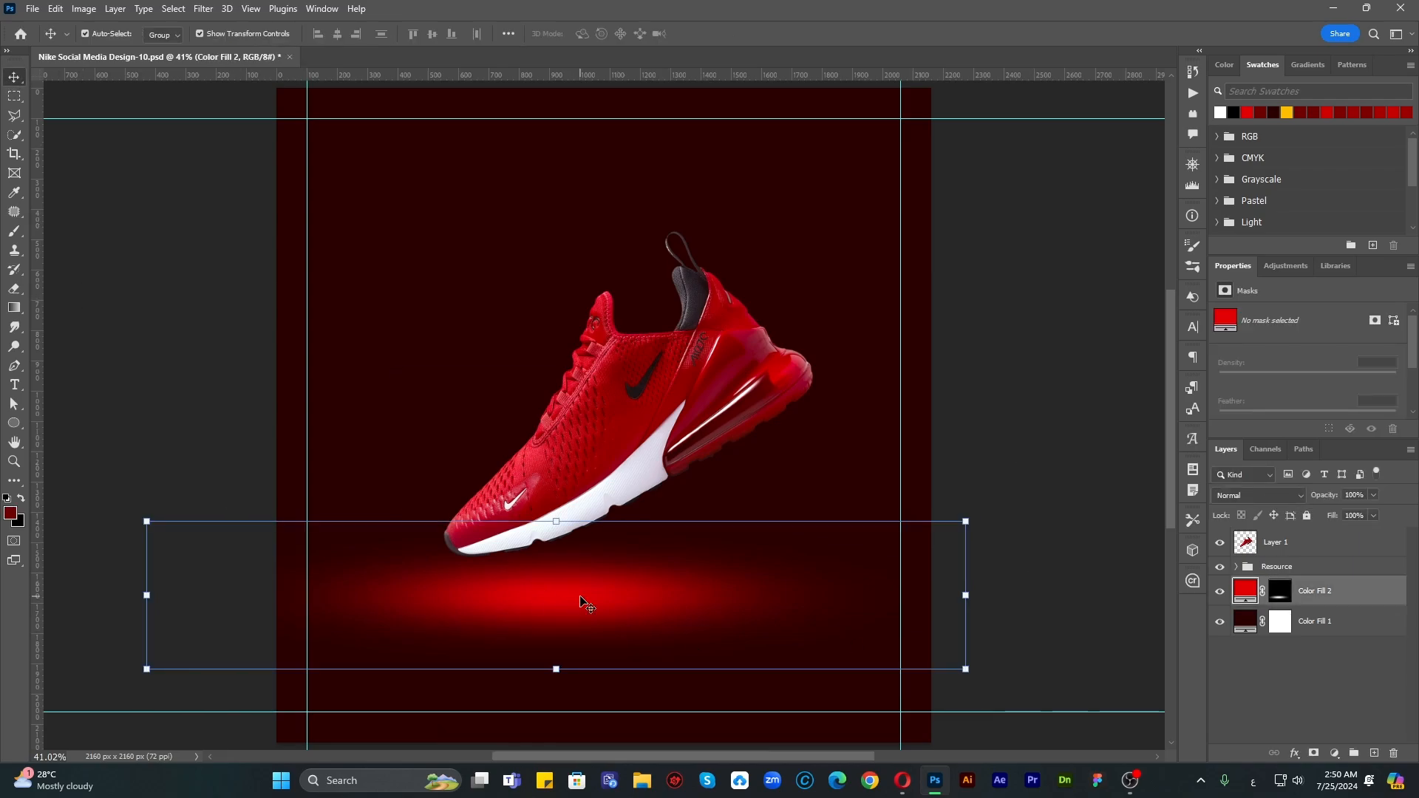
Step: Warp the red glow so its bright core stretches and tilts slightly upward beneath the shoe's heel side
key(ctrl+t)
click(661, 33)
drag(611, 574, 823, 601)
key(ctrl+alt+z)
drag(329, 594, 360, 602)
mouse_move(771, 590)
mouse_down()
mouse_move(783, 577)
mouse_move(770, 589)
mouse_up()
drag(420, 590, 415, 593)
drag(859, 589, 869, 608)
drag(632, 584, 630, 580)
key(Return)
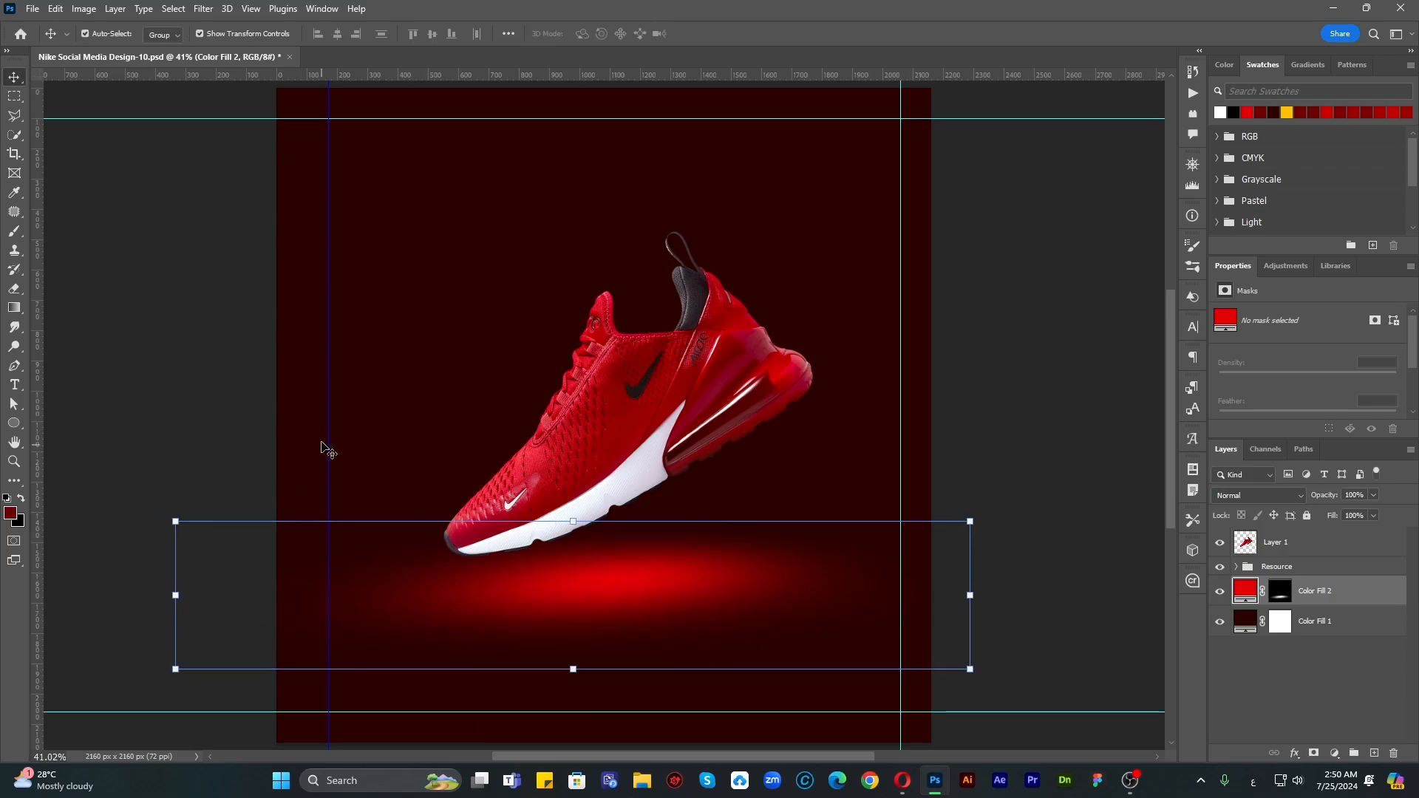
Step: Remove all vertical and horizontal guides from the canvas
click(332, 435)
drag(328, 434, 38, 415)
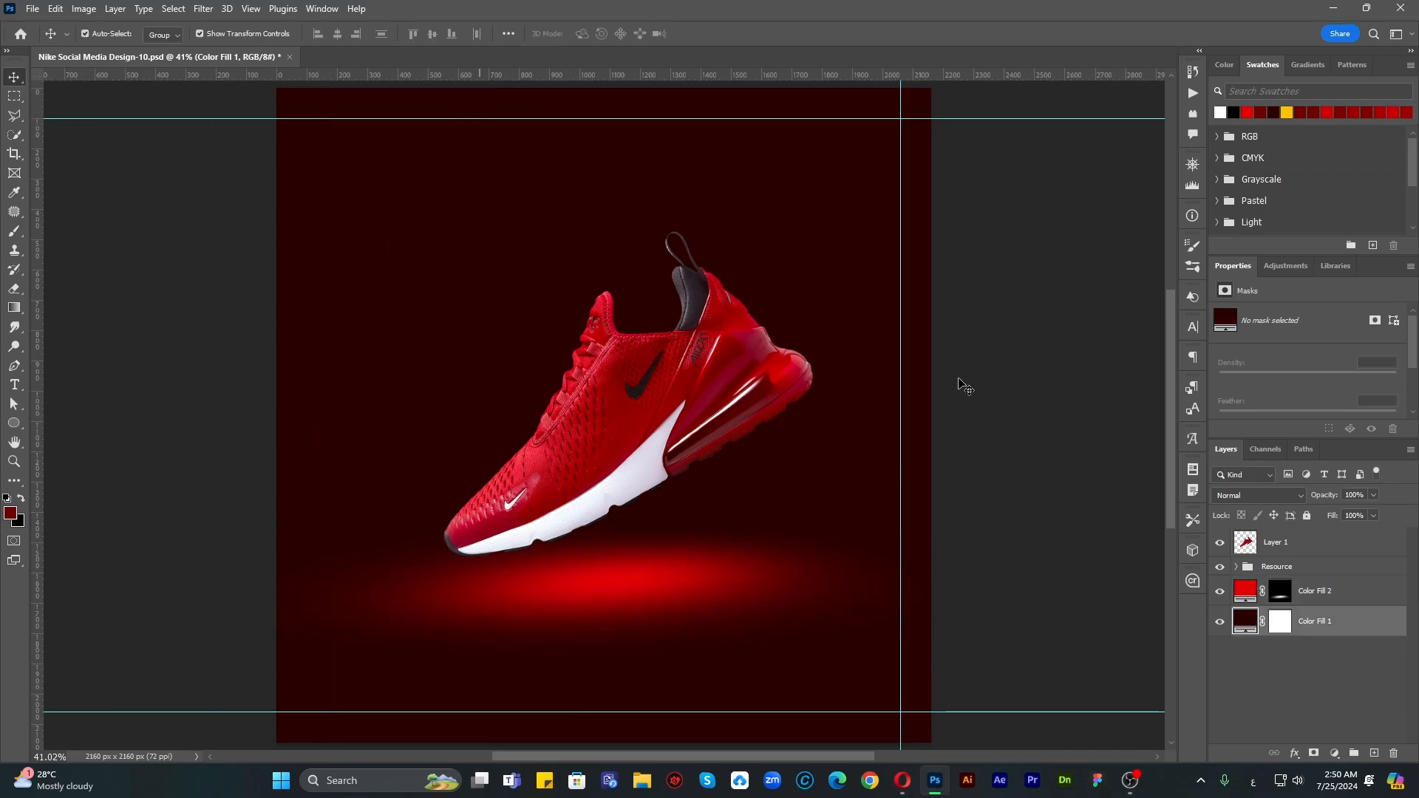
drag(735, 118, 731, 74)
drag(712, 711, 669, 72)
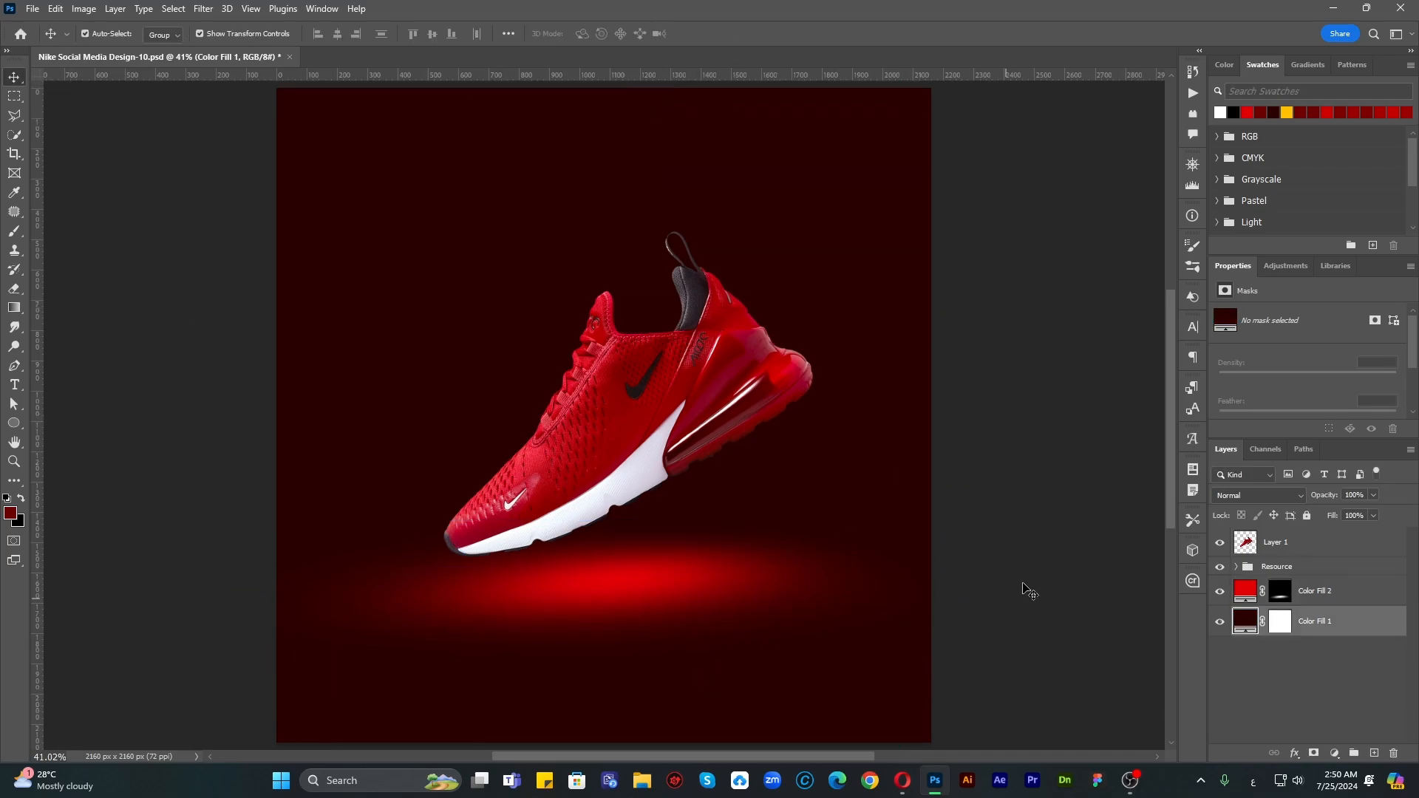
click(1046, 558)
Step: Shift the red glow toward the shoe's toe and stretch it slightly wider
scroll(663, 604, up, 1)
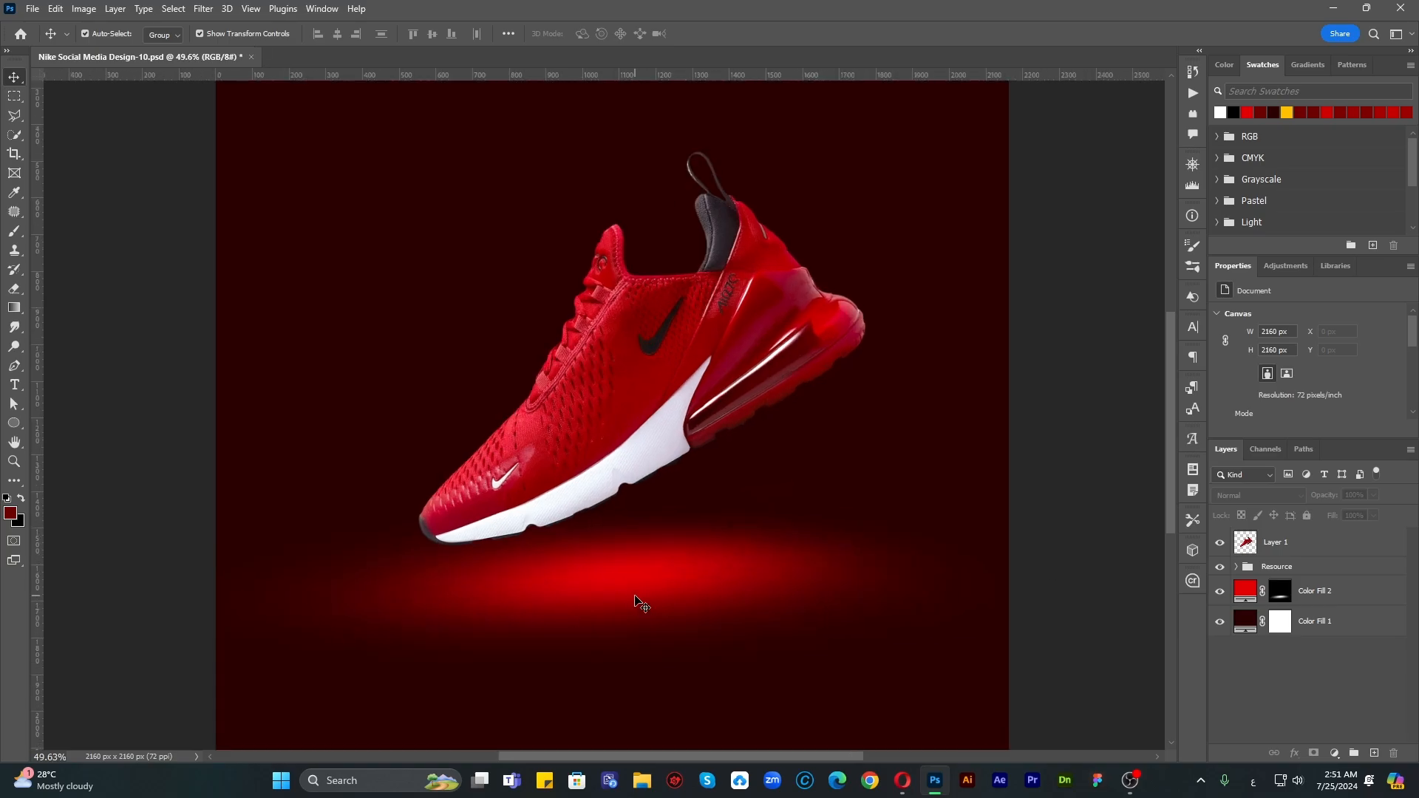
drag(636, 601, 545, 602)
drag(969, 592, 1017, 592)
key(Return)
click(1049, 592)
scroll(537, 494, down, 3)
scroll(577, 515, up, 2)
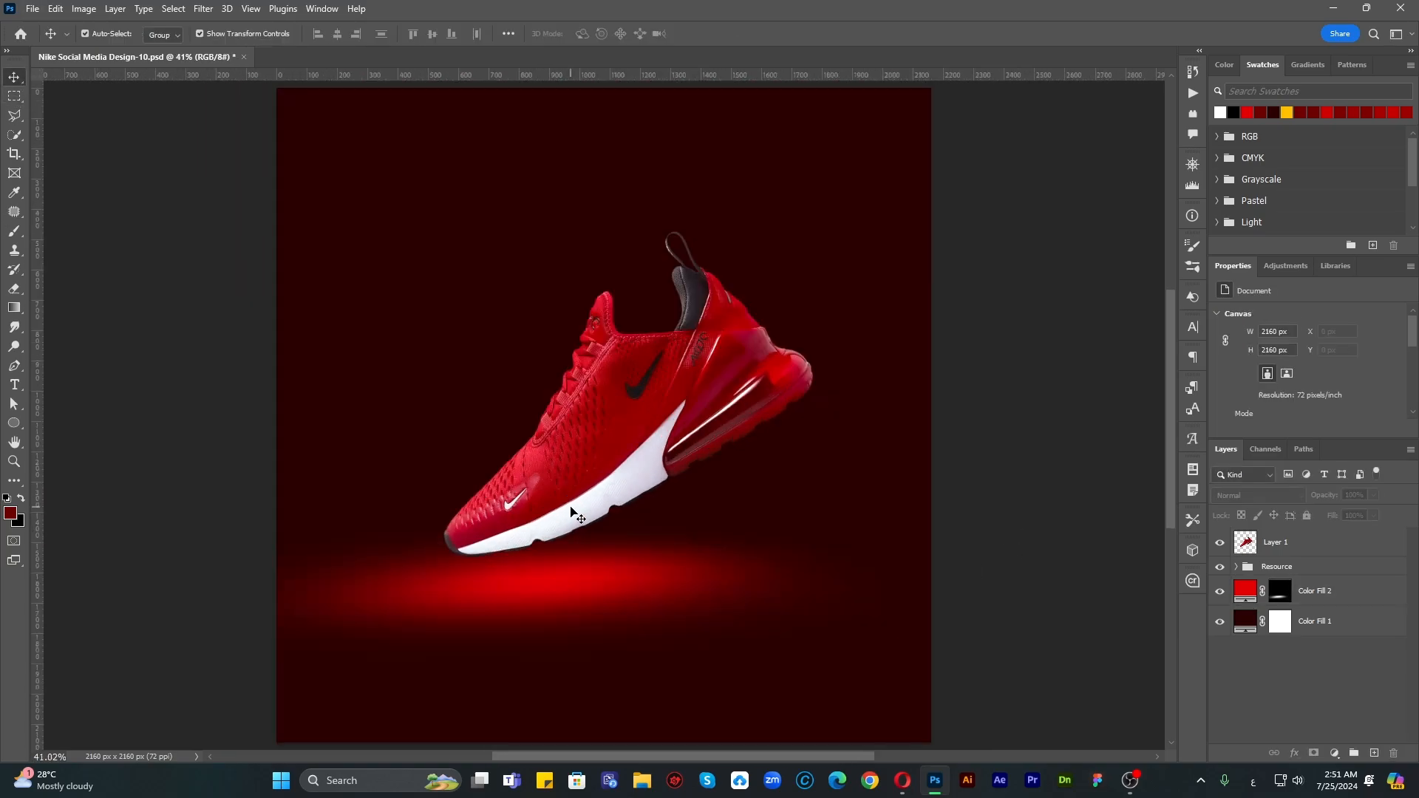
Step: Add a new blank layer directly above the red glow's fill layer
click(562, 565)
scroll(551, 584, up, 2)
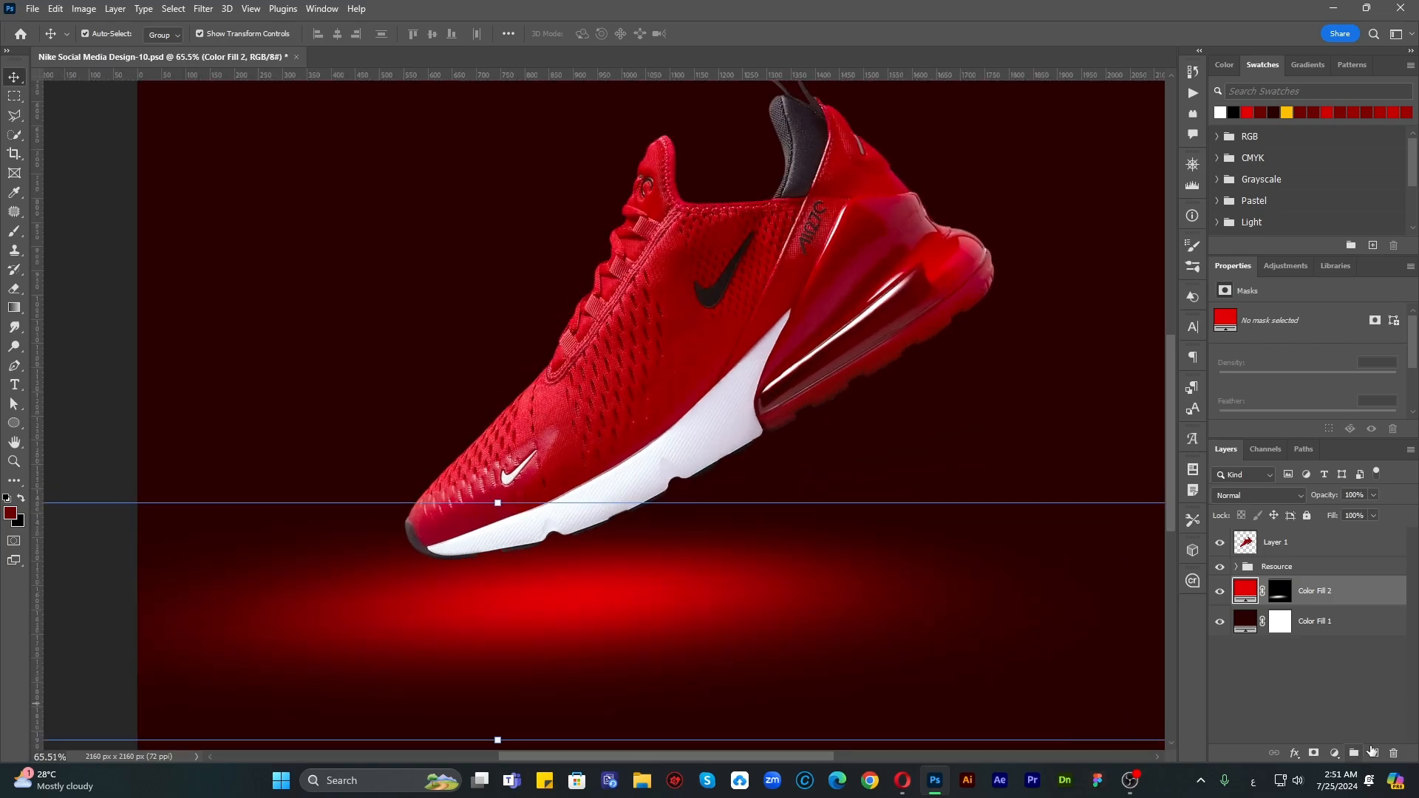
click(1372, 752)
Step: Paint a single soft dark red spot on the new layer, over the glow just outside the shoe's toe
key(b)
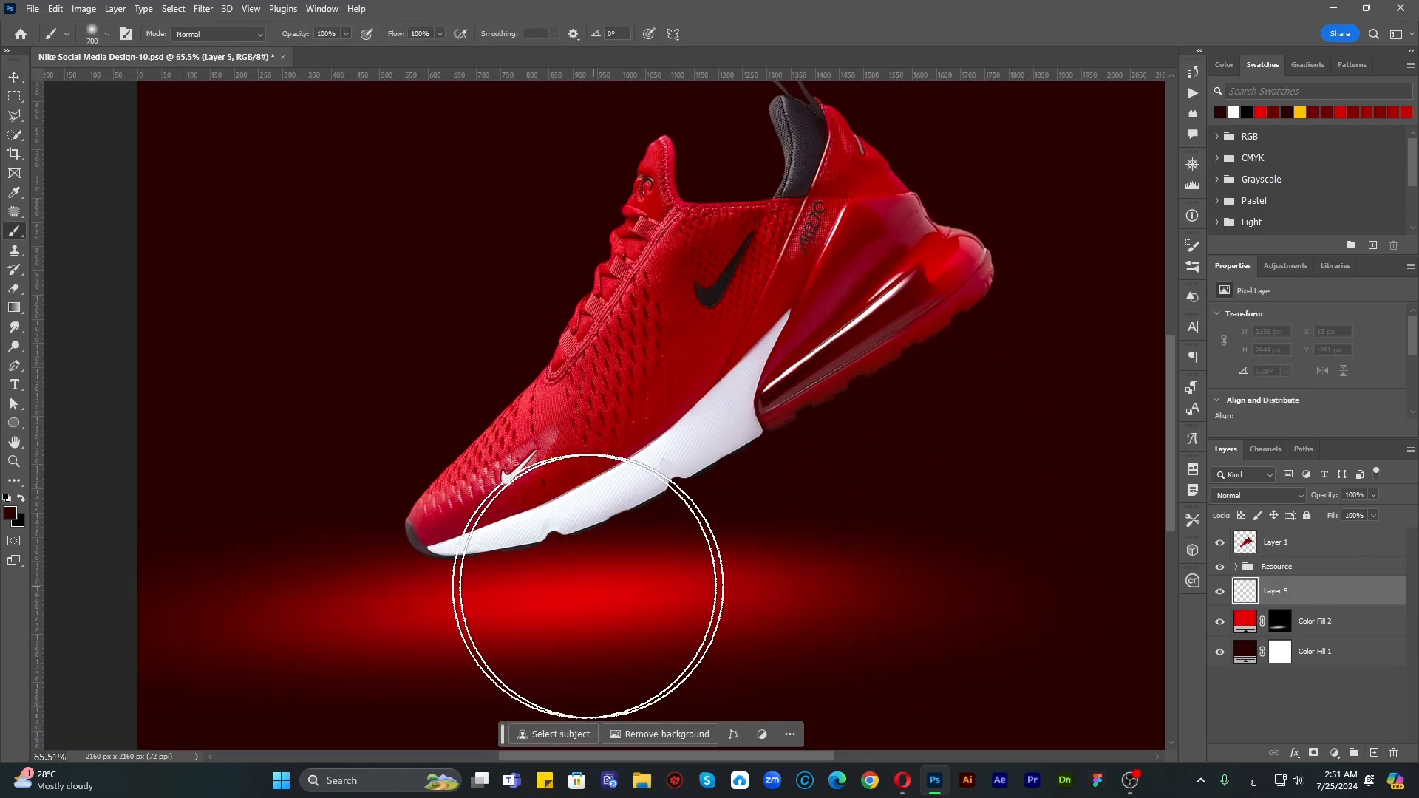
key([)
key([)
key([)
key([)
key([)
key([)
key([)
key(])
key(])
click(561, 599)
key(ctrl+z)
key(])
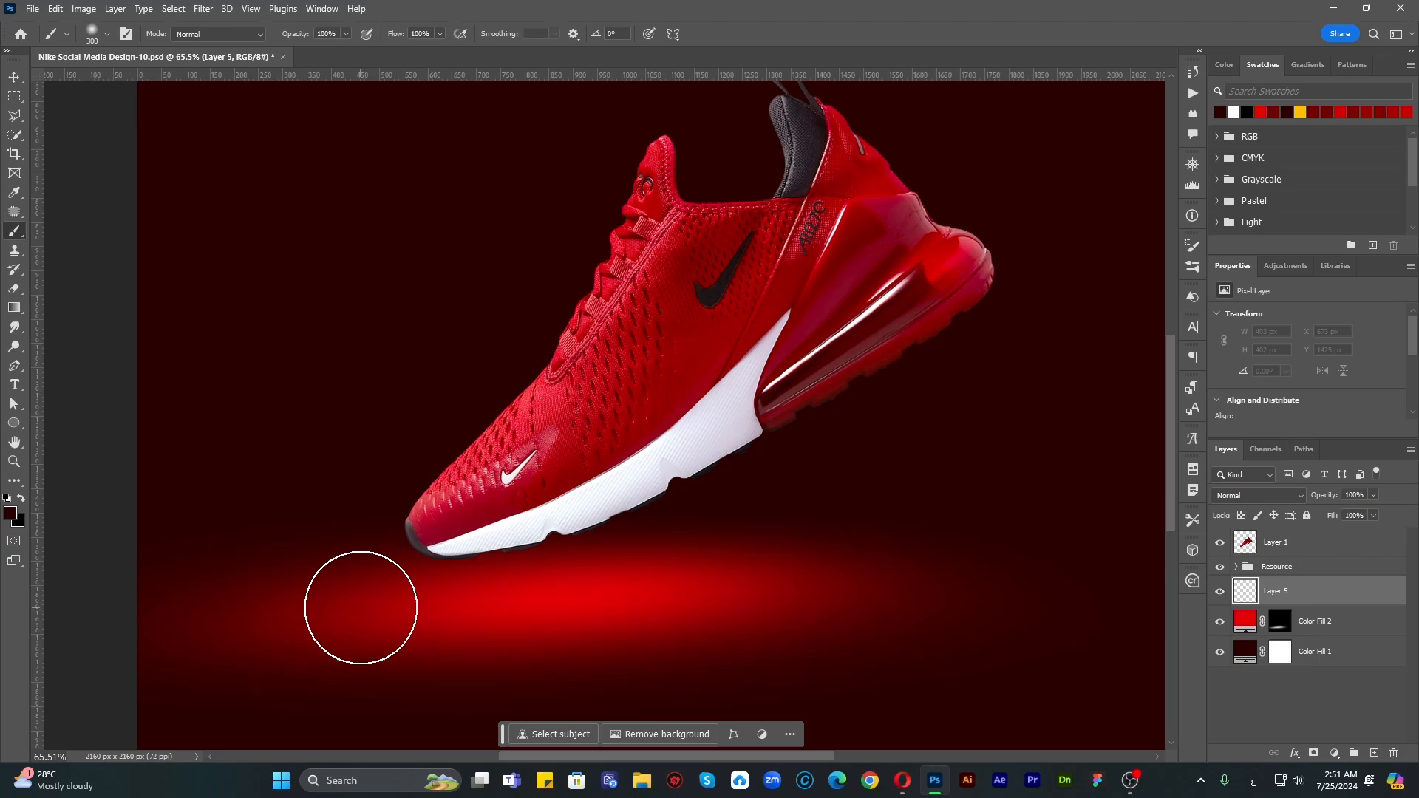
key(])
key(])
click(361, 607)
Step: Flatten and stretch the dark spot into a long thin shadow and position it across the glow
key(v)
drag(558, 606, 712, 606)
drag(362, 412, 369, 546)
drag(363, 602, 458, 605)
drag(889, 601, 973, 595)
drag(595, 586, 453, 623)
Step: Warp the shadow by bending its centre and far end into a tapered shape under the shoe
click(669, 33)
drag(771, 597, 807, 600)
drag(623, 606, 742, 602)
mouse_move(369, 607)
mouse_down()
mouse_move(285, 612)
mouse_move(391, 611)
mouse_up()
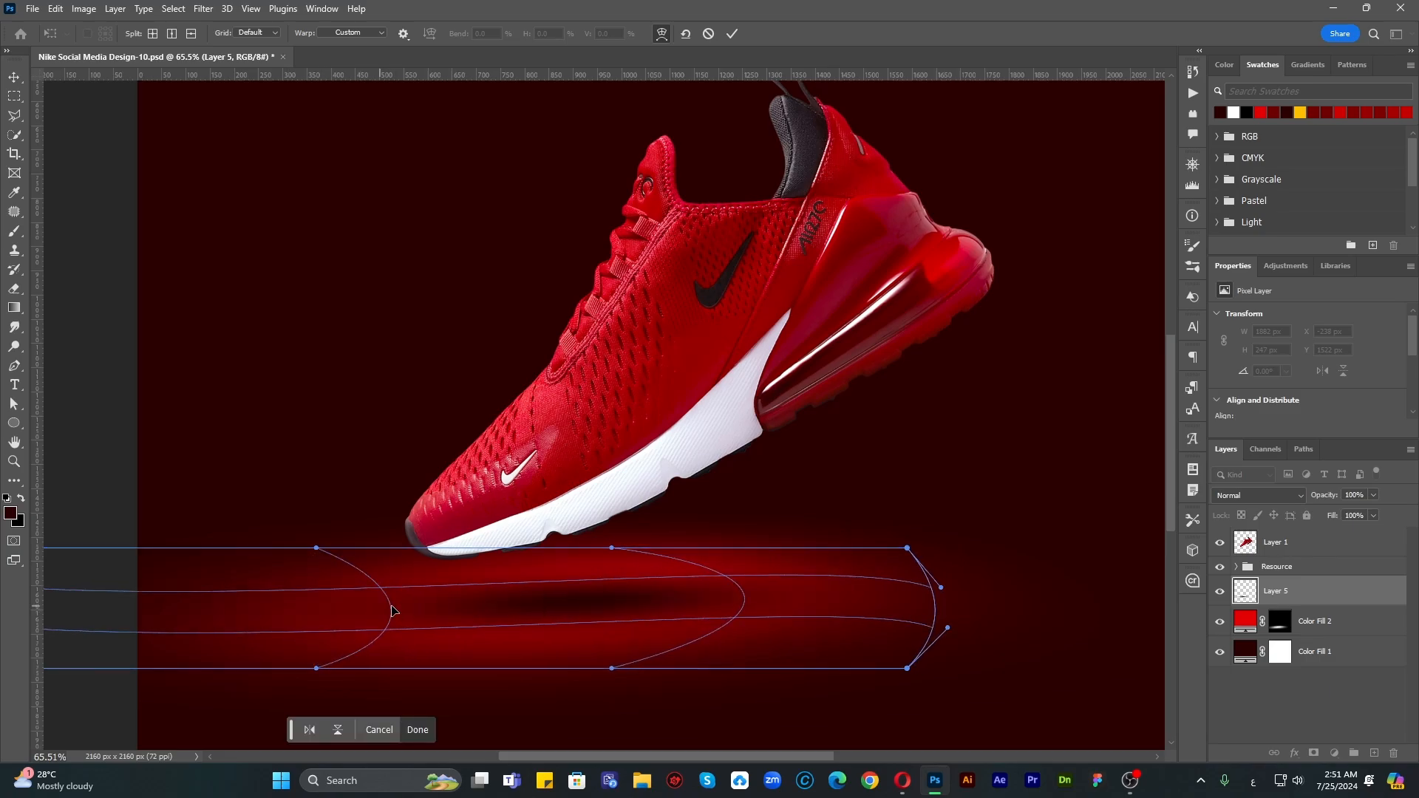
drag(761, 595, 805, 597)
key(Return)
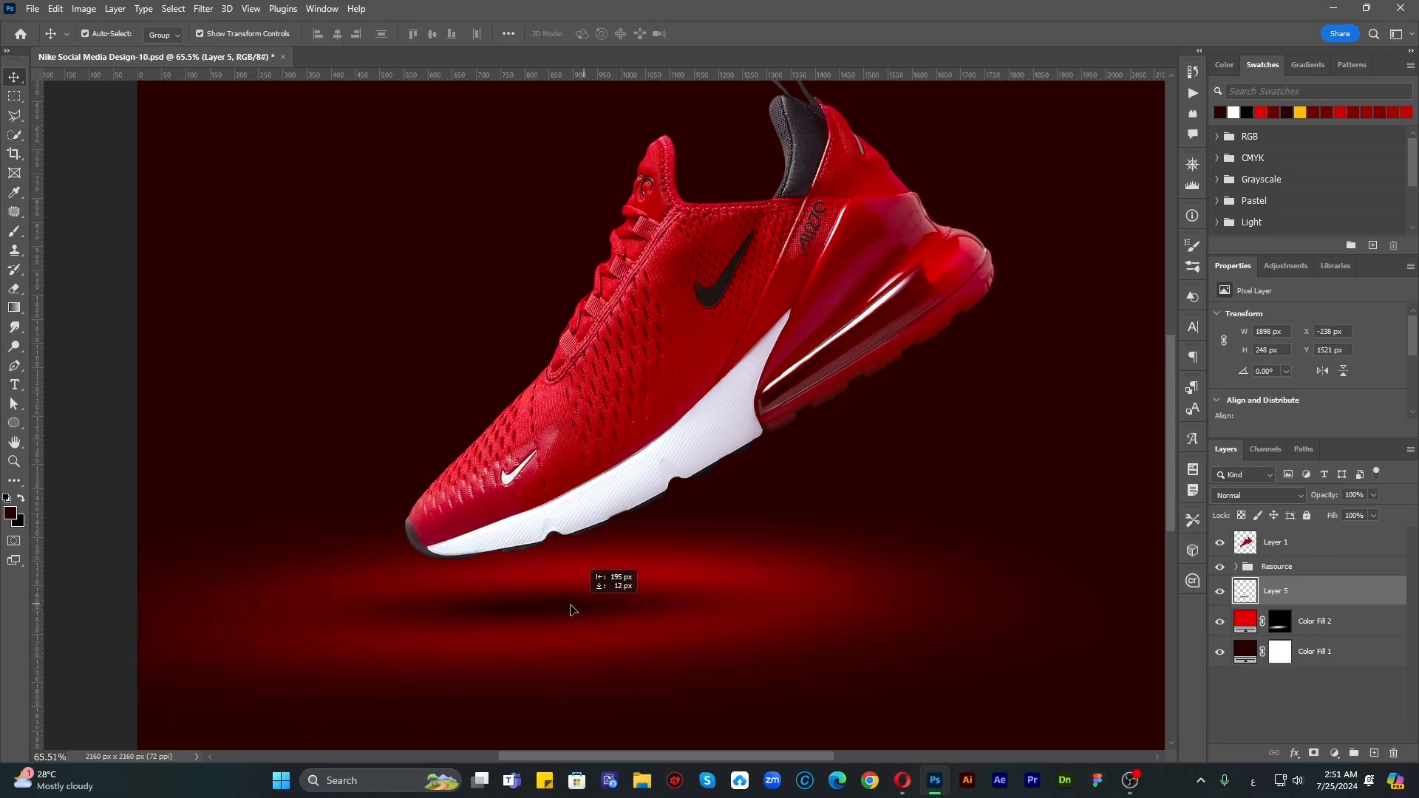
Step: Move the shadow under the shoe's toe and rotate it by -2.22°
drag(525, 612, 525, 613)
drag(798, 626, 801, 607)
drag(493, 615, 471, 617)
key(Escape)
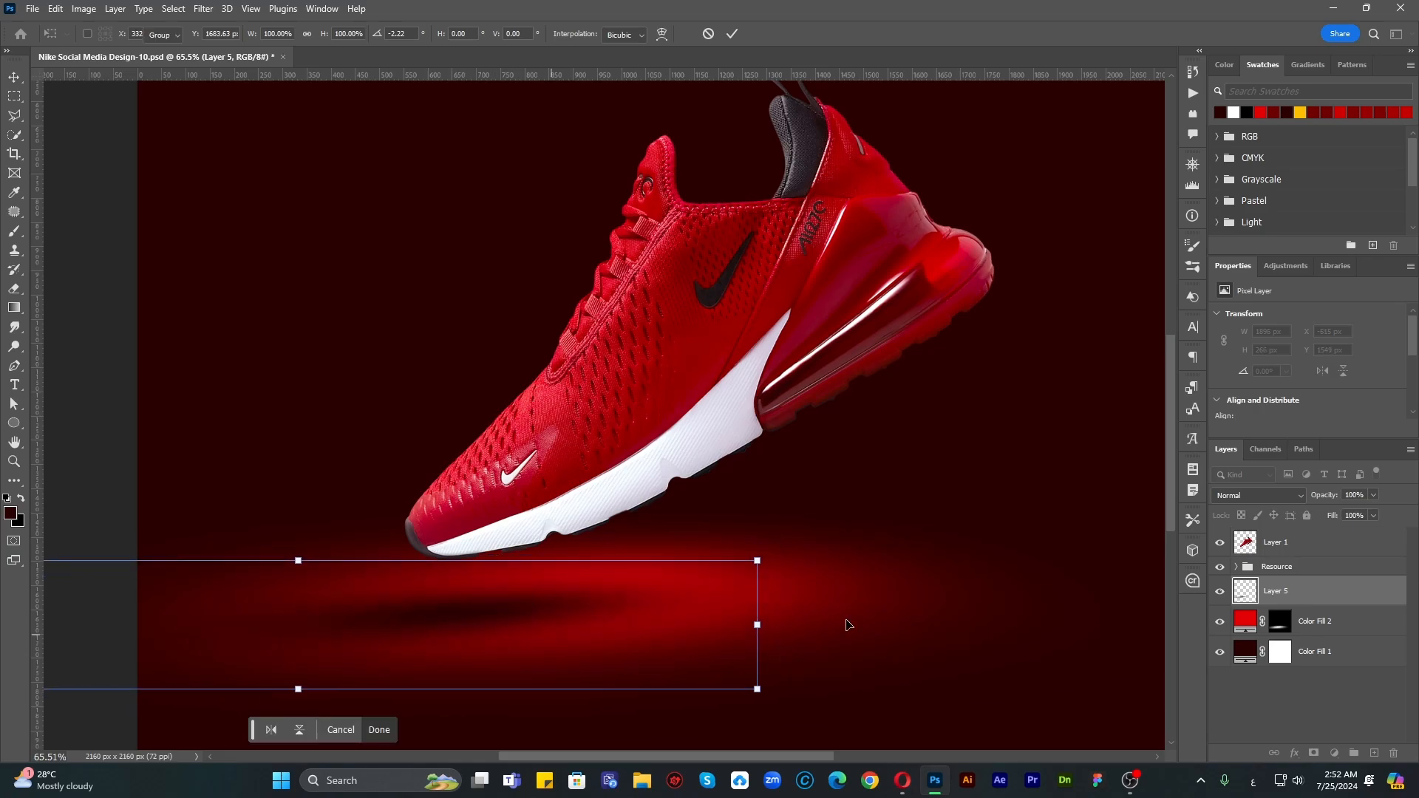
Step: Set the shadow layer's blend mode to Multiply and its opacity to 70%
click(1372, 515)
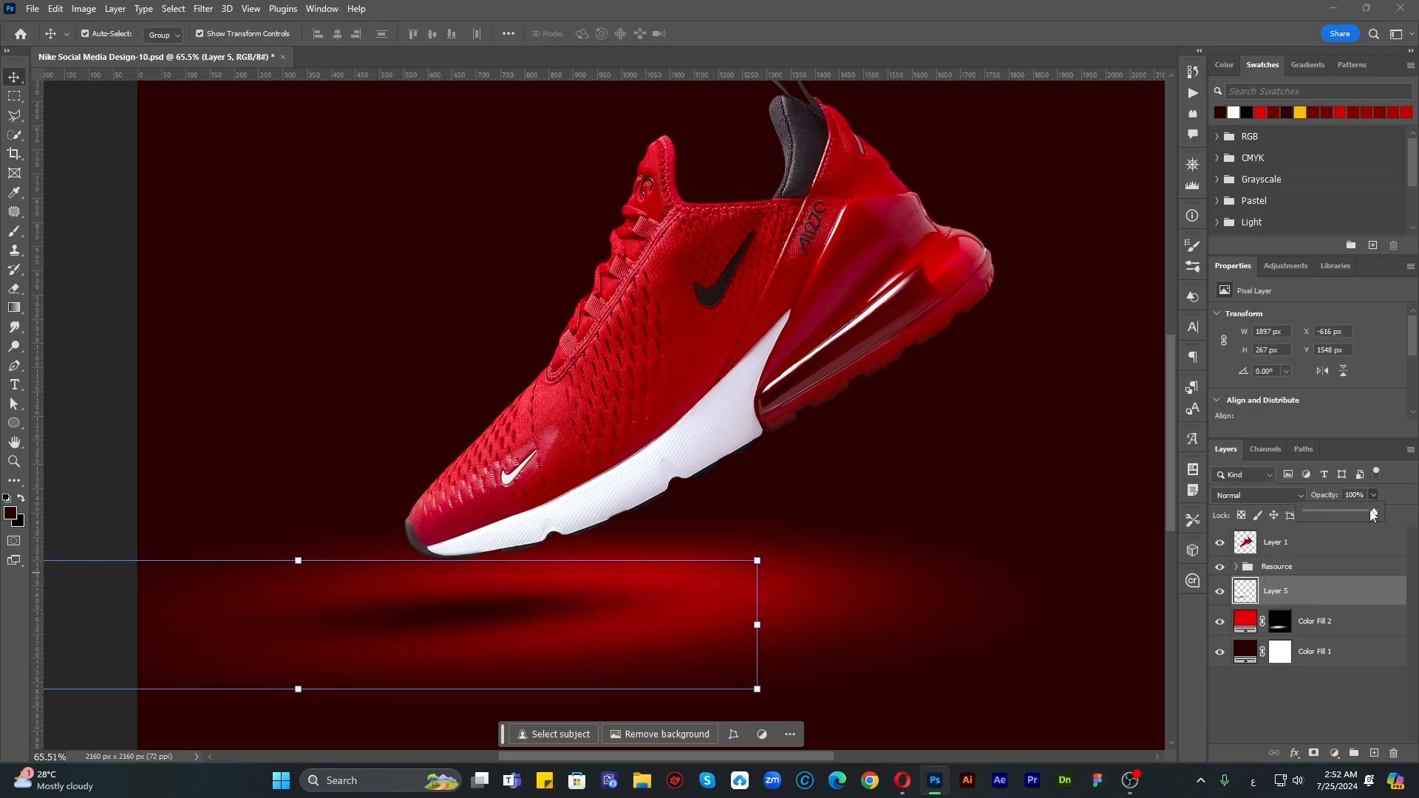
click(1248, 494)
click(1245, 410)
drag(1373, 513, 1352, 516)
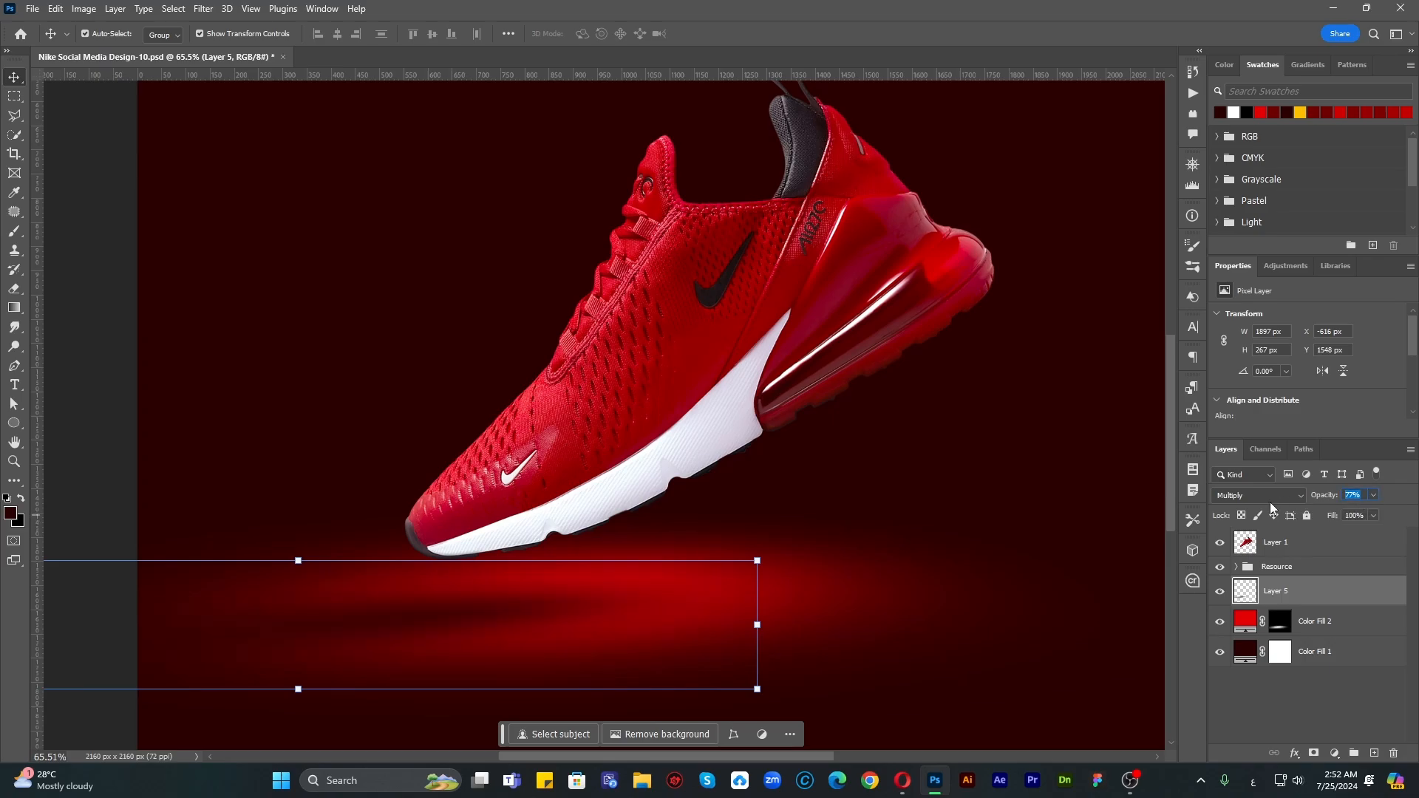
text(80)
text(70)
key(Return)
Step: Duplicate the shadow layer and shrink the copy to about 45% width and 72% height beneath the shoe's toe
key(ctrl+j)
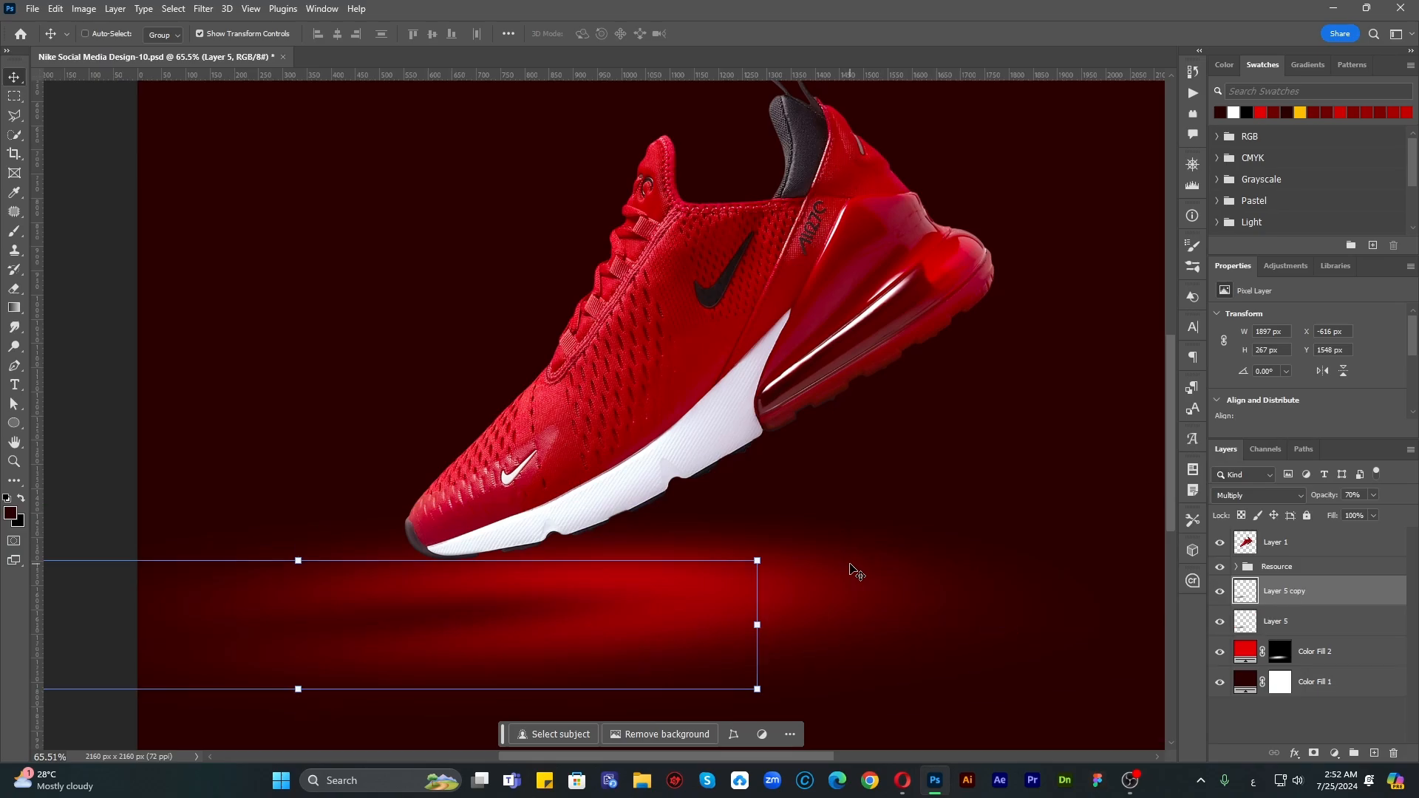
click(300, 574)
drag(300, 573, 300, 592)
drag(761, 626, 585, 625)
mouse_move(383, 636)
mouse_down()
mouse_move(478, 622)
mouse_move(574, 681)
mouse_move(380, 632)
mouse_up()
alt+drag(578, 620, 500, 620)
drag(404, 610, 482, 611)
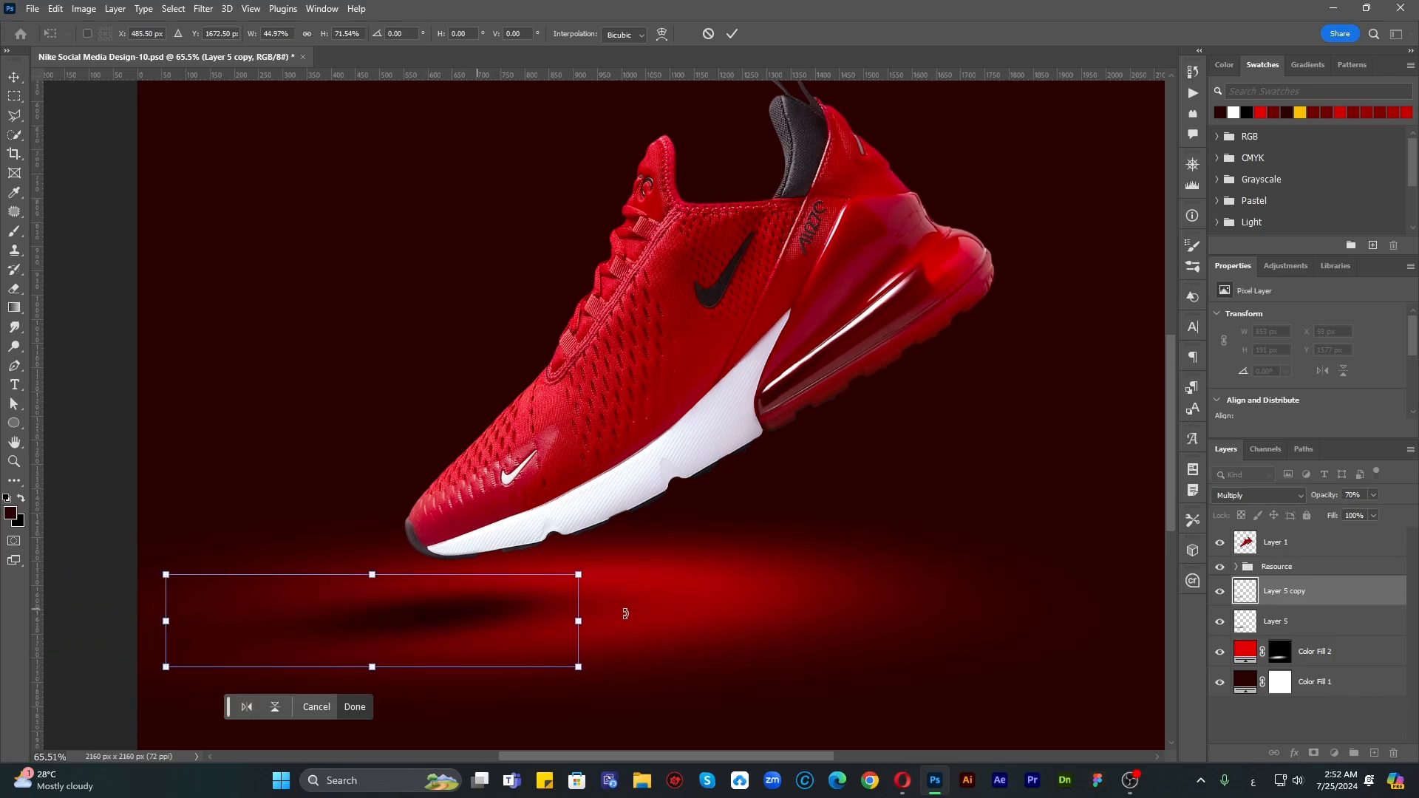
Step: Rotate the smaller shadow copy by about 1.7° and set its opacity to 50%
drag(599, 616, 601, 623)
drag(444, 617, 459, 618)
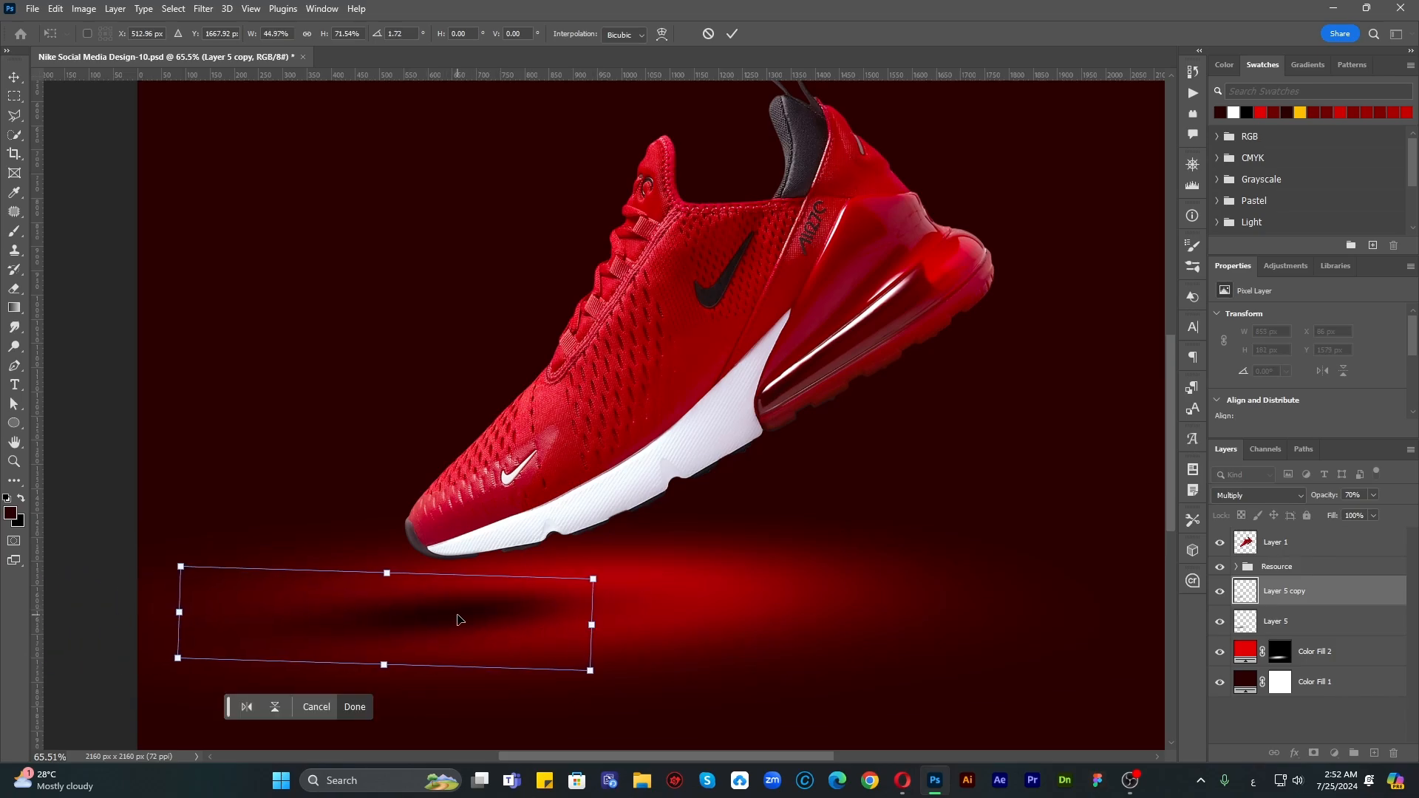
key(Return)
text(50)
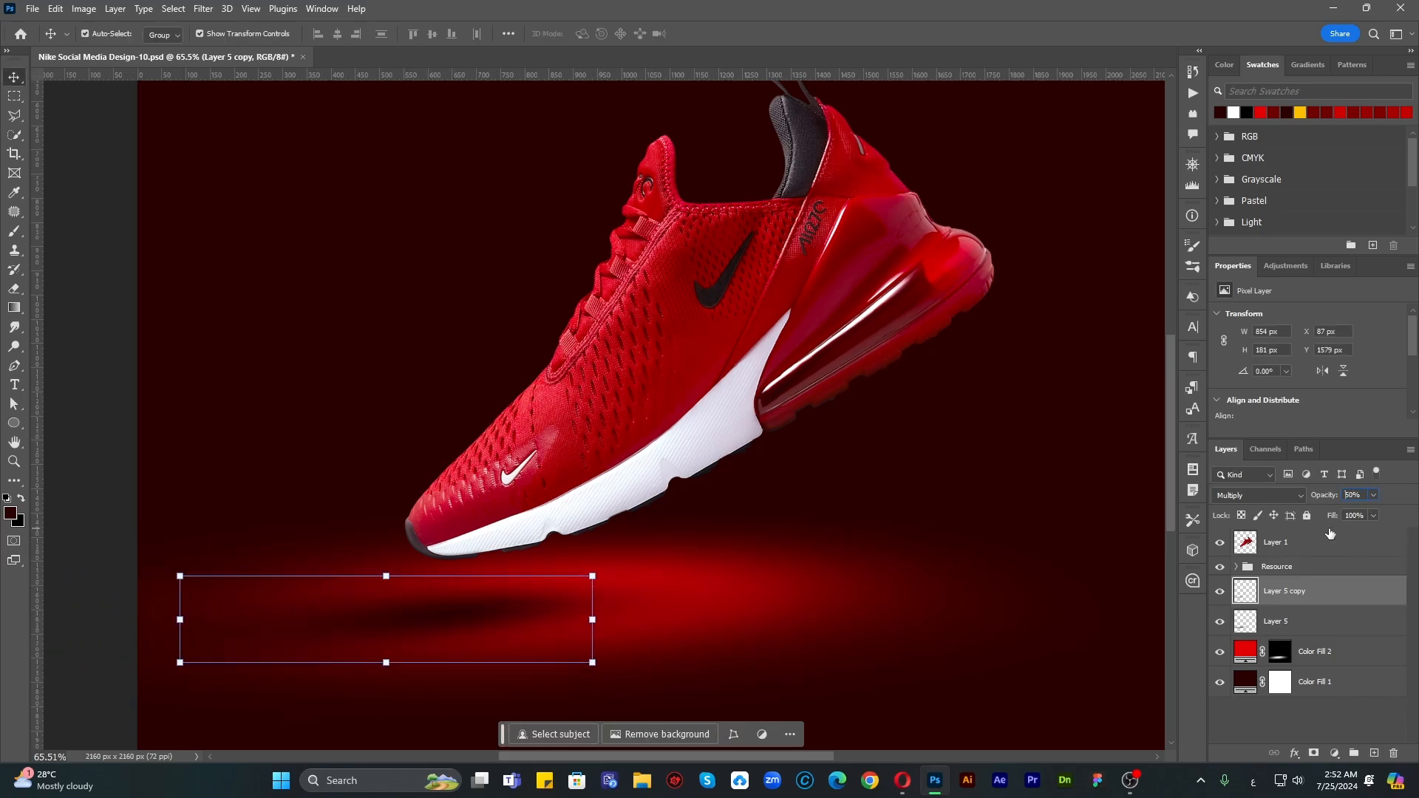
Step: Apply a Gaussian Blur with a 19.4 px radius to the smaller shadow copy
alt+scroll(317, 656, up, 3)
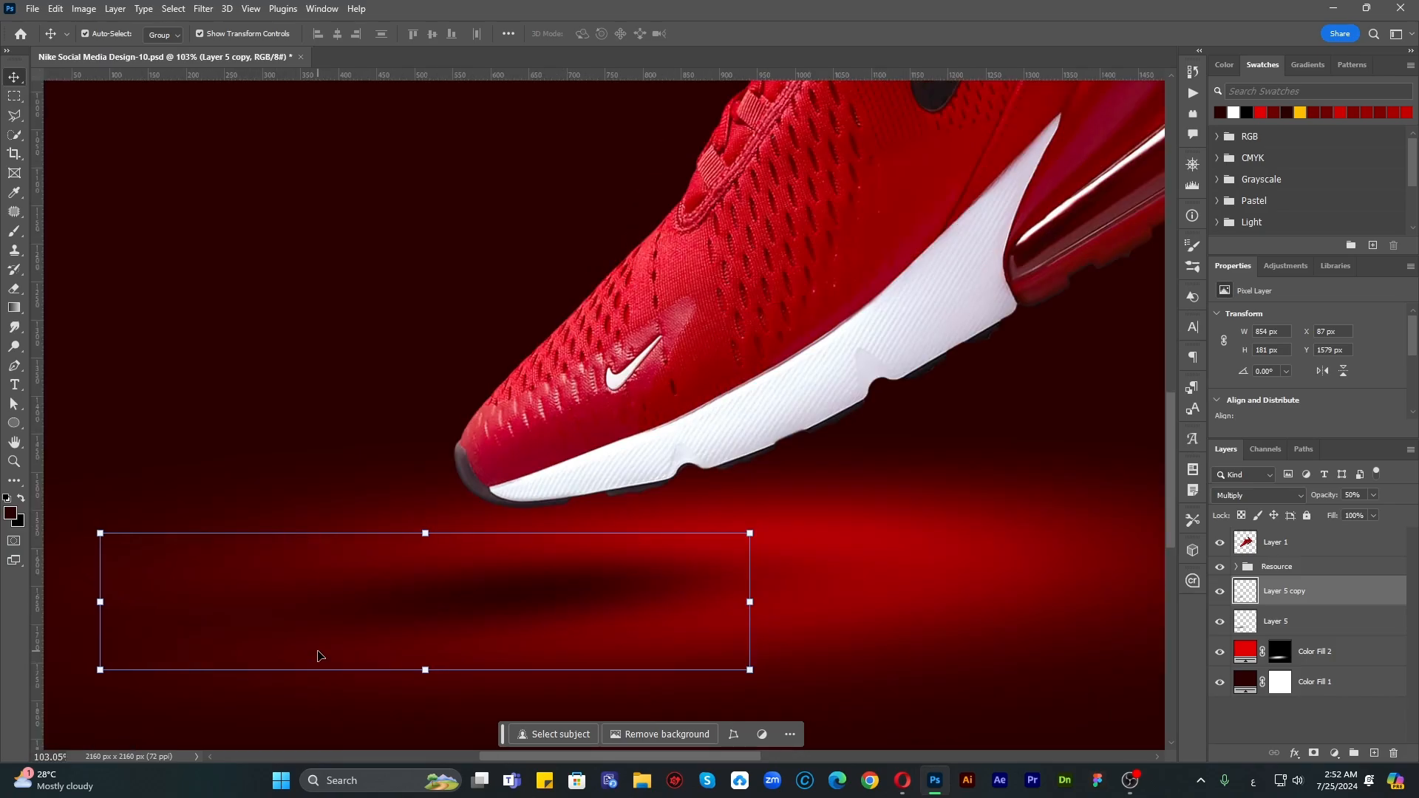
click(193, 8)
mouse_move(244, 200)
click(417, 267)
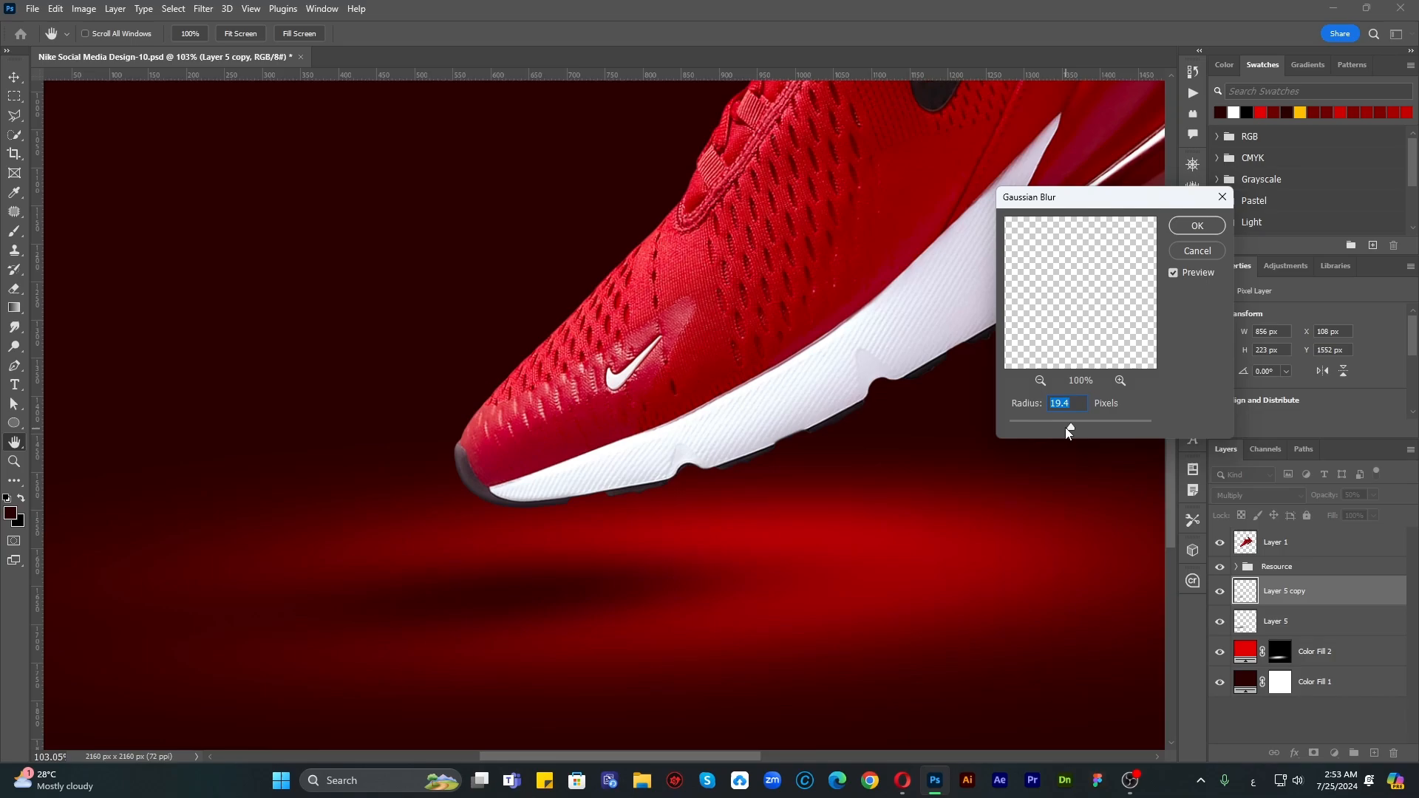
click(1197, 225)
Step: Check how the shoe, its blurred shadow and the floor glow look together across the whole canvas
key(ctrl+0)
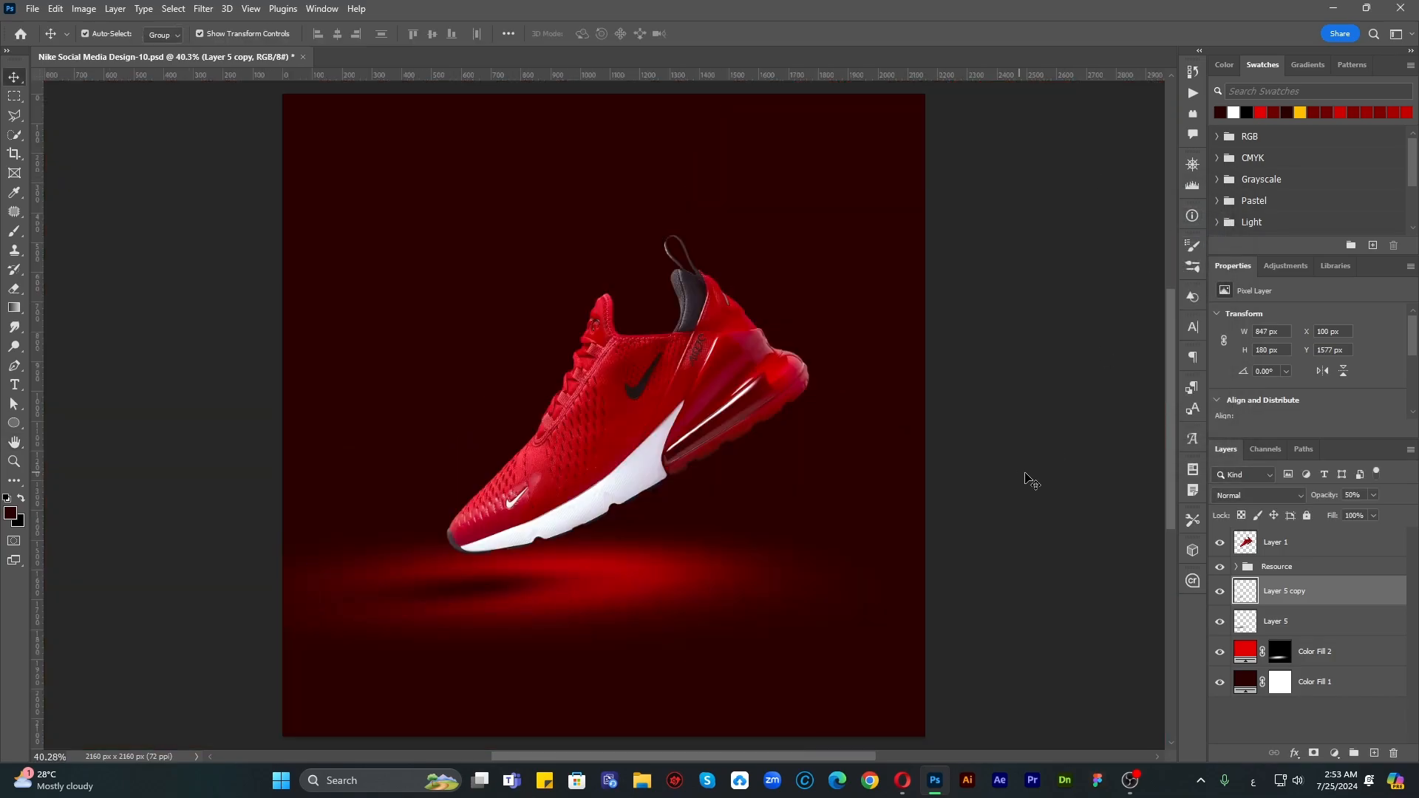
click(1026, 478)
alt+scroll(610, 628, down, 5)
alt+scroll(583, 625, up, 5)
click(667, 471)
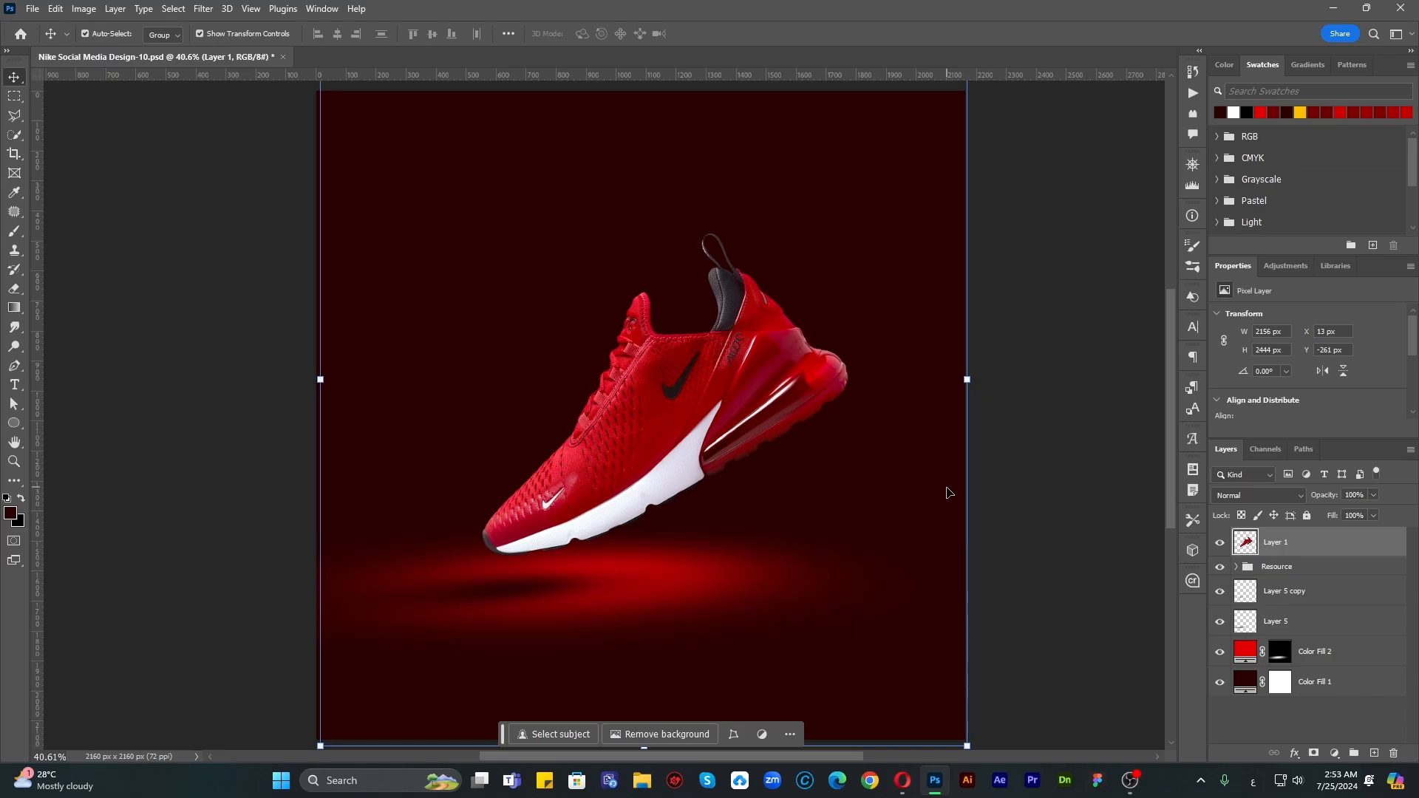
alt+scroll(748, 489, down, 3)
click(919, 444)
alt+scroll(799, 381, up, 2)
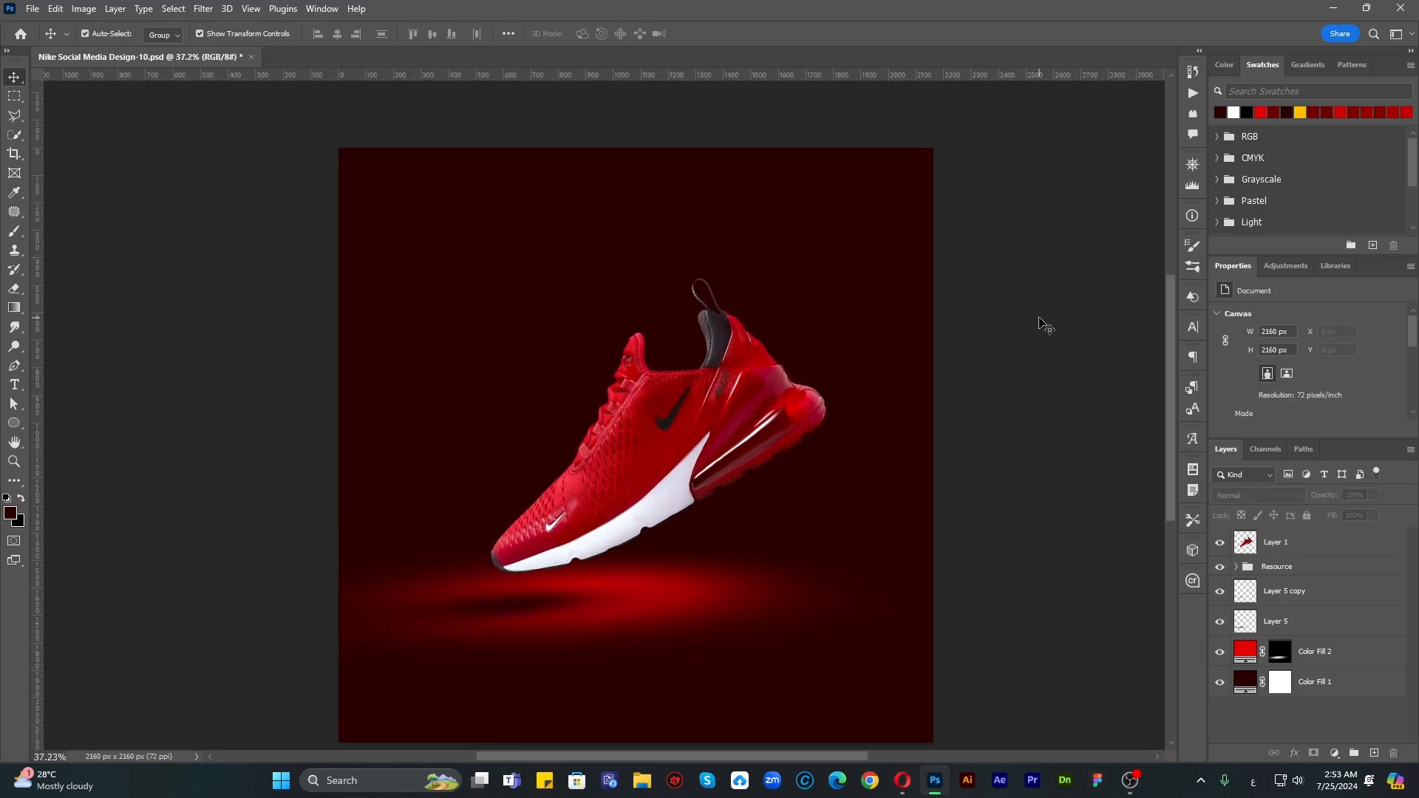
Step: Add a Curves adjustment above the shoe layer, lower its white end to darken, and clip it to the shoe
right_click(1311, 538)
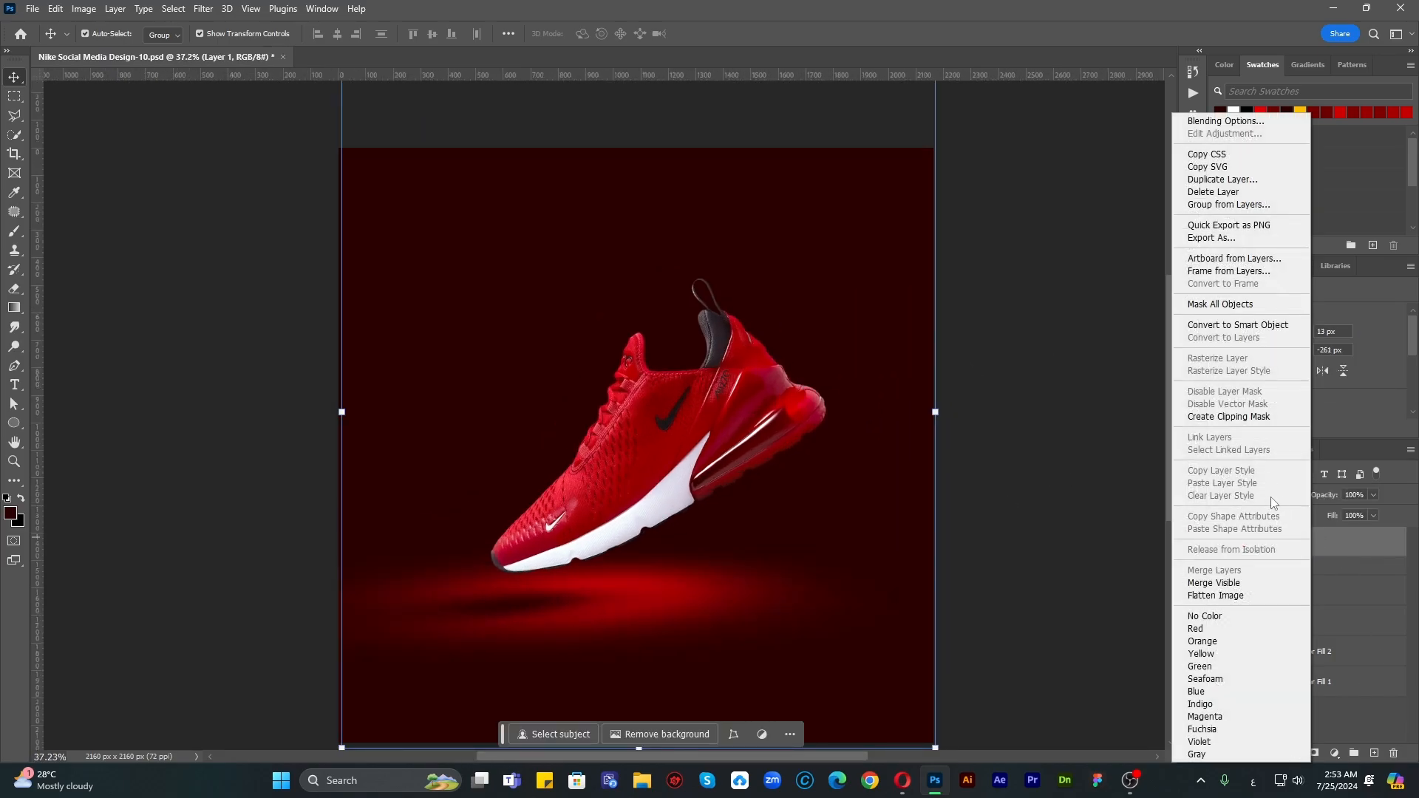
click(1312, 549)
click(1334, 753)
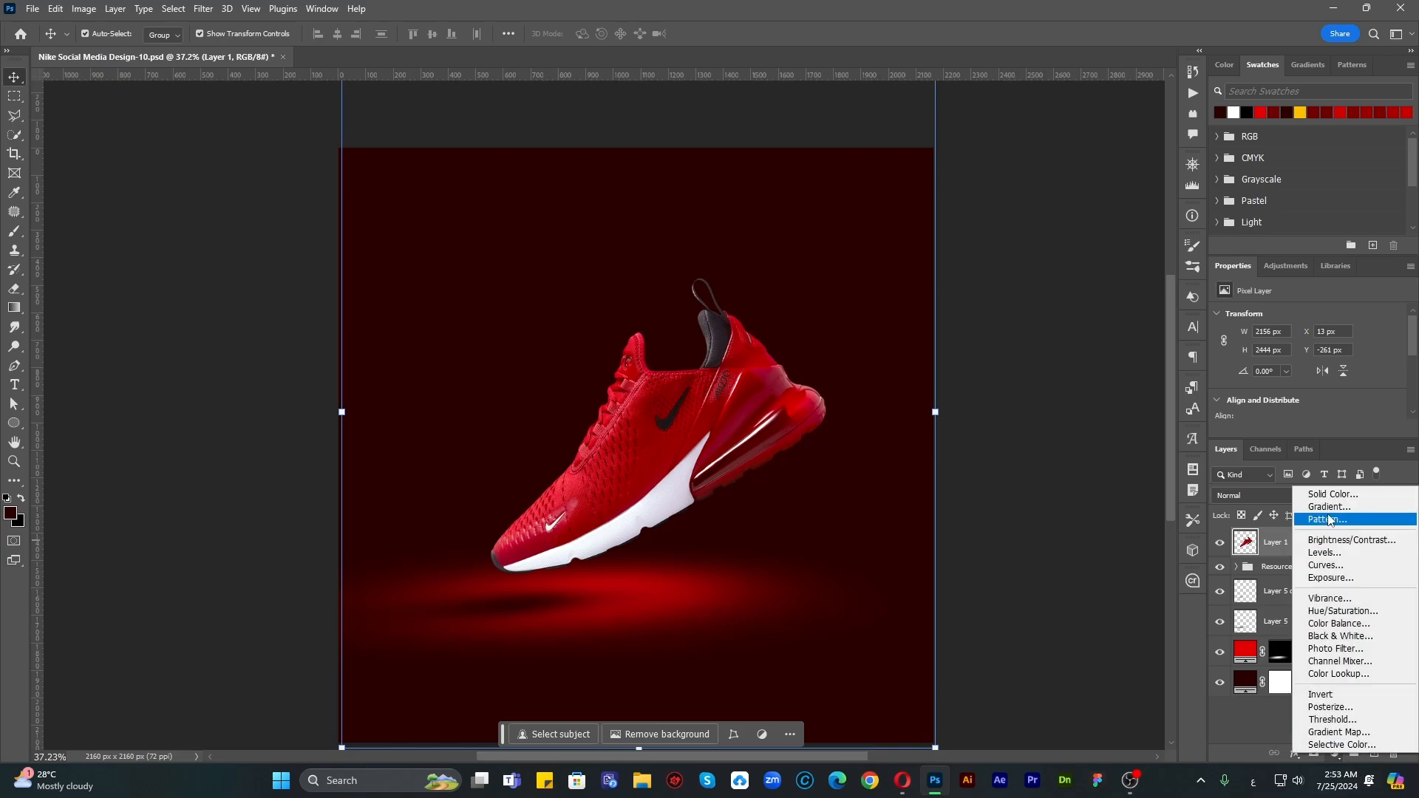
click(1299, 566)
drag(1409, 345, 1411, 361)
drag(1394, 305, 1406, 378)
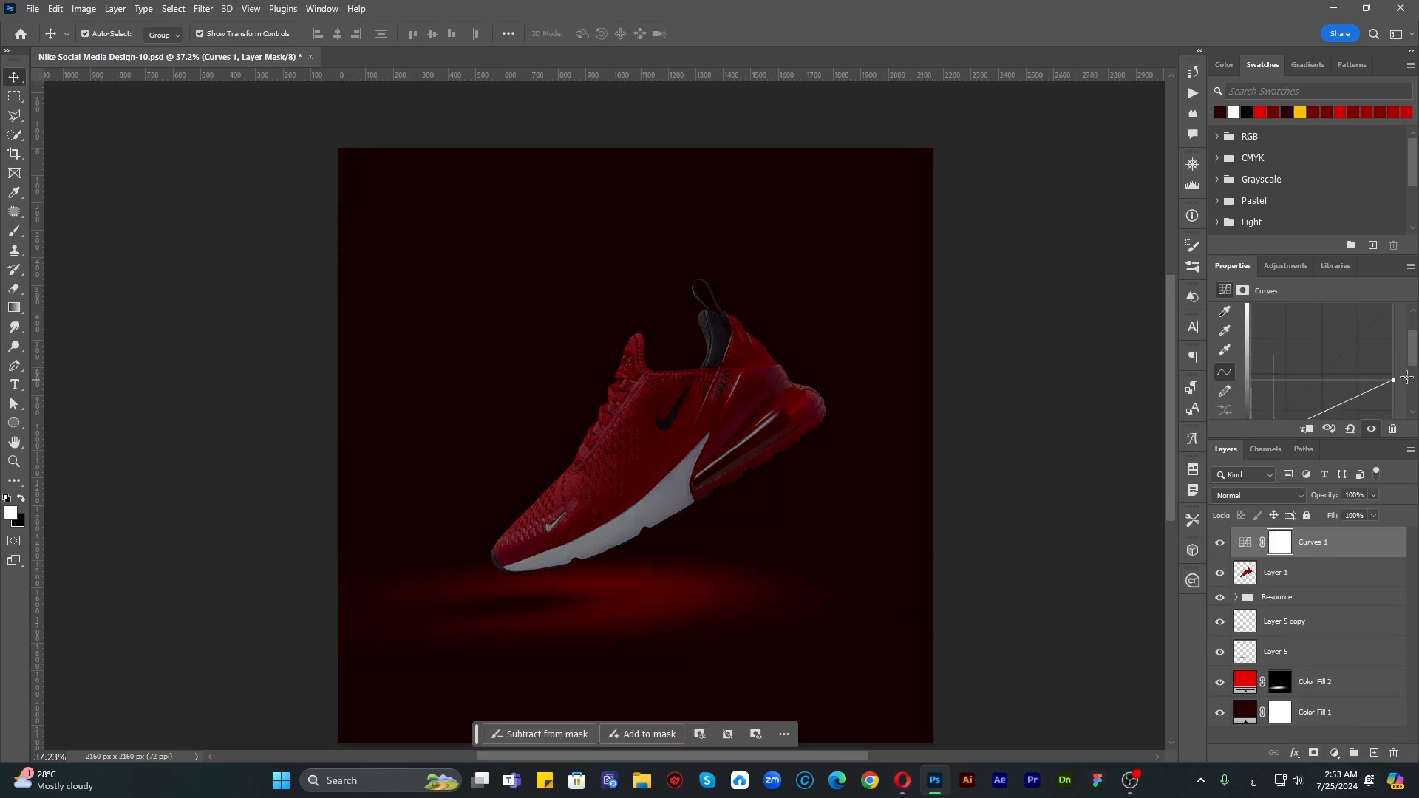
click(1307, 429)
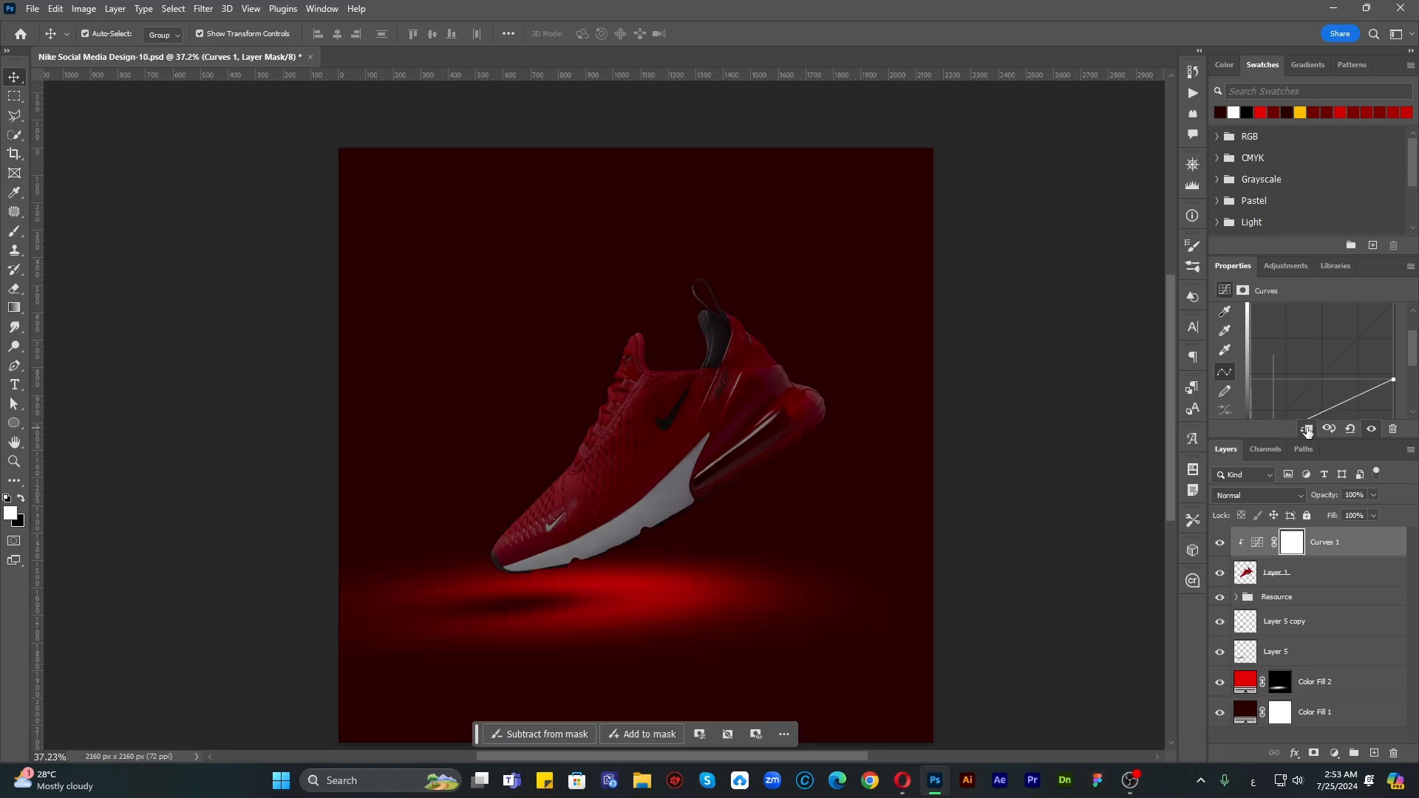
Step: Invert the Curves layer's mask to black and keep the mask selected
click(1295, 546)
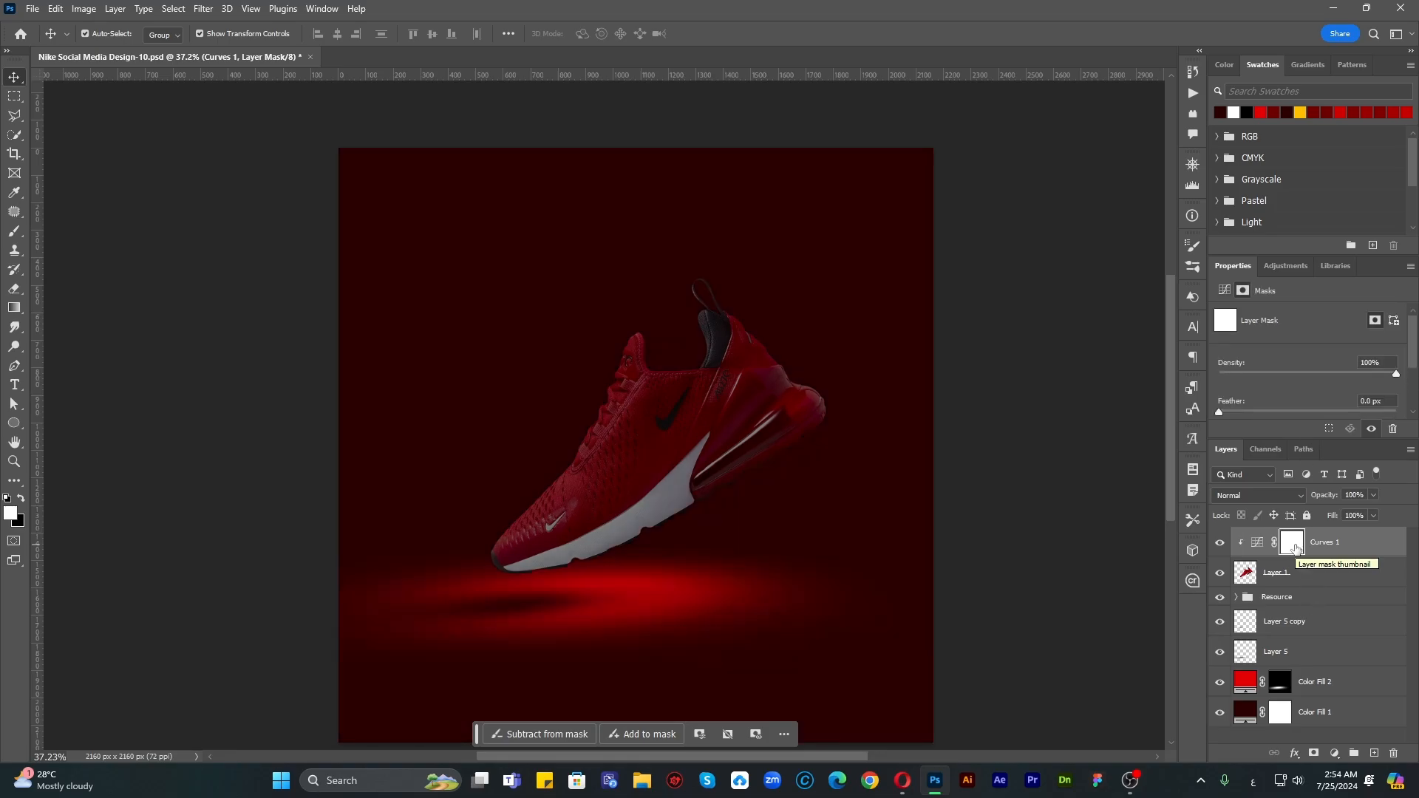
key(ctrl+i)
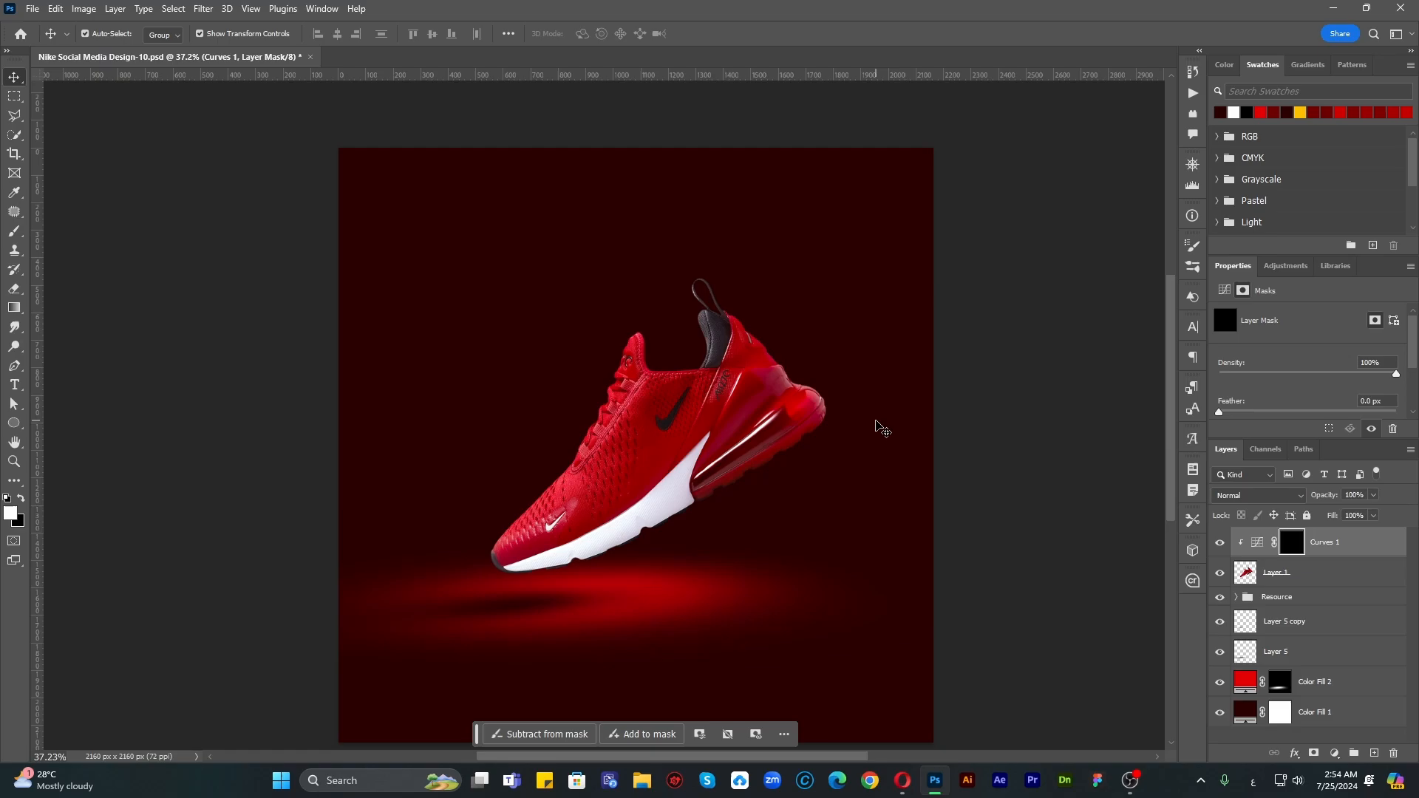
scroll(663, 416, up, 2)
click(664, 418)
click(1279, 546)
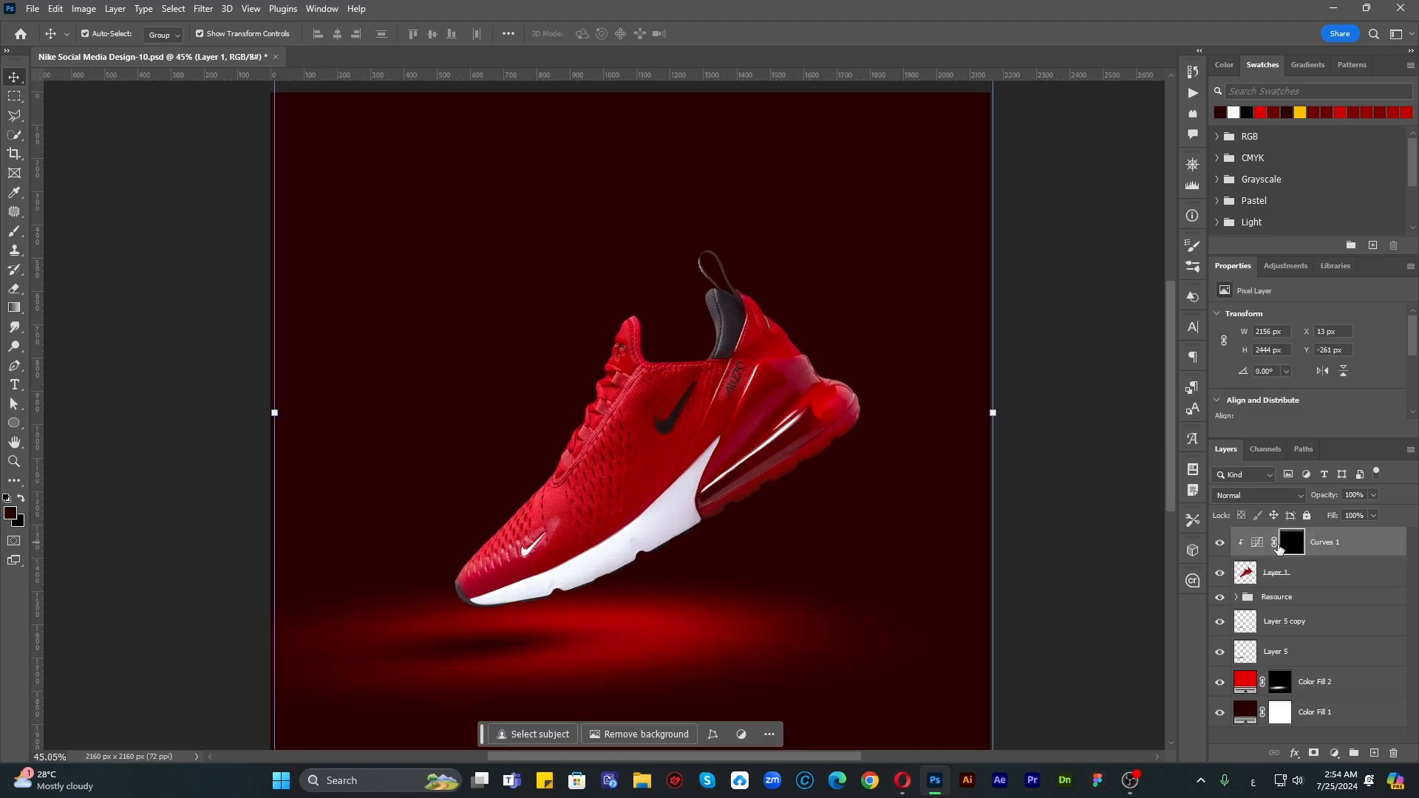
Step: Paint white on the Curves mask along the shoe's sole and lower side with a soft 300 px brush
key(b)
key(d)
scroll(547, 454, up, 1)
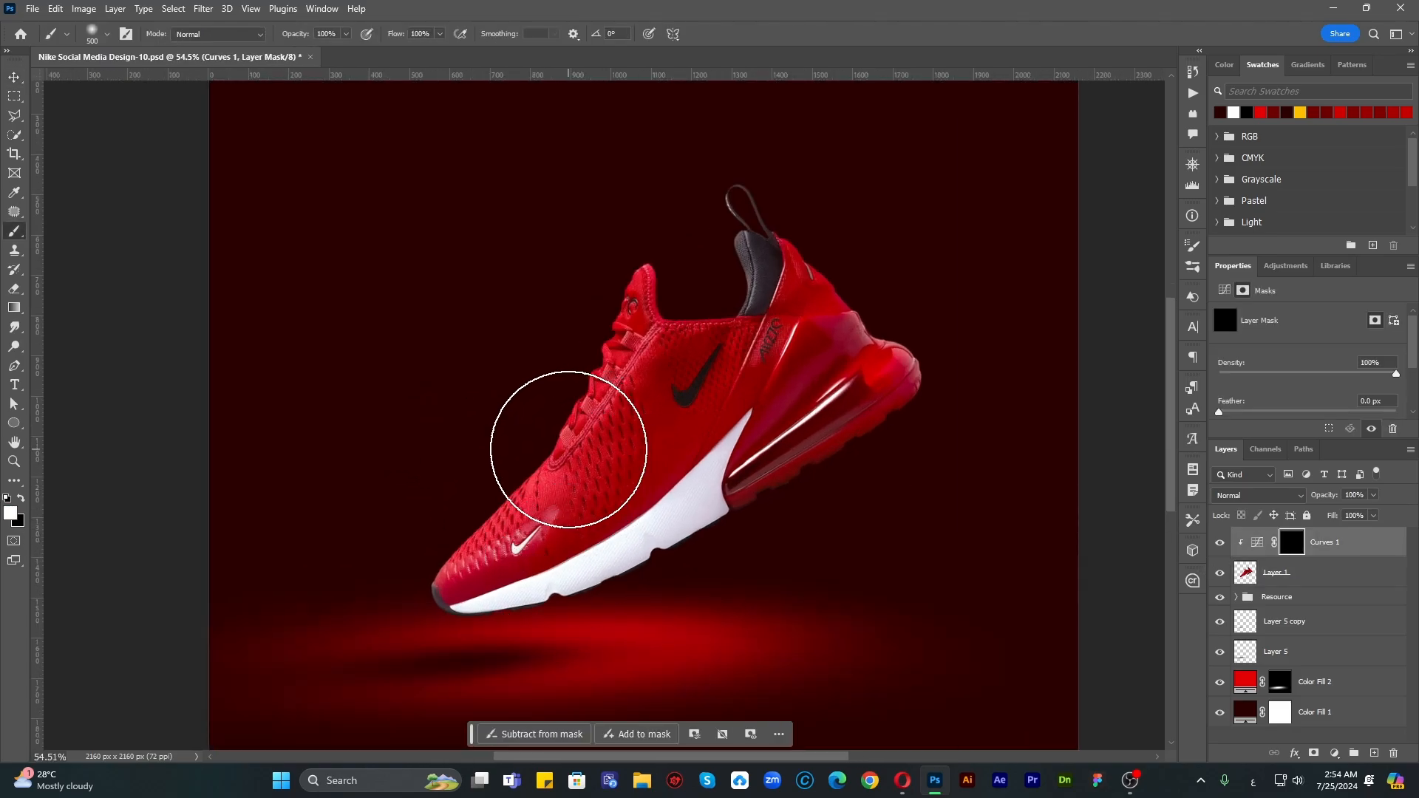
key(bracketleft)
key(bracketleft)
key(bracketleft)
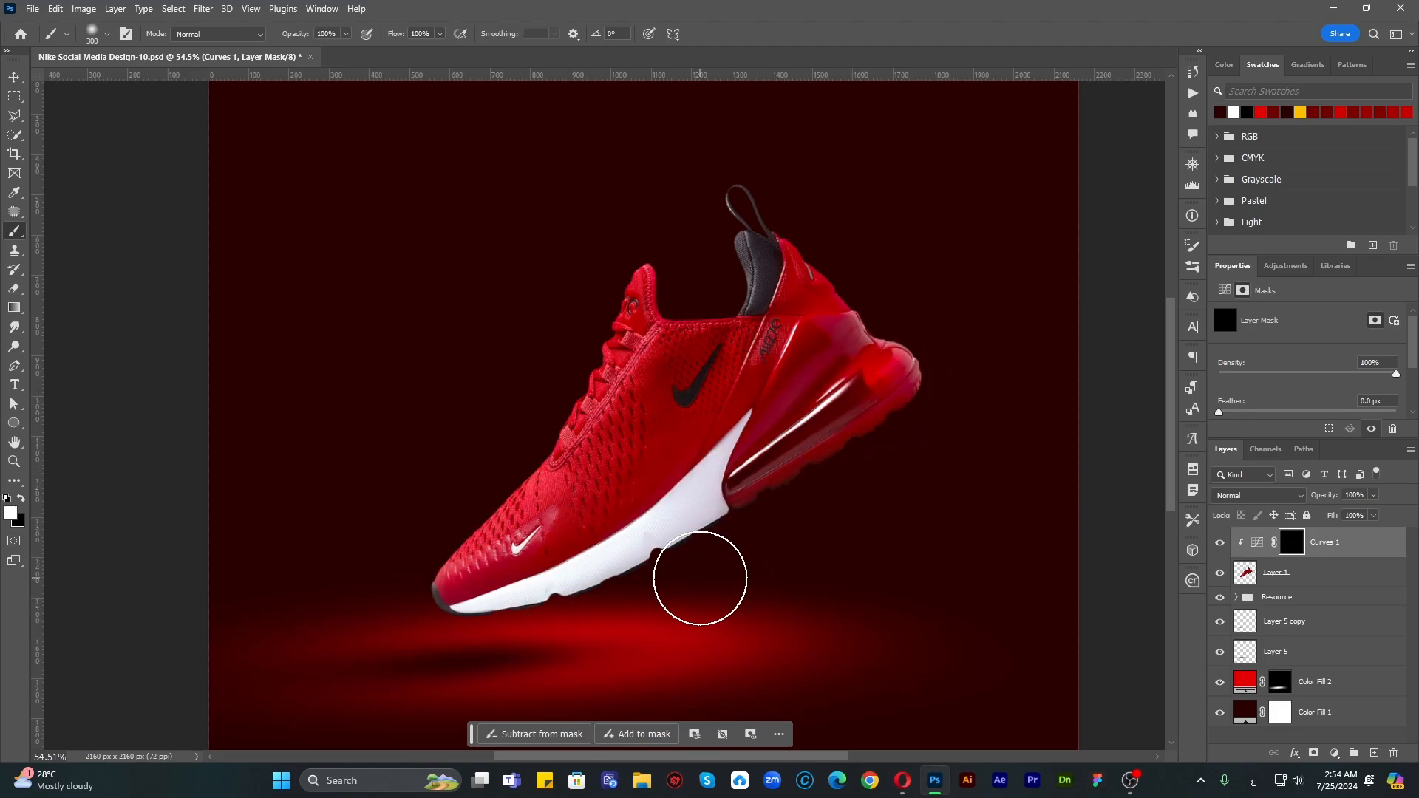
mouse_move(886, 399)
mouse_down()
mouse_move(759, 480)
mouse_move(237, 682)
mouse_move(710, 477)
mouse_up()
mouse_move(675, 367)
mouse_down()
mouse_move(738, 389)
mouse_move(662, 503)
mouse_up()
key(v)
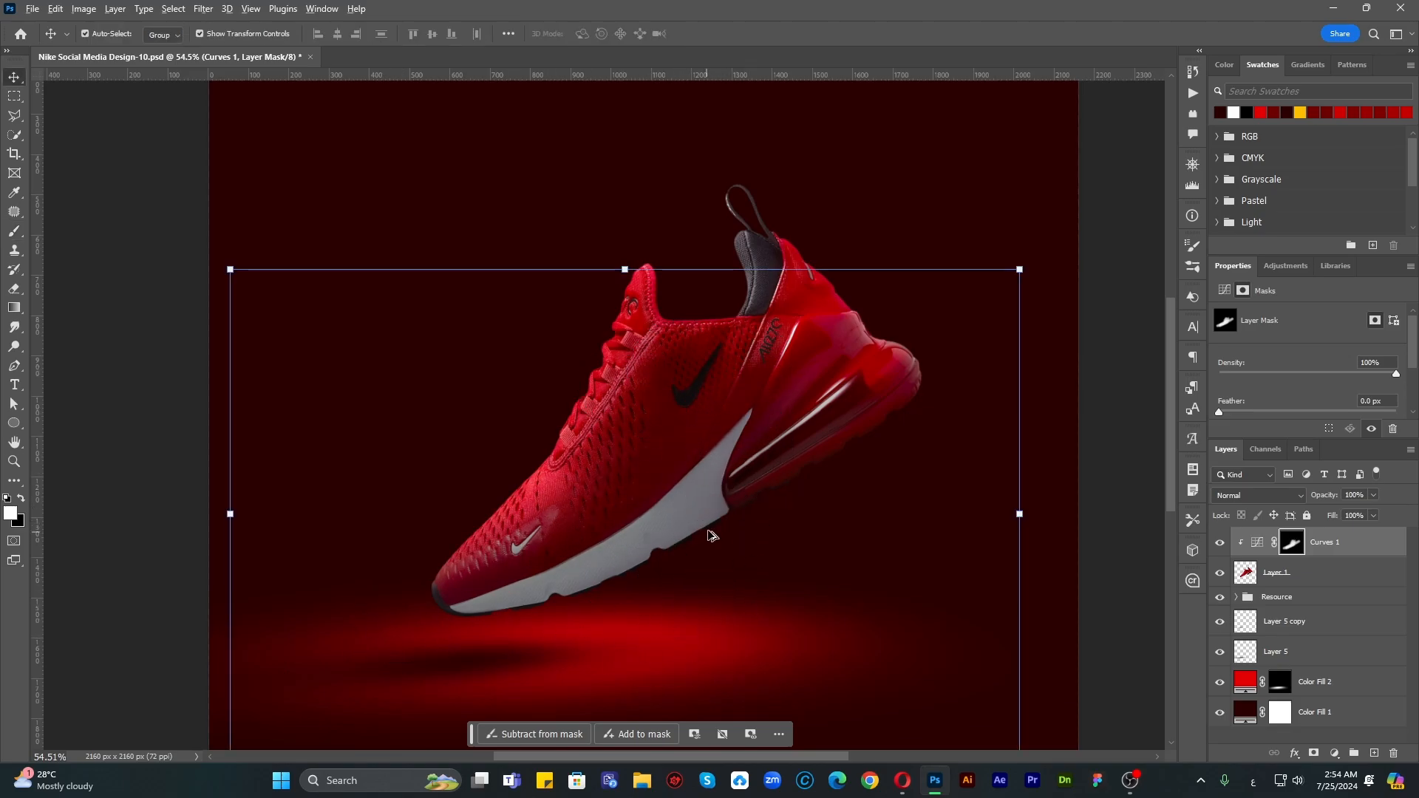
scroll(711, 546, down, 4)
click(710, 535)
scroll(713, 517, up, 3)
click(1364, 548)
scroll(857, 450, down, 3)
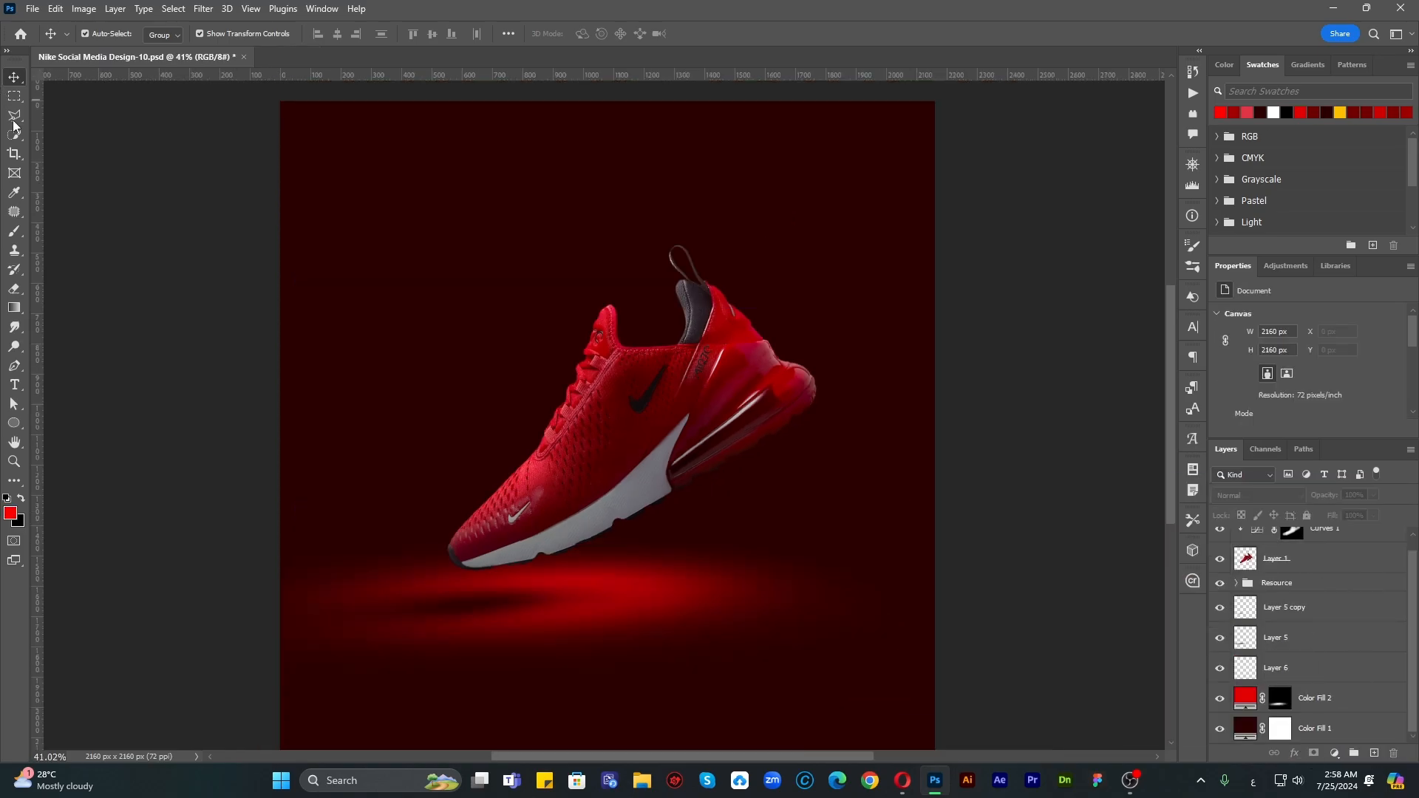
Step: Draw a polygonal beam about 2071 by 1638 px behind the shoe, filled red on a new layer placed below Layer 6
click(14, 118)
scroll(798, 642, down, 2)
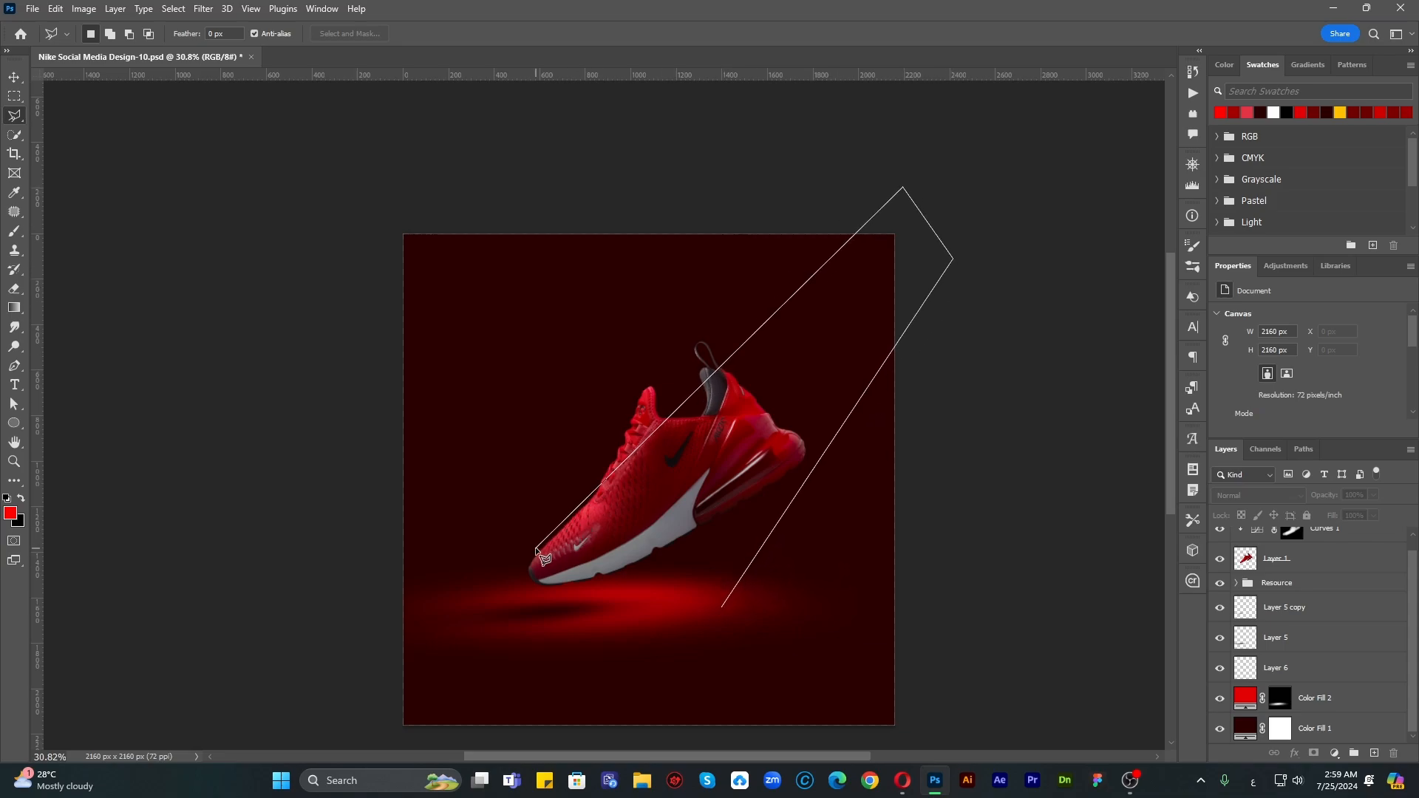
click(720, 606)
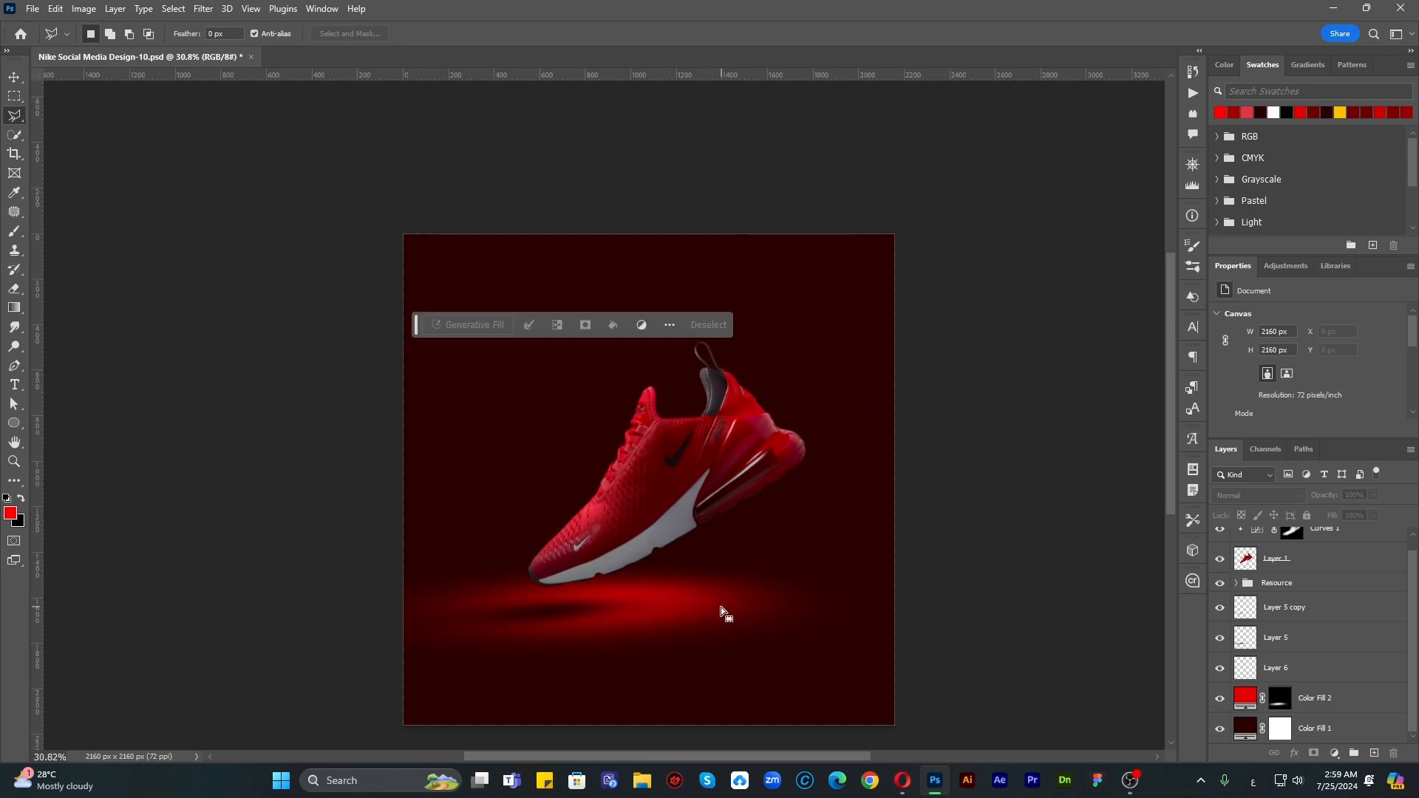
click(1374, 752)
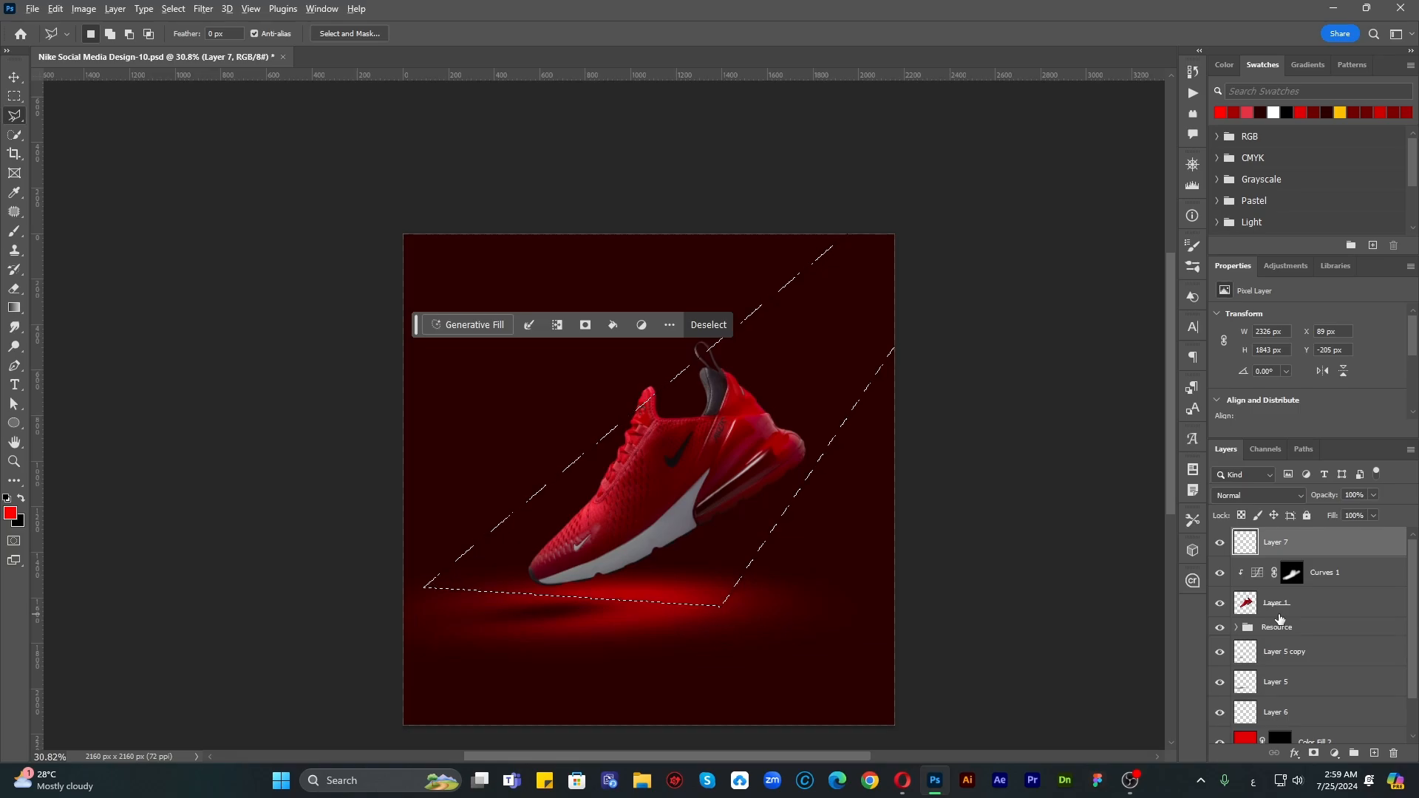
key(alt+BackSpace)
key(ctrl+d)
key(v)
scroll(832, 492, up, 1)
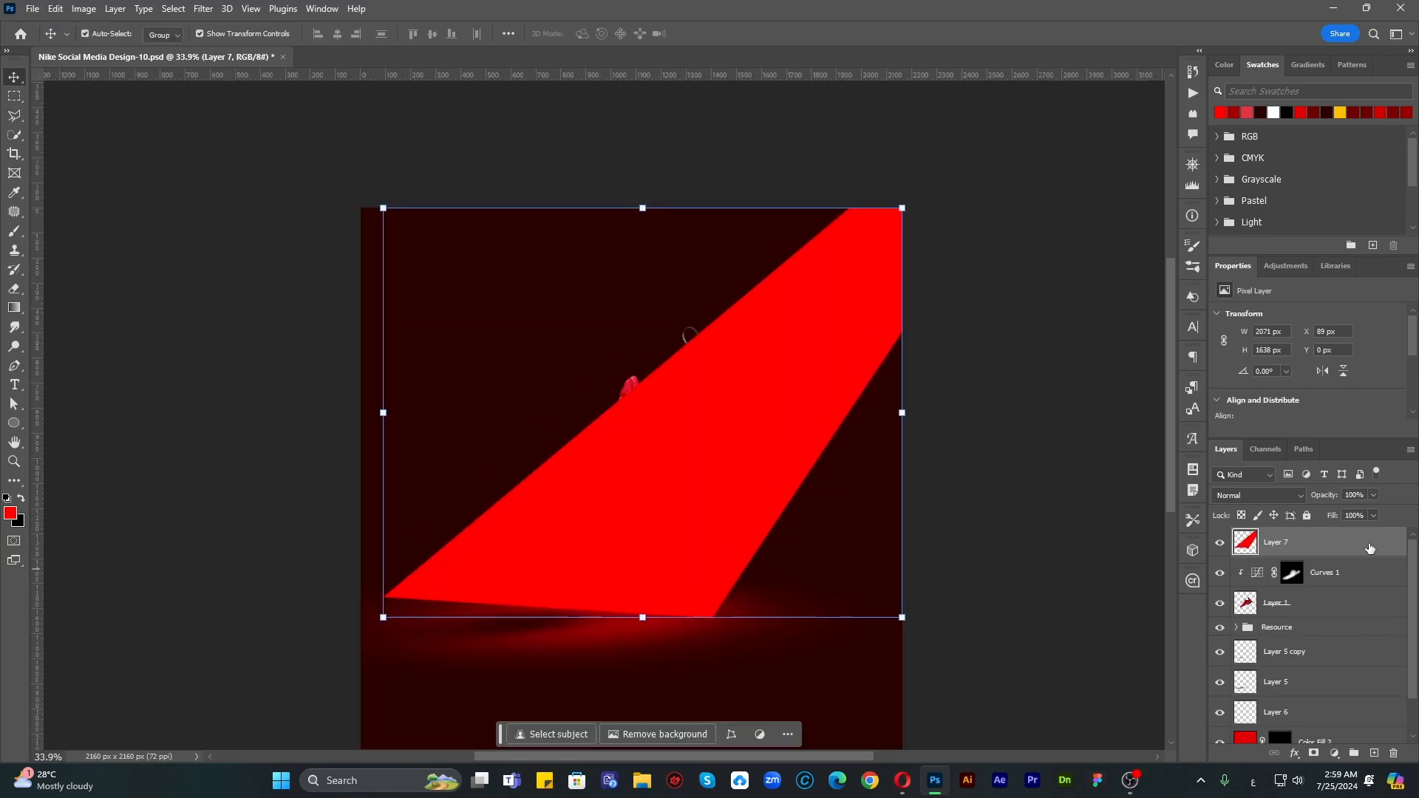
drag(1370, 547, 1336, 736)
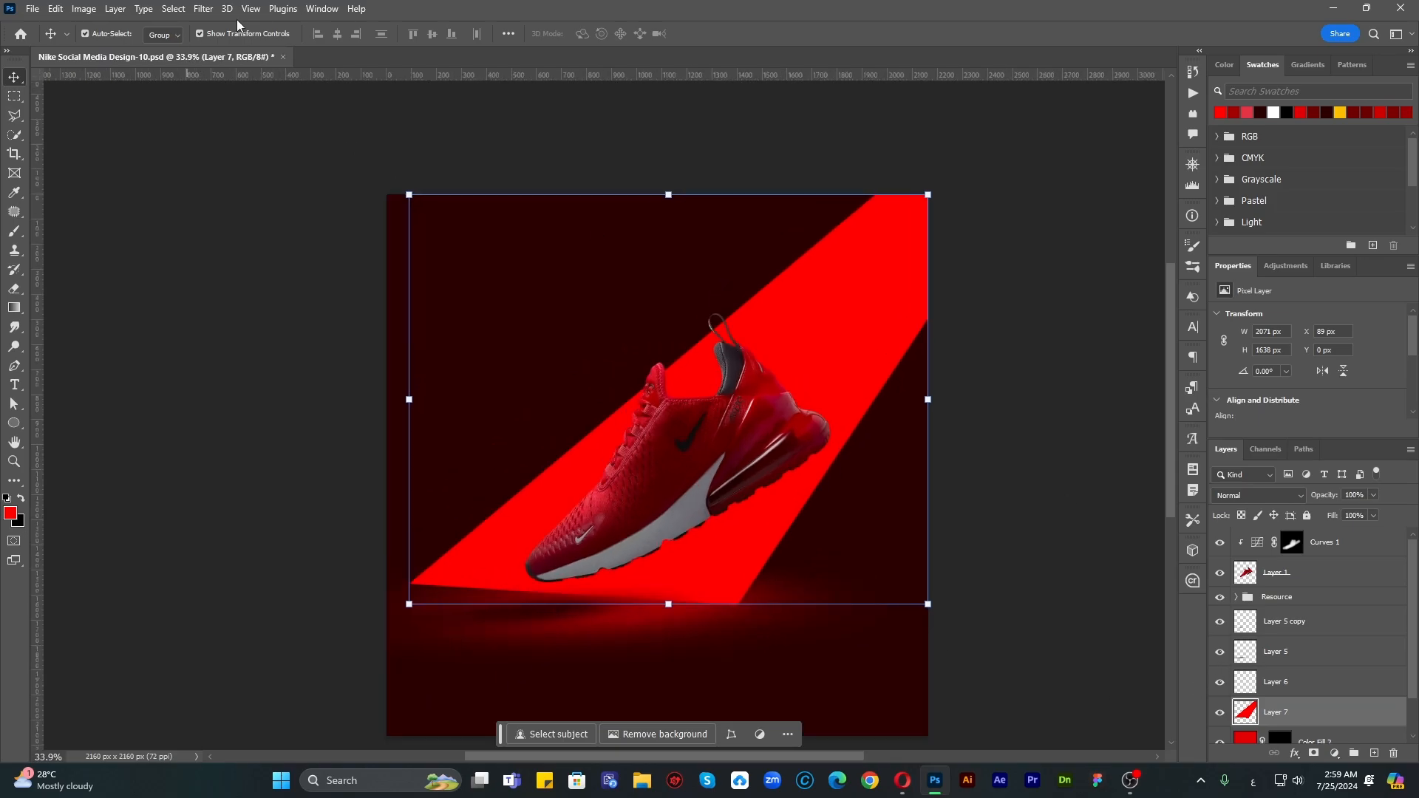
Step: Apply a Gaussian Blur with a 355.2 px radius to the beam and preview other blend modes for it
click(203, 9)
mouse_move(317, 197)
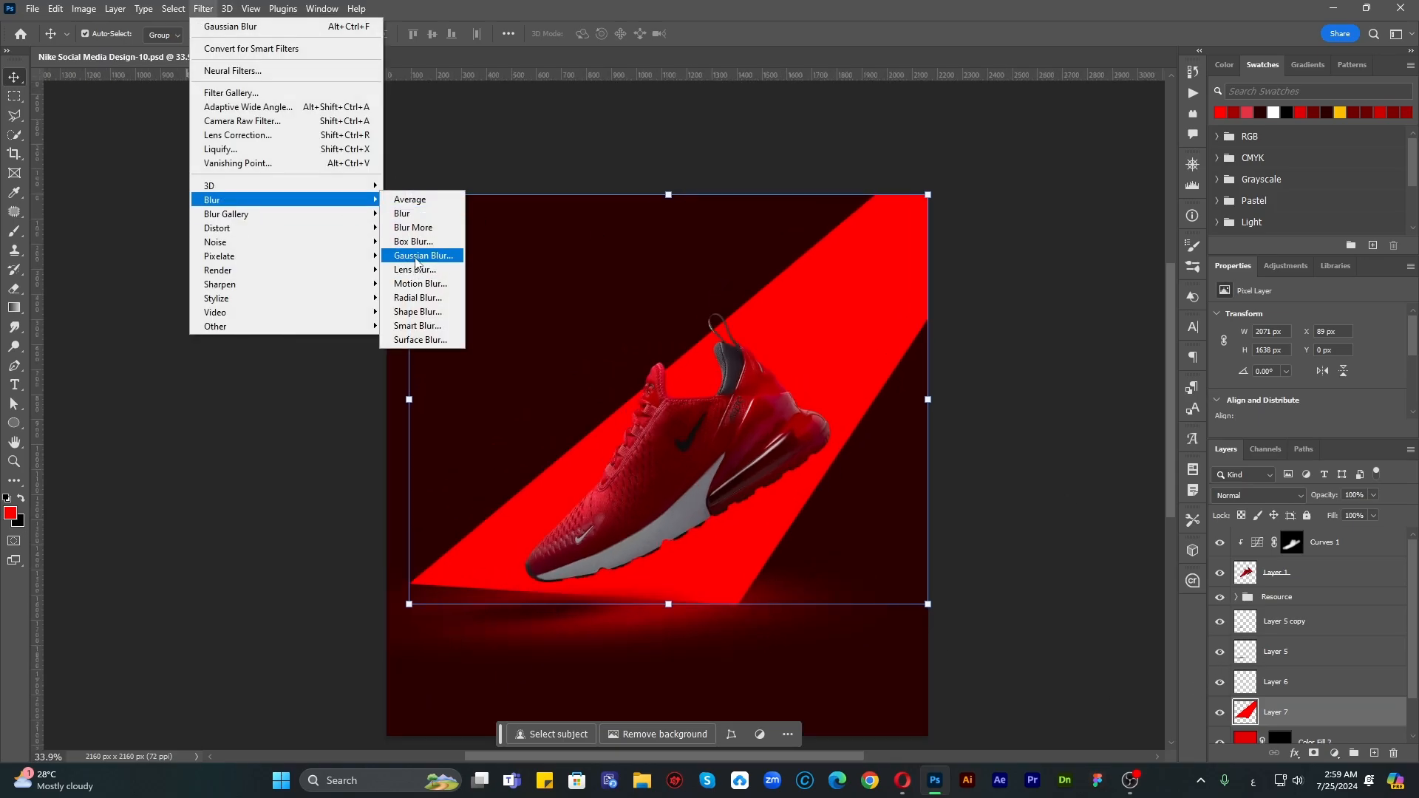
click(418, 261)
drag(1124, 431, 1129, 429)
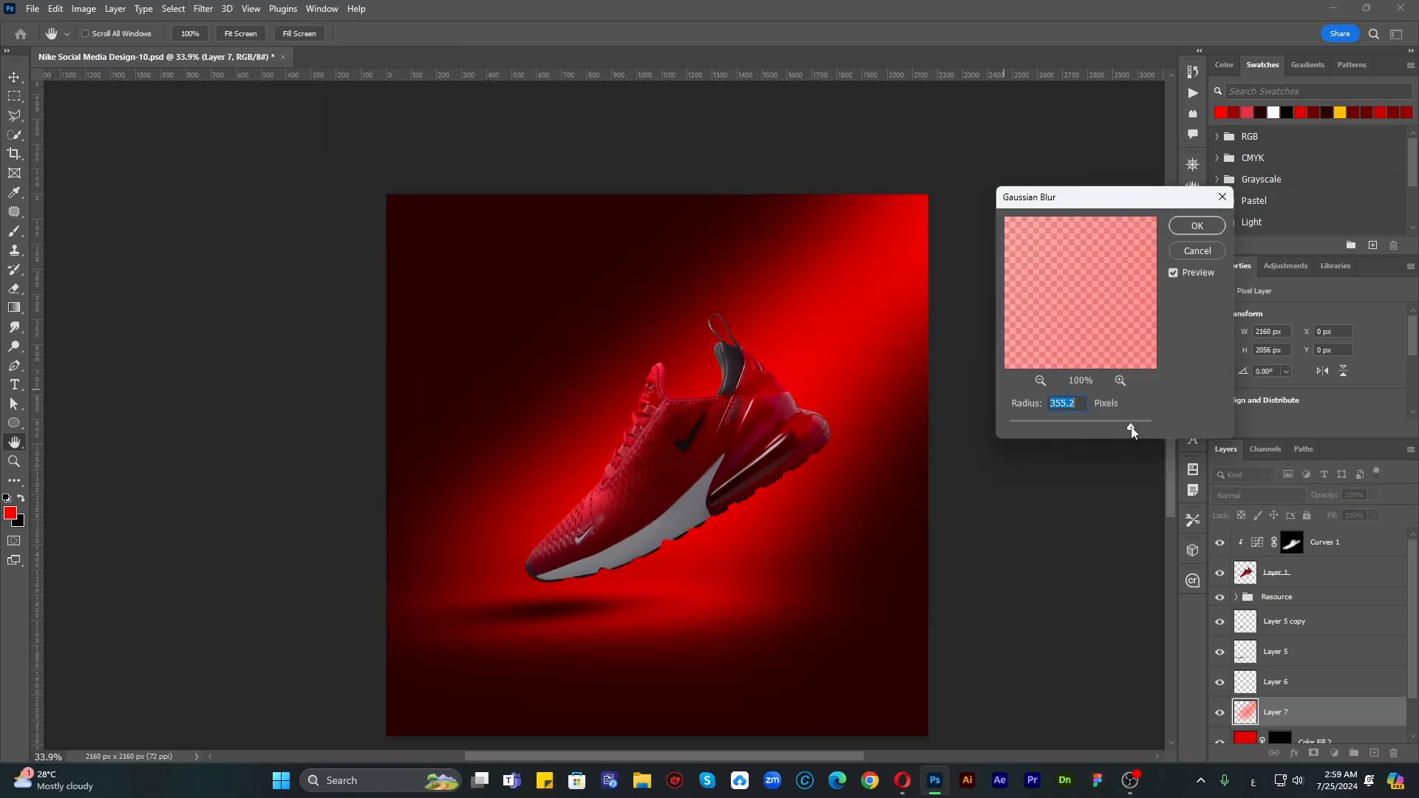
click(1197, 225)
key(v)
click(1260, 495)
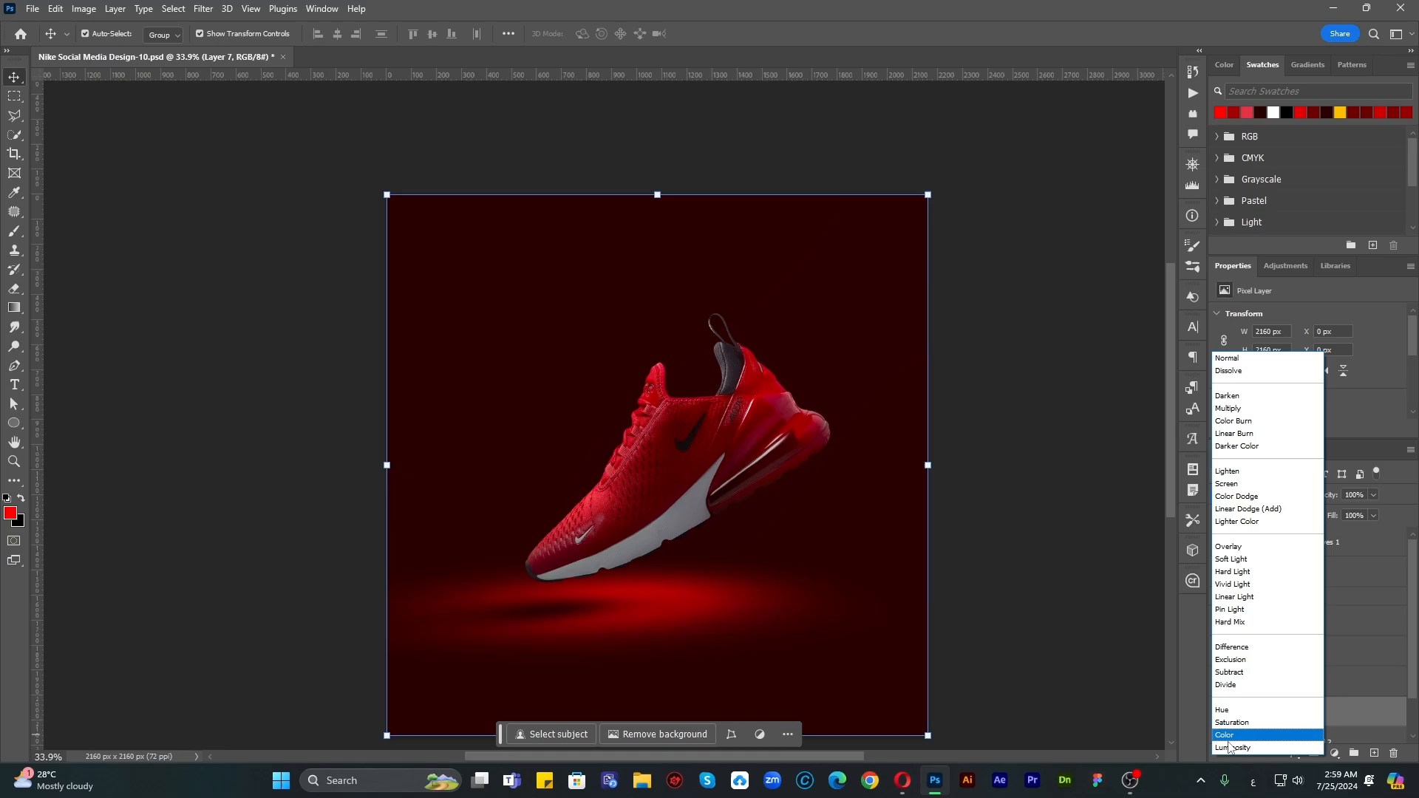
click(1035, 407)
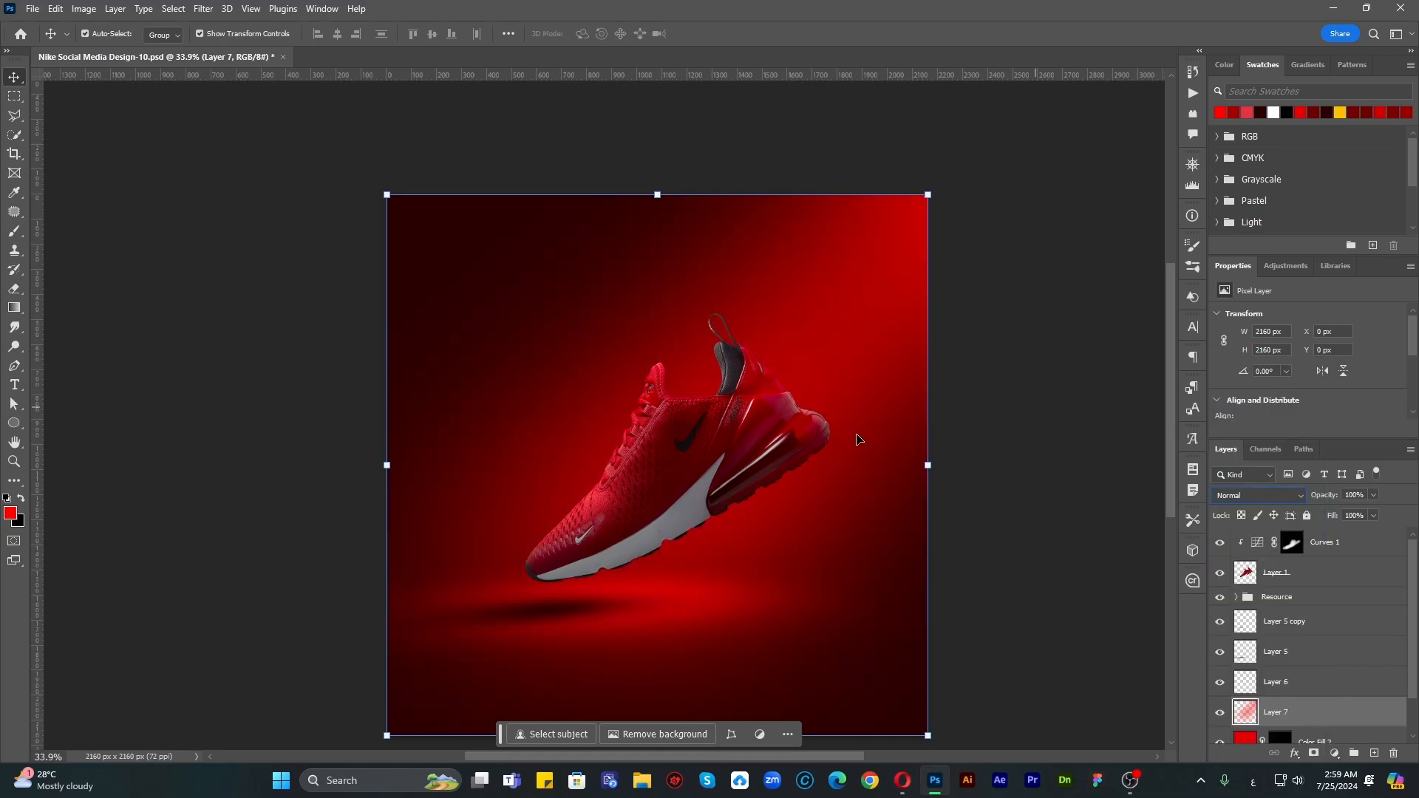
scroll(961, 374, down, 2)
key(ctrl+t)
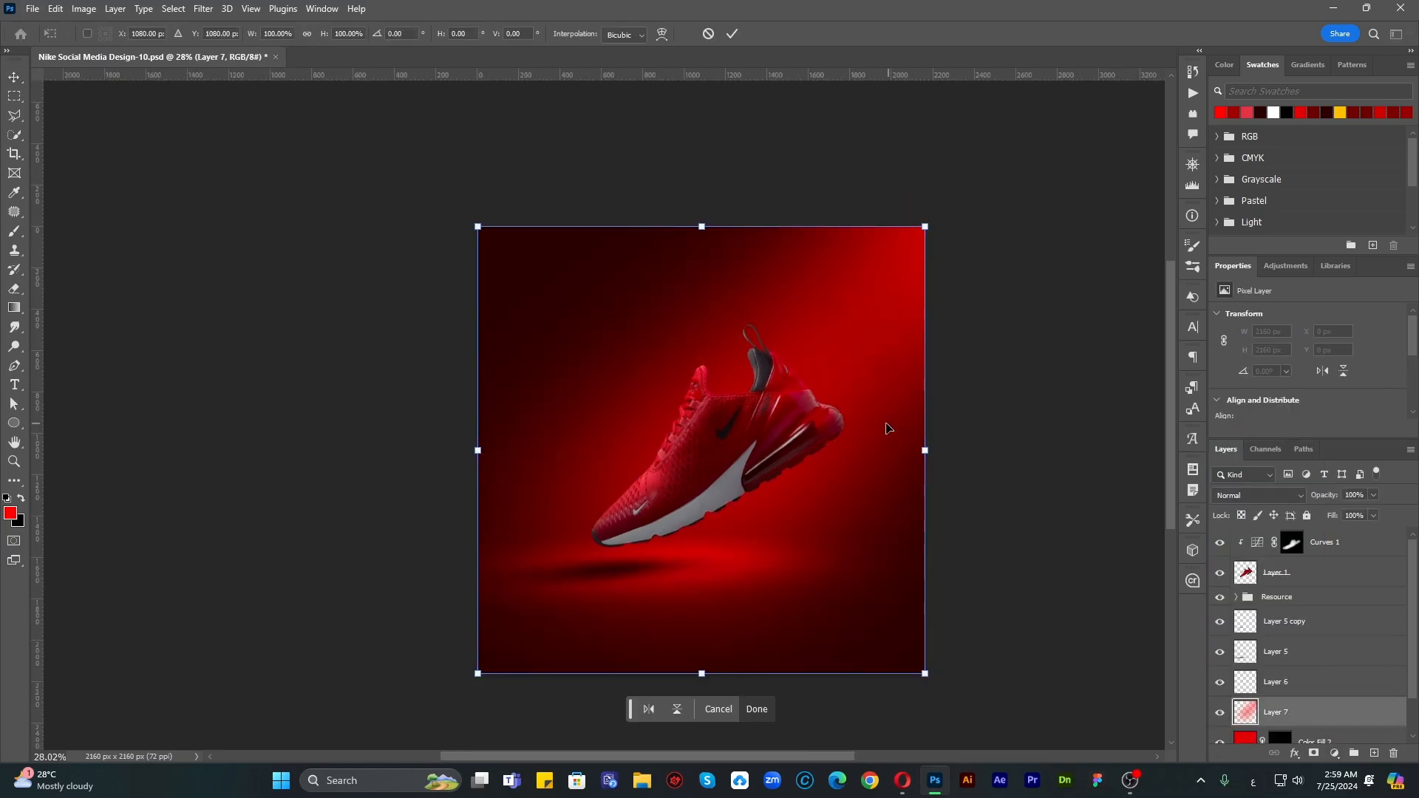
drag(925, 673, 867, 616)
drag(825, 352, 900, 277)
key(ctrl+z)
key(ctrl+z)
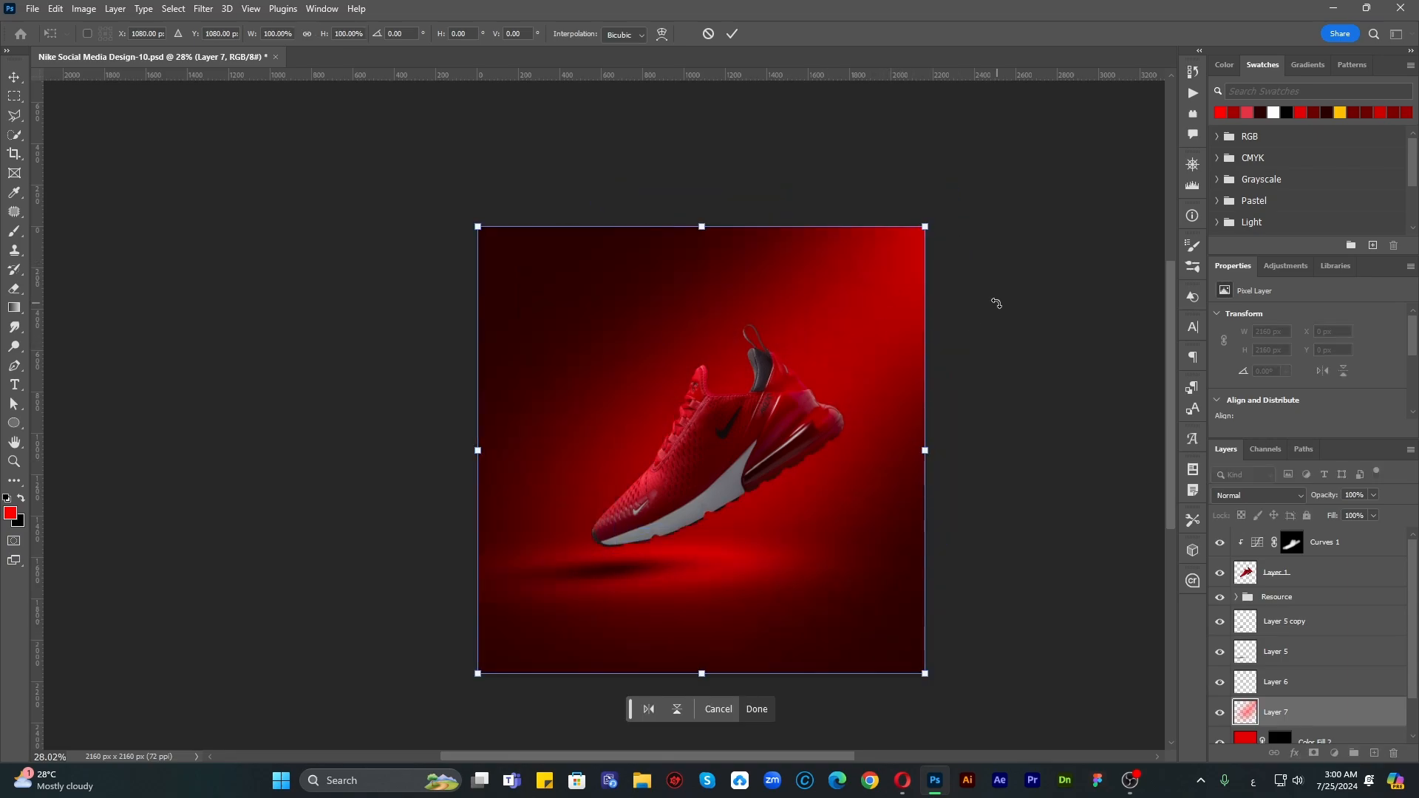
key(Escape)
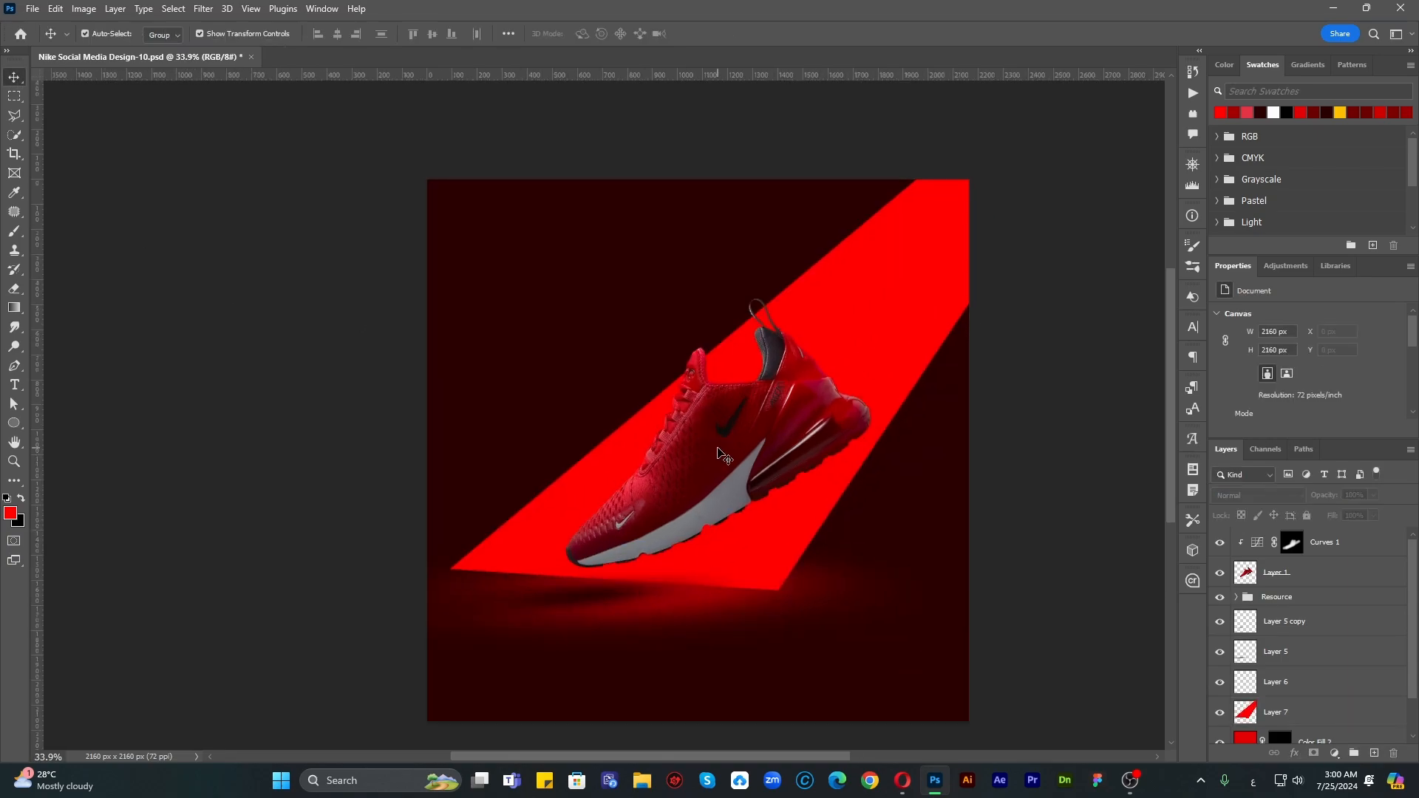
Step: Undo the beam's blur and the creation of the red beam layer, and clear the layer selection
key(ctrl+z)
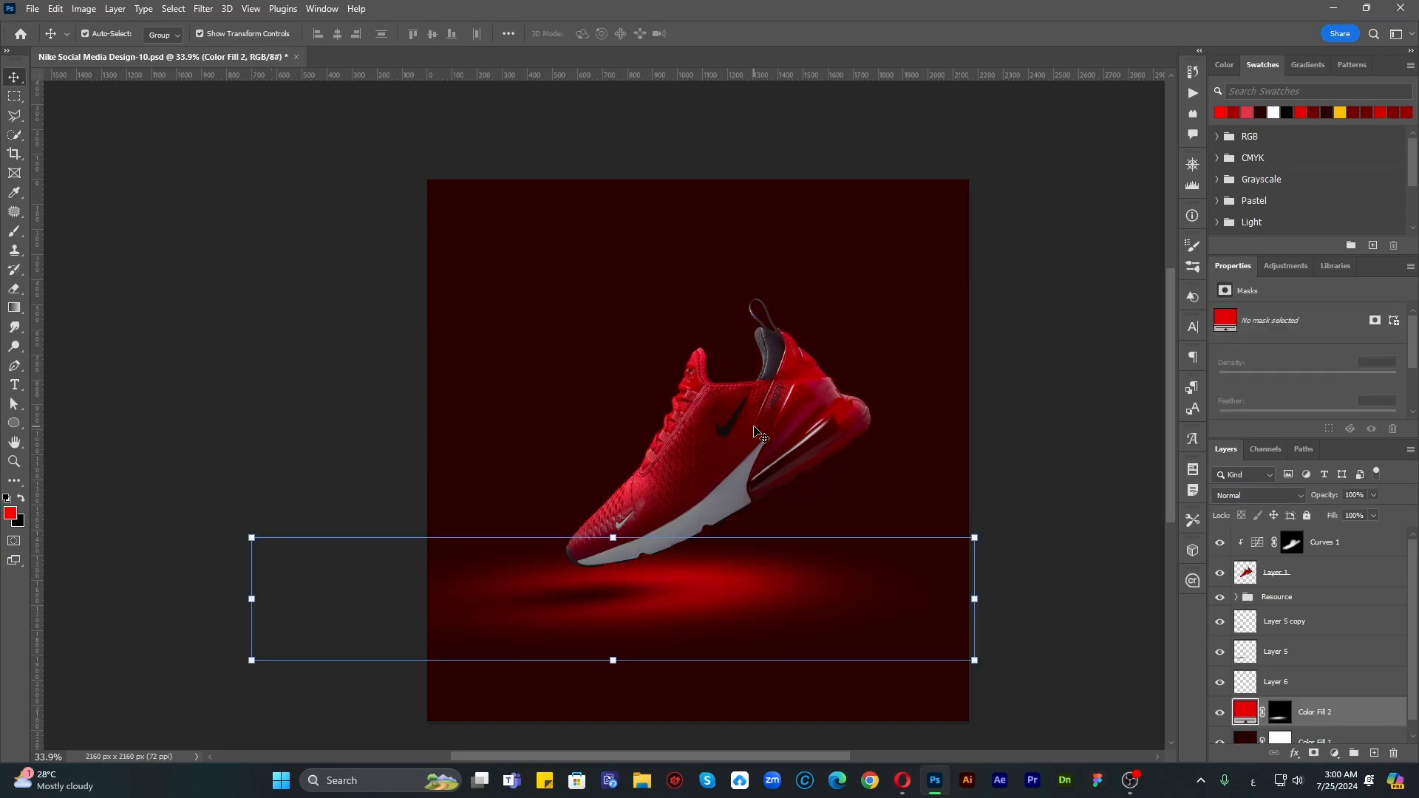
click(1056, 407)
Step: Draw a smaller polygonal beam, about 1070 by 985 px, from the canvas's upper-right corner to the shoe and fill it red on a new layer
key(l)
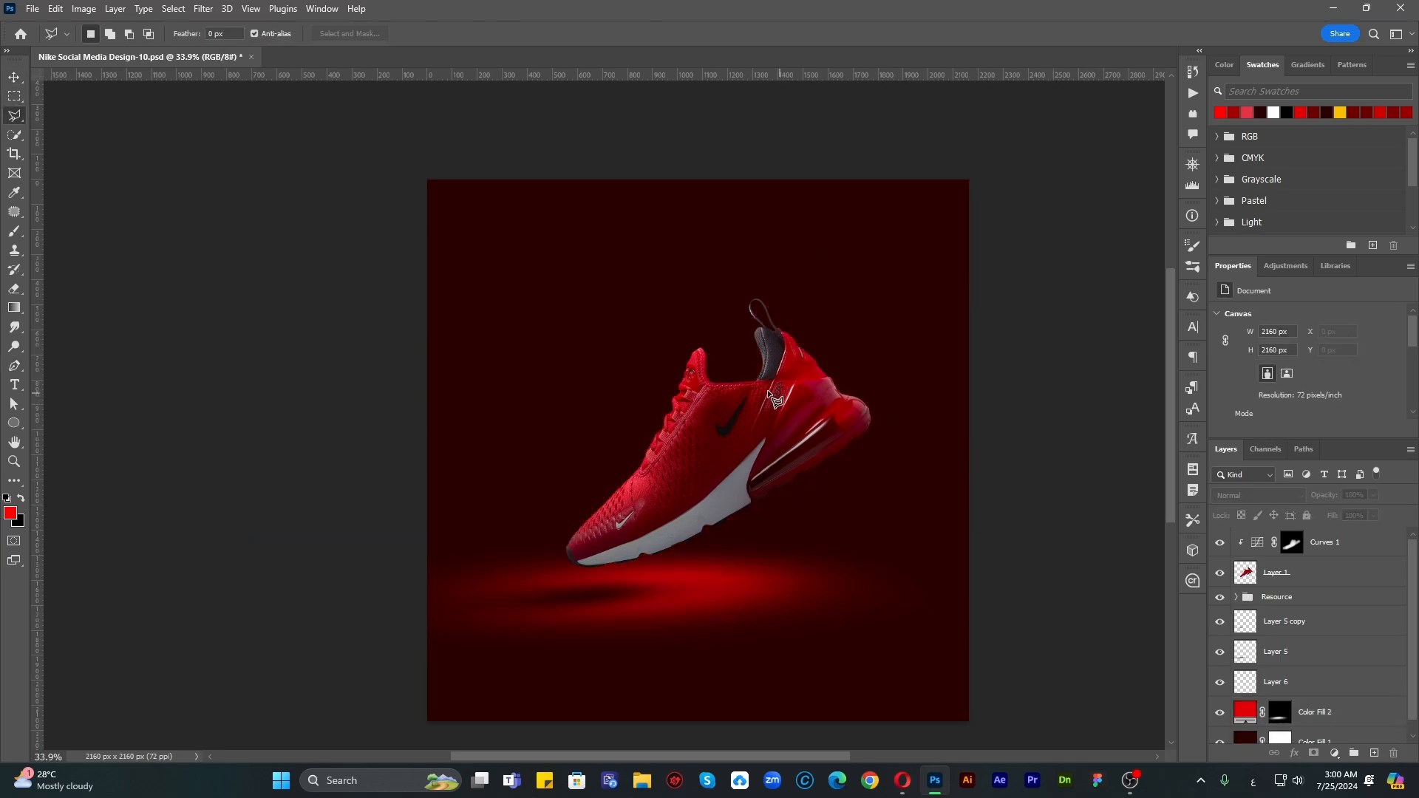
click(830, 425)
click(830, 425)
click(1373, 753)
key(alt+BackSpace)
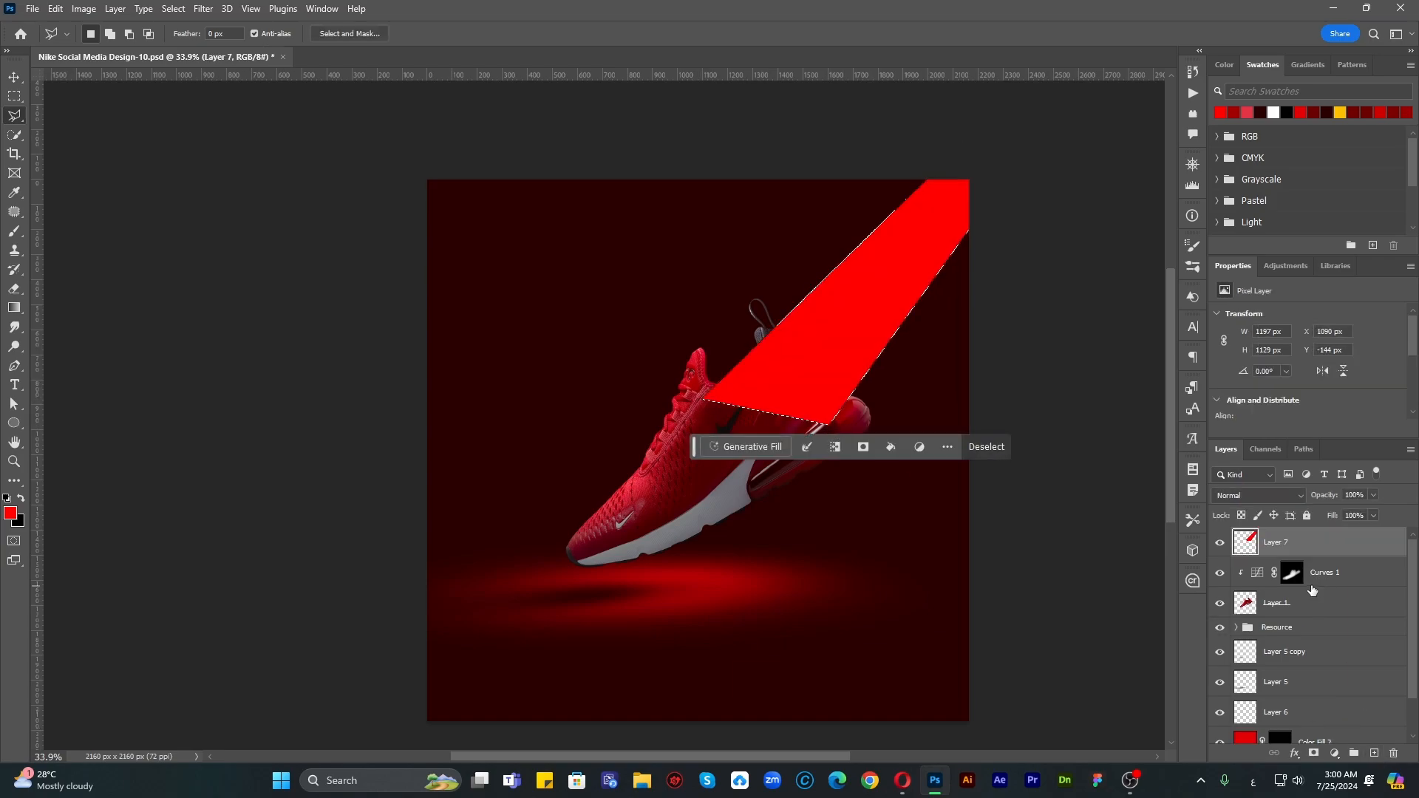
key(ctrl+d)
key(v)
Step: Apply a Gaussian Blur with a 196.4 px radius to the smaller red beam
click(203, 8)
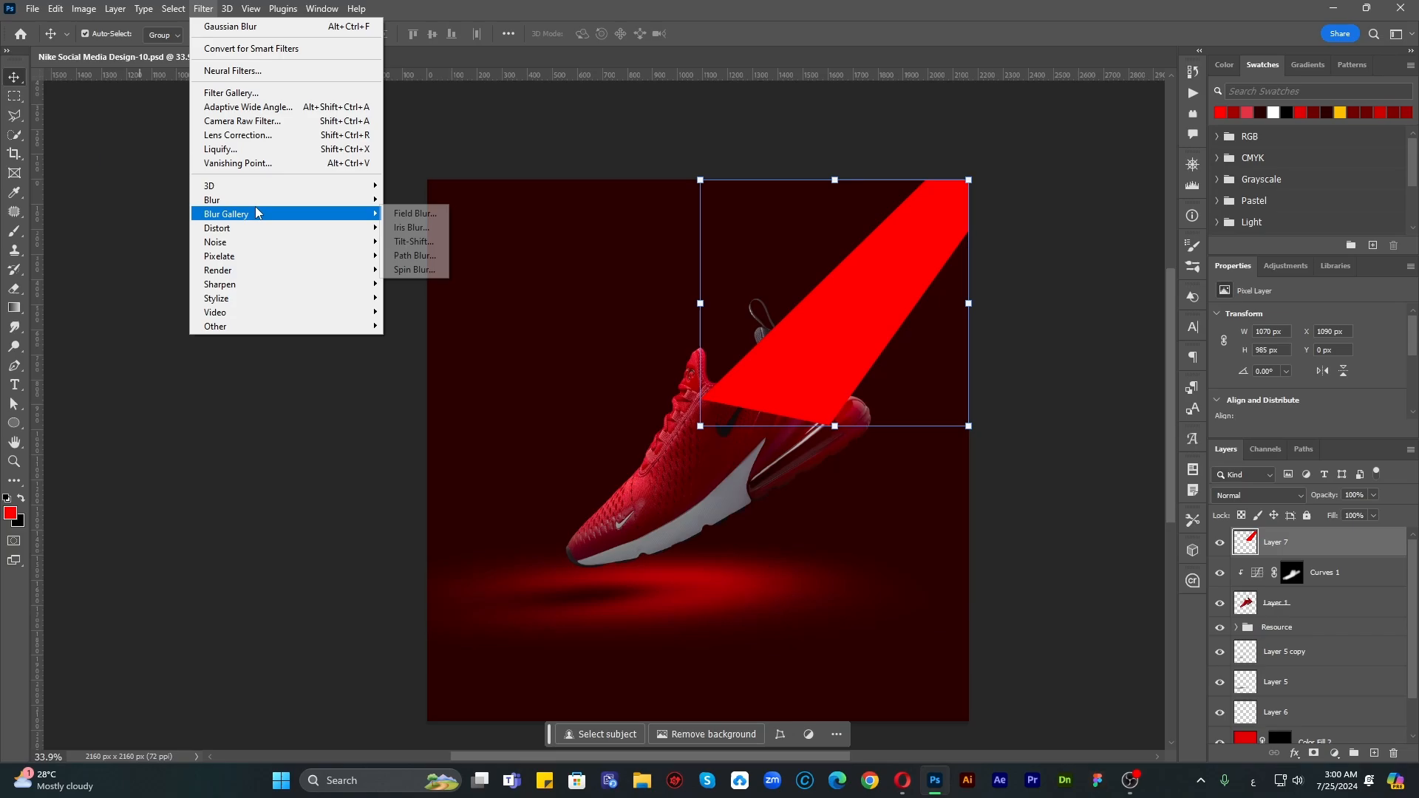
mouse_move(370, 199)
click(416, 259)
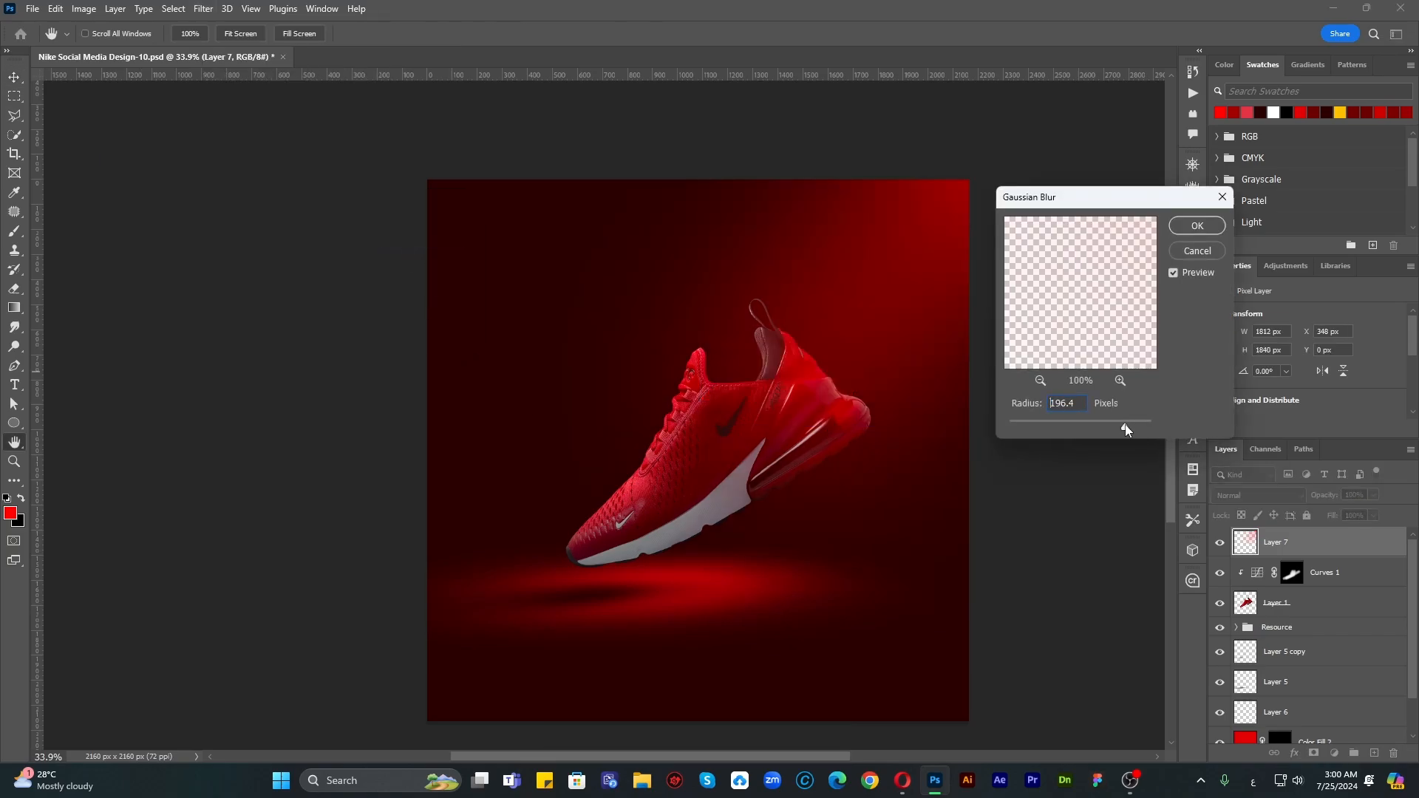
drag(1125, 429, 1116, 433)
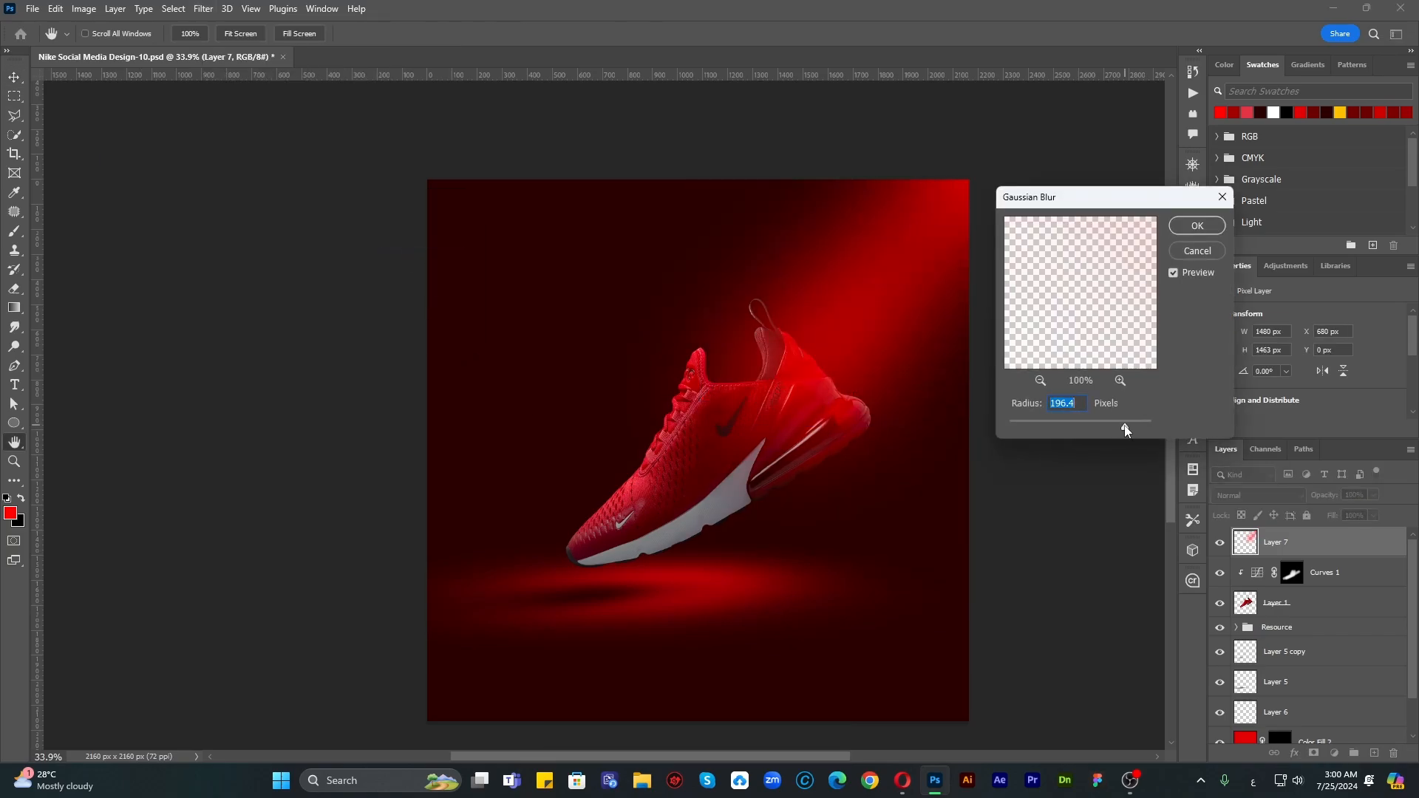
key(Return)
key(ctrl+t)
drag(563, 587, 485, 656)
drag(478, 662, 477, 664)
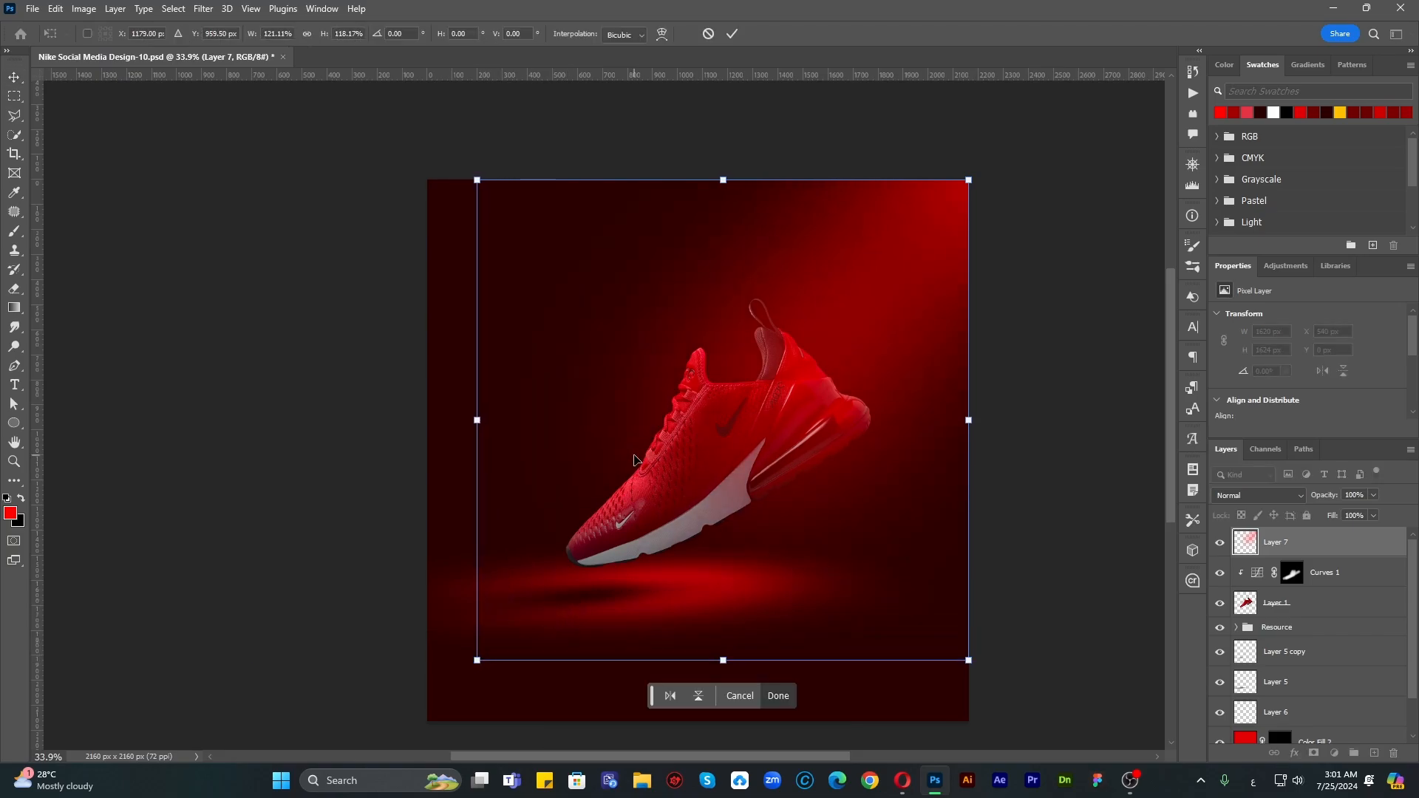
key(ctrl+z)
key(Return)
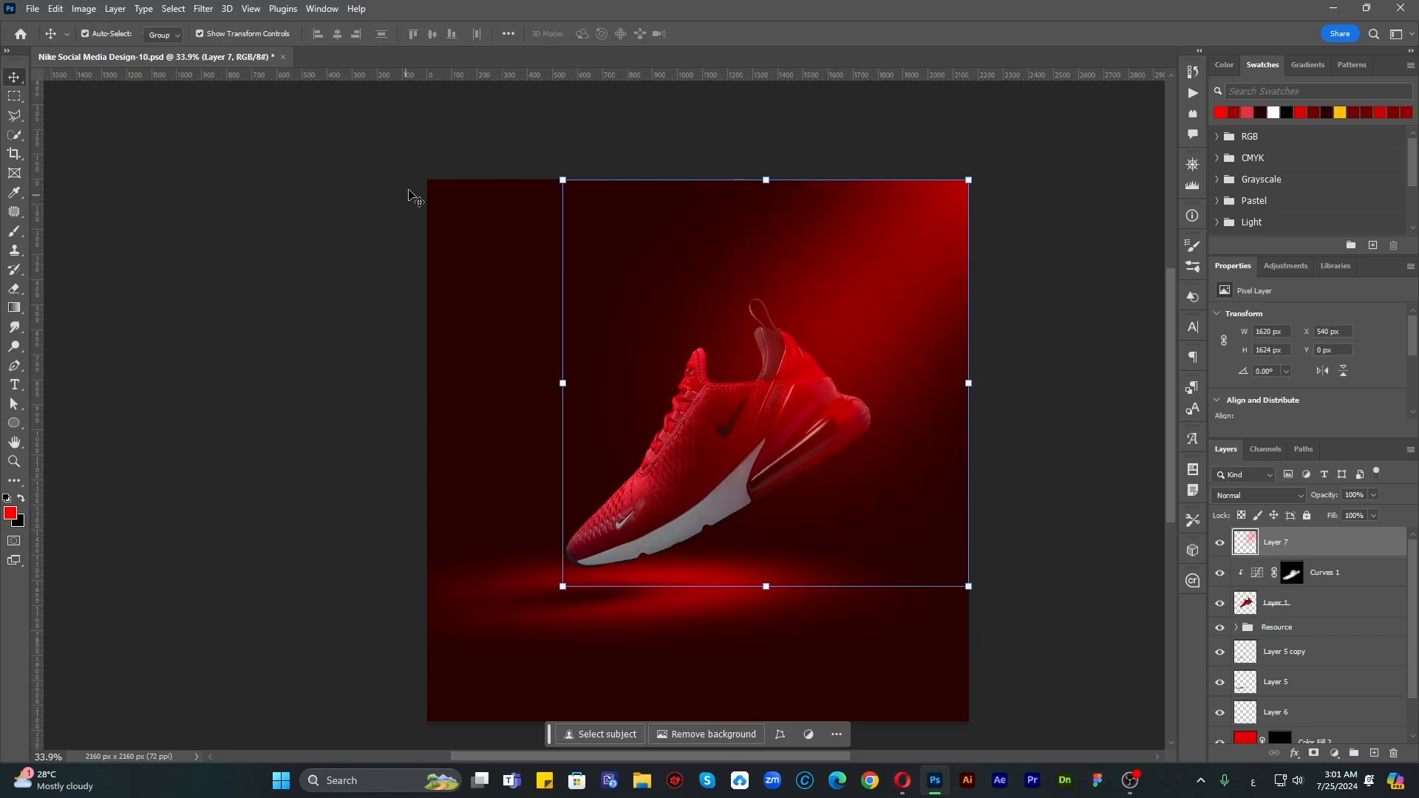
click(203, 8)
mouse_move(339, 199)
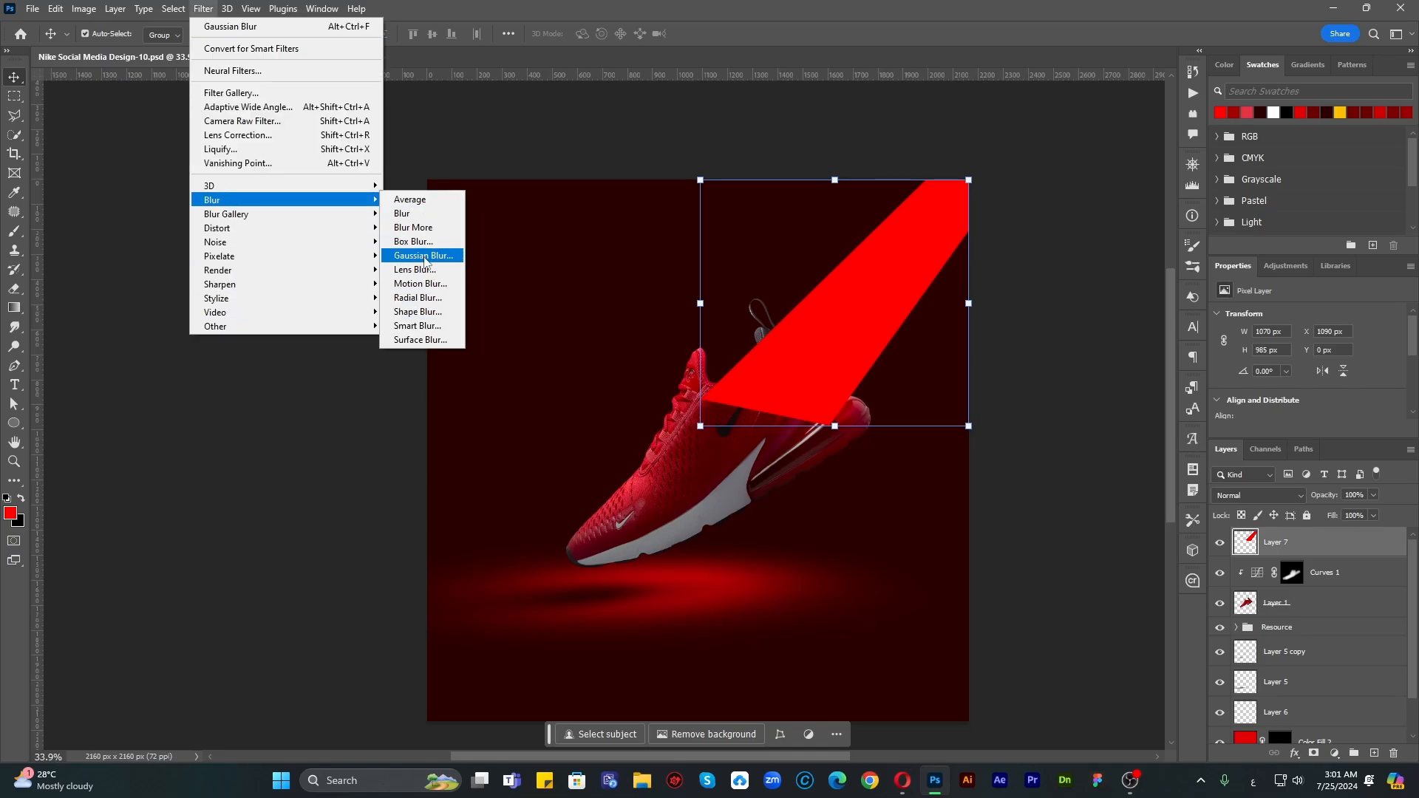
click(420, 284)
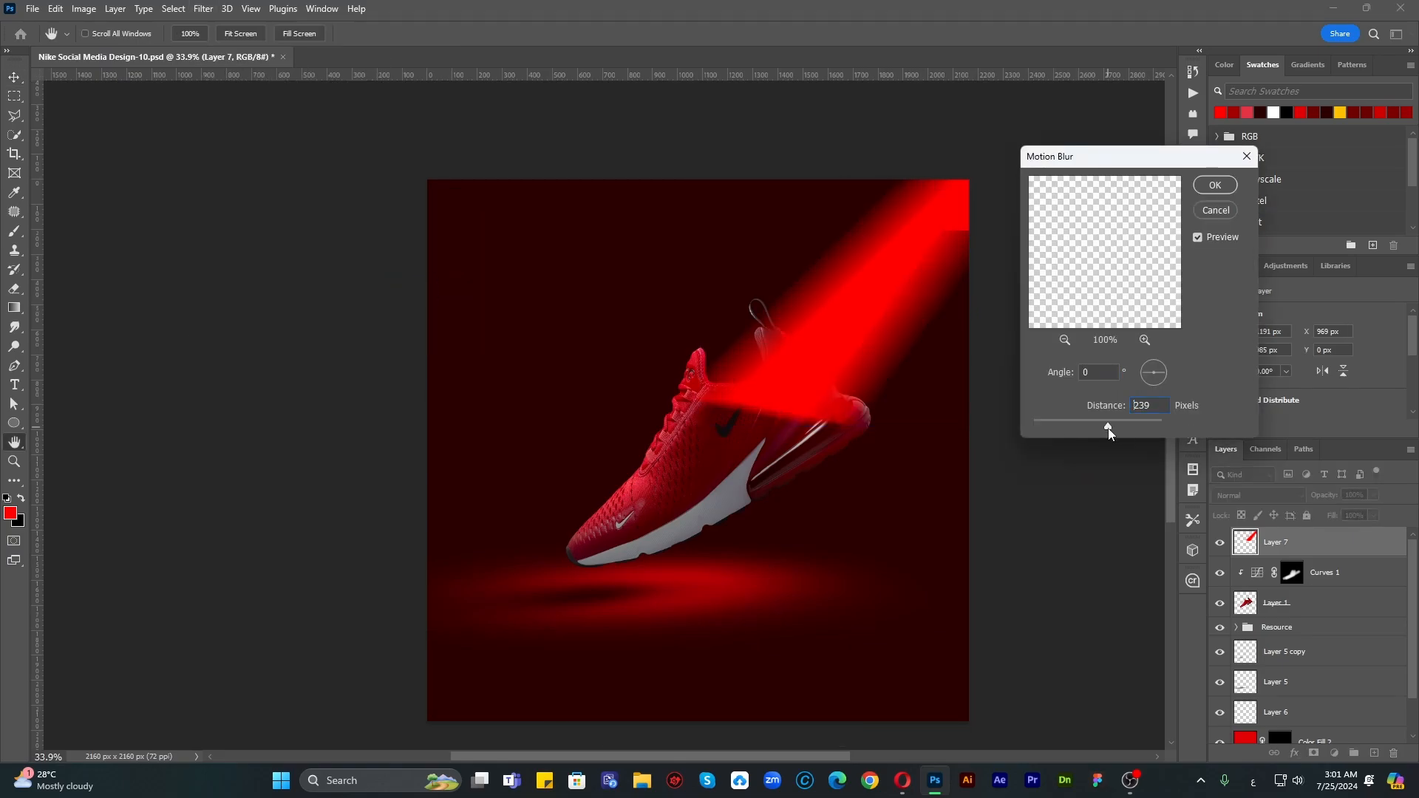
mouse_move(1107, 428)
mouse_down()
mouse_move(1132, 428)
mouse_move(1120, 427)
mouse_up()
click(1215, 212)
Step: Apply a Gaussian Blur with a 190.6 px radius to the red beam
click(203, 9)
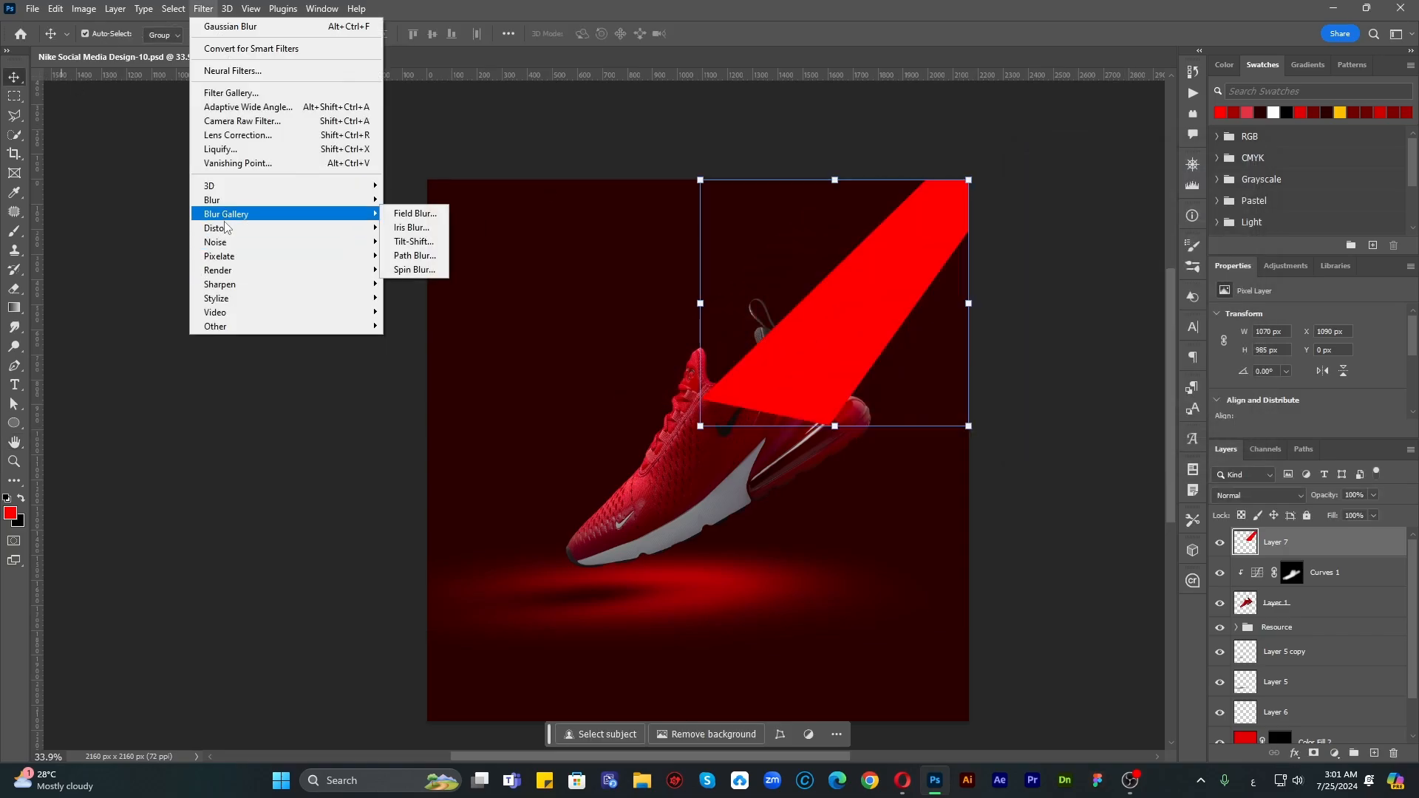
click(414, 256)
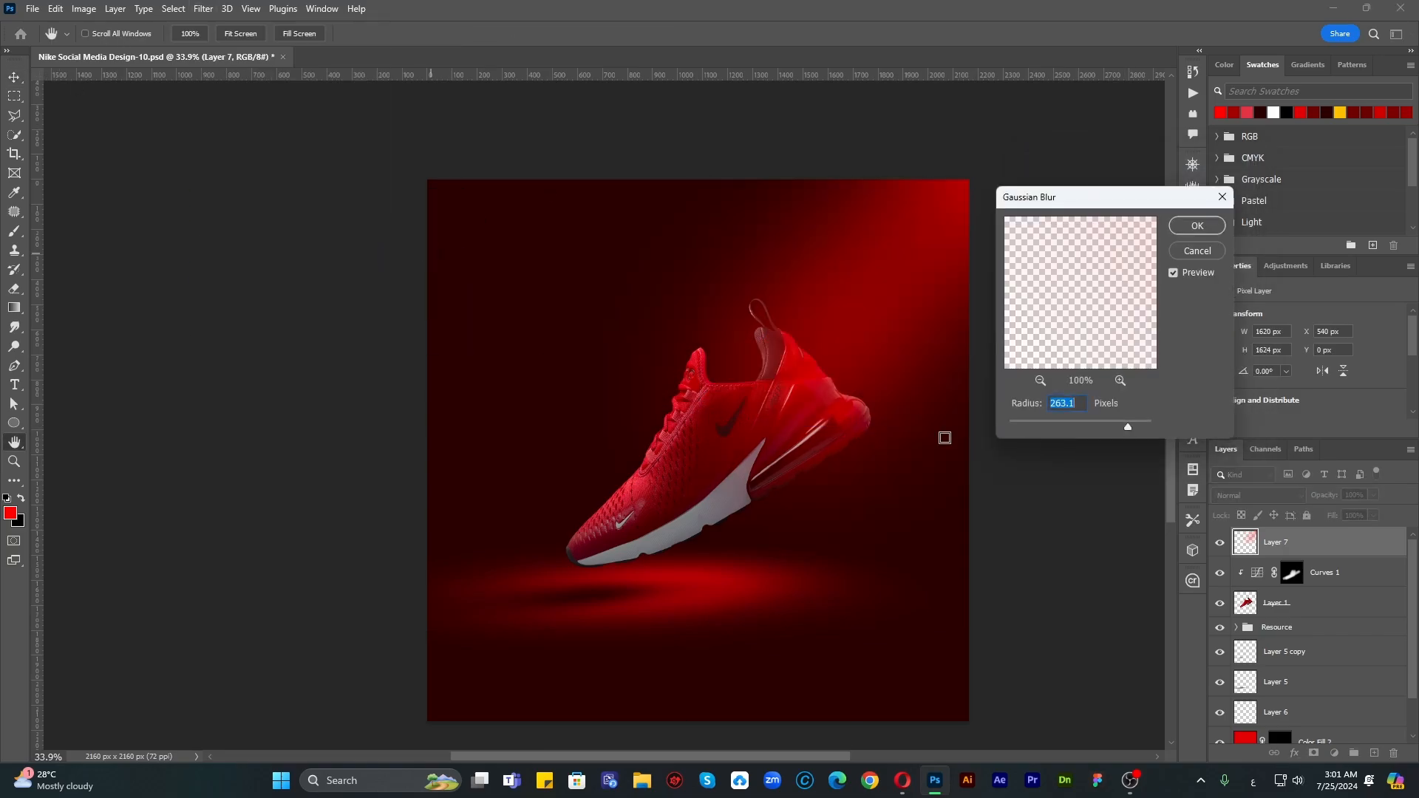
drag(1126, 426, 1118, 426)
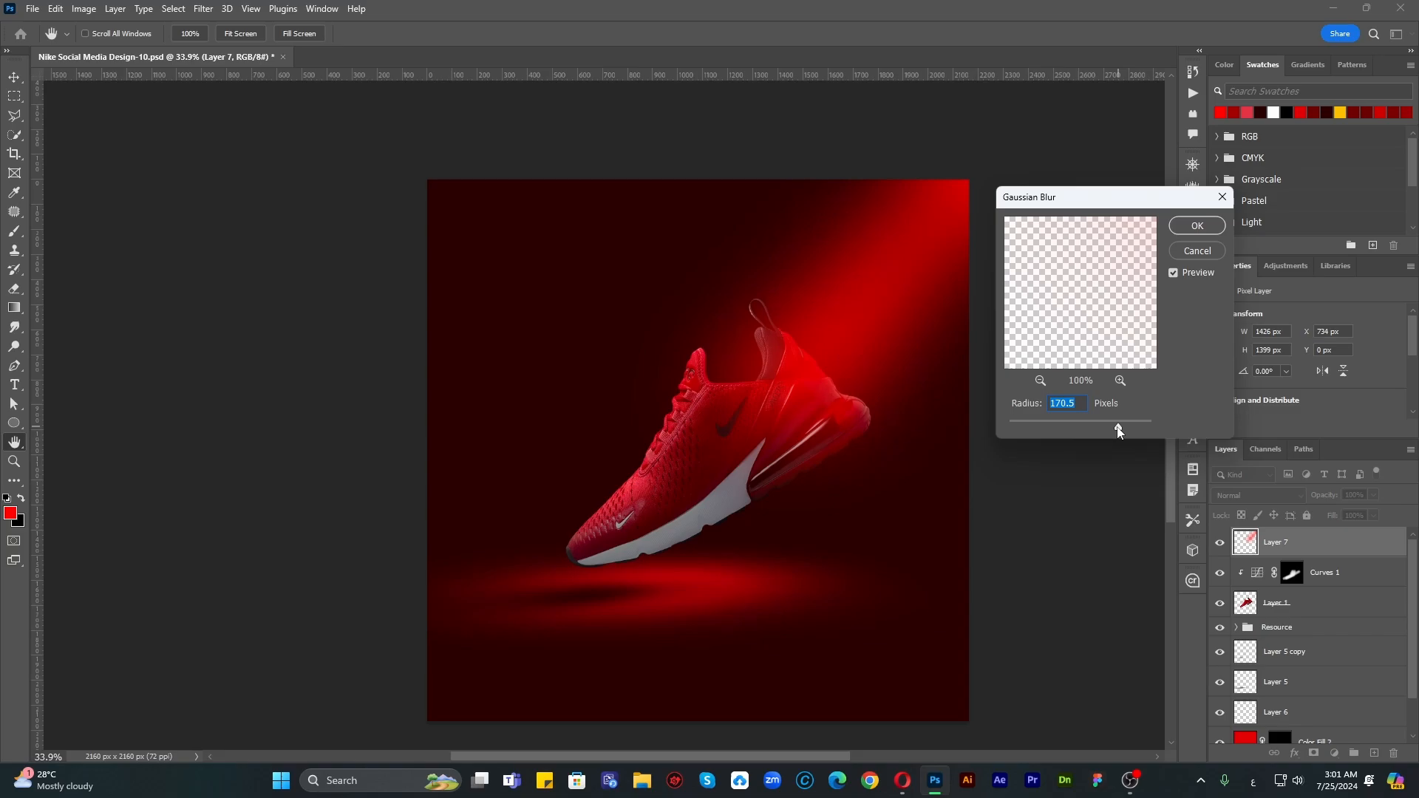
click(1197, 226)
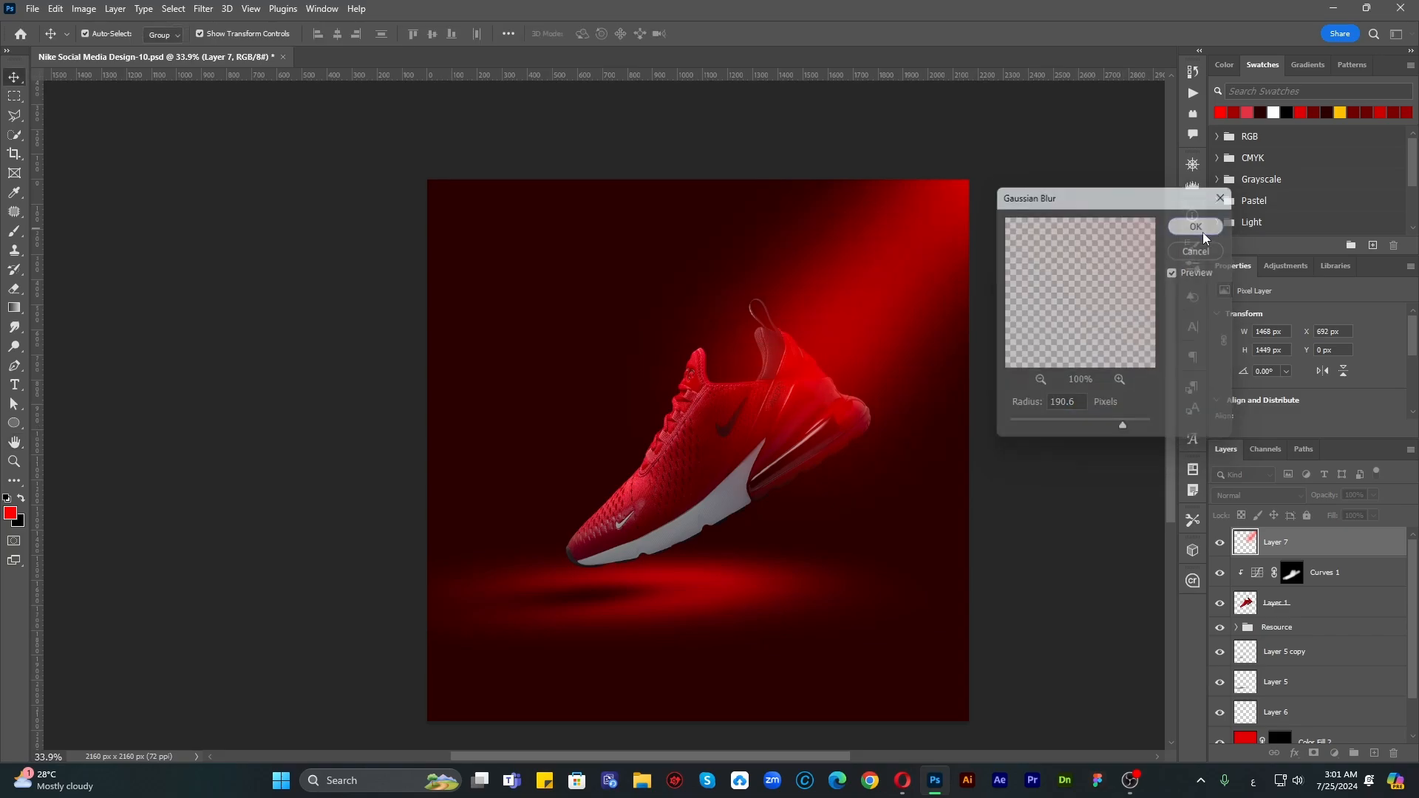
Step: Try to enlarge the blurred beam toward the canvas's lower-left corner with Free Transform
key(ctrl+t)
drag(600, 542, 526, 616)
key(ctrl+z)
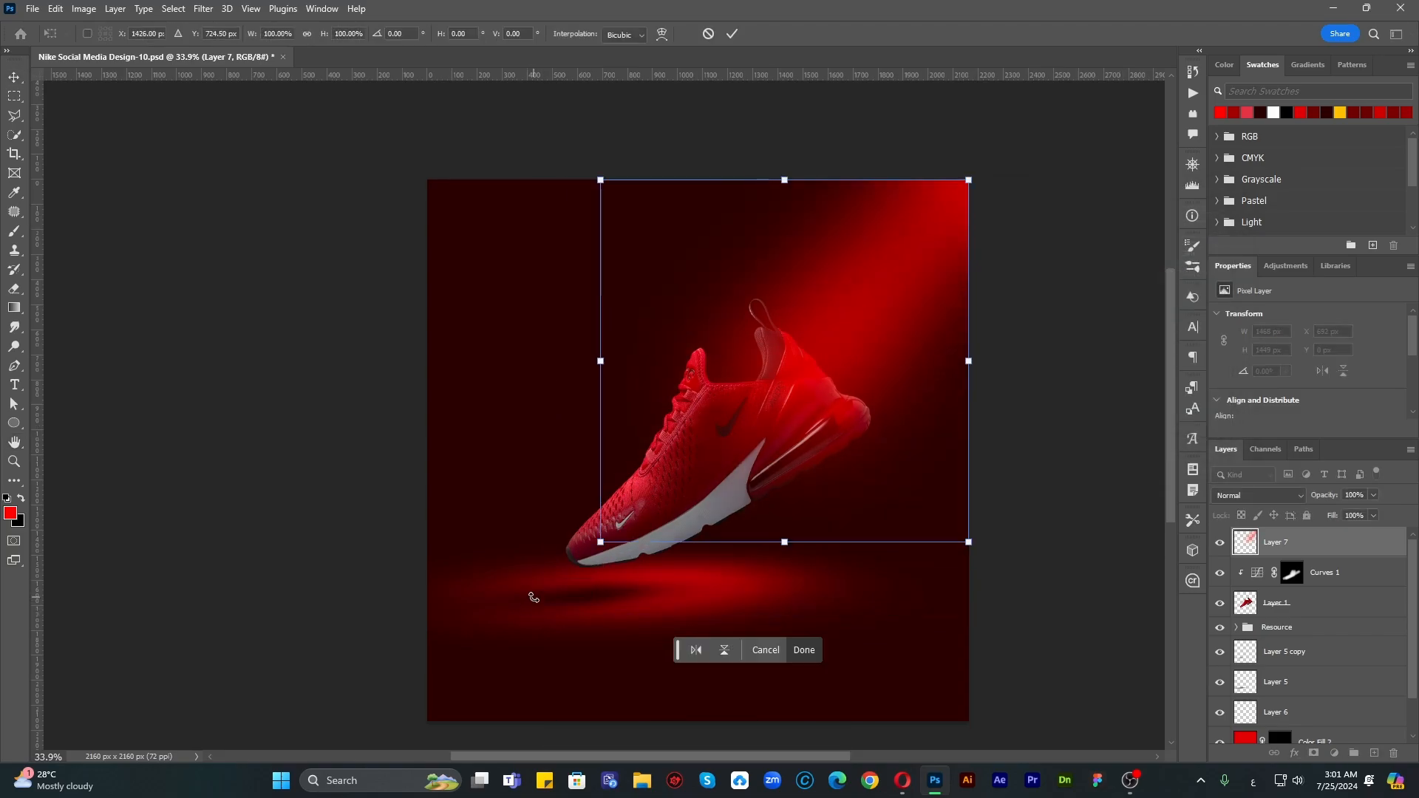
key(Return)
Step: Move the blurred beam's layer beneath the shoe and shadow layers, directly above Color Fill 2
click(1049, 503)
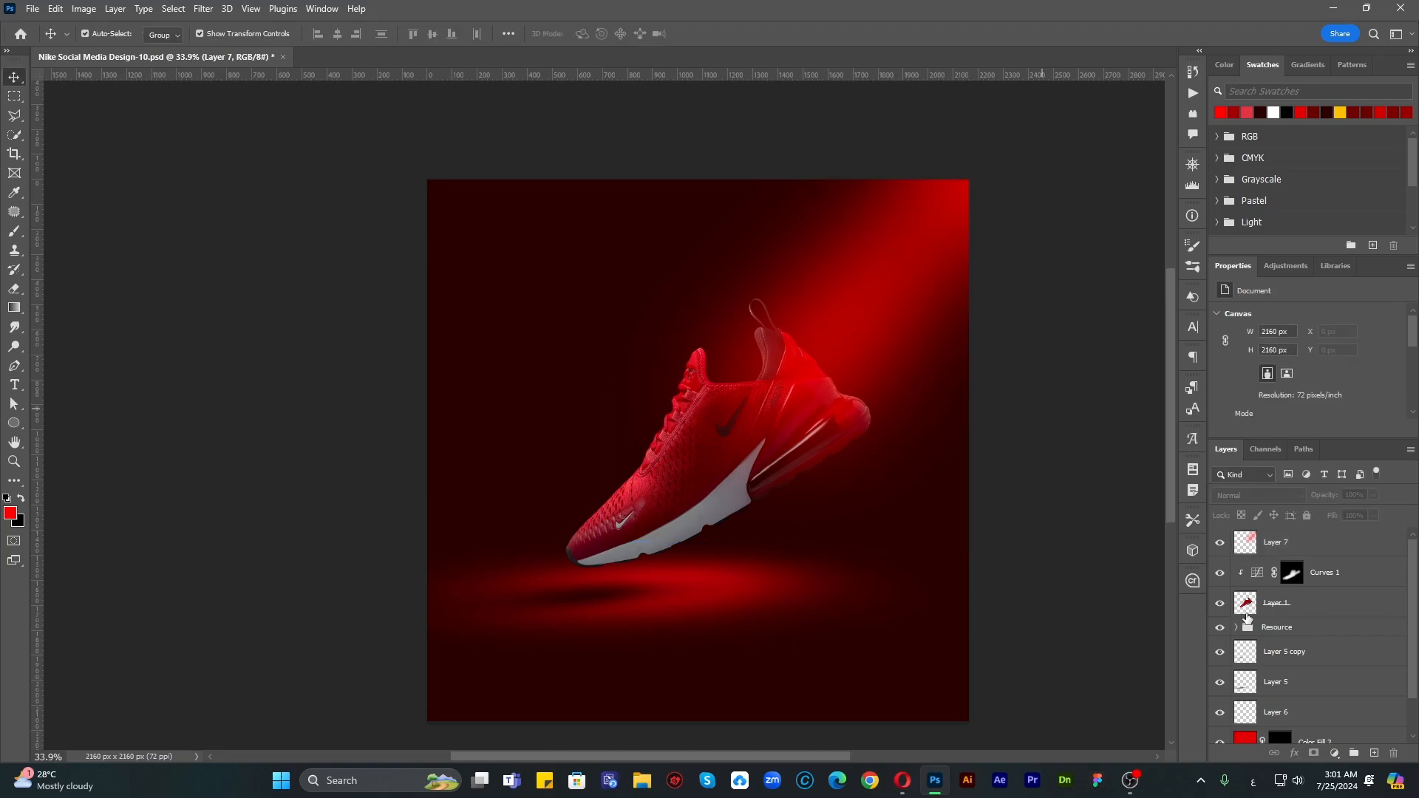
drag(1301, 542, 1339, 719)
click(1000, 551)
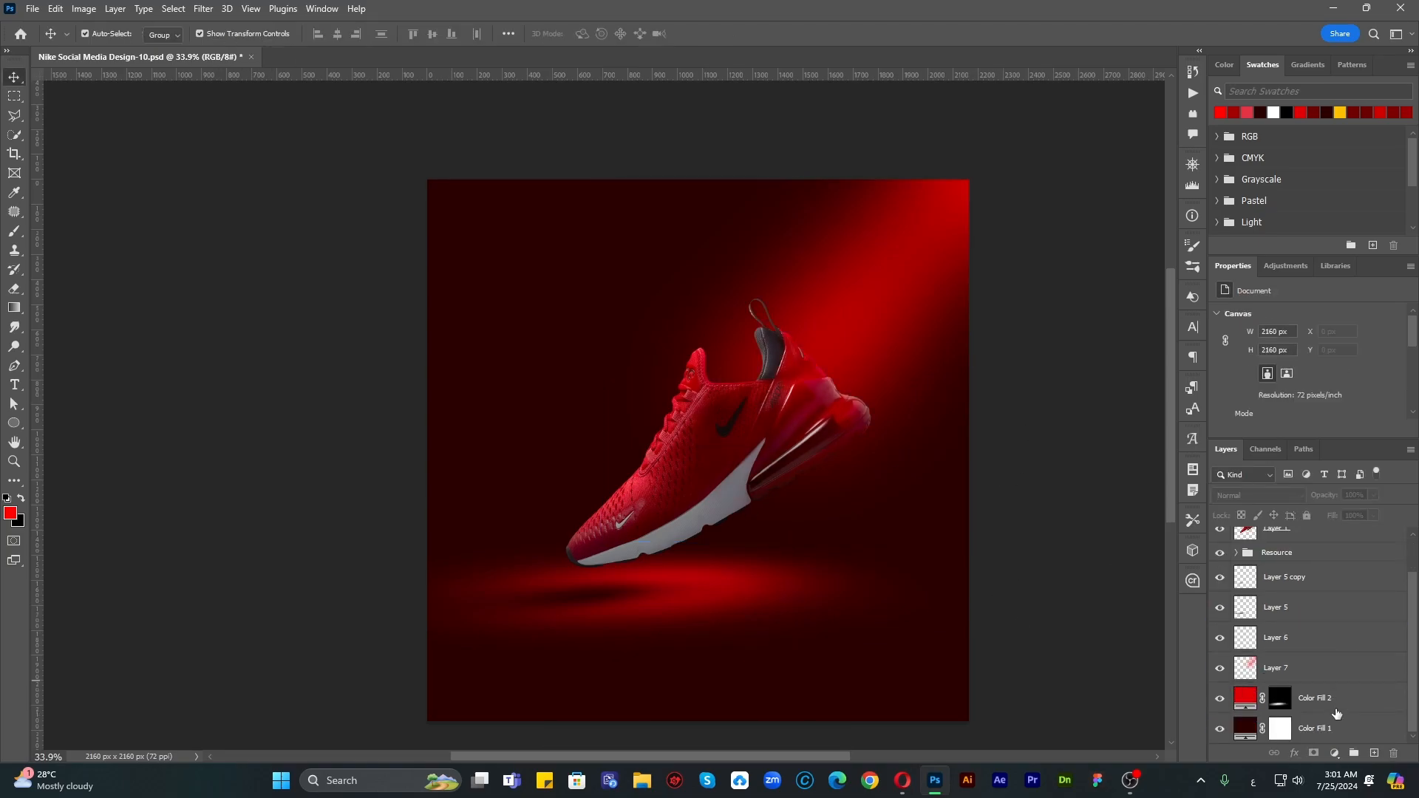
Step: Add a new layer directly above Color Fill 2 and paint a red glow behind the shoe with a soft brush of about 1600 px
click(1331, 709)
key(ctrl+shift+alt+n)
key(b)
key(bracketright)
key(bracketright)
key(bracketright)
key(bracketright)
key(bracketright)
key(bracketright)
key(bracketright)
key(bracketright)
key(bracketright)
key(bracketright)
key(bracketright)
key(bracketright)
key(bracketright)
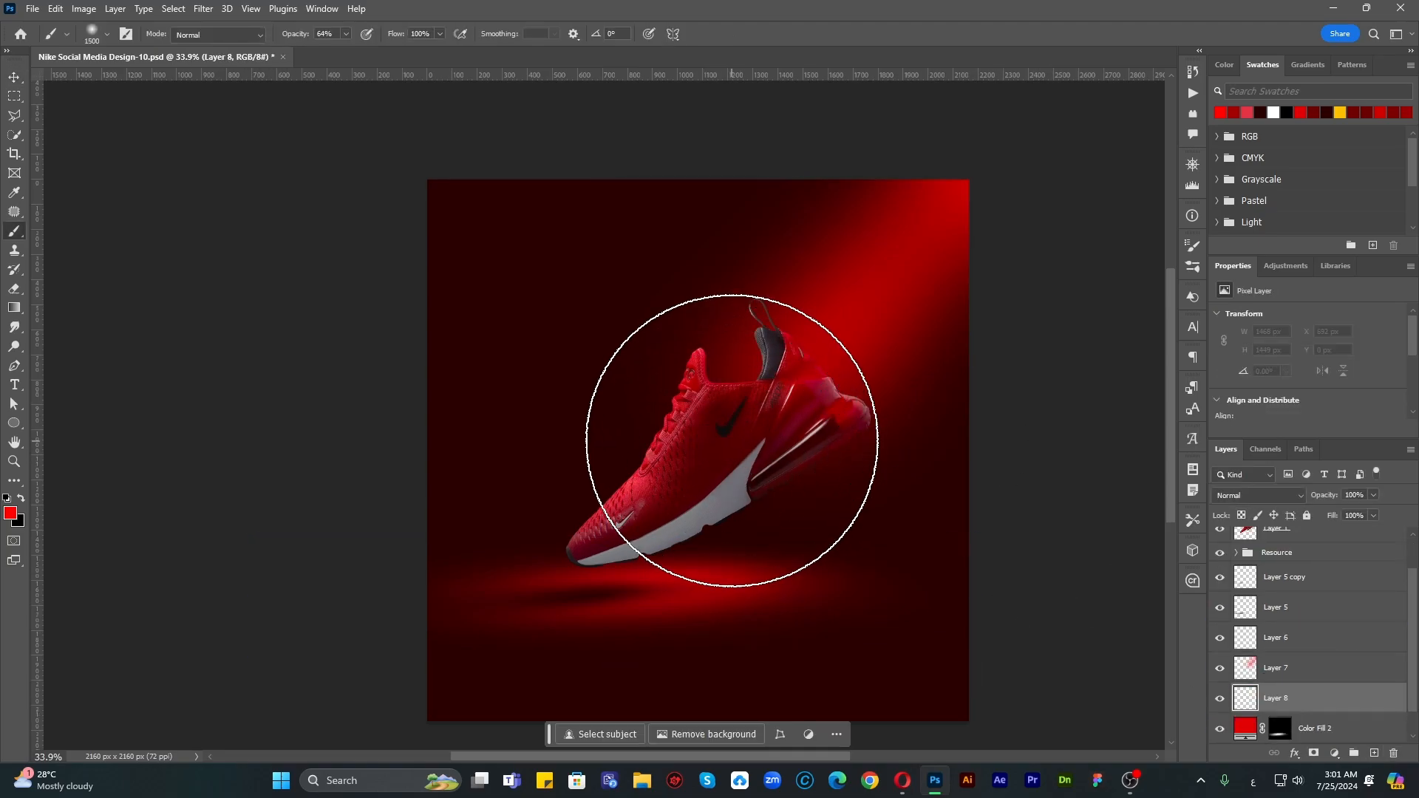
click(784, 413)
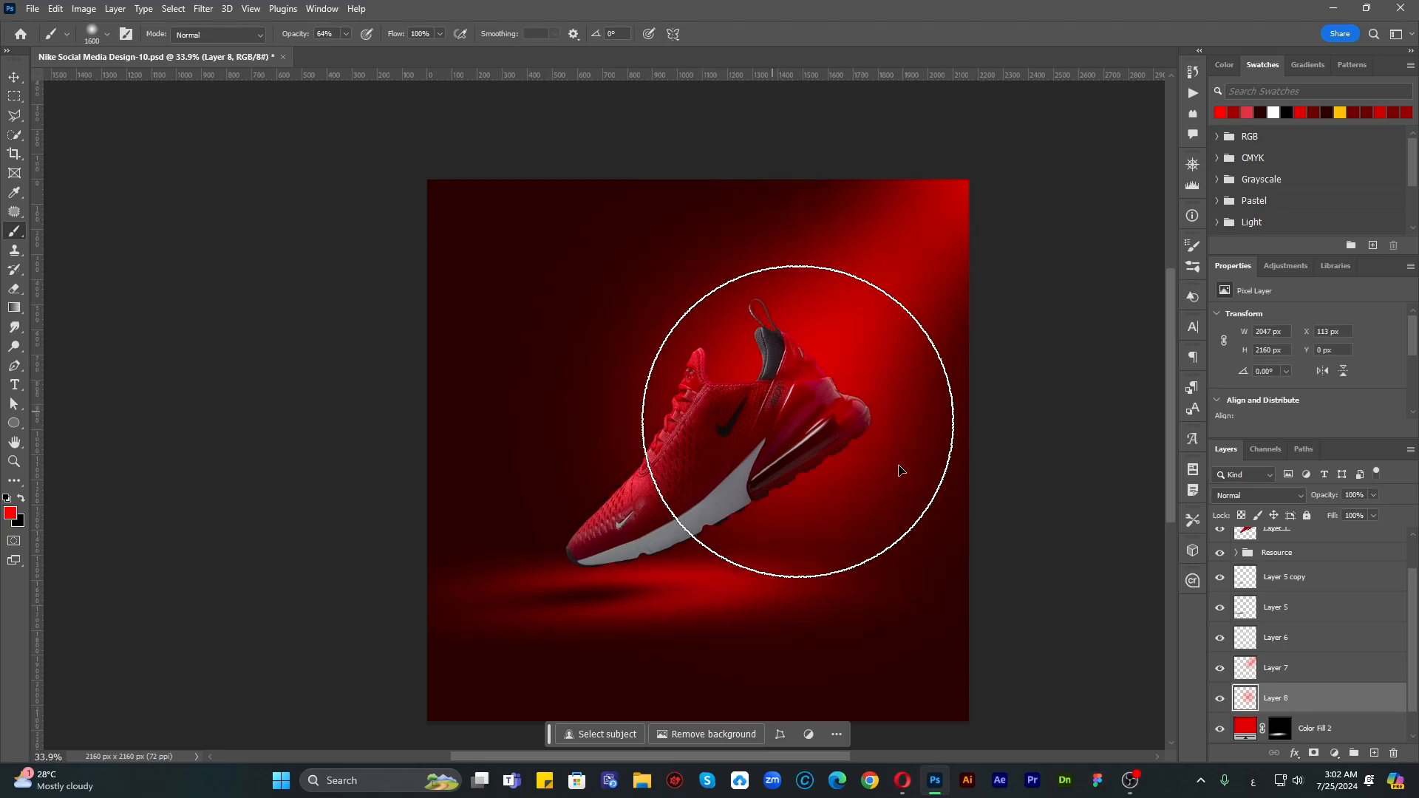
Step: Try the painted glow at 38% opacity, and undo both the opacity change and the glow
key(v)
click(1373, 495)
drag(1345, 511, 1333, 513)
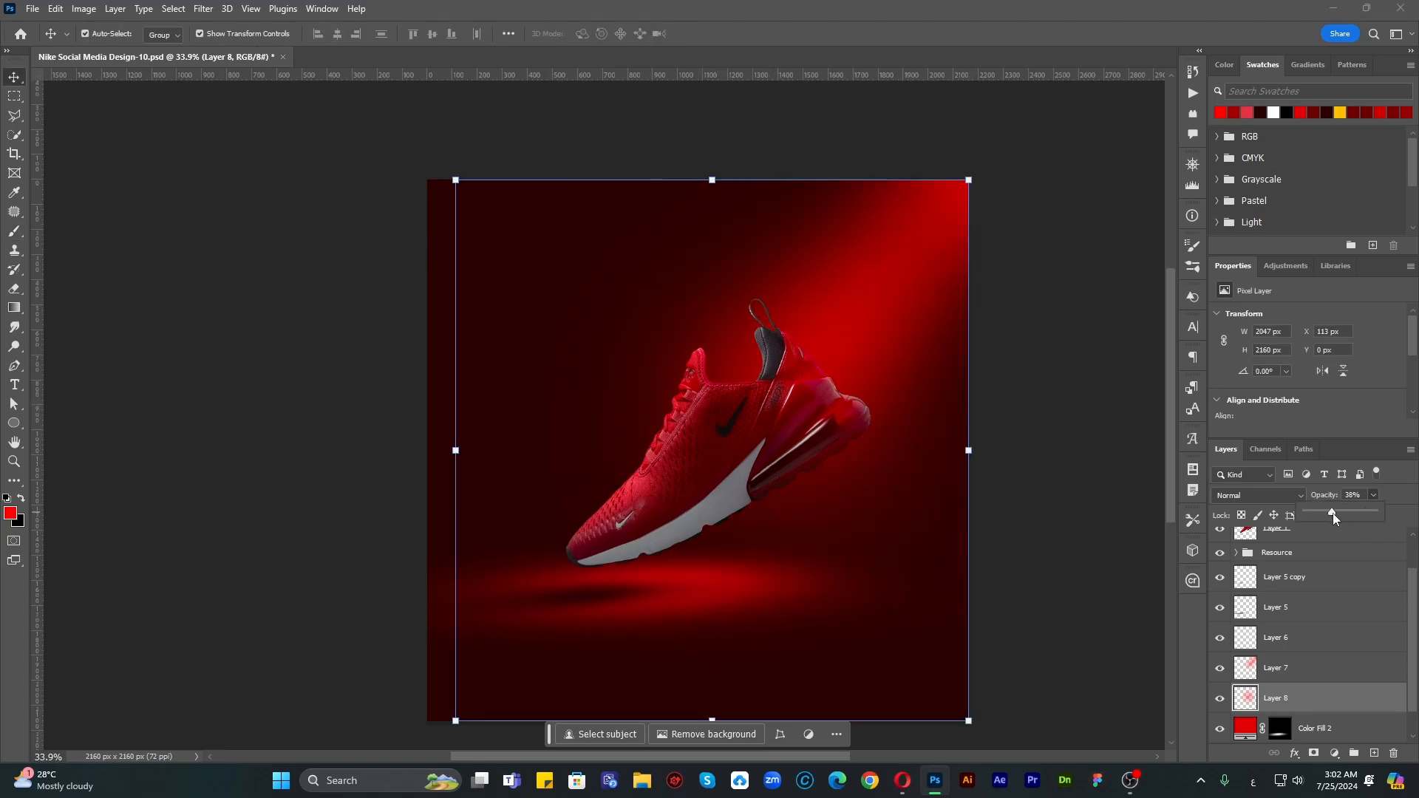
key(ctrl+z)
key(ctrl+z)
Step: Try a second red brush glow near the shoe's heel with reduced layer opacity, and undo it
key(b)
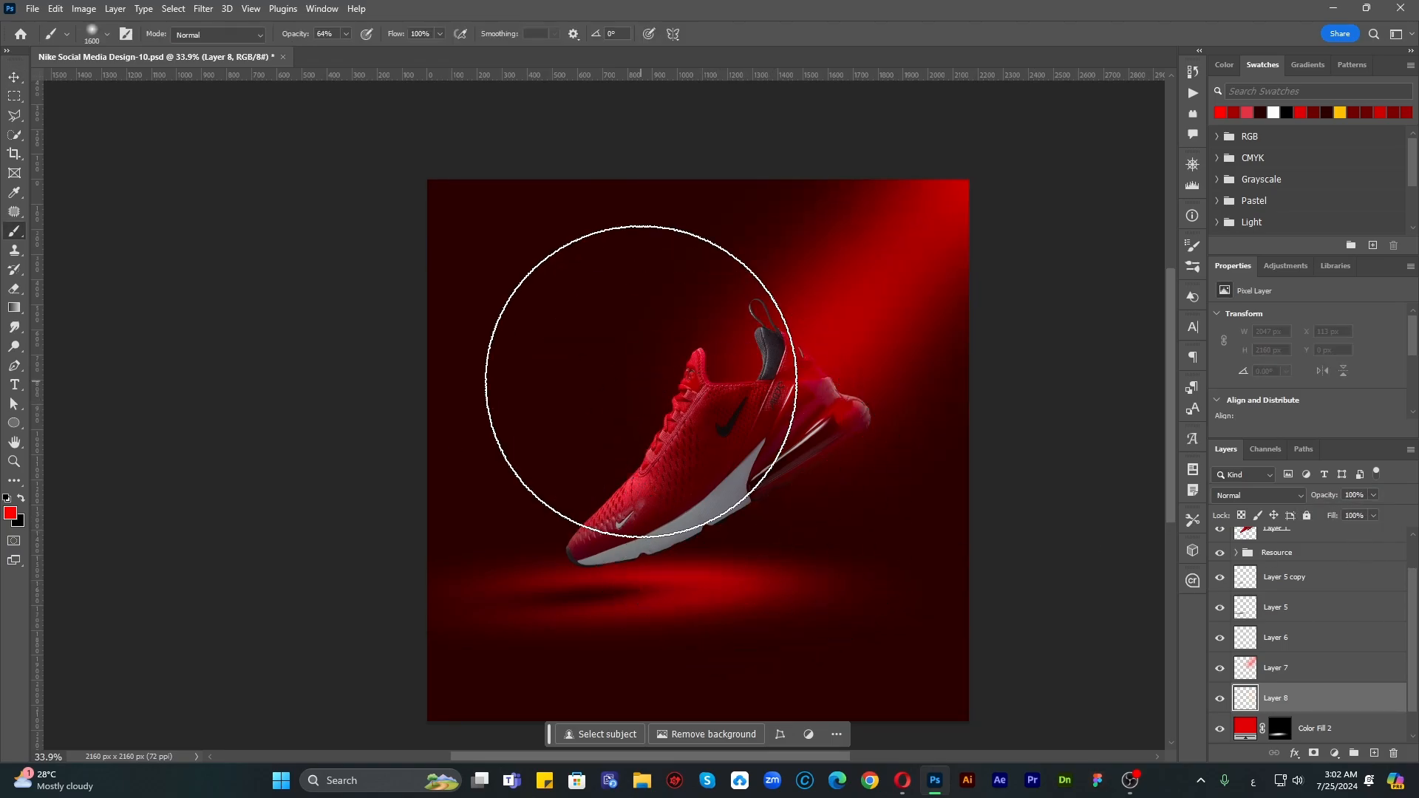
click(871, 488)
click(1373, 495)
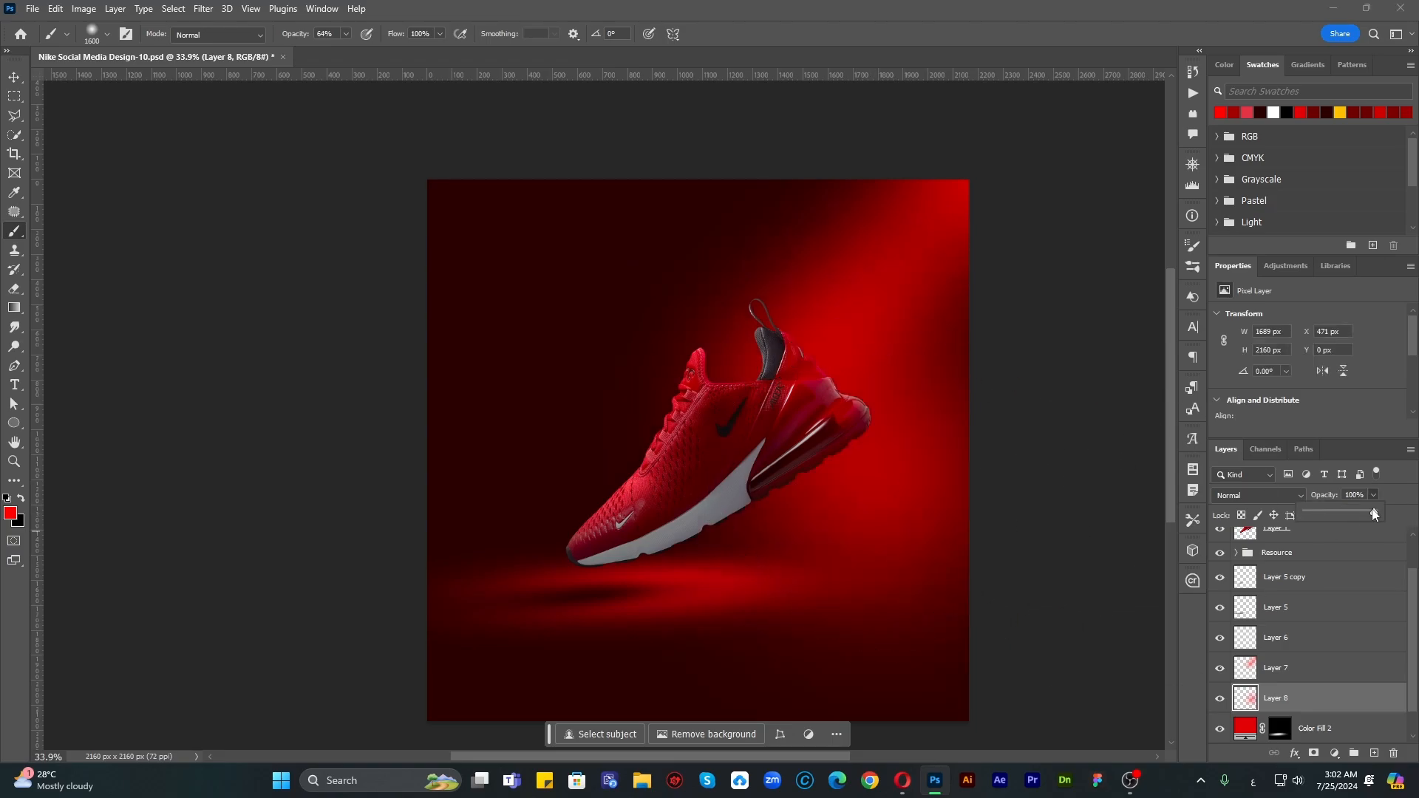
drag(1373, 514, 1327, 513)
key(ctrl+z)
key(ctrl+z)
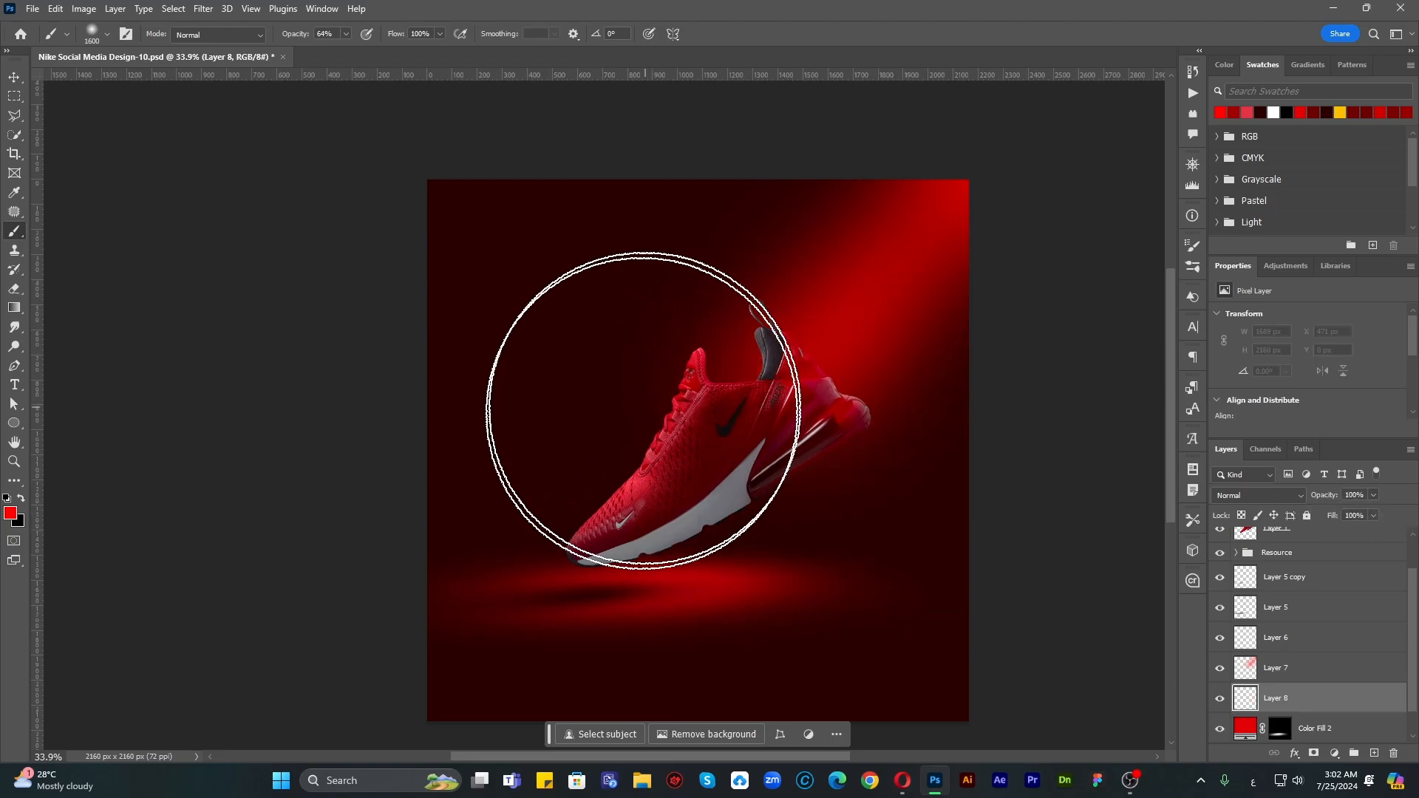
key(v)
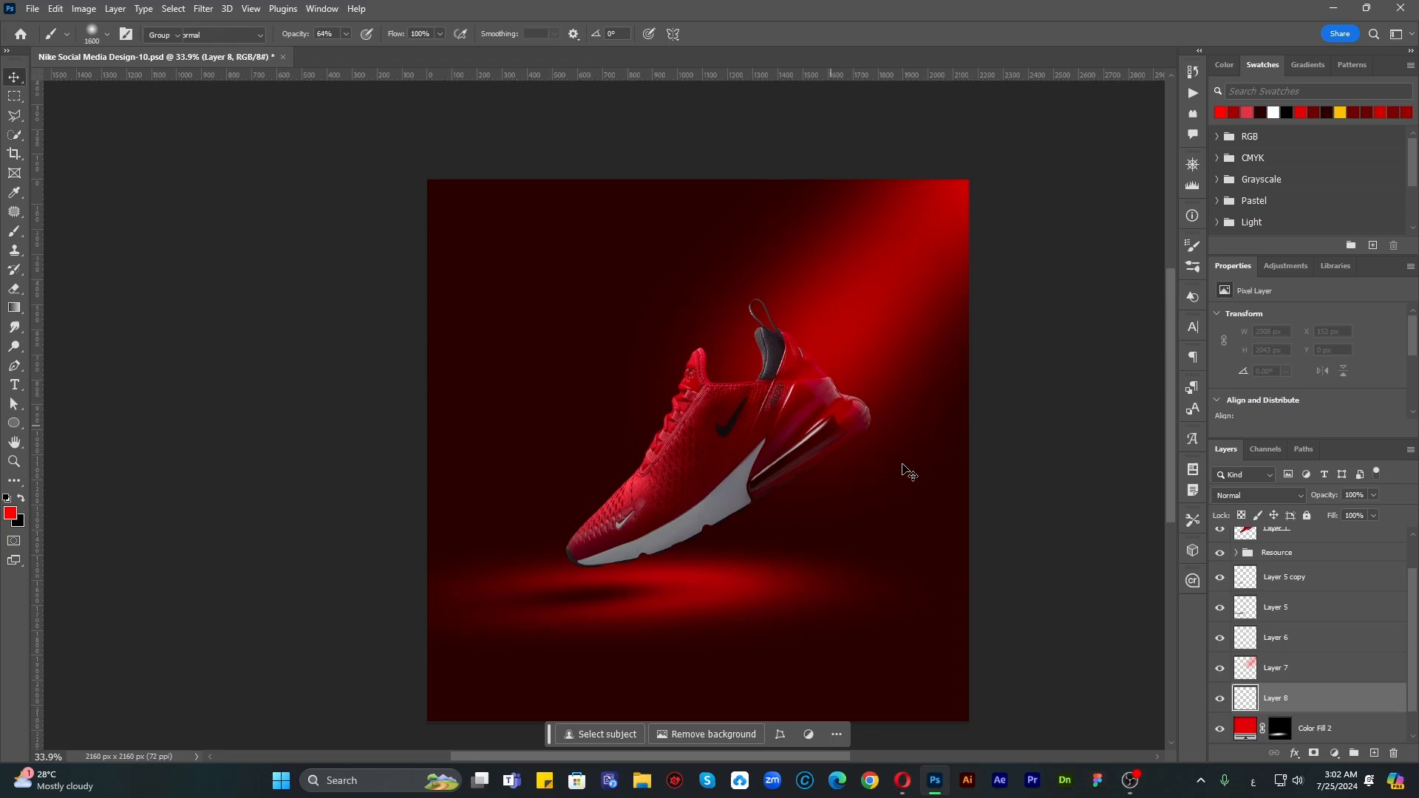
click(992, 427)
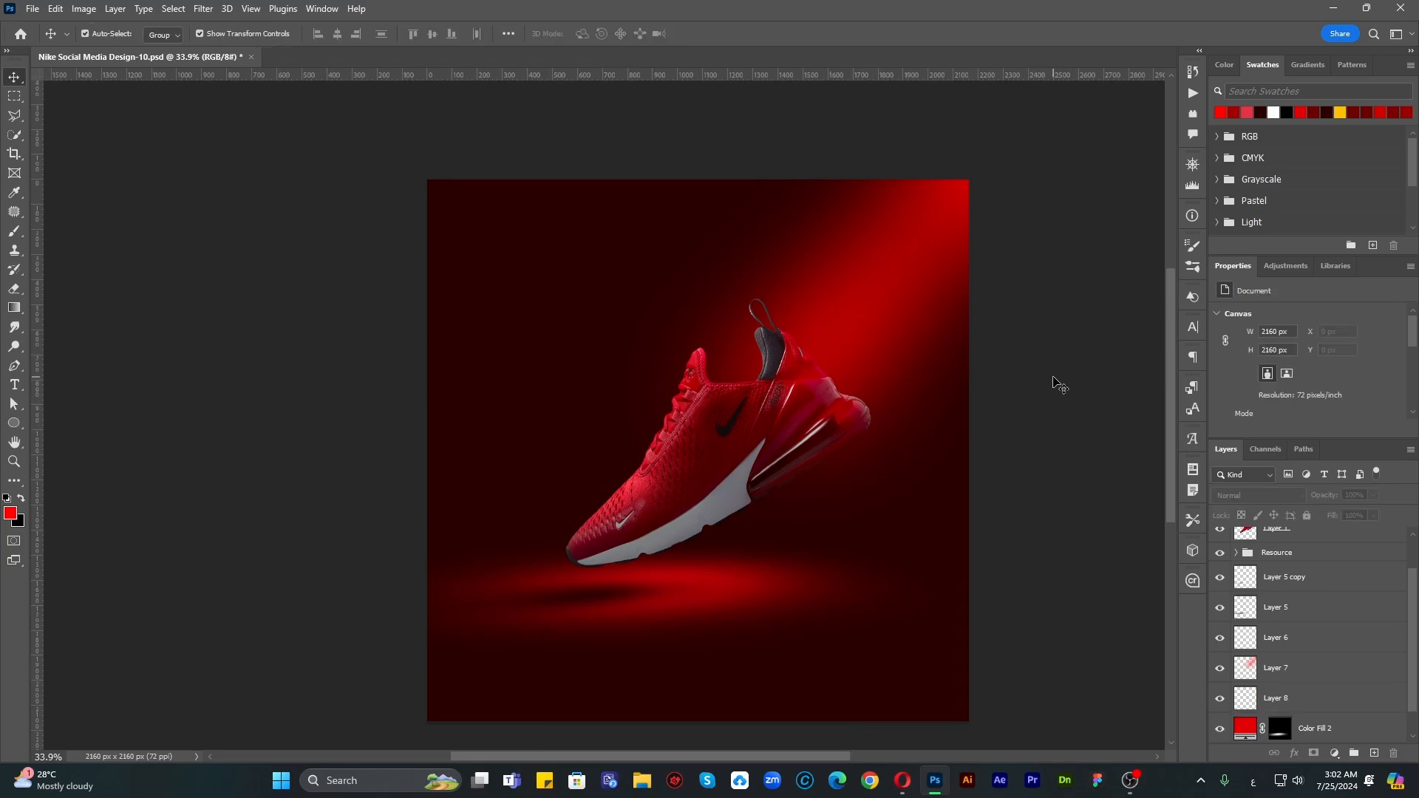
click(859, 318)
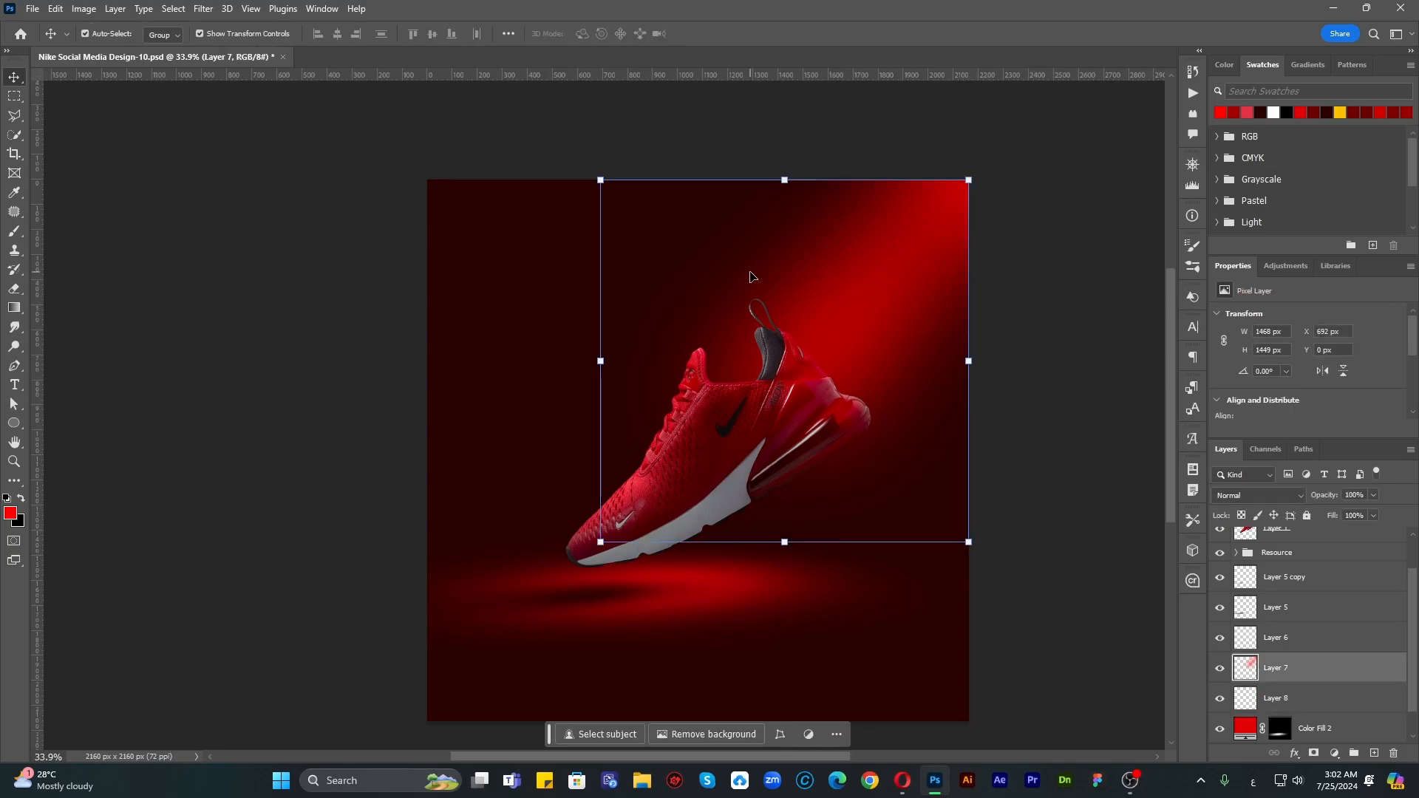
click(1029, 403)
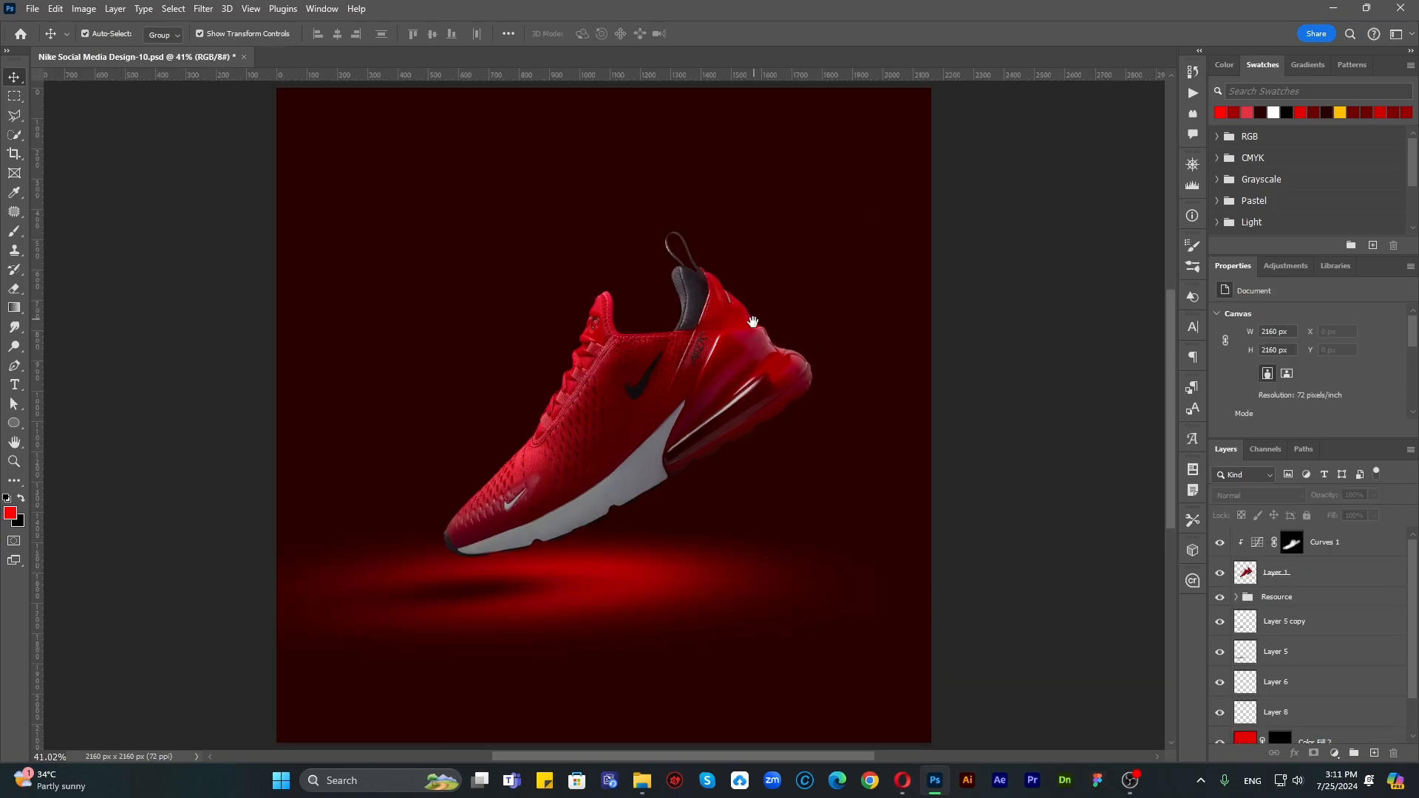
Step: Outline a tapered polygonal selection from the middle of the shoe to just beyond the canvas's upper-right edge
drag(753, 322, 749, 336)
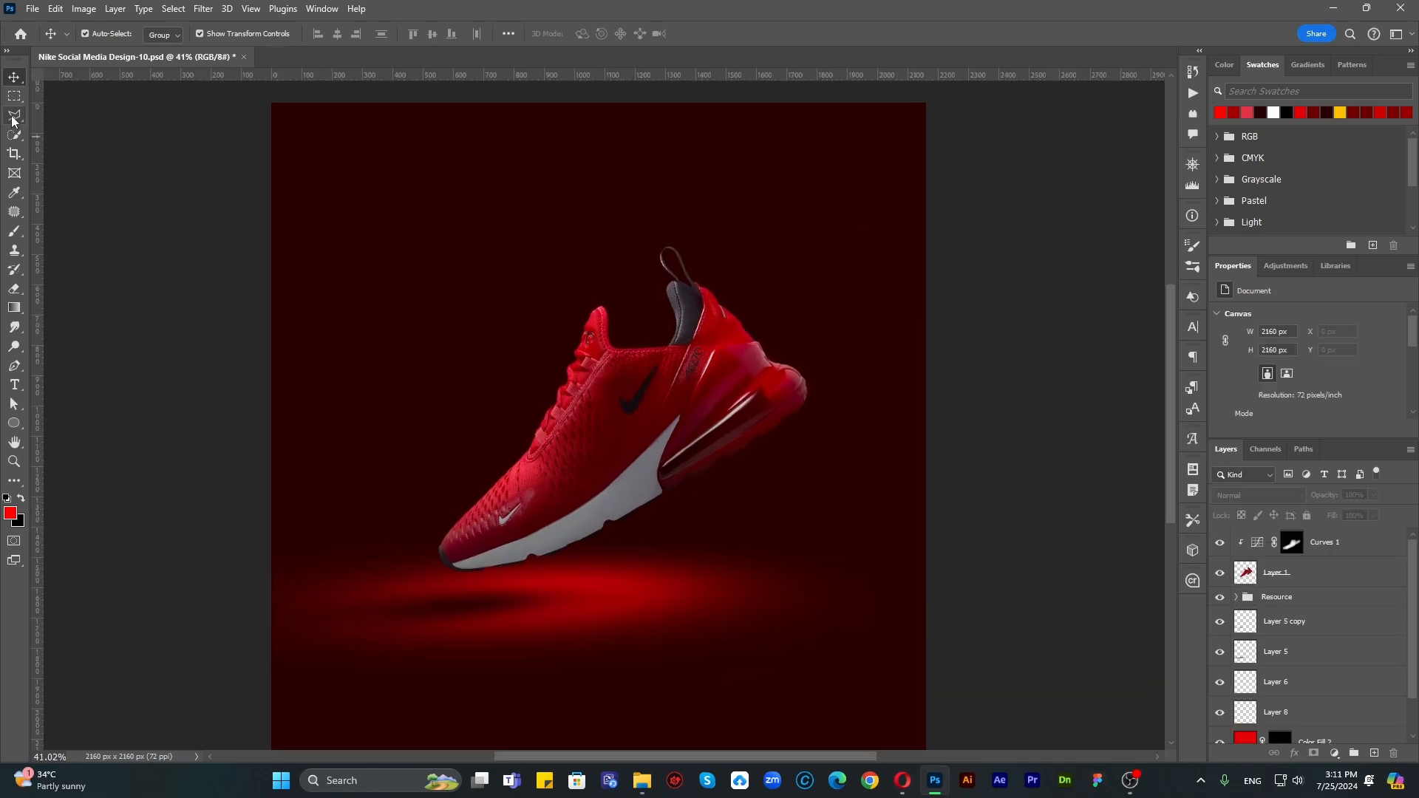
click(13, 115)
drag(603, 389, 596, 432)
click(721, 491)
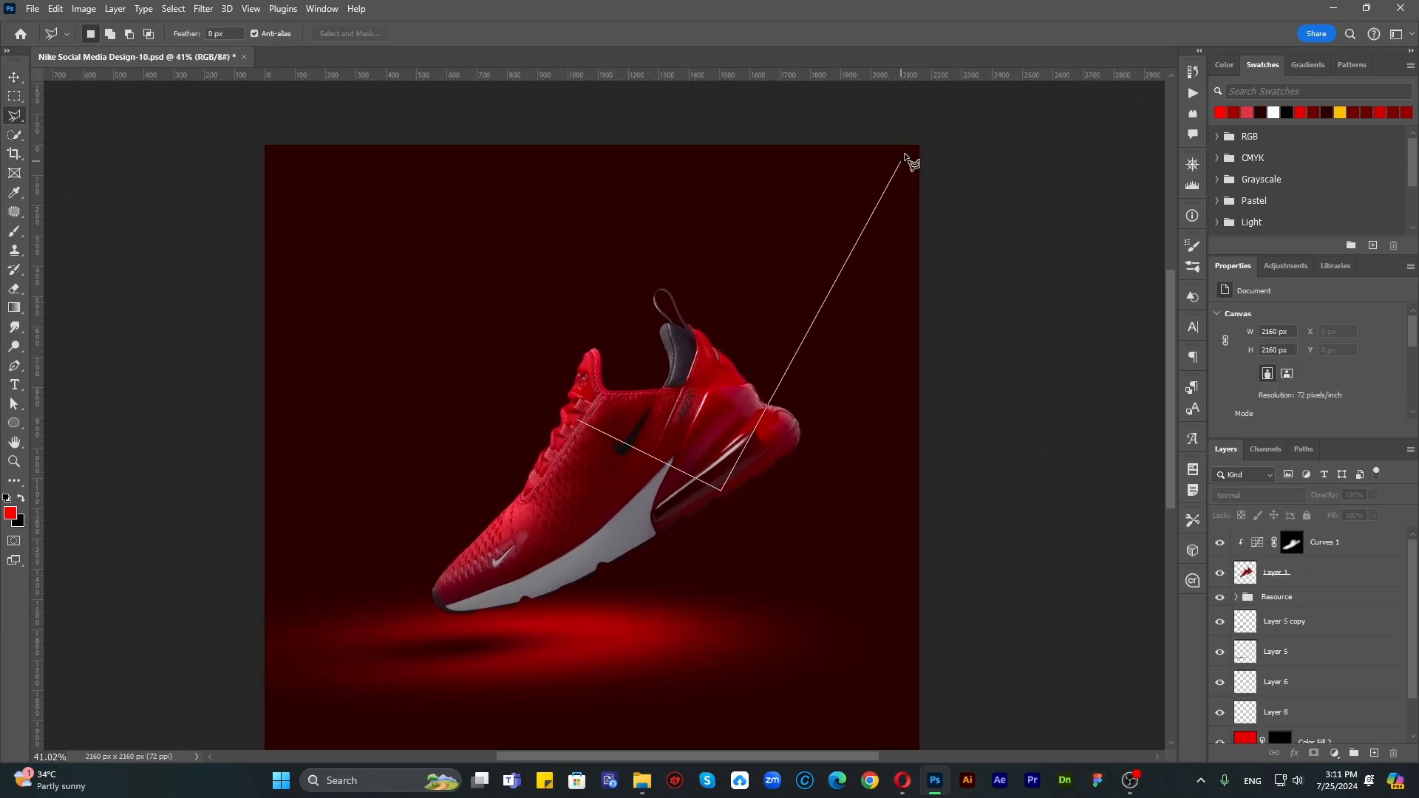
click(865, 111)
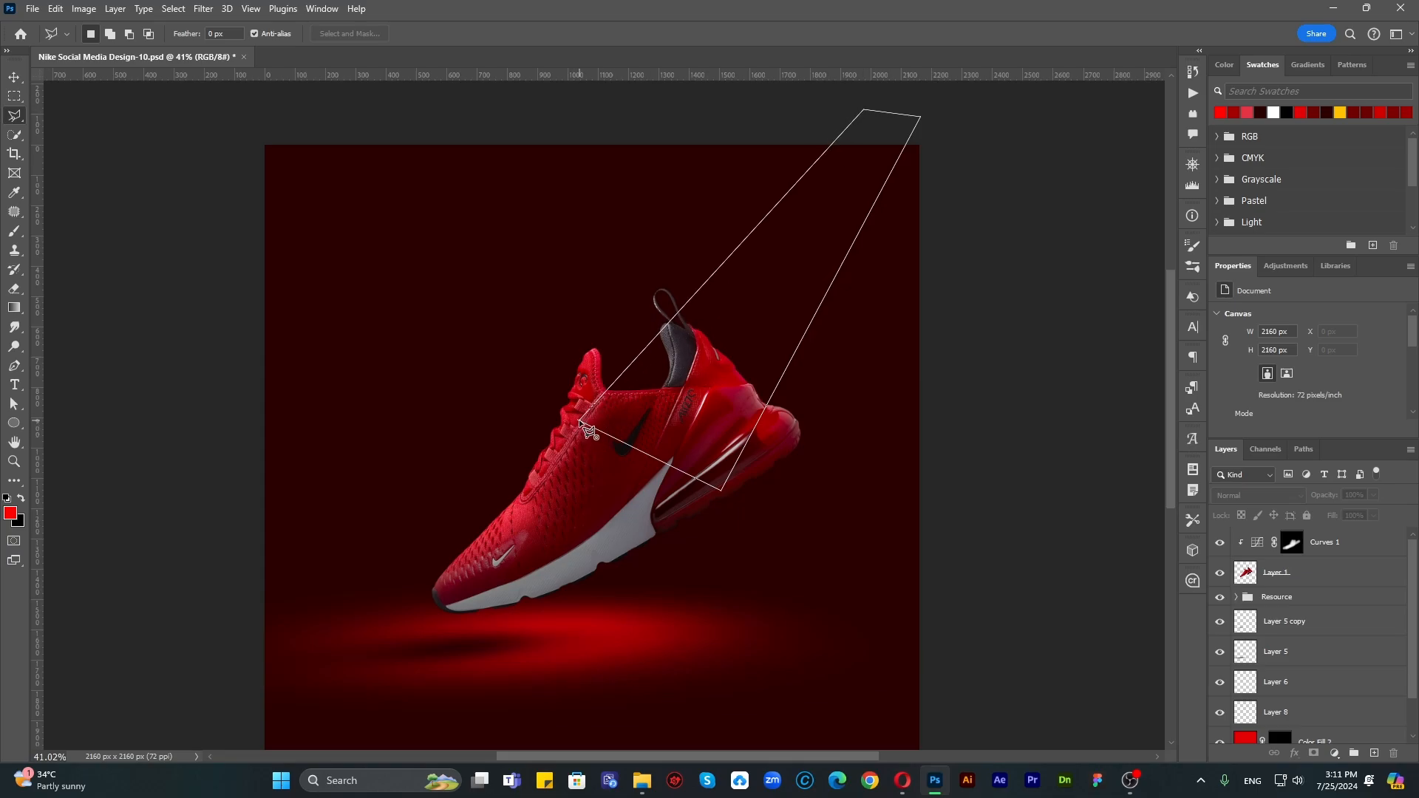
click(582, 421)
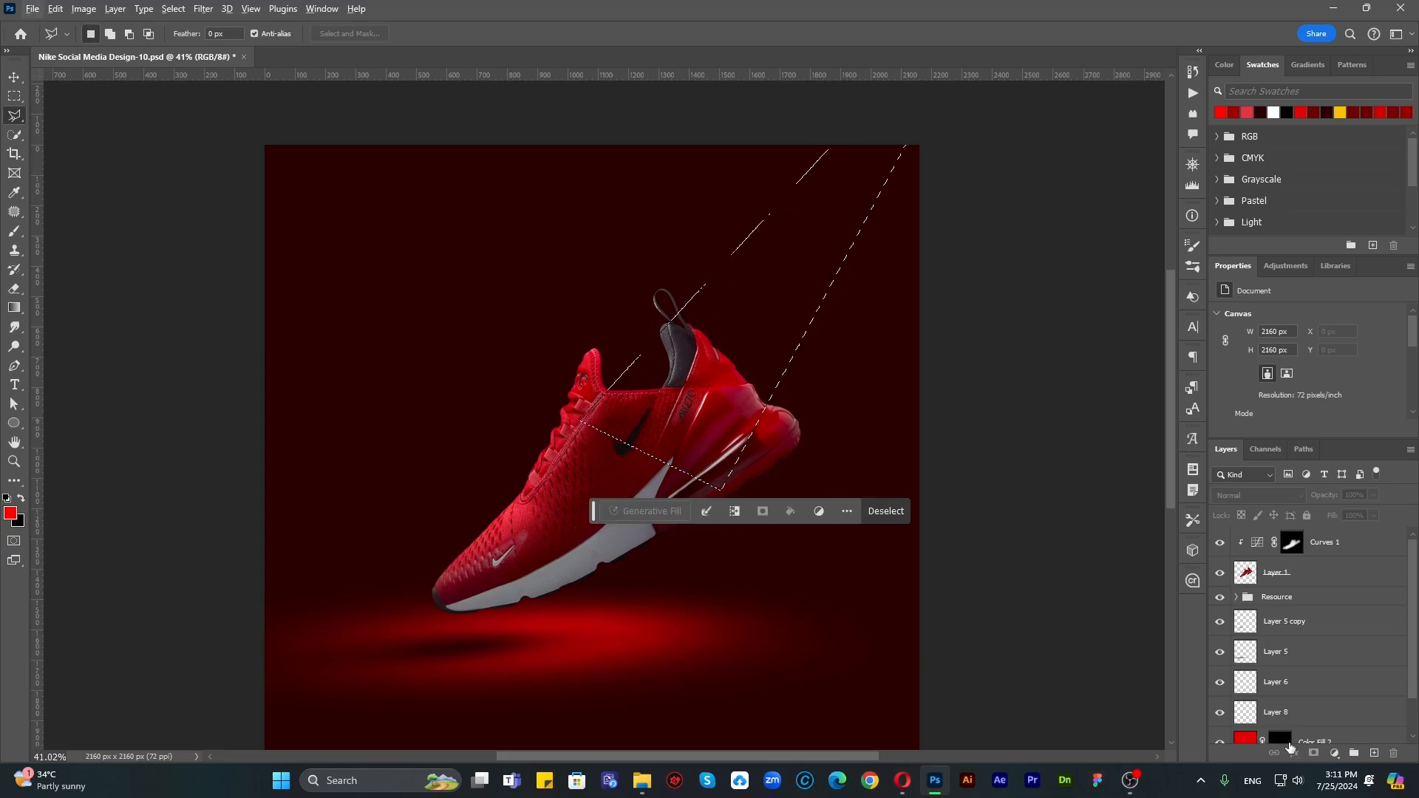
Step: Fill the beam selection, about 1082 by 1141 px, with red on a new layer and move that layer beneath the shoe
click(1374, 753)
key(alt+BackSpace)
key(ctrl+d)
key(v)
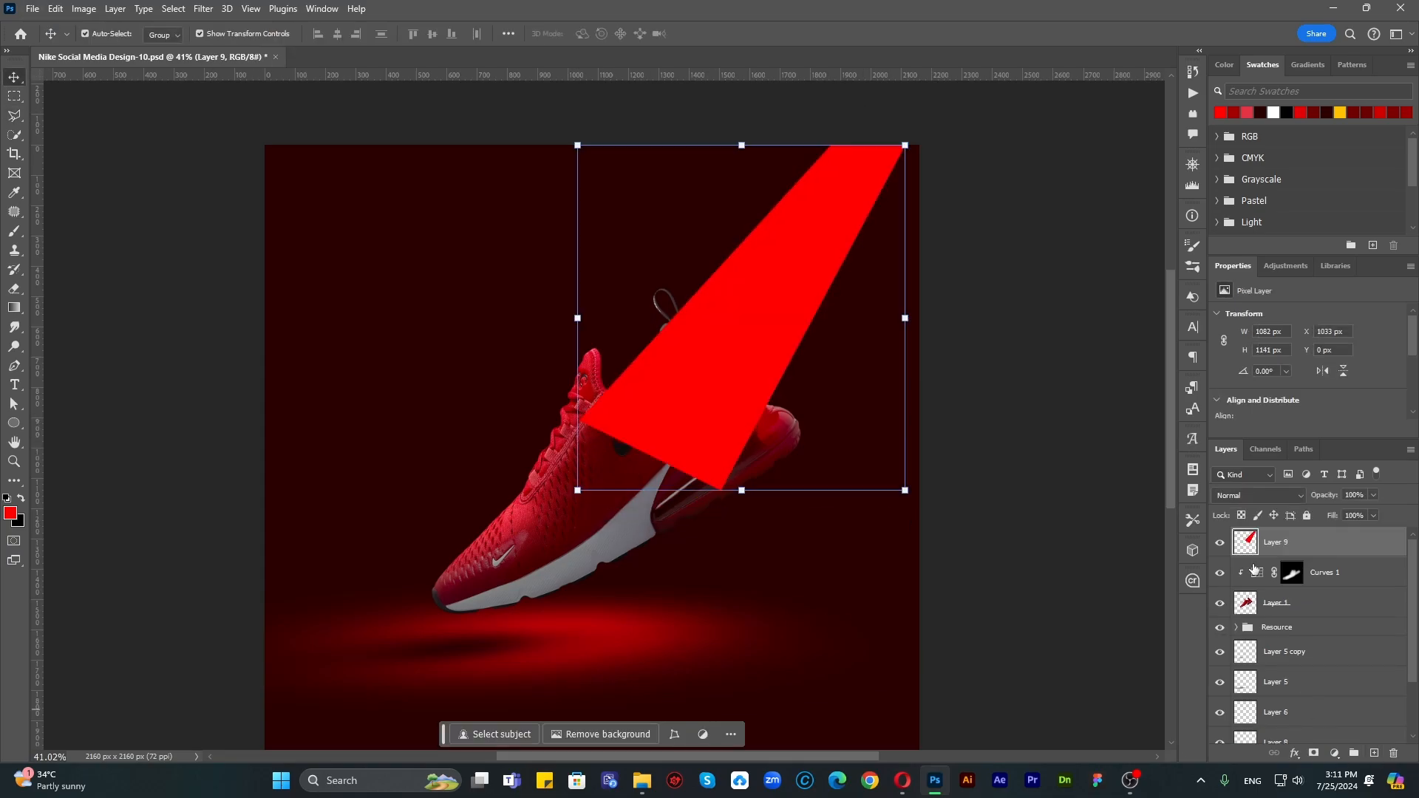
drag(1322, 541, 1329, 617)
Step: Soften the new red beam with a Gaussian Blur and duplicate its layer
click(206, 8)
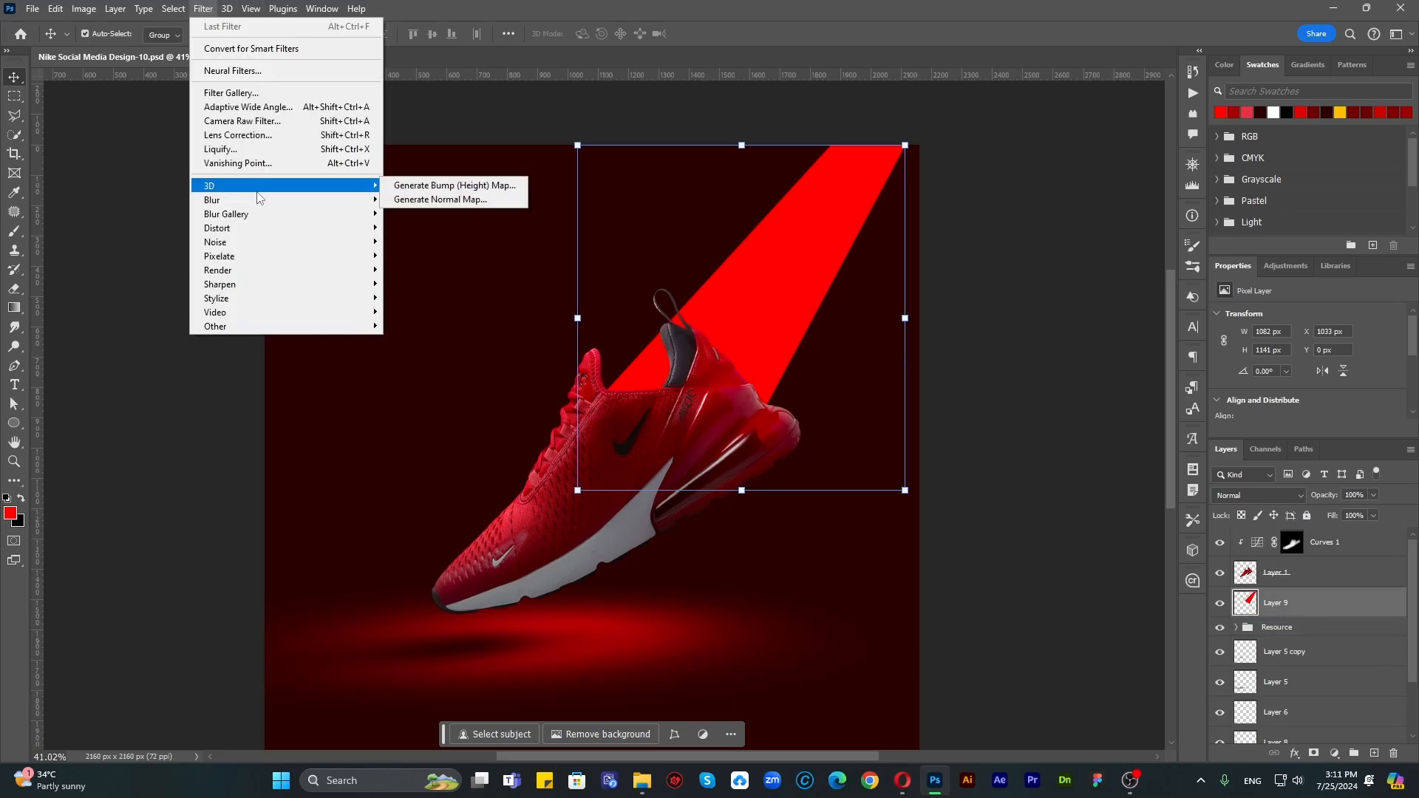
mouse_move(318, 199)
click(403, 258)
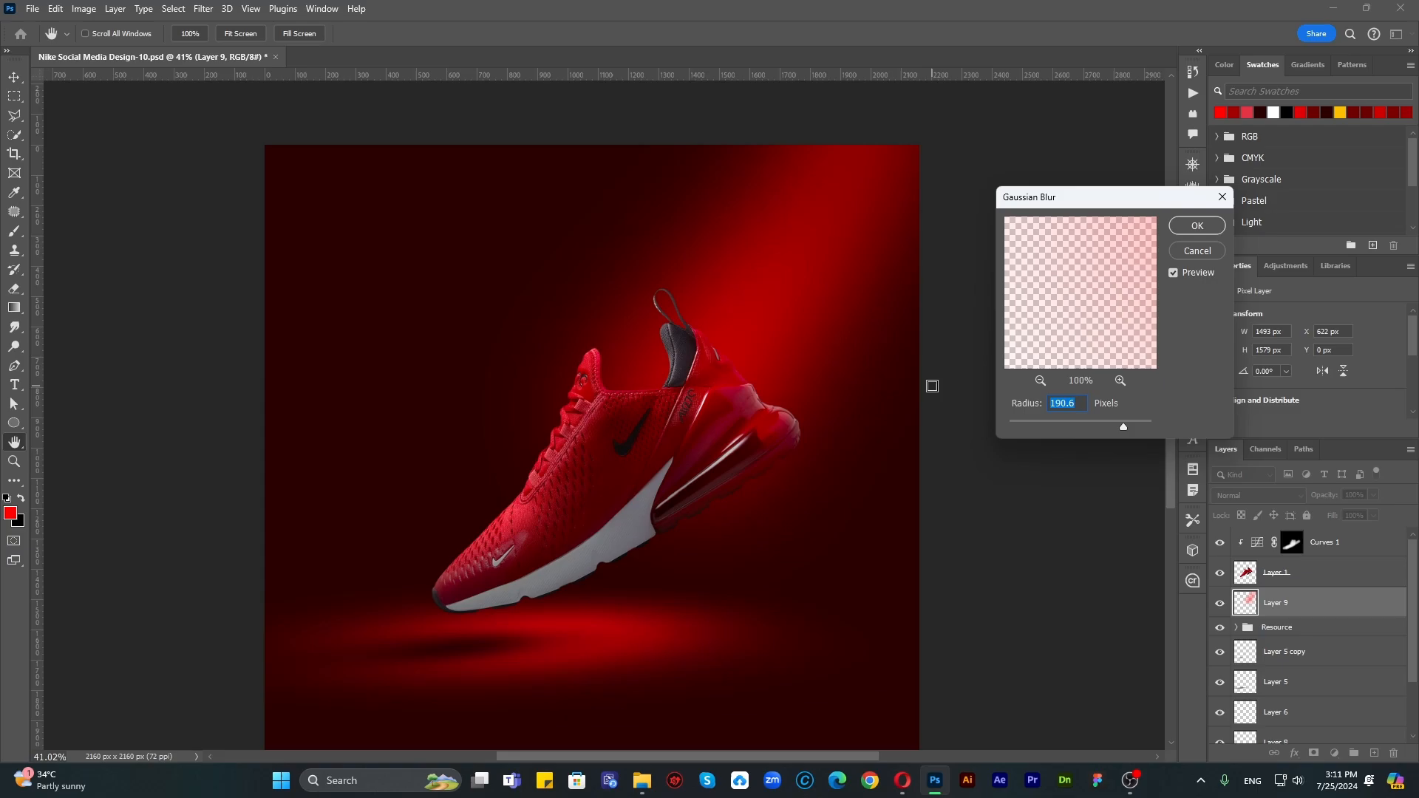
mouse_move(1114, 426)
mouse_down()
mouse_move(1100, 428)
mouse_move(1118, 428)
mouse_up()
click(1197, 226)
key(v)
key(ctrl+j)
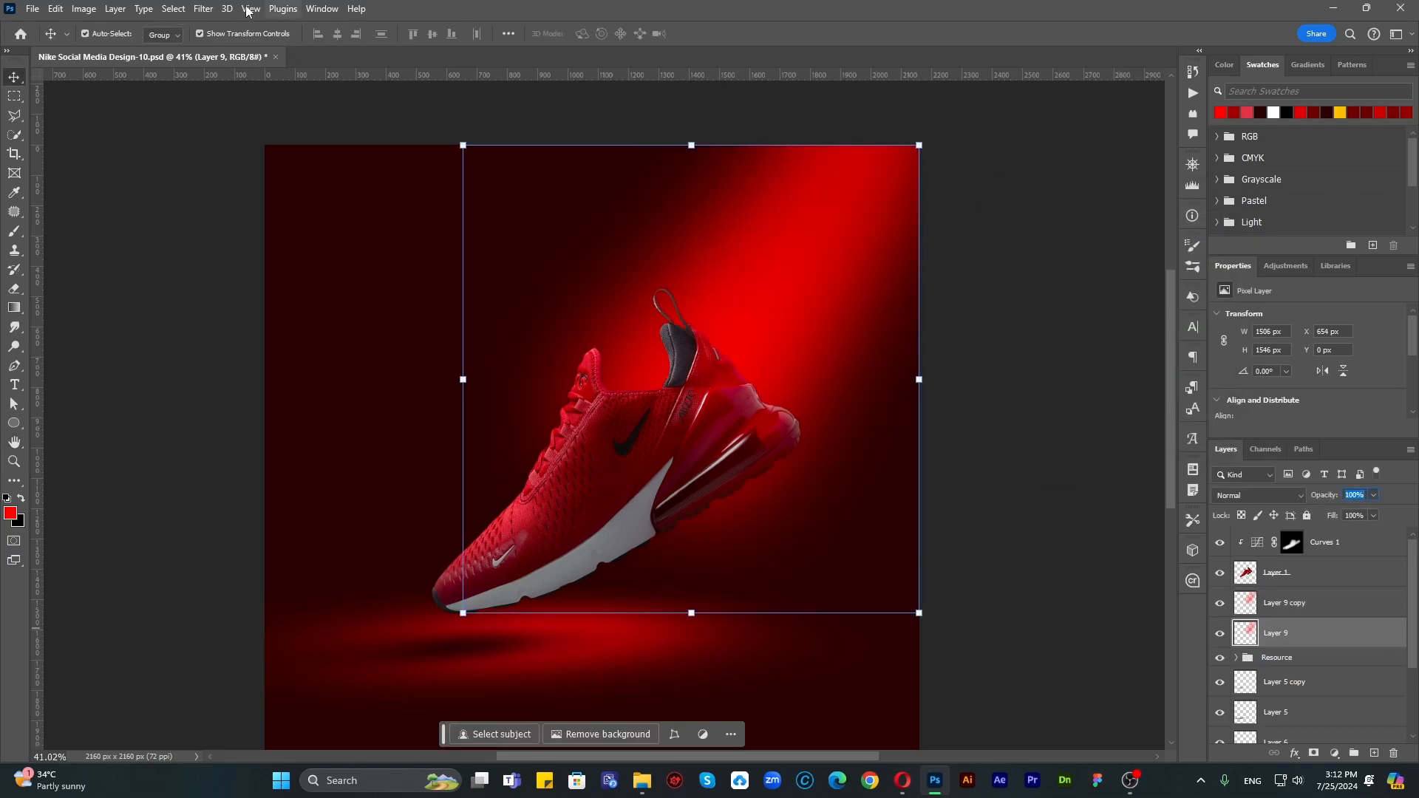
Step: Apply a further Gaussian Blur with a 176.2 px radius to the lower beam layer and set its opacity to 40%
click(203, 8)
mouse_move(317, 197)
click(412, 242)
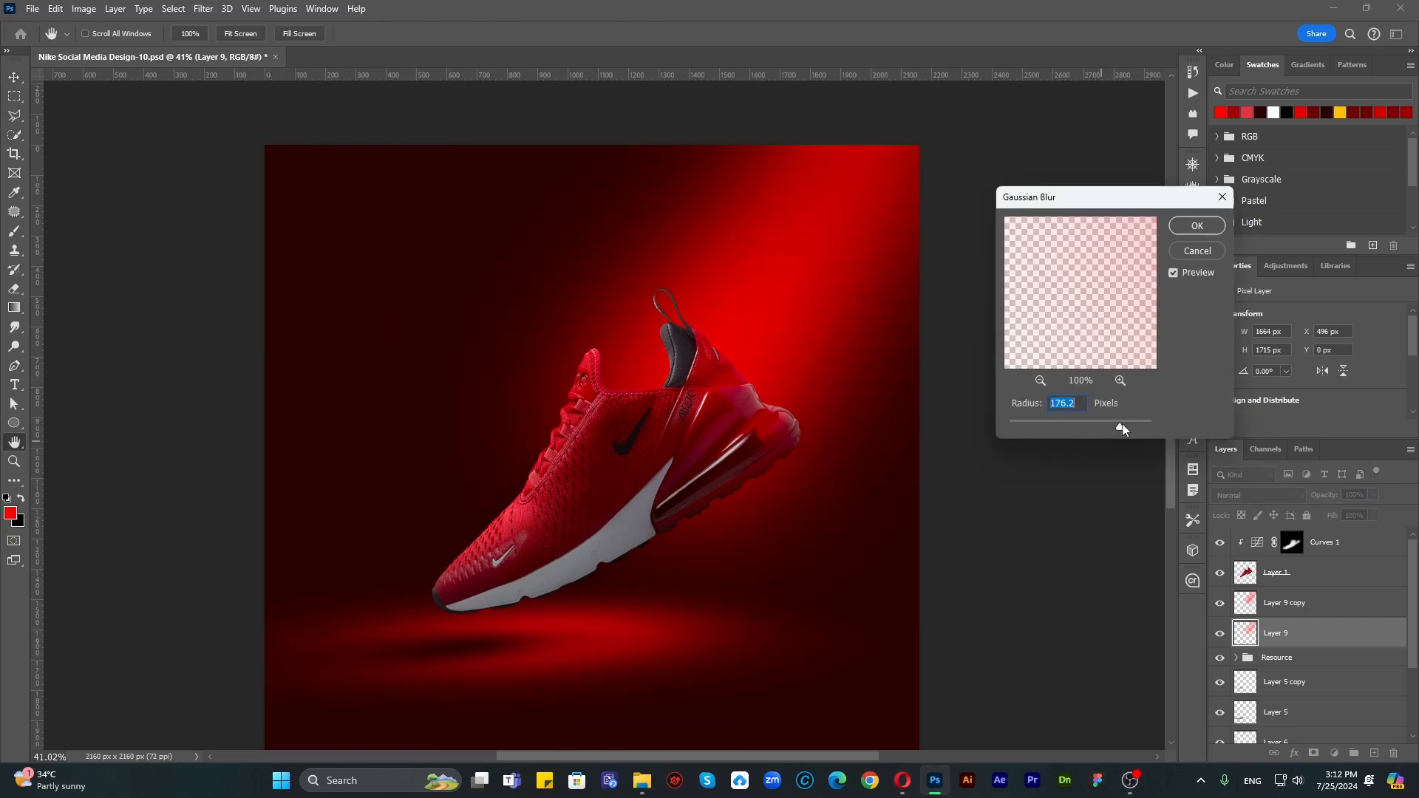
click(1197, 225)
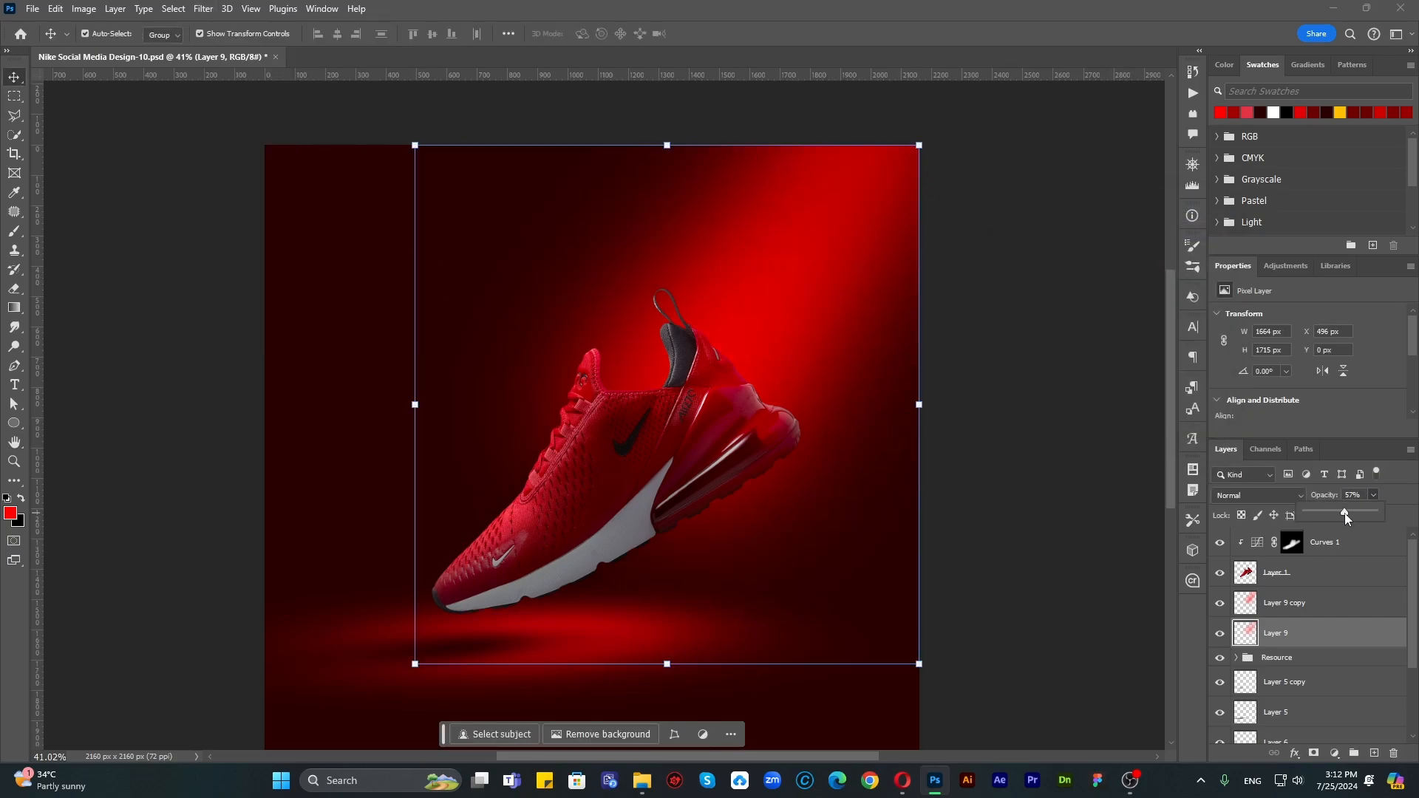
text(40)
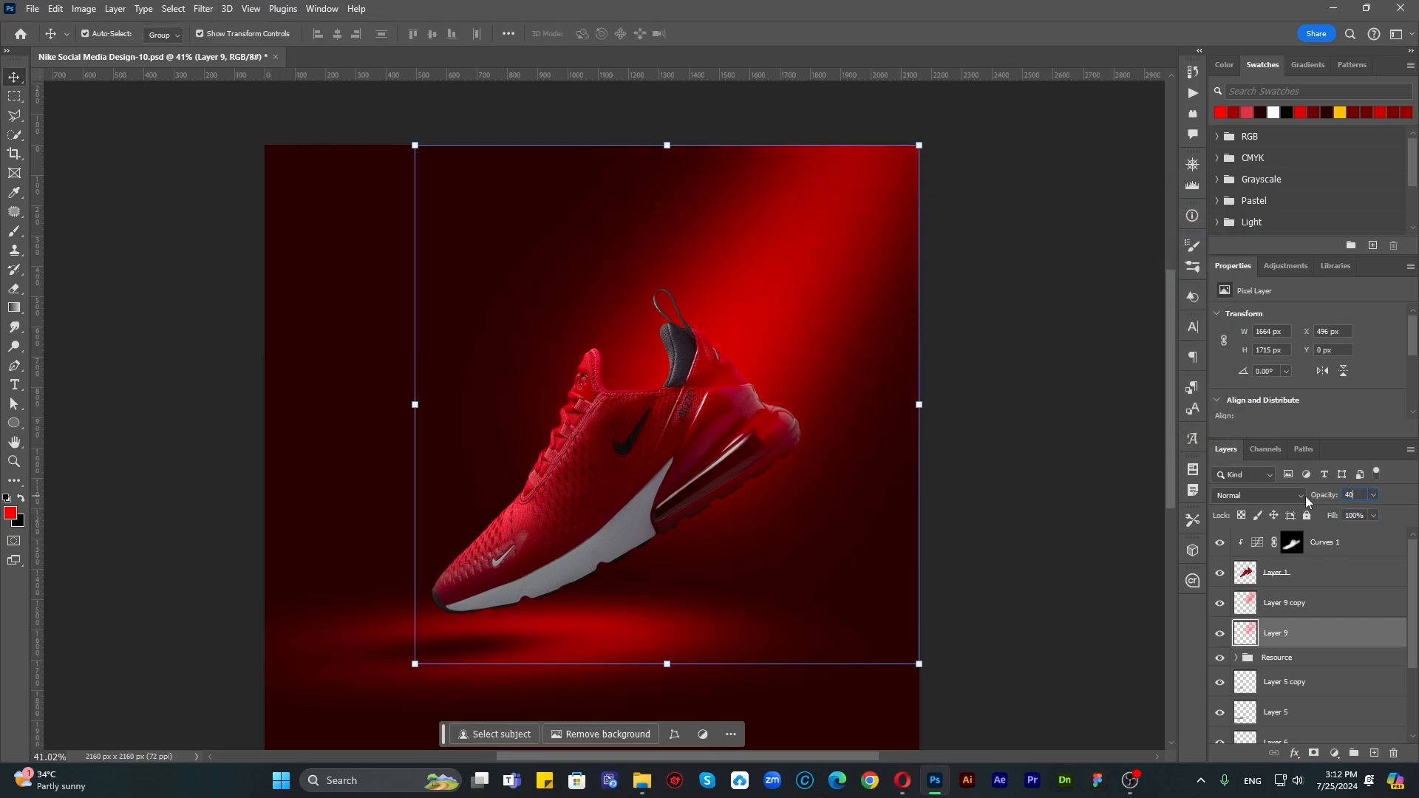
Step: Set the opacity of the duplicated beam layer to 60% and clear the layer selection
click(1290, 606)
click(1357, 494)
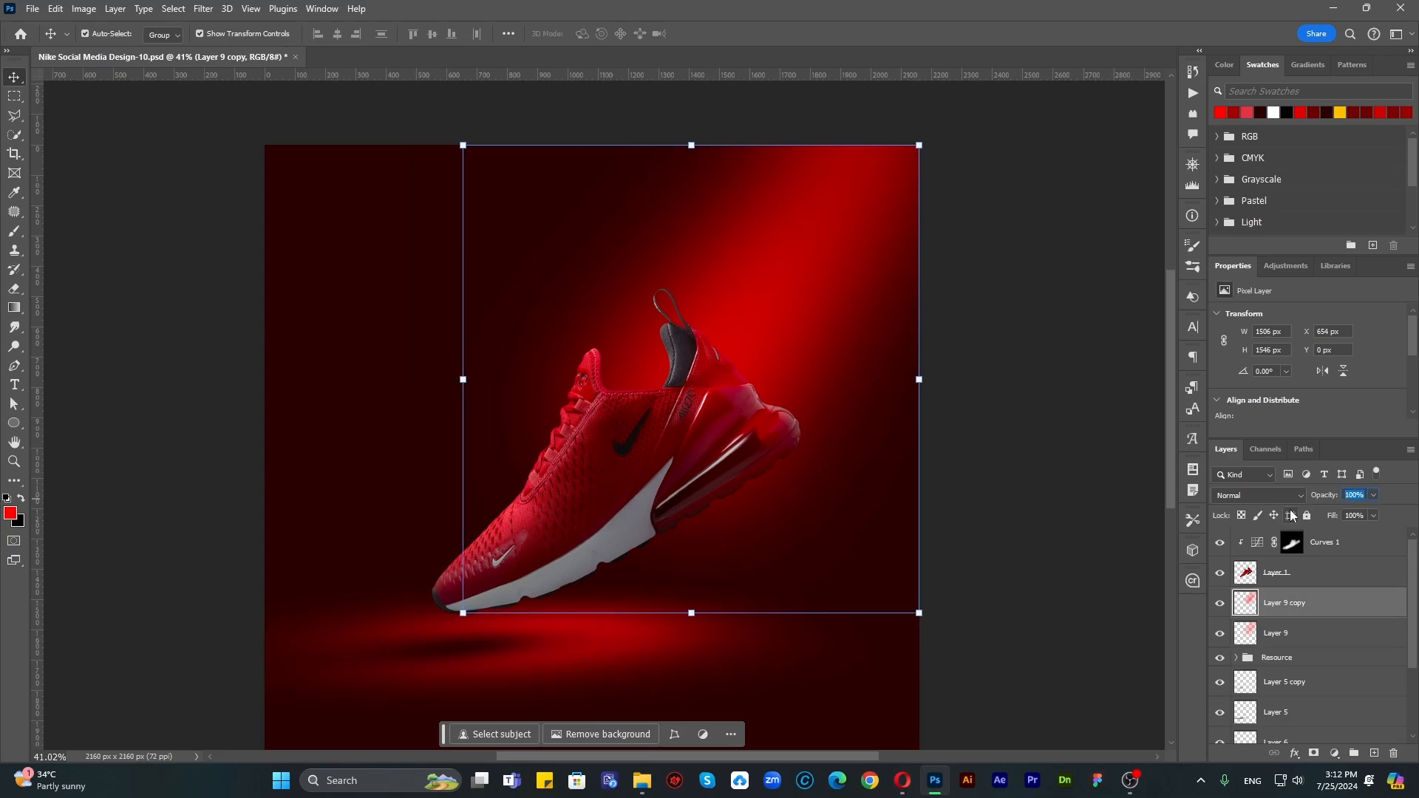
text(50)
key(BackSpace)
text(60)
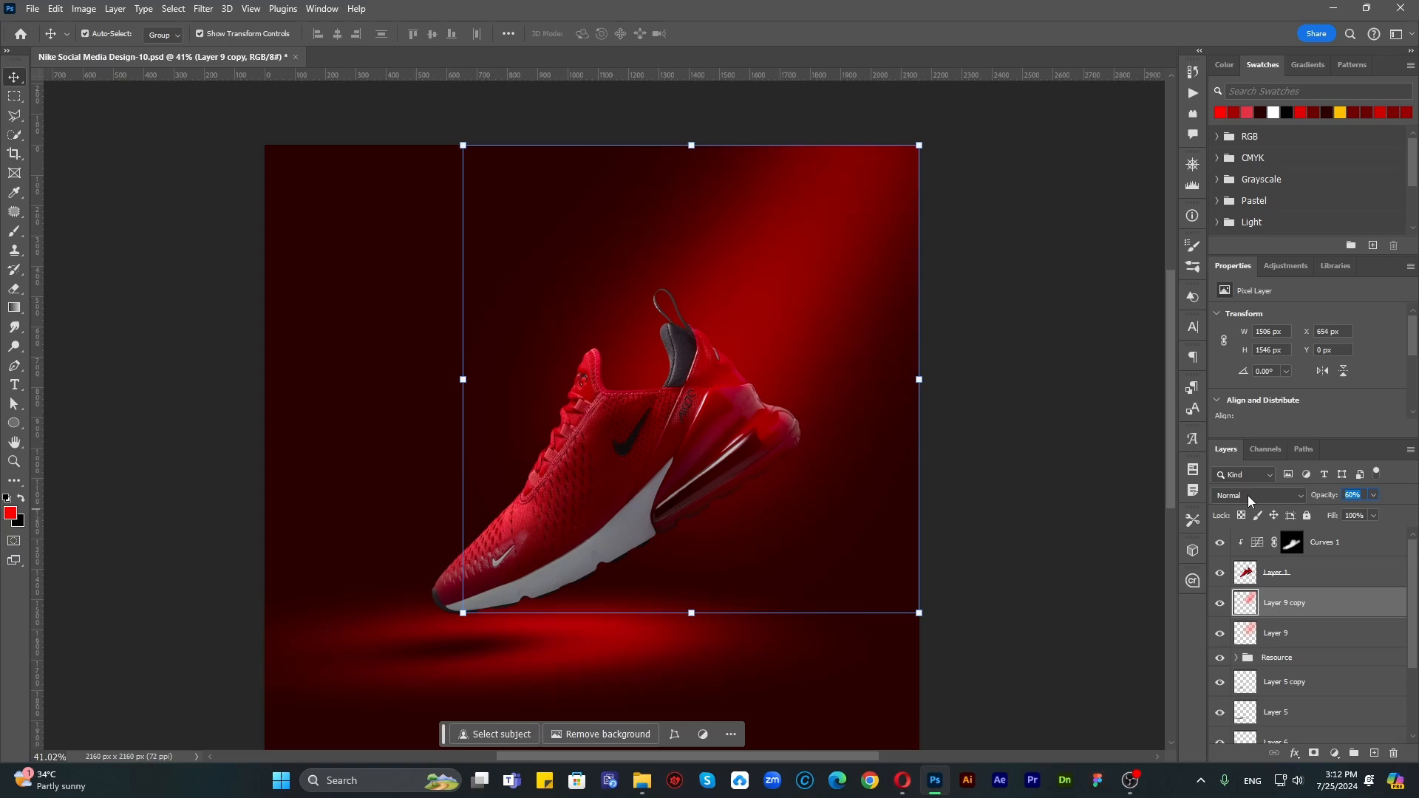
click(1095, 495)
scroll(928, 453, down, 3)
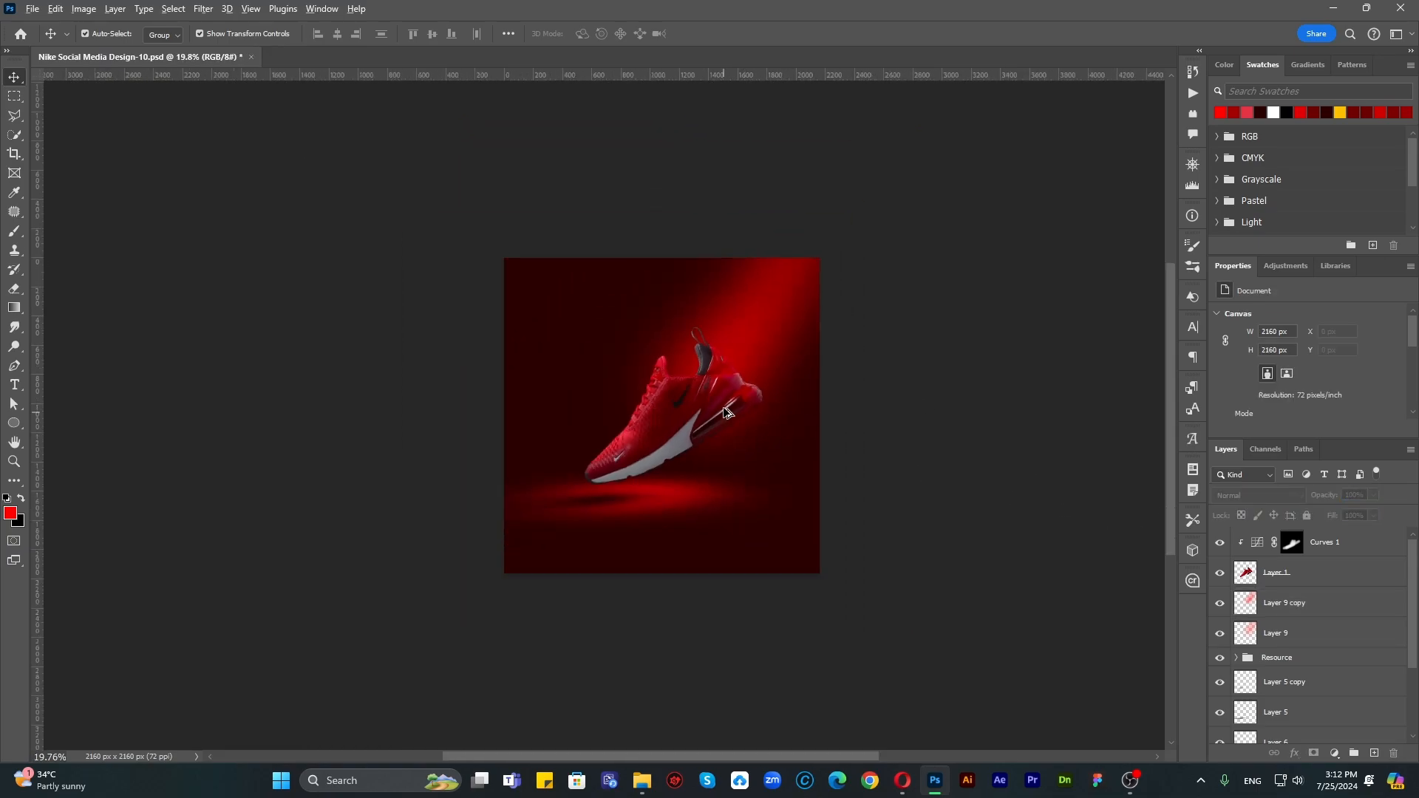
scroll(727, 413, up, 3)
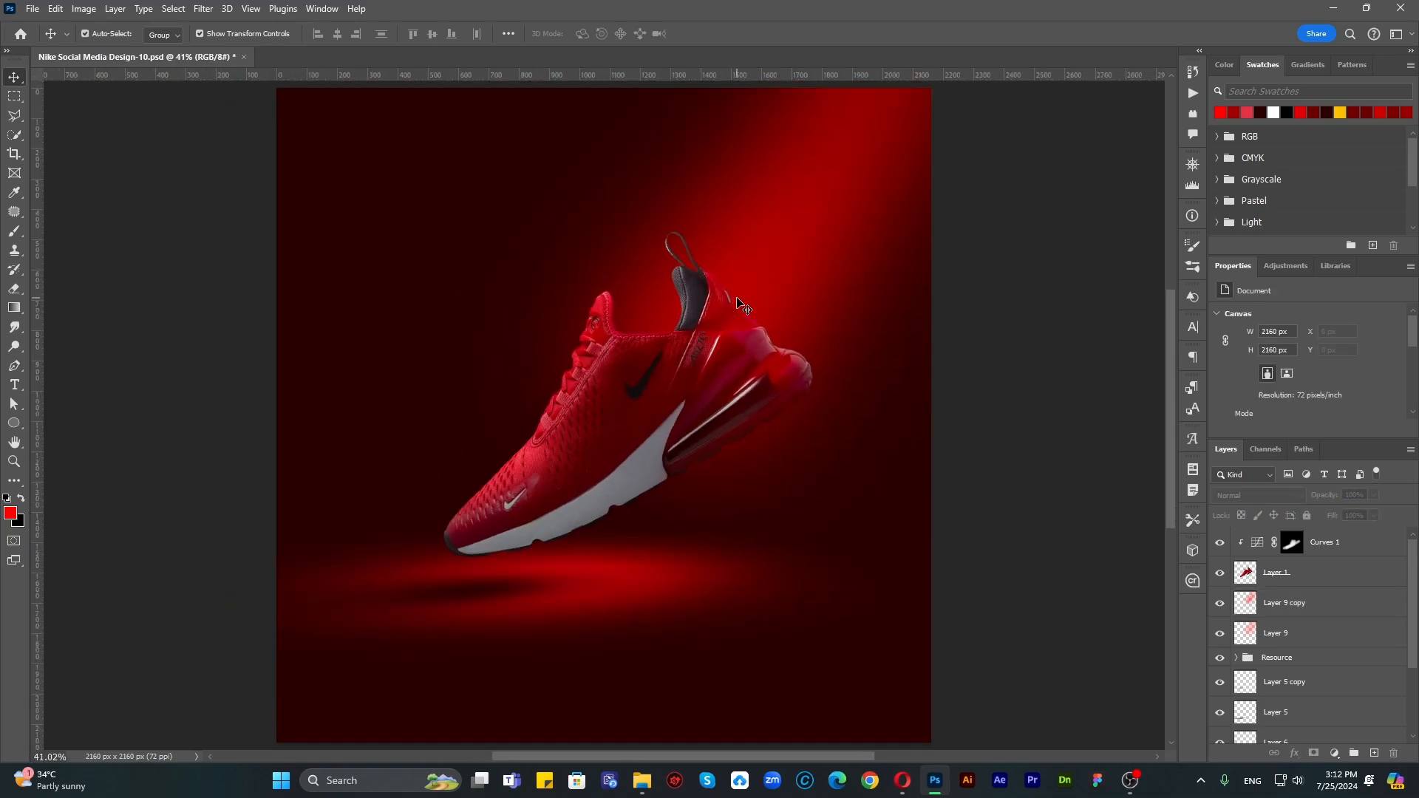
scroll(743, 305, up, 1)
click(1330, 544)
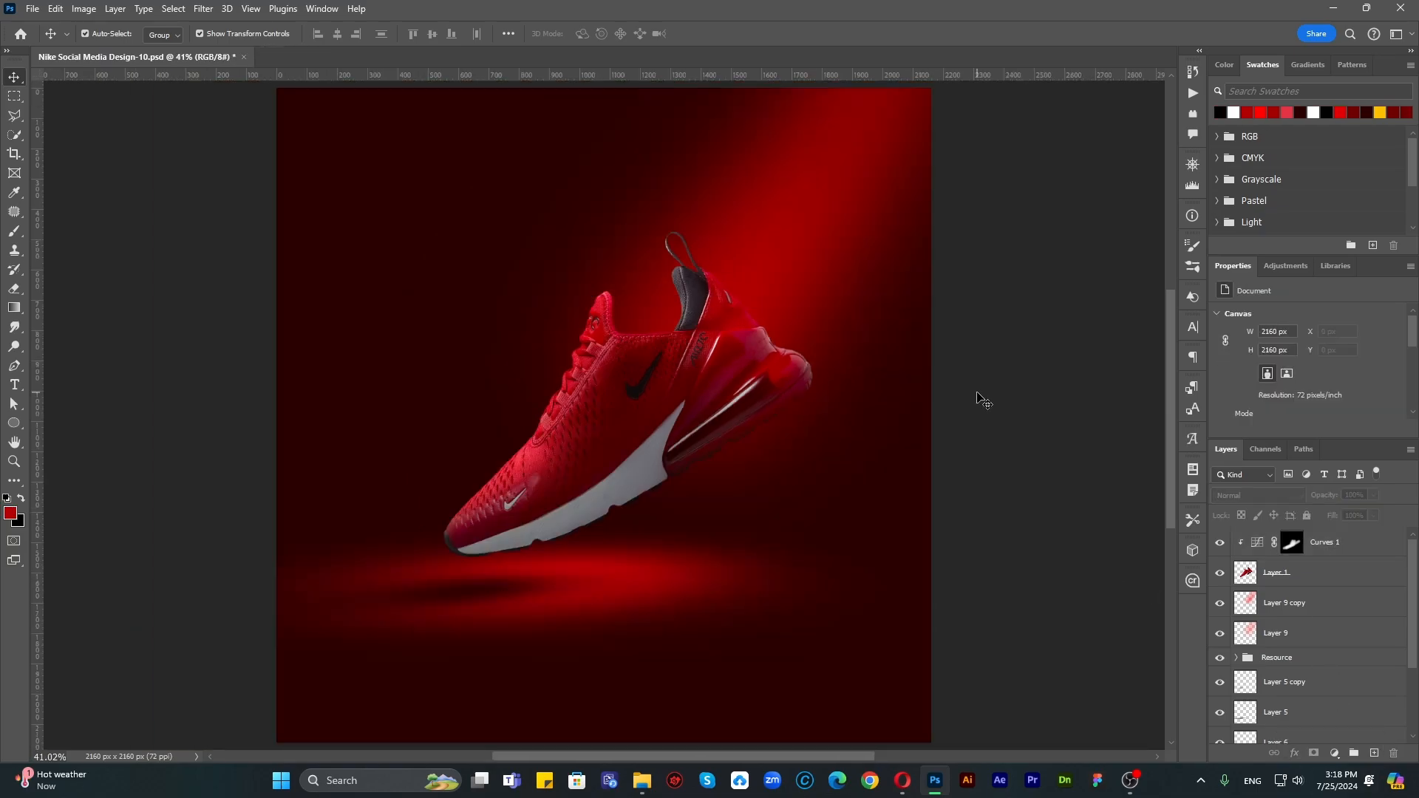
Step: Add a solid colour fill layer in bright red above the Curves layer and clip it to the shoe
click(1334, 752)
click(1336, 494)
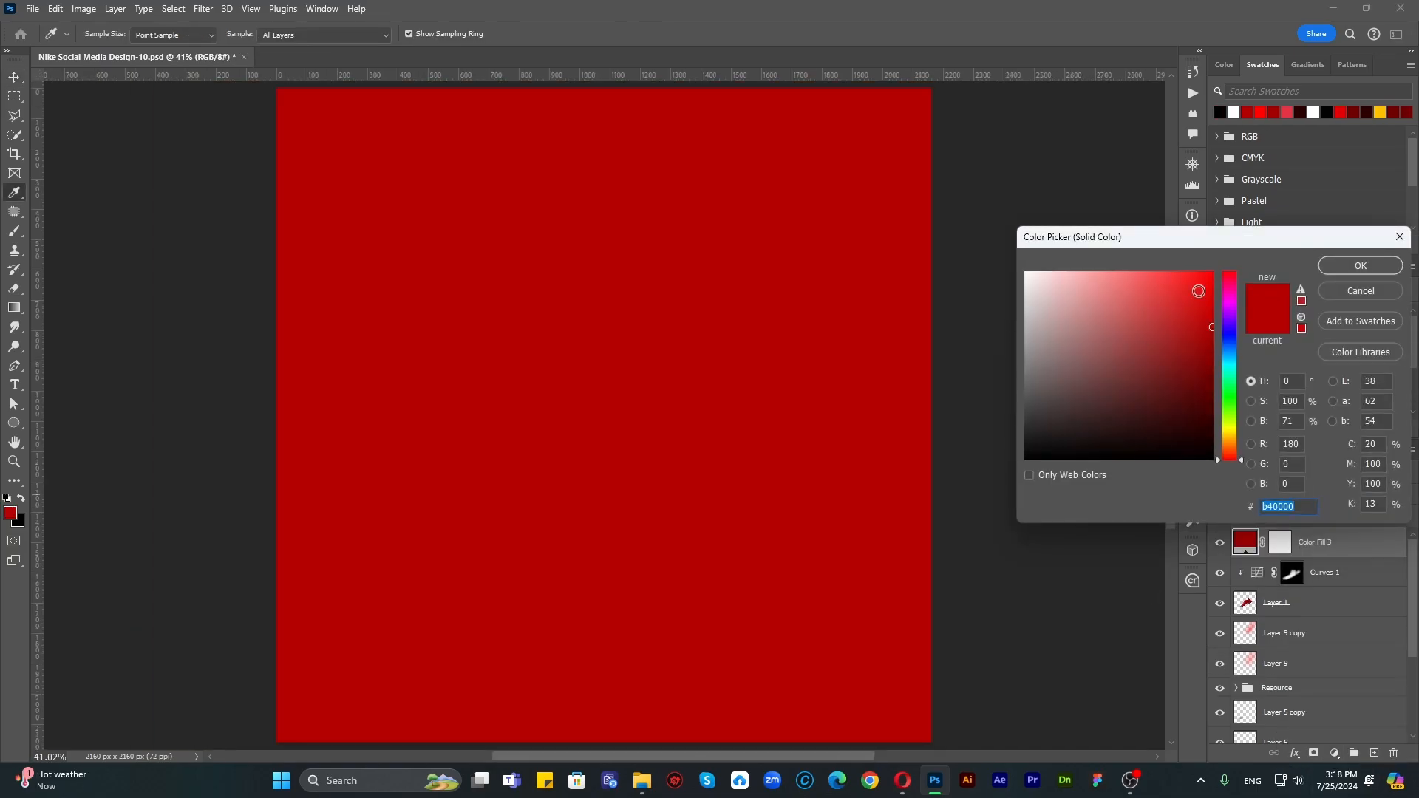
drag(1197, 291, 1218, 269)
click(1339, 263)
right_click(1335, 542)
click(1252, 416)
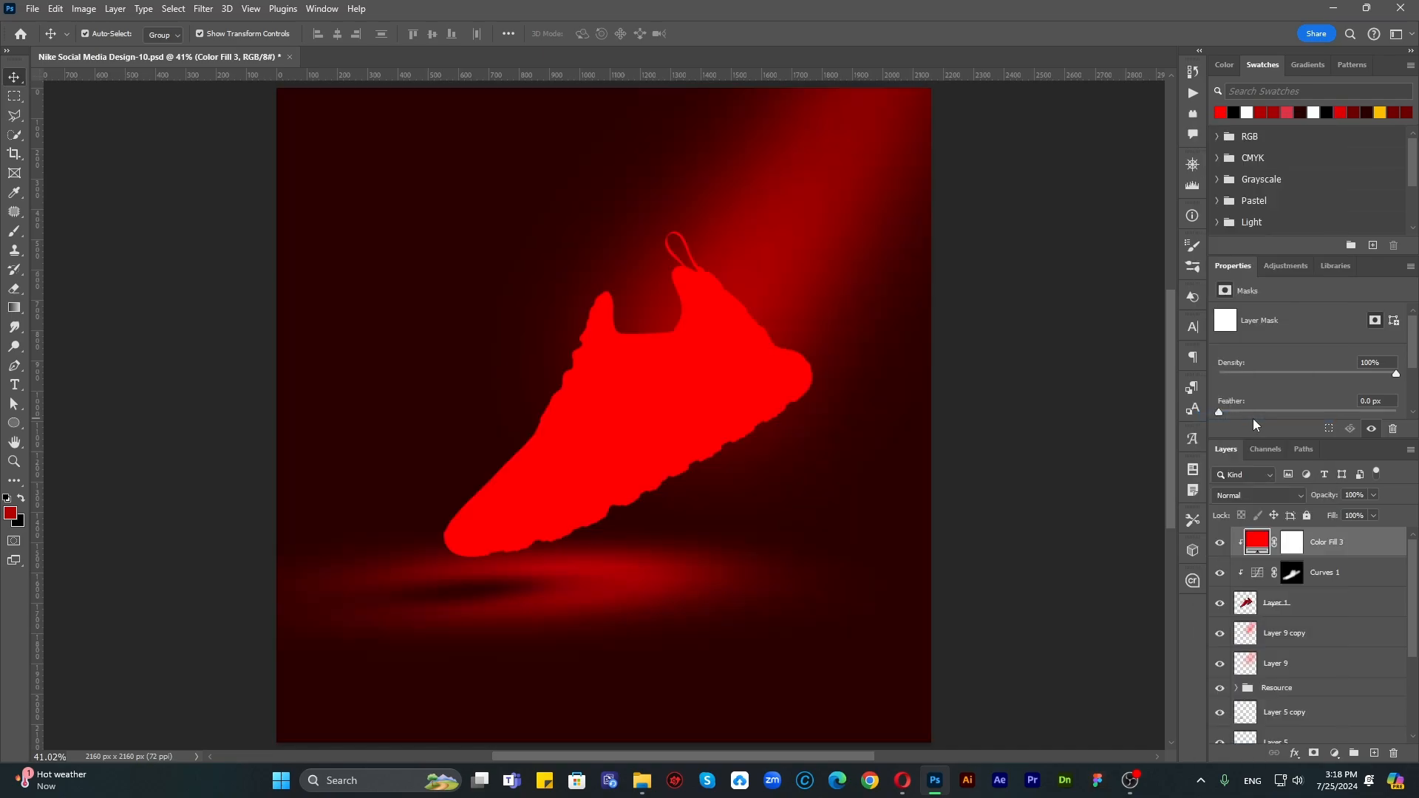
Step: Set the blend mode of the clipped red fill layer to Screen and invert its mask to hide the fill
click(1271, 495)
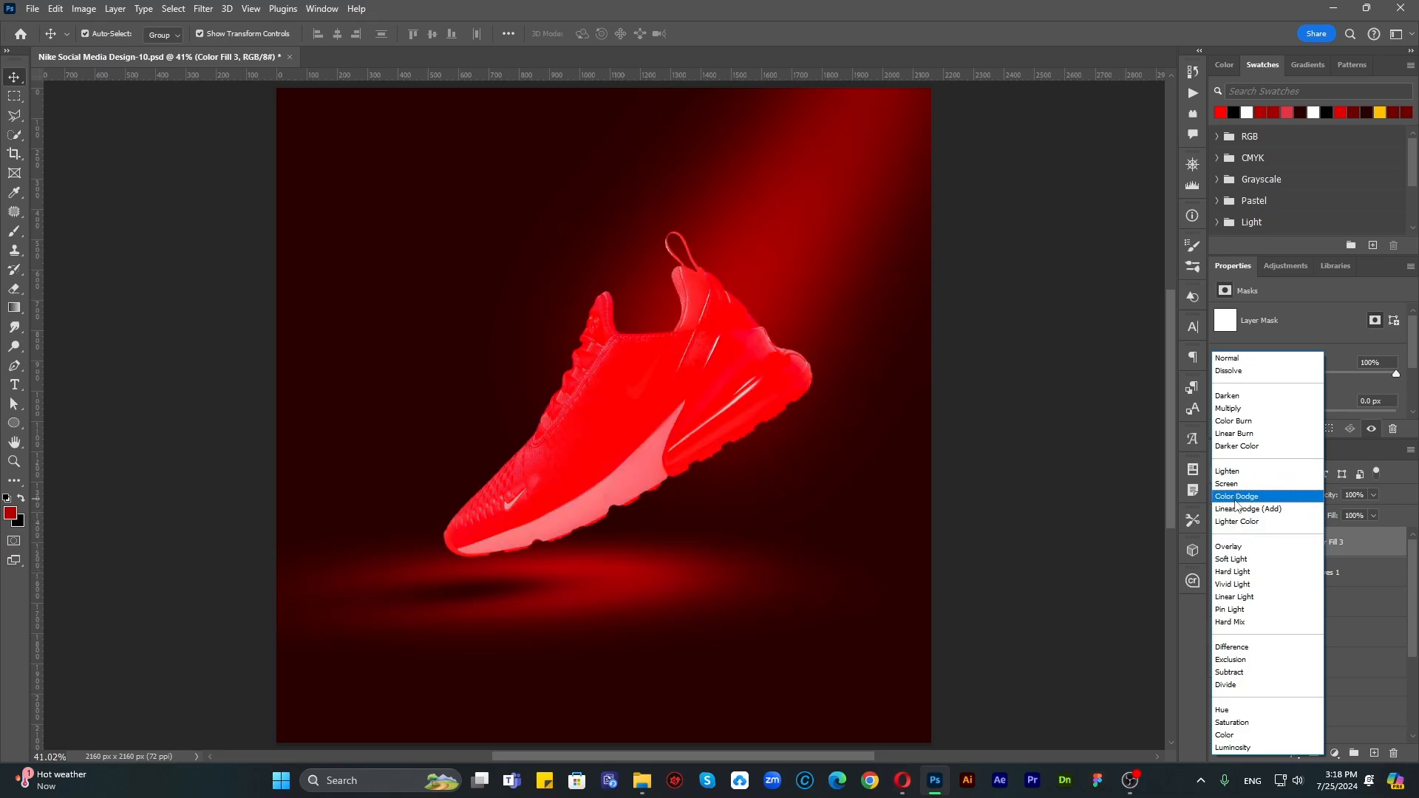
click(1227, 483)
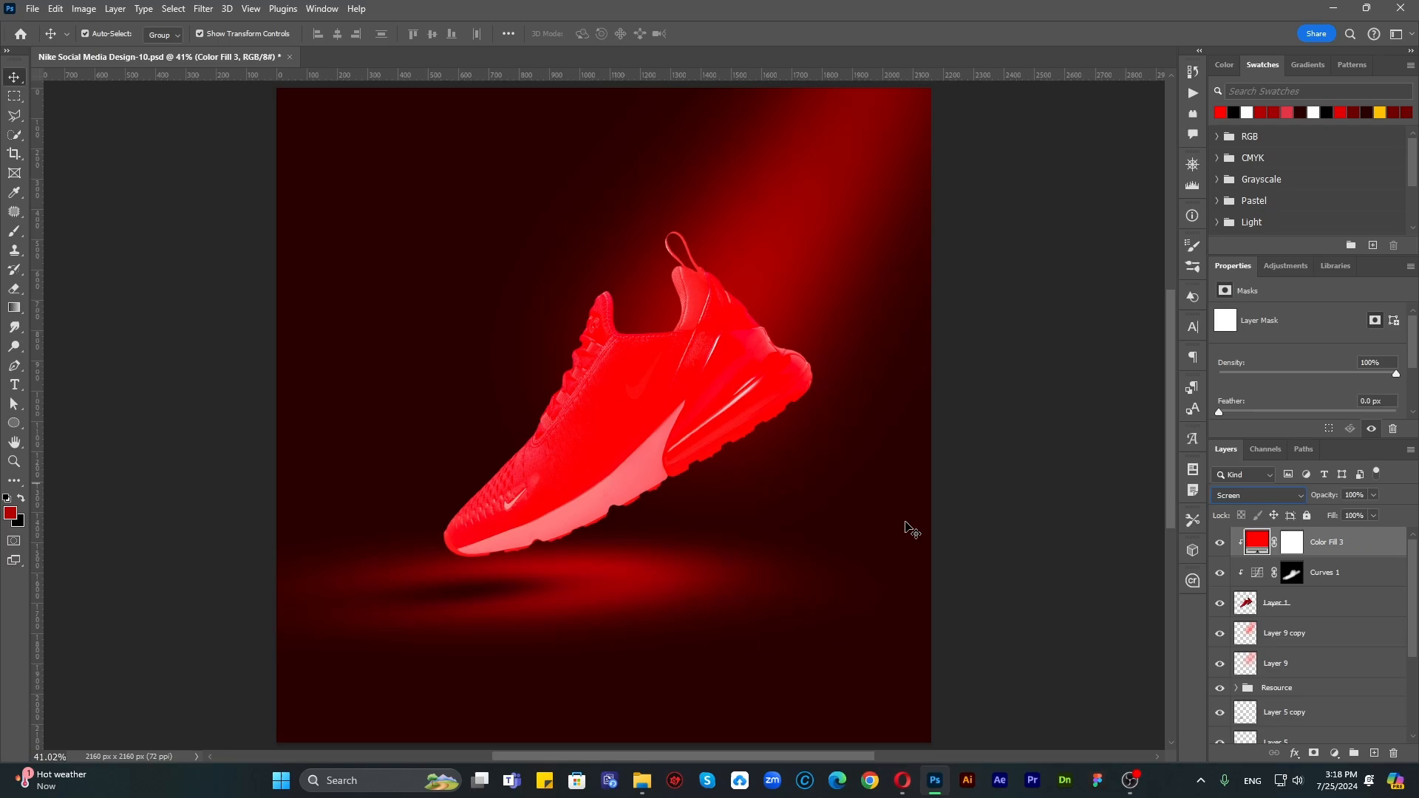
click(1291, 547)
key(ctrl+i)
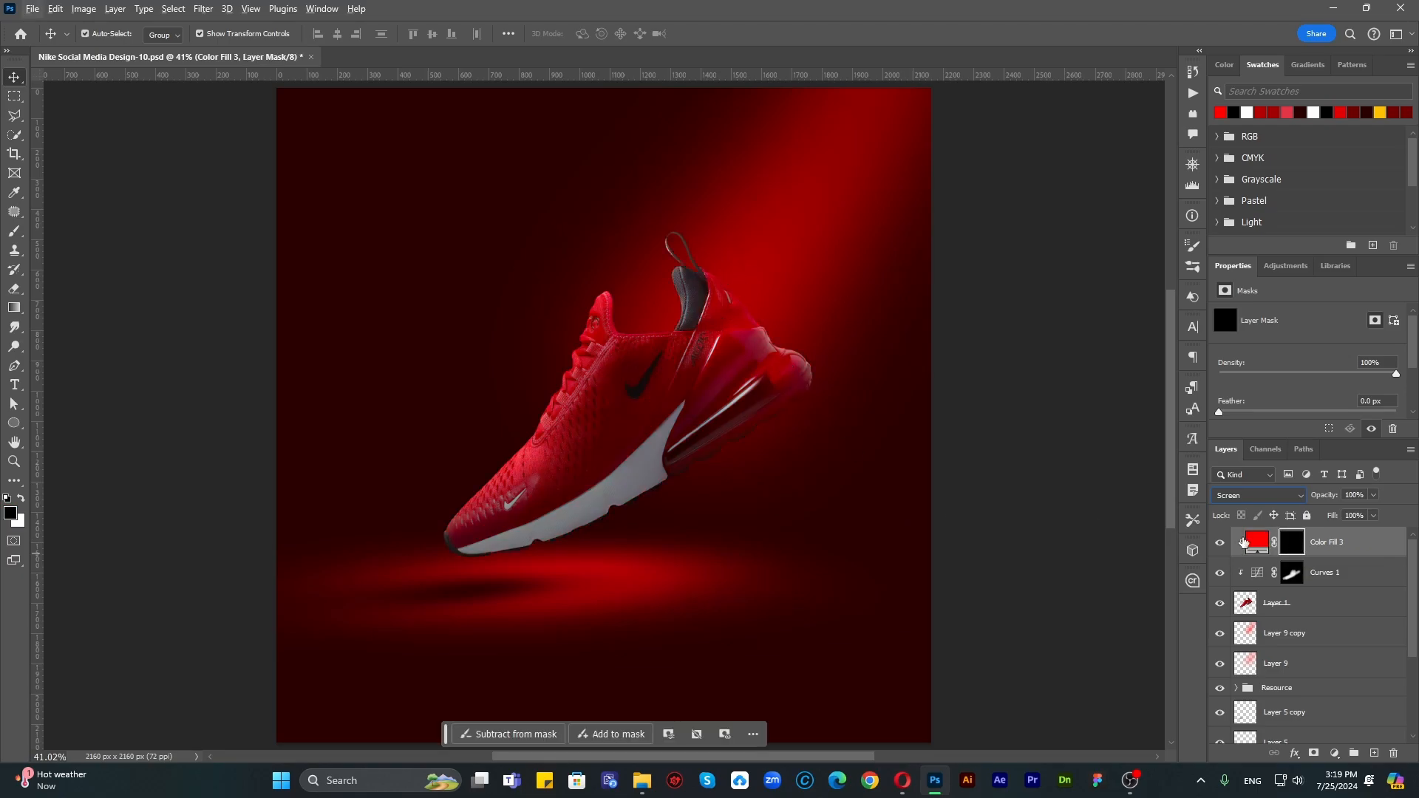
alt+click(1244, 543)
click(1291, 544)
key(b)
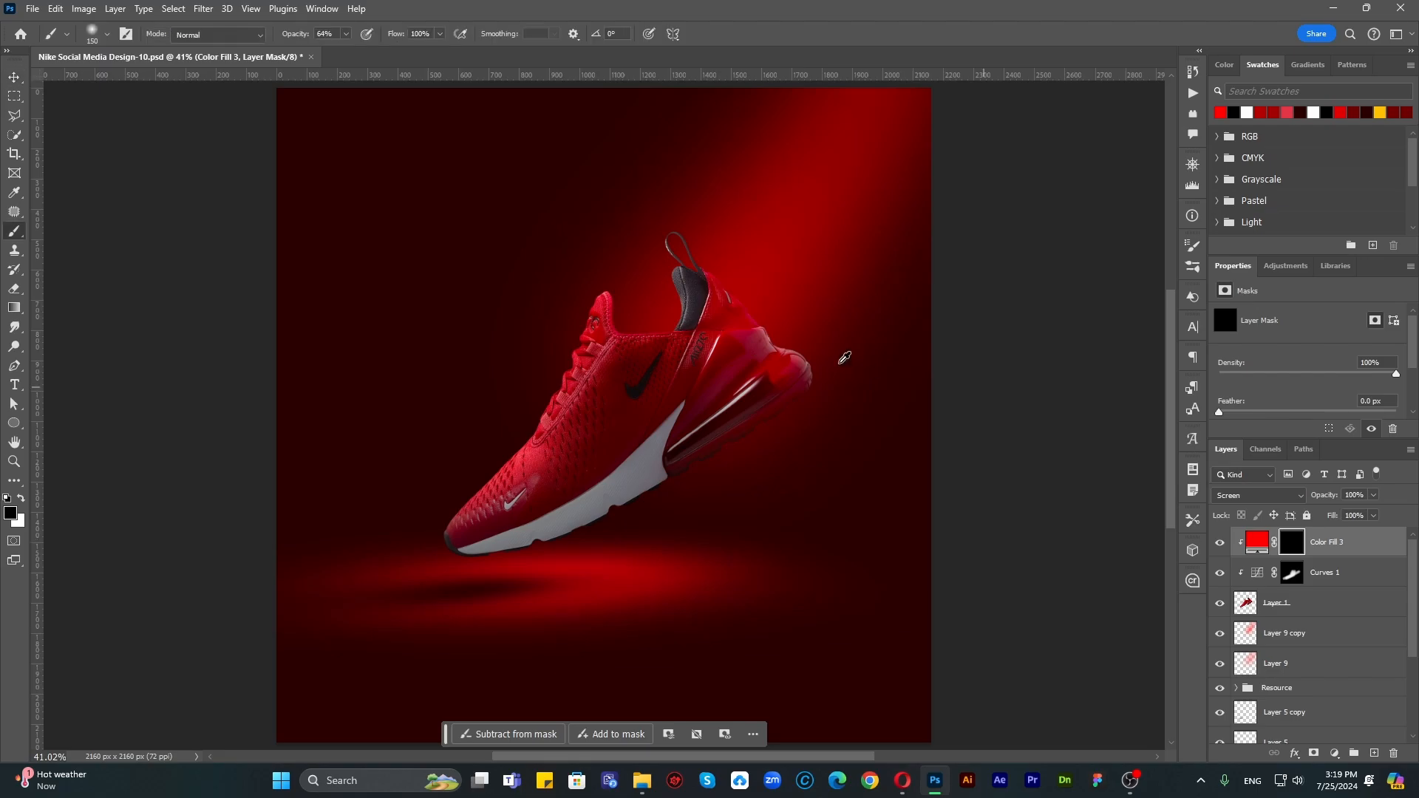
scroll(745, 259, up, 3)
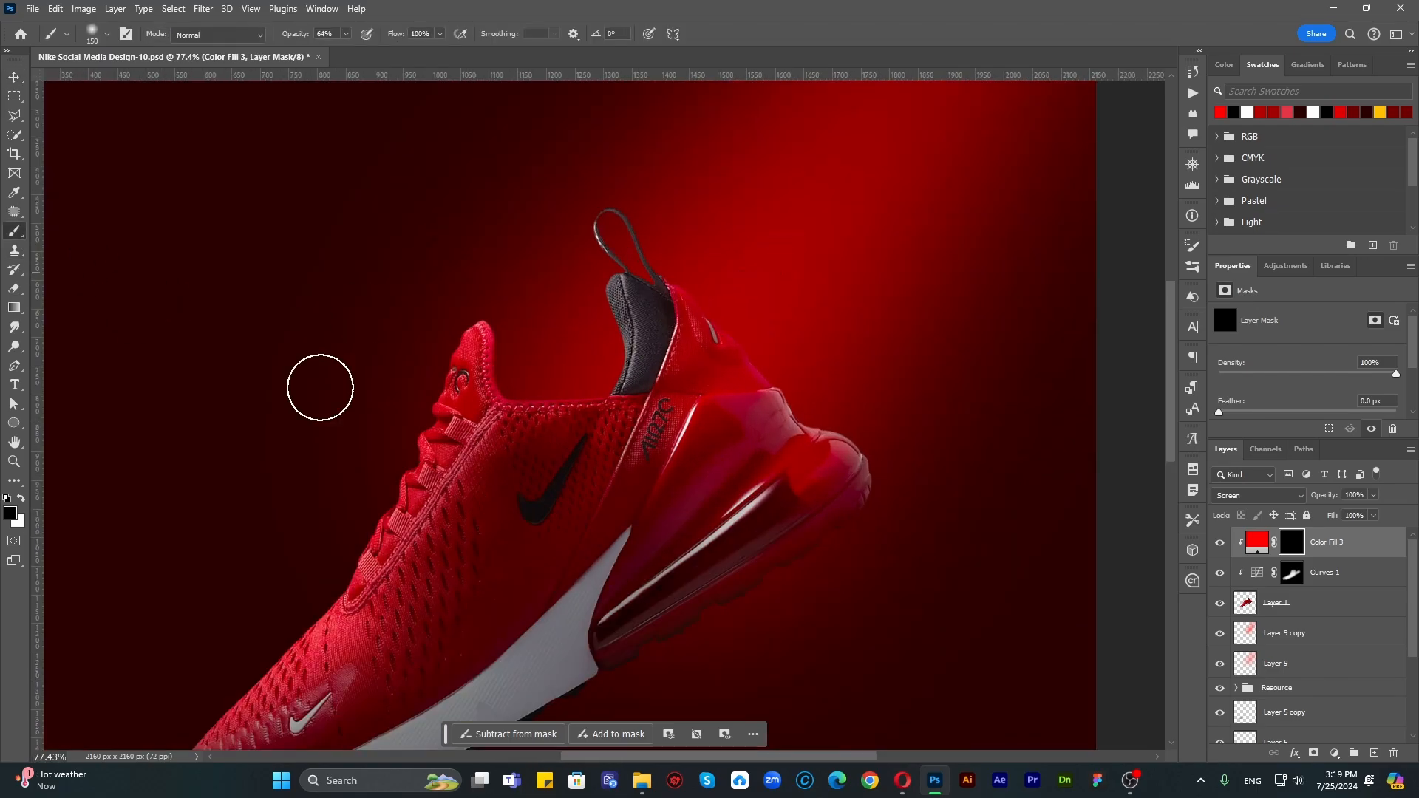
scroll(943, 406, down, 3)
scroll(702, 372, up, 4)
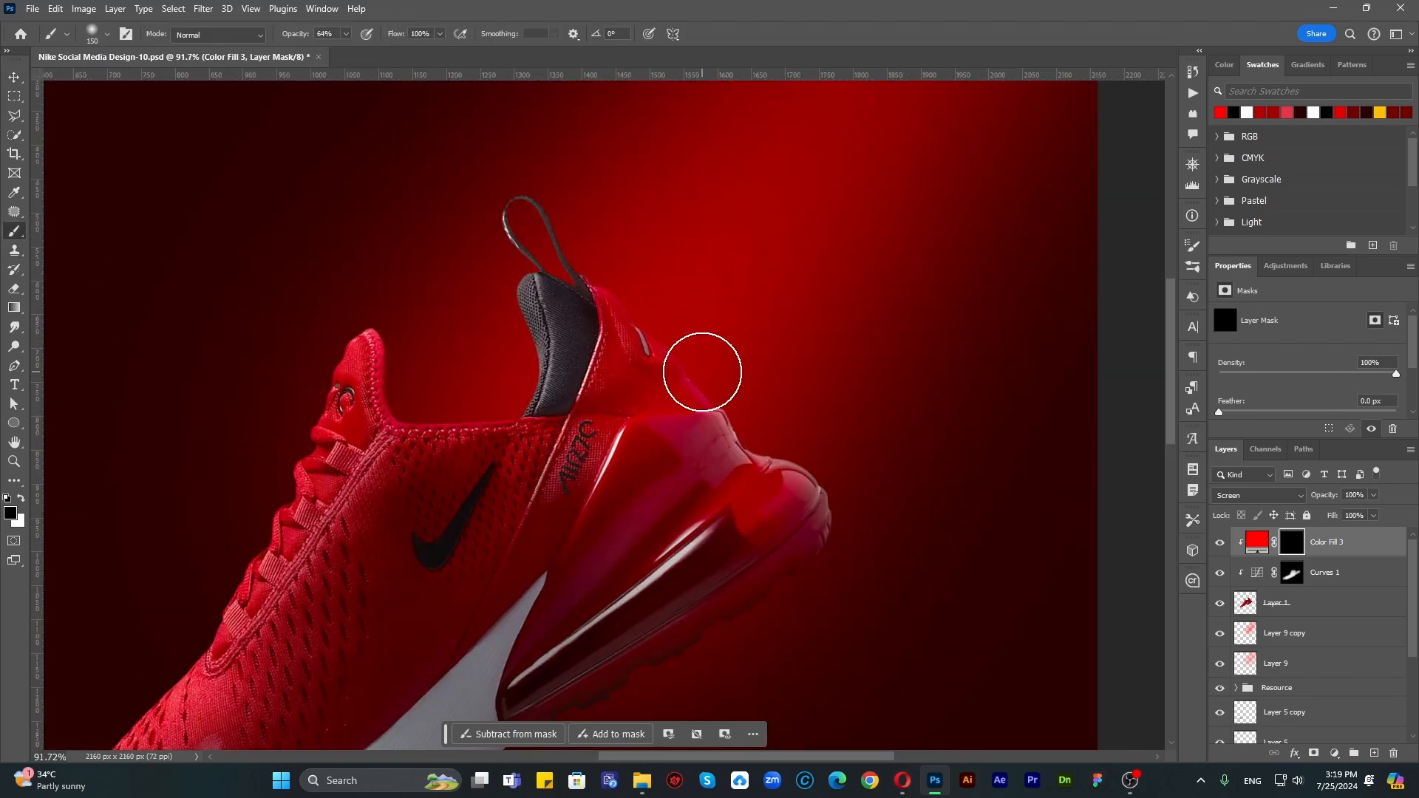
scroll(685, 410, down, 4)
key(alt+v)
click(13, 80)
click(72, 189)
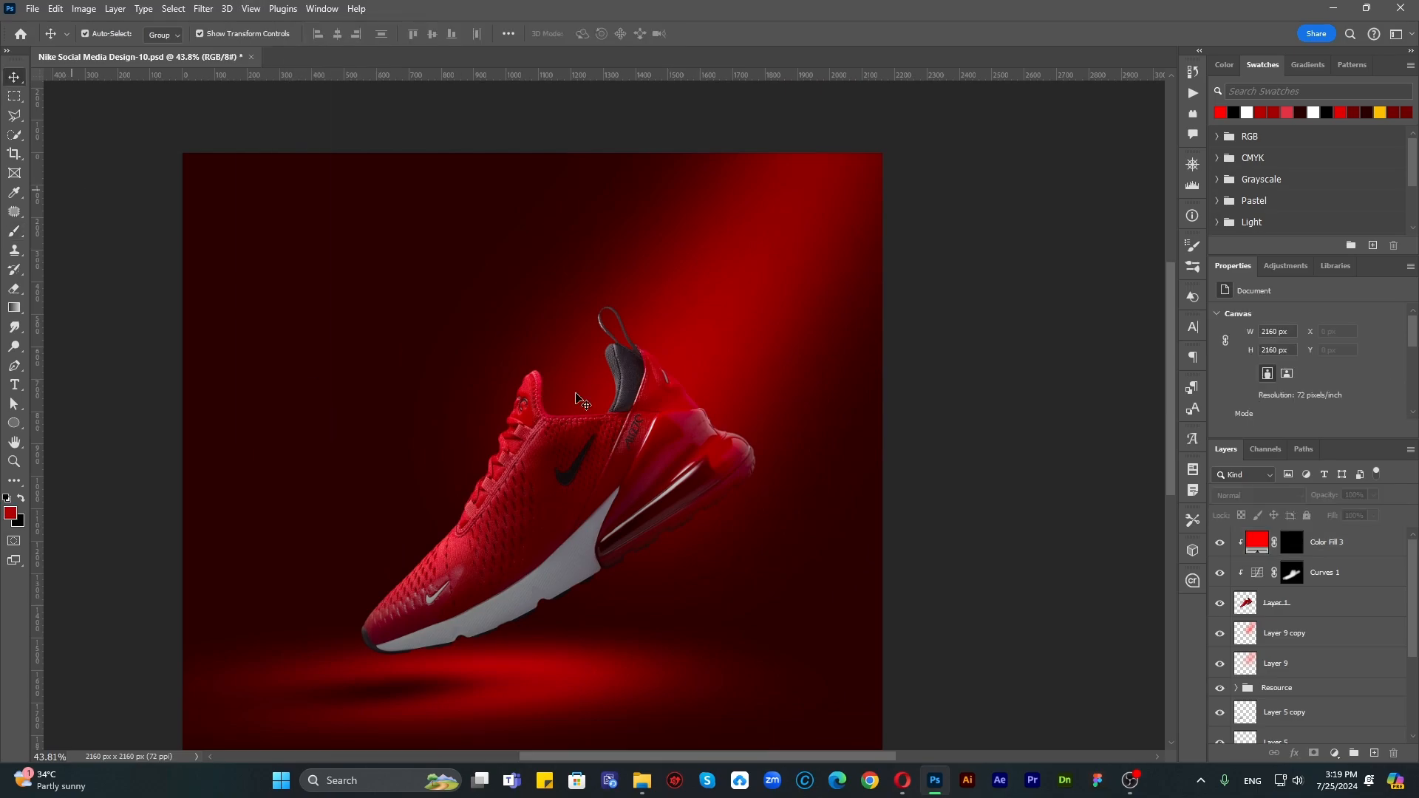
click(576, 394)
click(975, 411)
Step: Paint white on the red fill's mask with a soft 70 px brush along the shoe's back edge from collar to heel
click(1331, 542)
click(1285, 547)
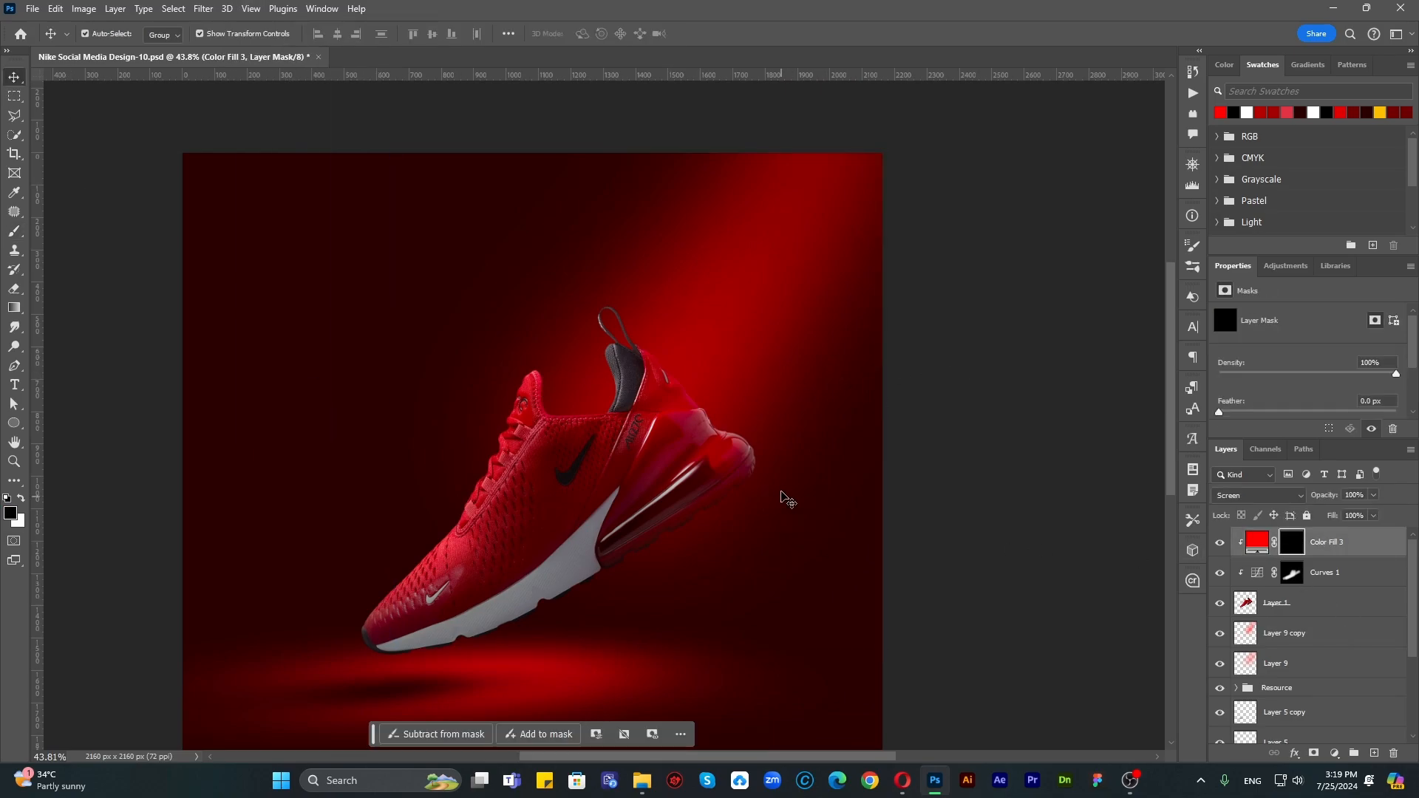
key(b)
scroll(718, 394, up, 4)
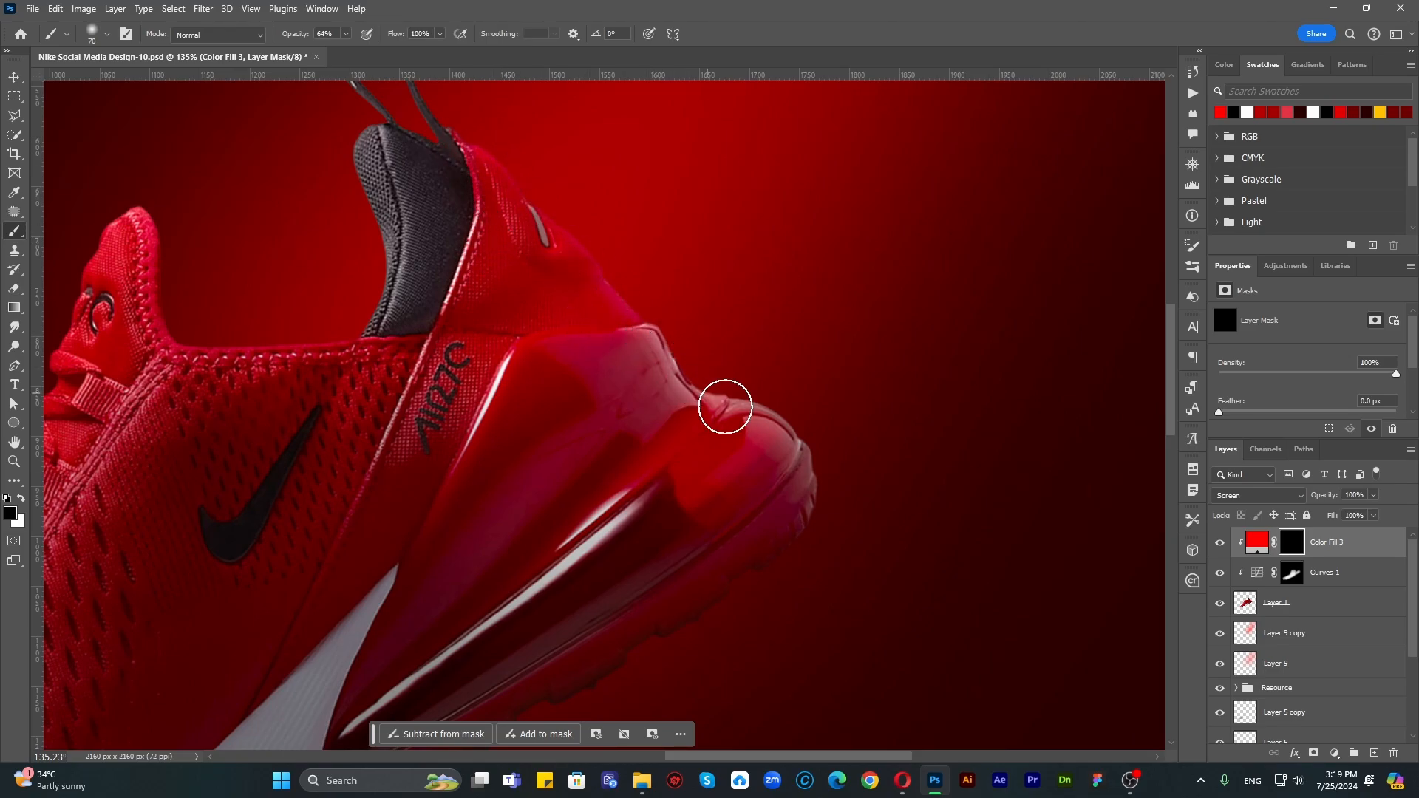
key(x)
key(space)
drag(651, 306, 644, 454)
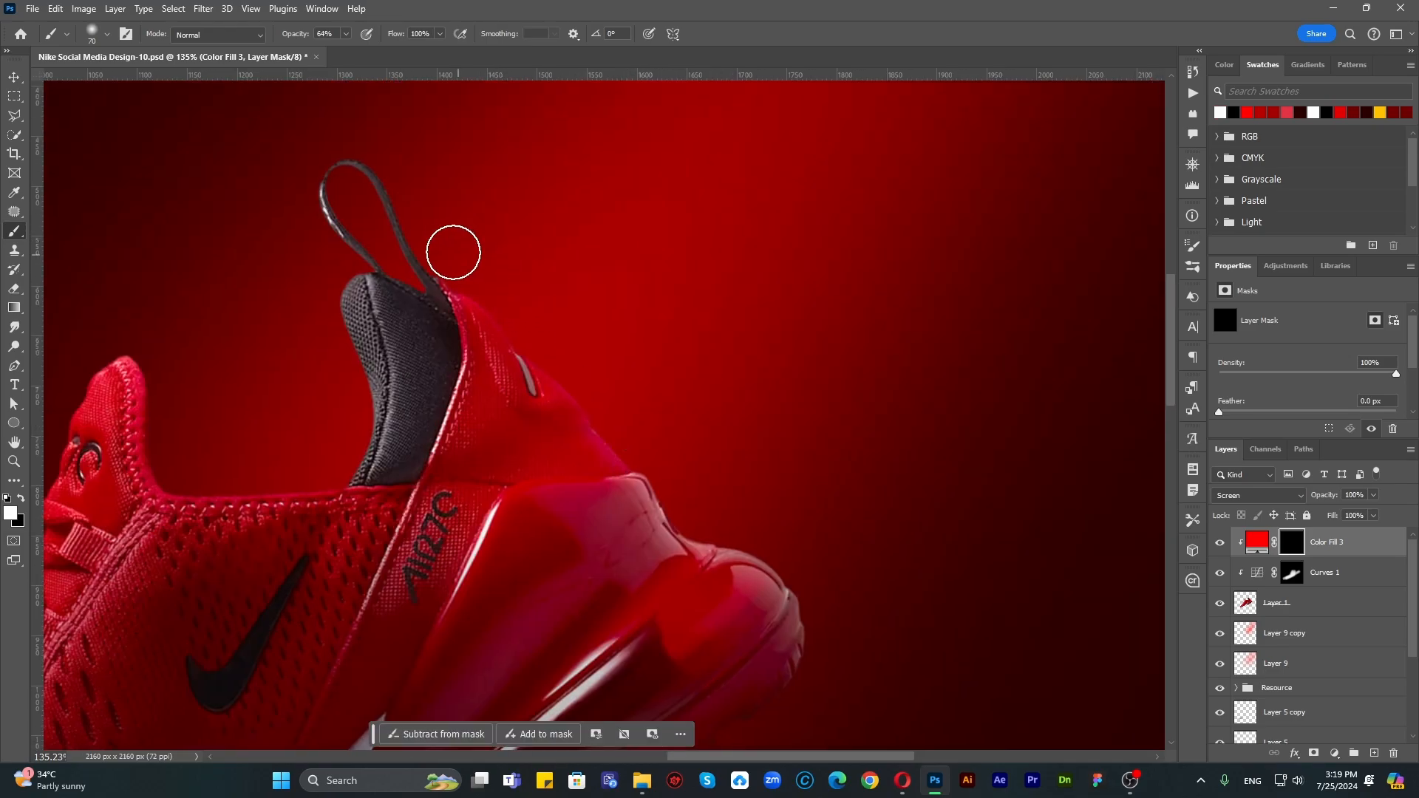
mouse_move(453, 244)
mouse_down()
mouse_move(573, 392)
mouse_move(630, 428)
mouse_move(694, 529)
mouse_move(675, 354)
mouse_up()
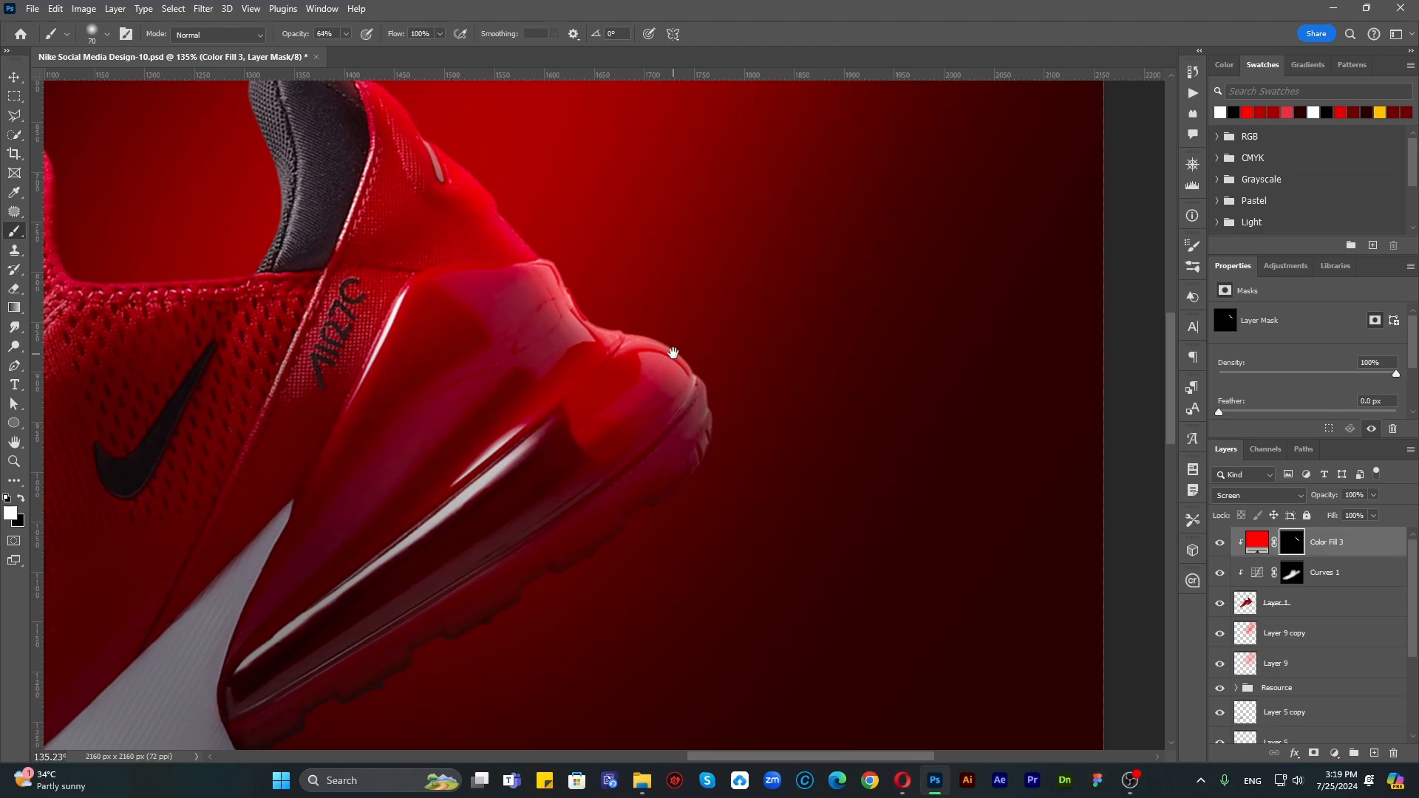
drag(702, 545, 867, 274)
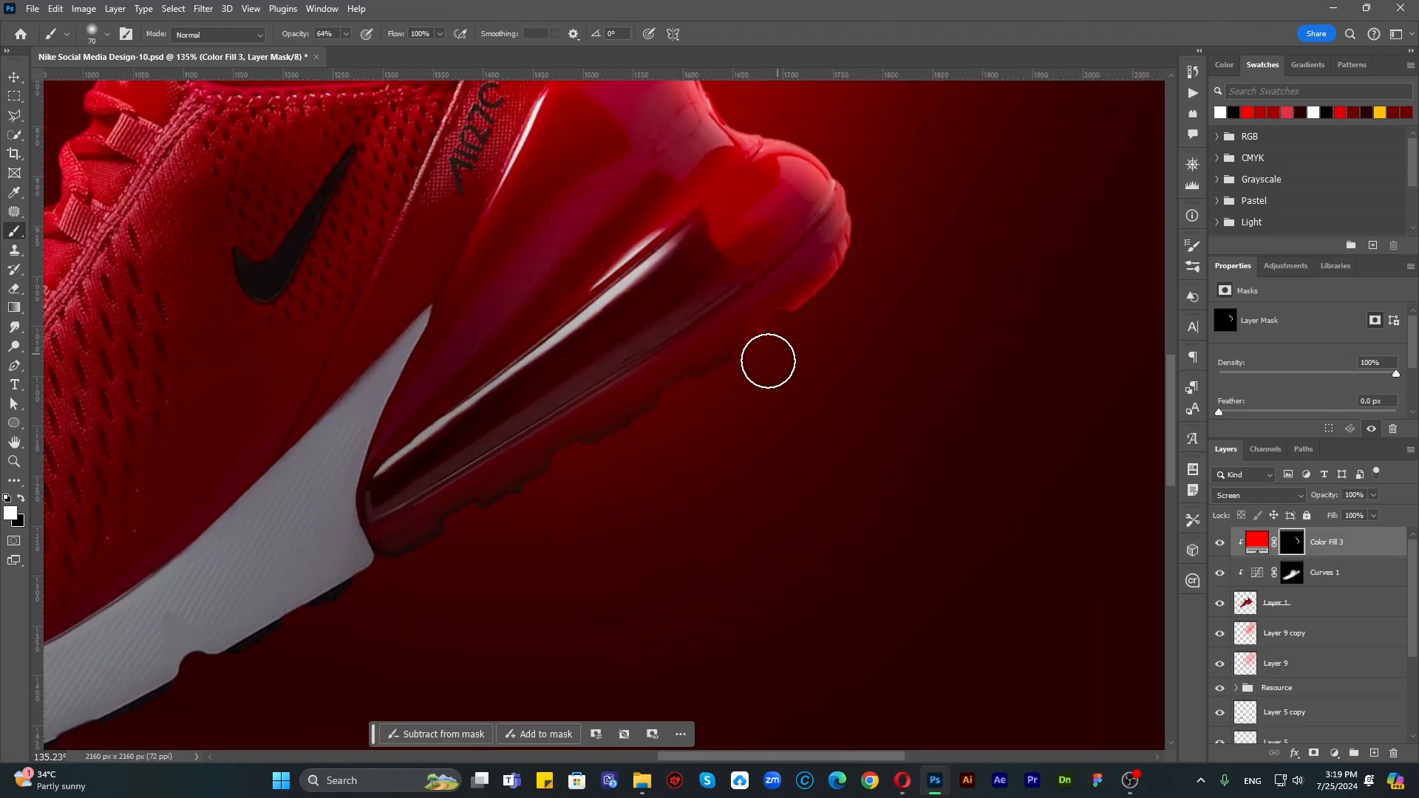
Step: Paint the red rim light on the mask along the underside of the heel's air cushion sole
key(space)
drag(725, 461, 887, 305)
mouse_move(827, 248)
mouse_down()
mouse_move(745, 315)
mouse_move(562, 402)
mouse_up()
key(space)
drag(630, 488, 913, 317)
drag(827, 251, 468, 490)
Step: Try to extend the red rim light along the underside of the front sole
key(space)
drag(550, 435, 836, 328)
mouse_move(670, 394)
mouse_down()
mouse_move(437, 443)
mouse_move(652, 376)
mouse_move(496, 408)
mouse_move(361, 393)
mouse_up()
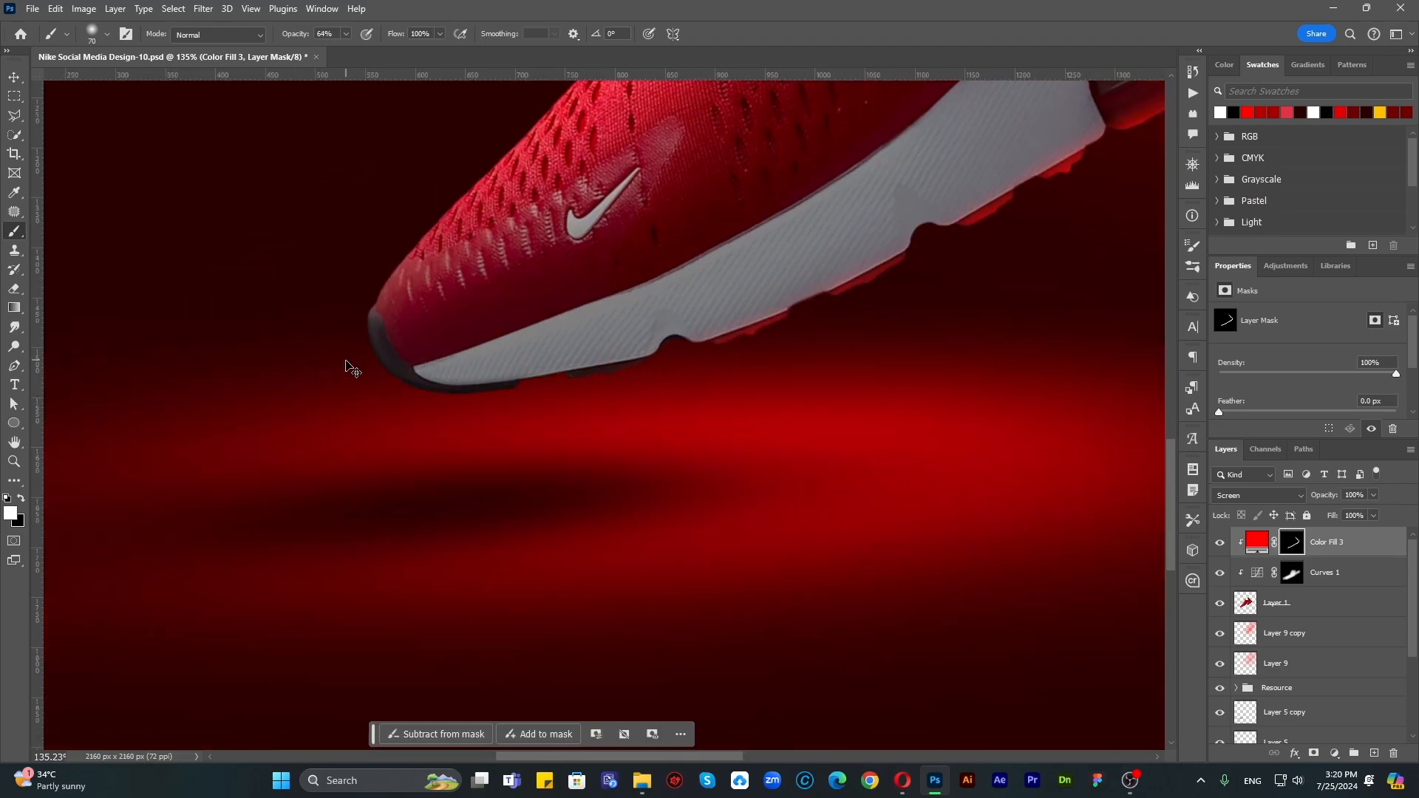
drag(886, 388, 574, 495)
key(ctrl+z)
key(ctrl+z)
key(space)
drag(859, 304, 665, 457)
key(ctrl+z)
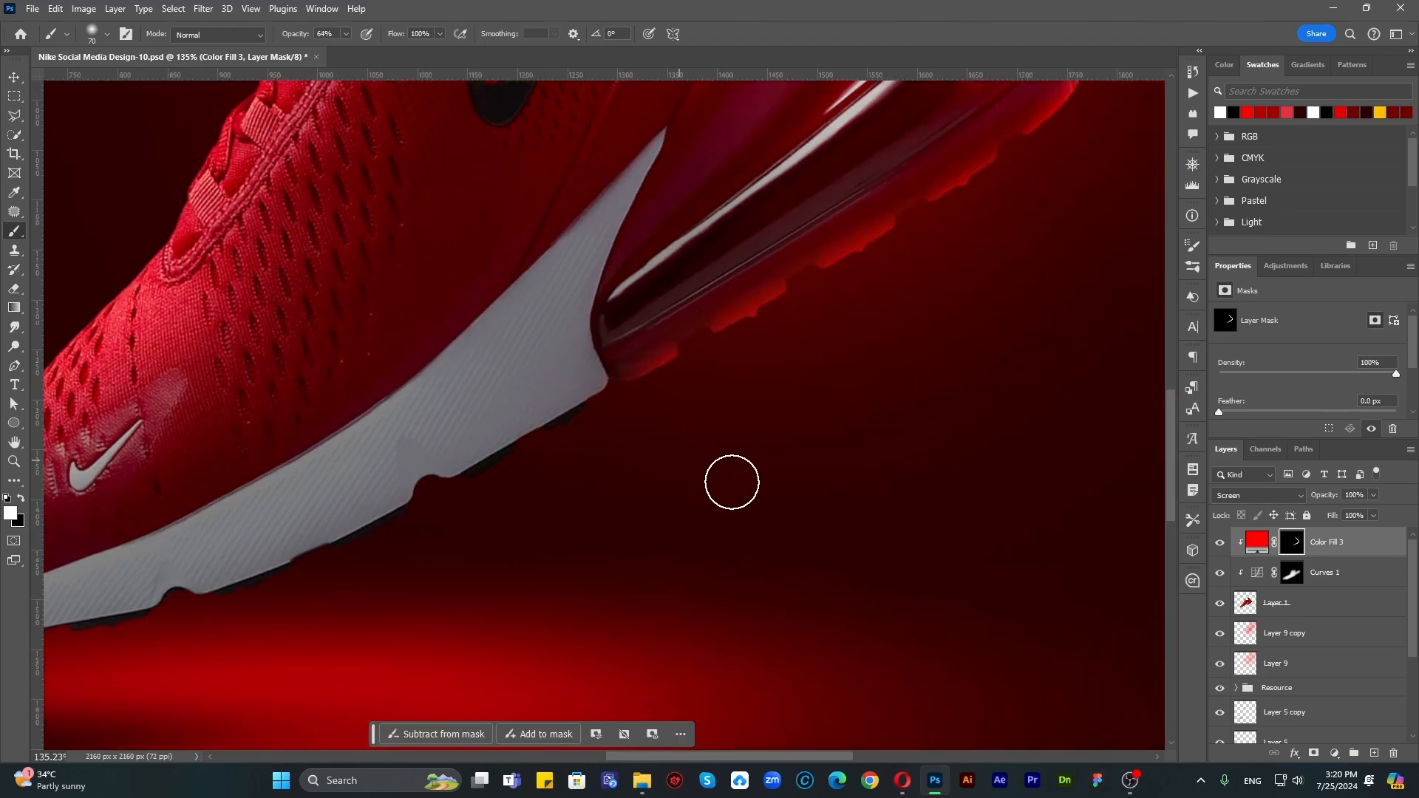
Step: Reduce the brush to 10 px and paint the red rim light on the mask along both sides of the heel pull loop
scroll(737, 482, down, 9)
scroll(797, 365, up, 5)
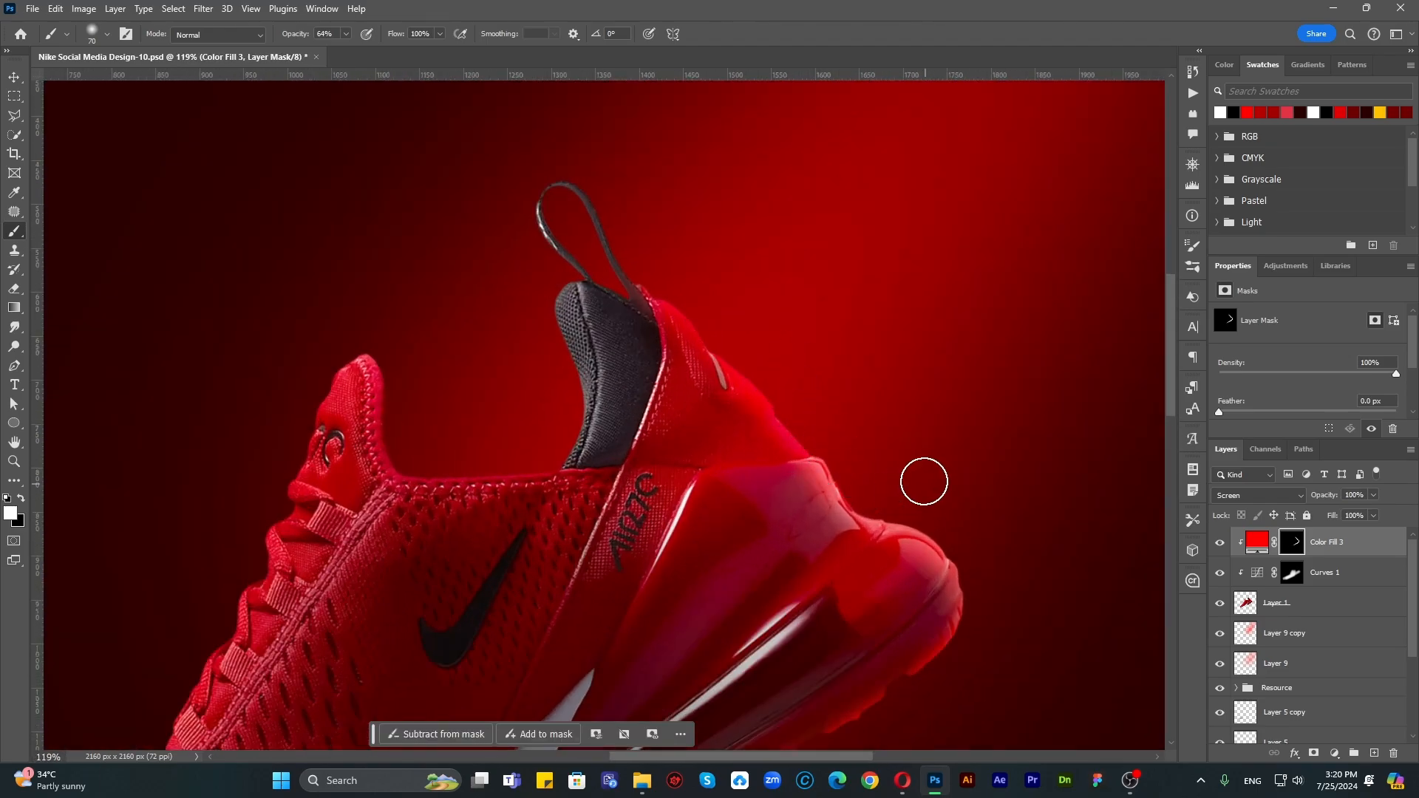
drag(621, 204, 714, 376)
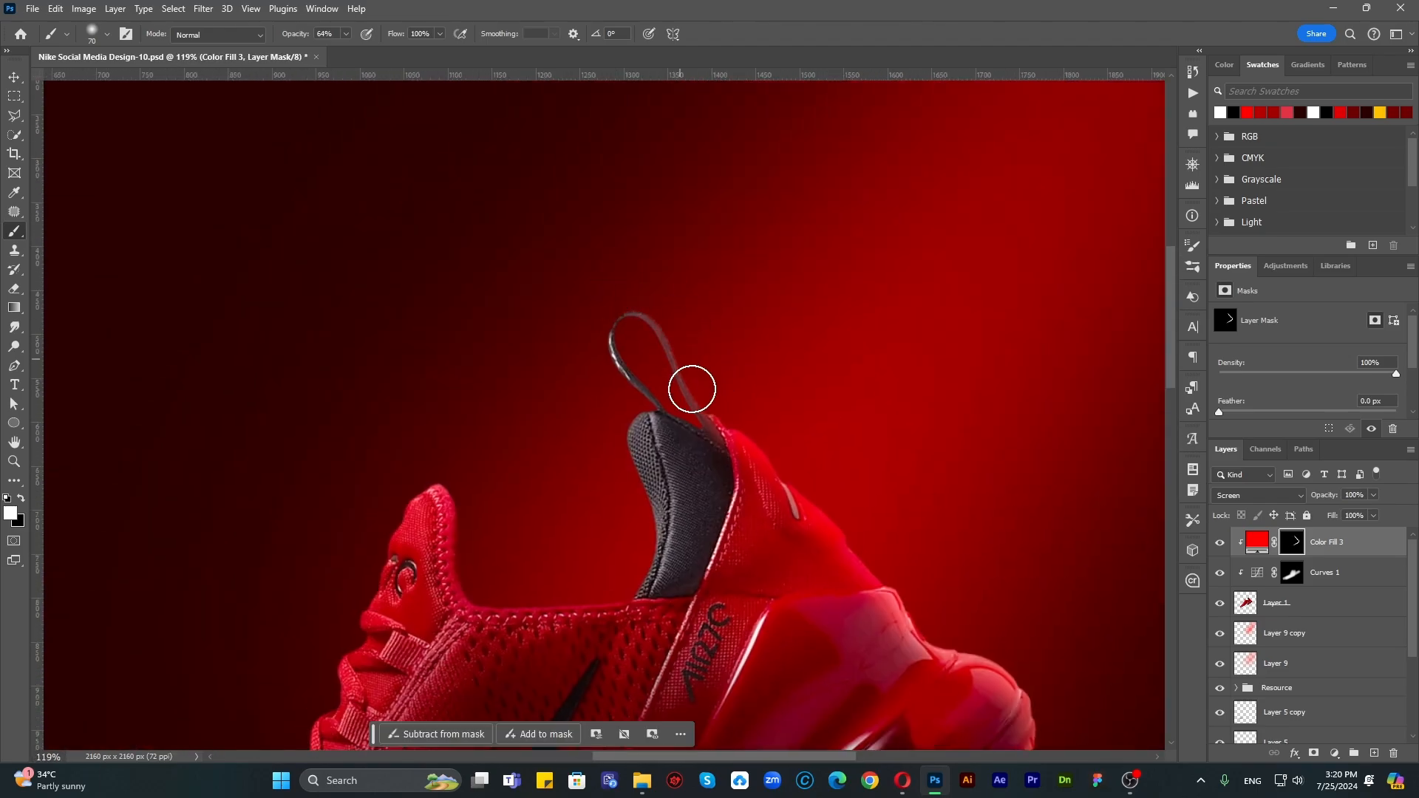
scroll(692, 377, up, 1)
scroll(702, 392, up, 4)
key(bracketleft)
key(bracketleft)
key(bracketleft)
key(bracketleft)
key(bracketleft)
key(bracketleft)
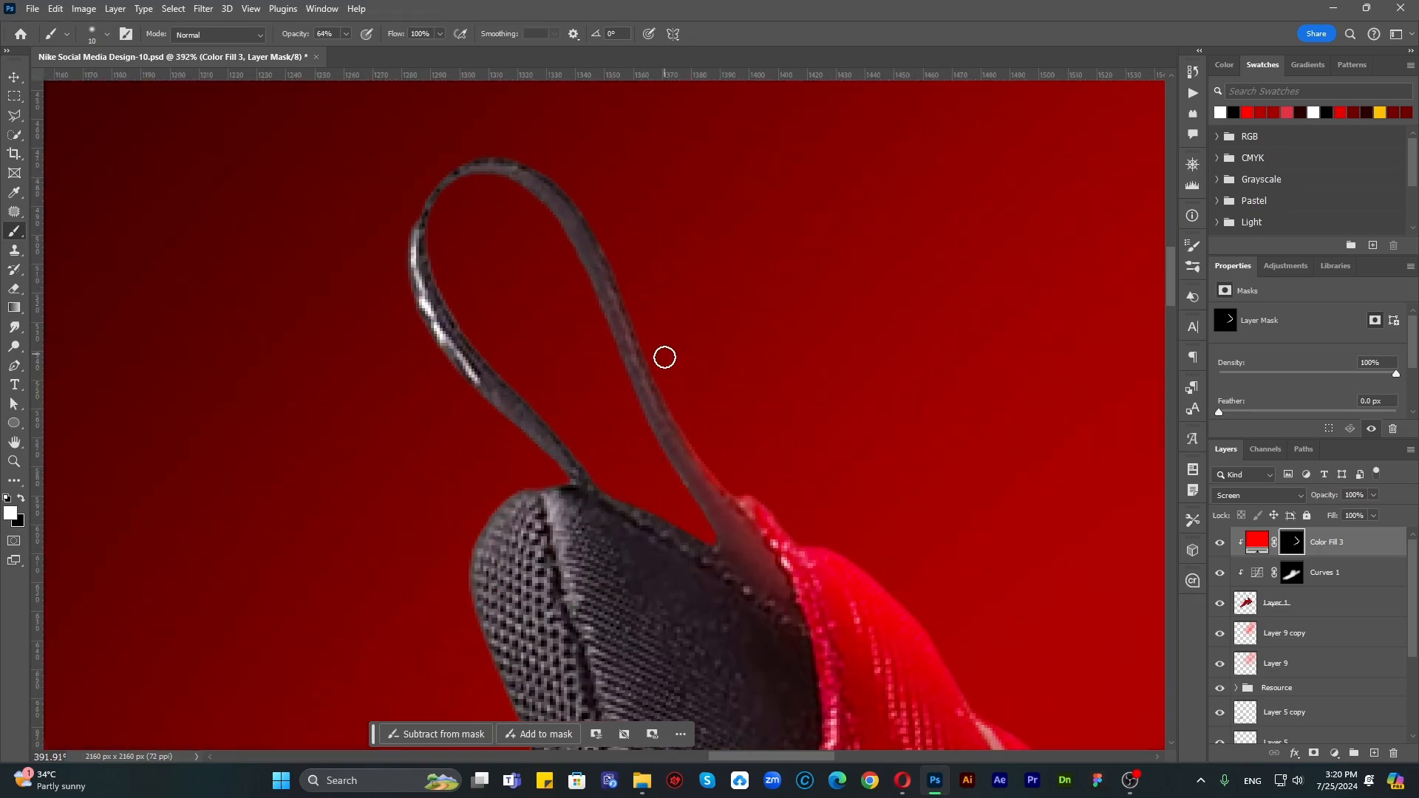
drag(692, 435, 650, 339)
mouse_move(648, 342)
mouse_down()
mouse_move(719, 367)
mouse_move(758, 434)
mouse_up()
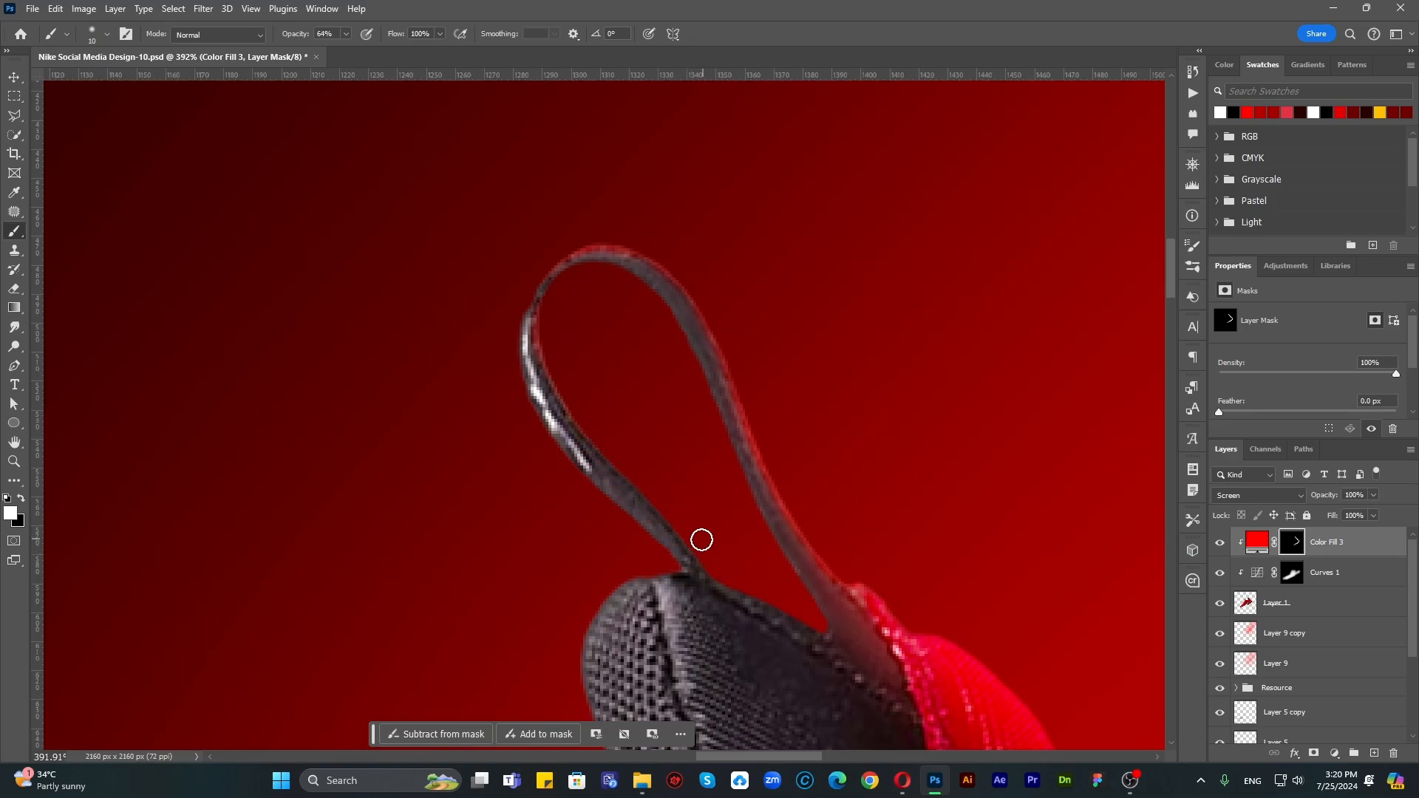
scroll(703, 539, up, 1)
scroll(610, 434, down, 1)
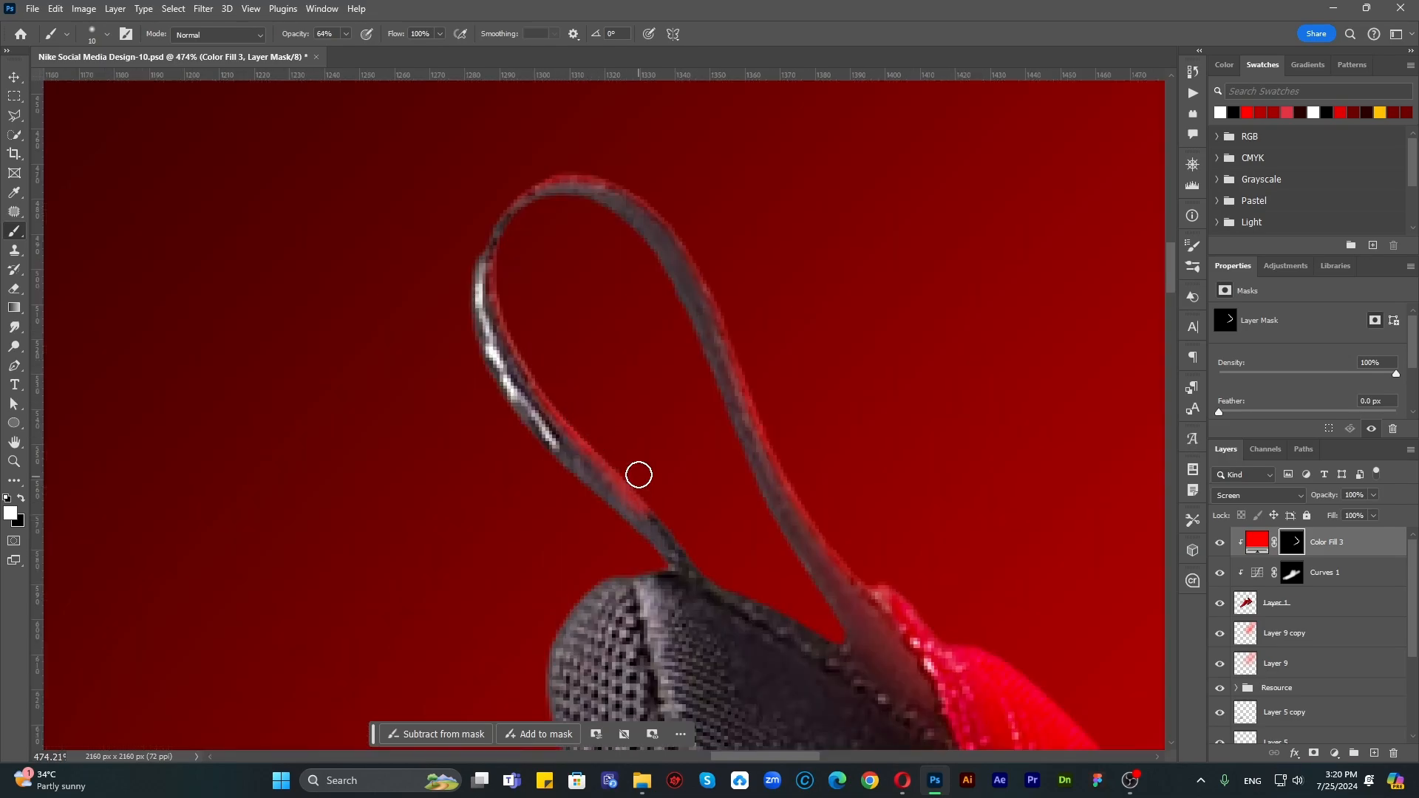
scroll(621, 462, down, 5)
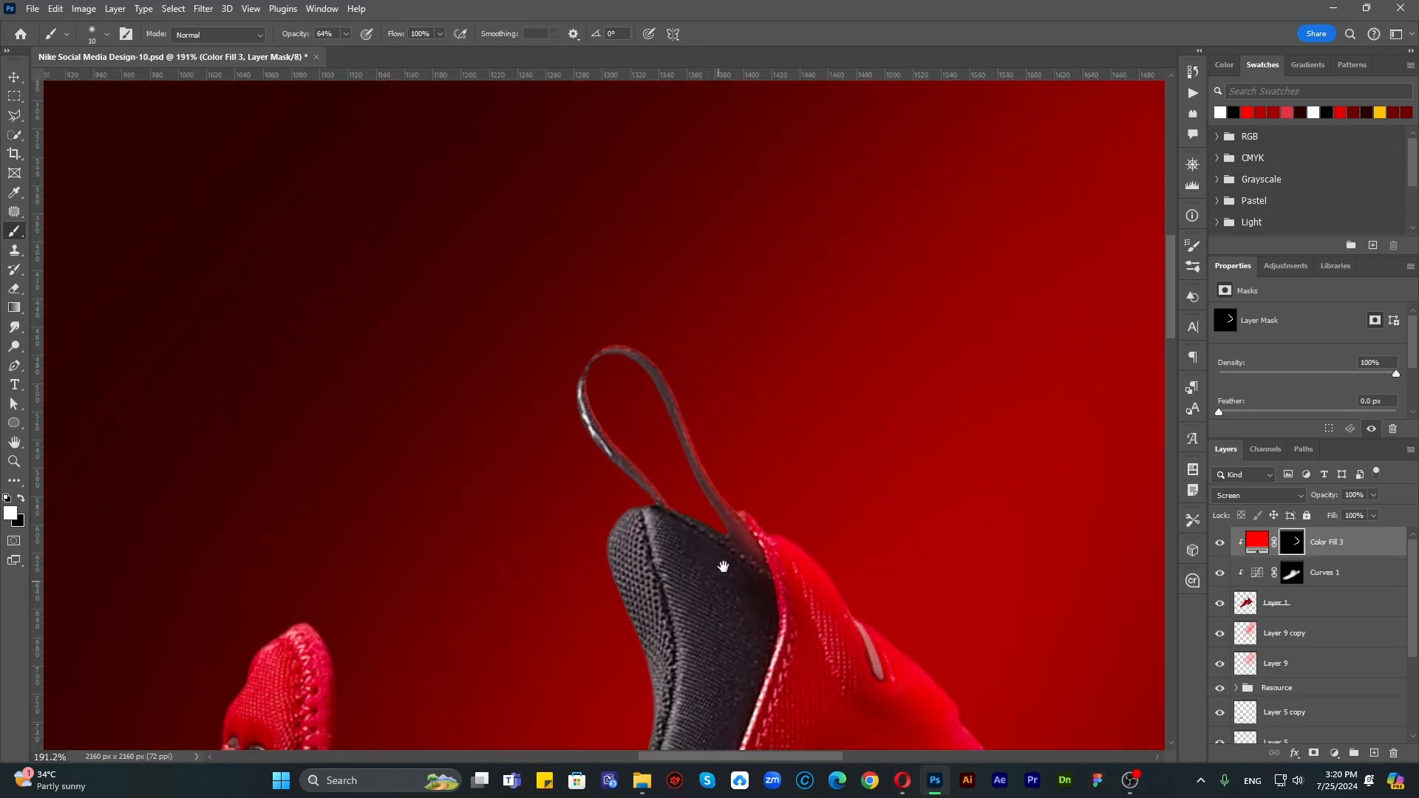
Step: Paint the red rim light with a 30 px brush along the collar, tongue, laces and upper toe edge, and clear the layer selection
scroll(672, 452, down, 3)
scroll(690, 414, up, 4)
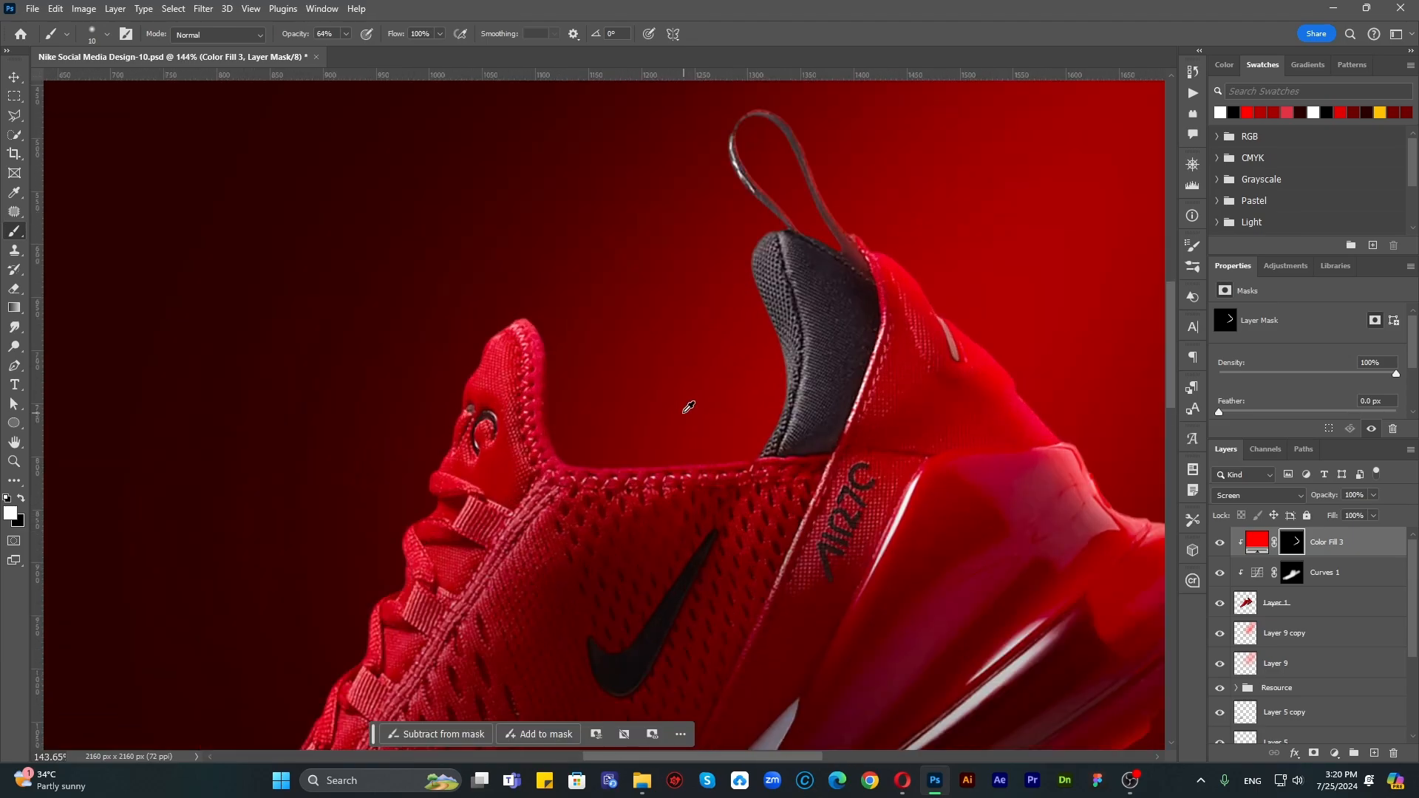
mouse_move(777, 471)
mouse_down()
mouse_move(511, 470)
mouse_move(495, 373)
mouse_up()
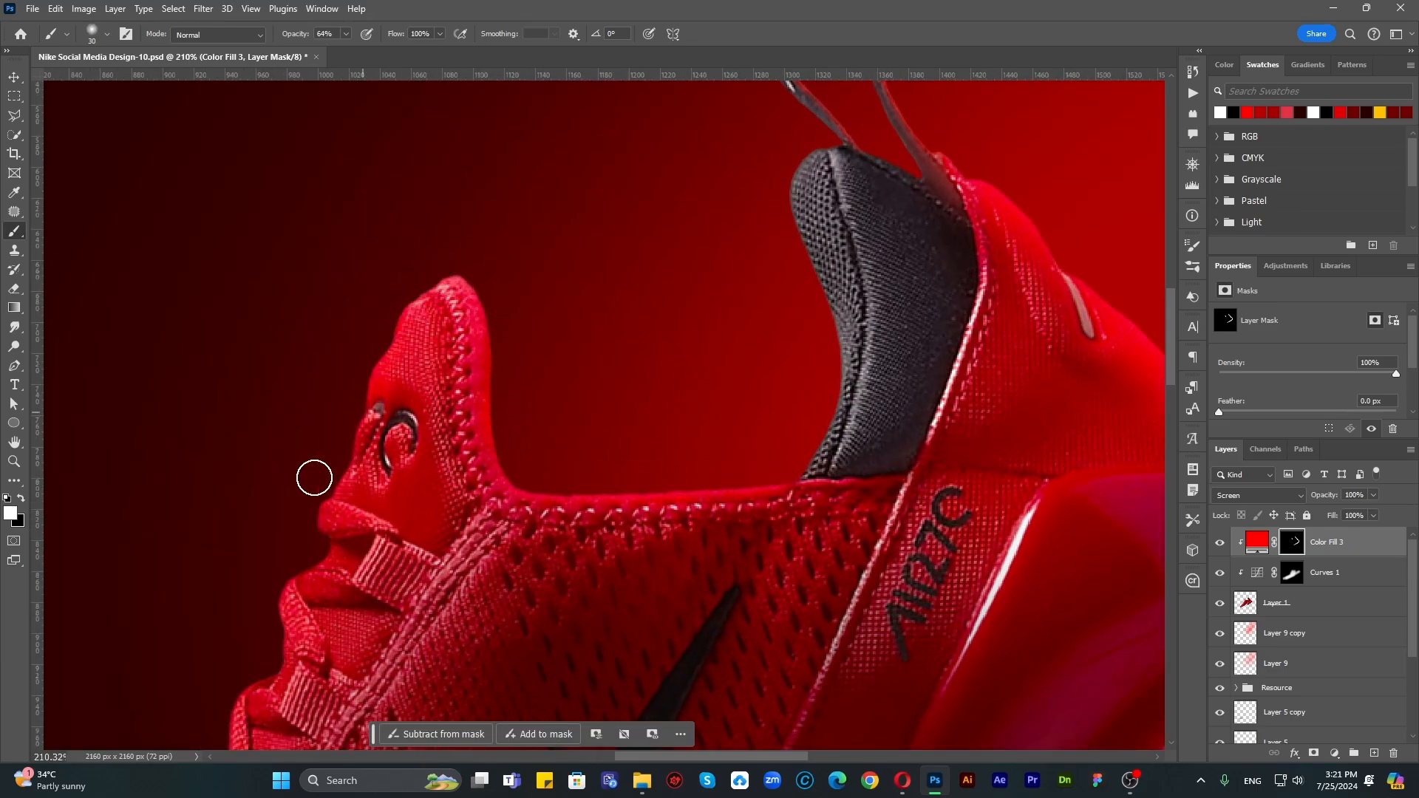
drag(365, 365, 593, 173)
drag(539, 345, 584, 191)
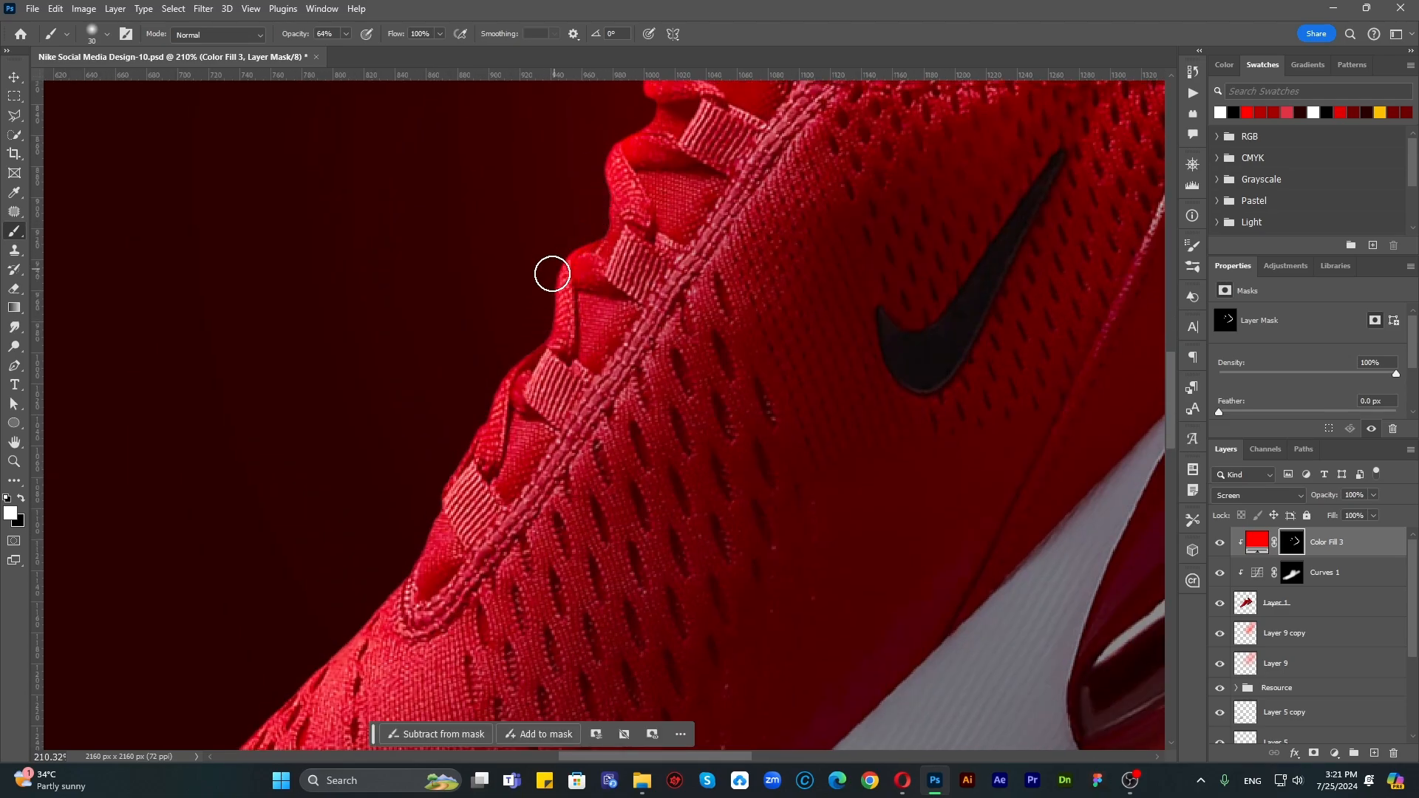
drag(412, 554, 591, 316)
drag(341, 592, 611, 276)
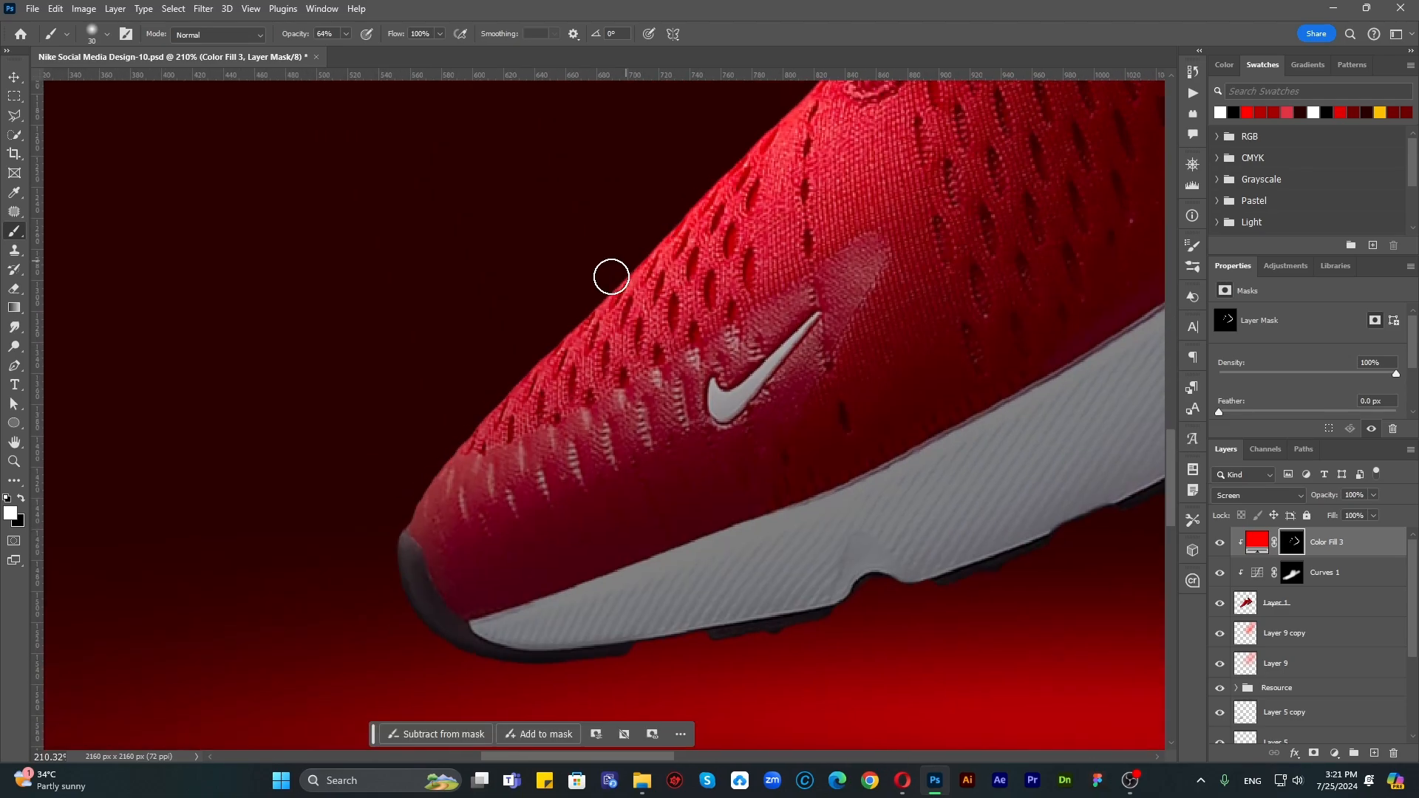
scroll(502, 506, down, 8)
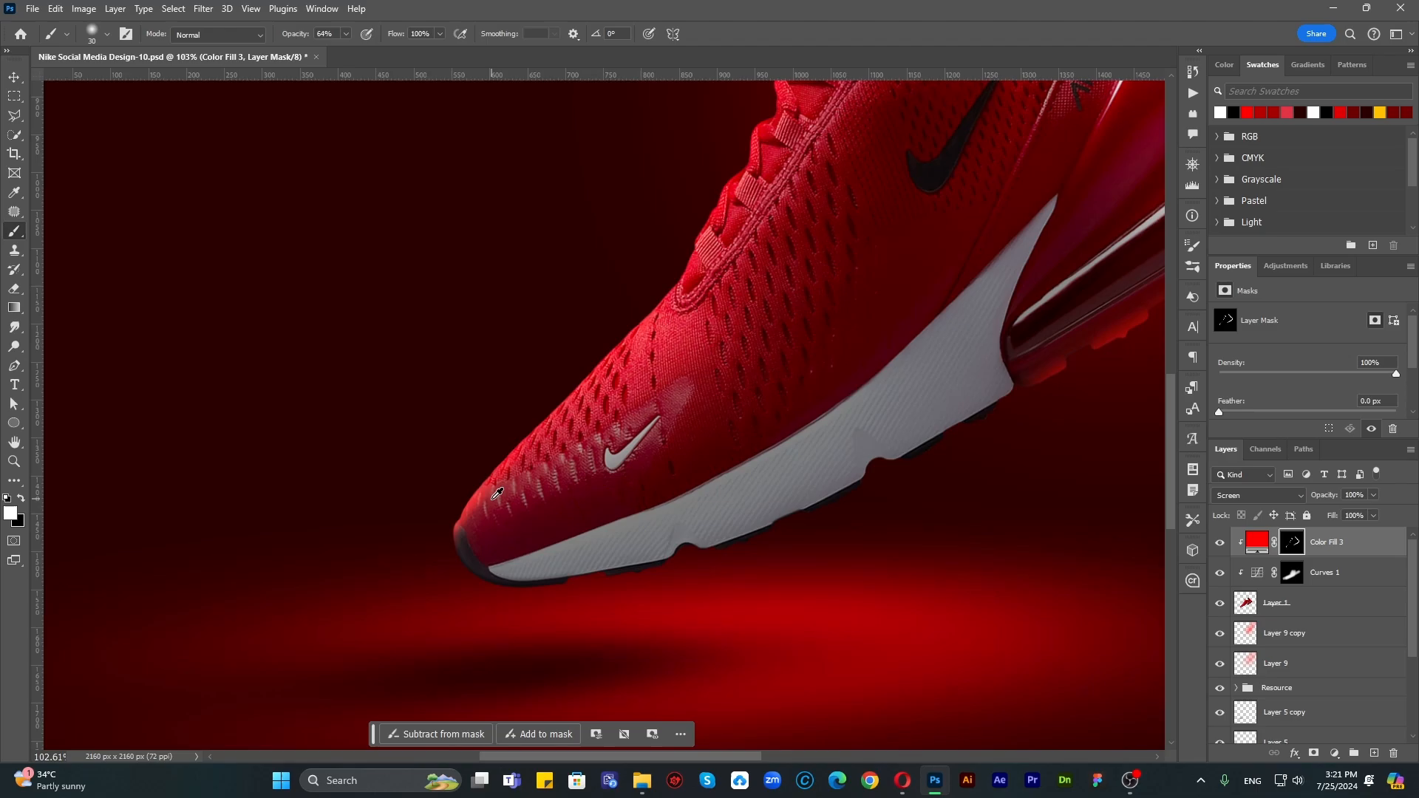
key(v)
scroll(721, 440, down, 3)
click(976, 466)
Step: Preview other blend modes on the clipped red fill layer and keep Screen
scroll(739, 465, up, 4)
click(743, 416)
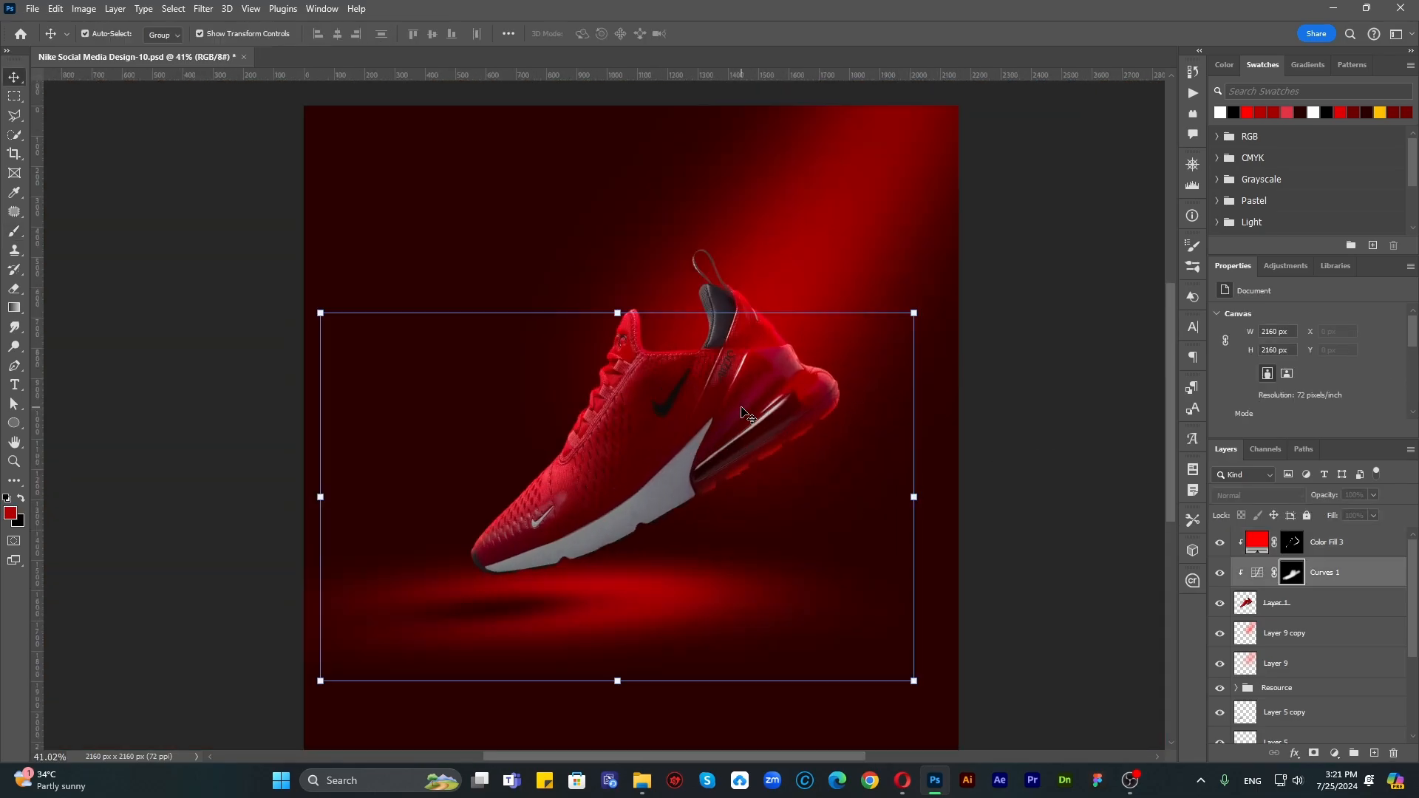
scroll(736, 411, up, 3)
click(1260, 542)
click(1272, 495)
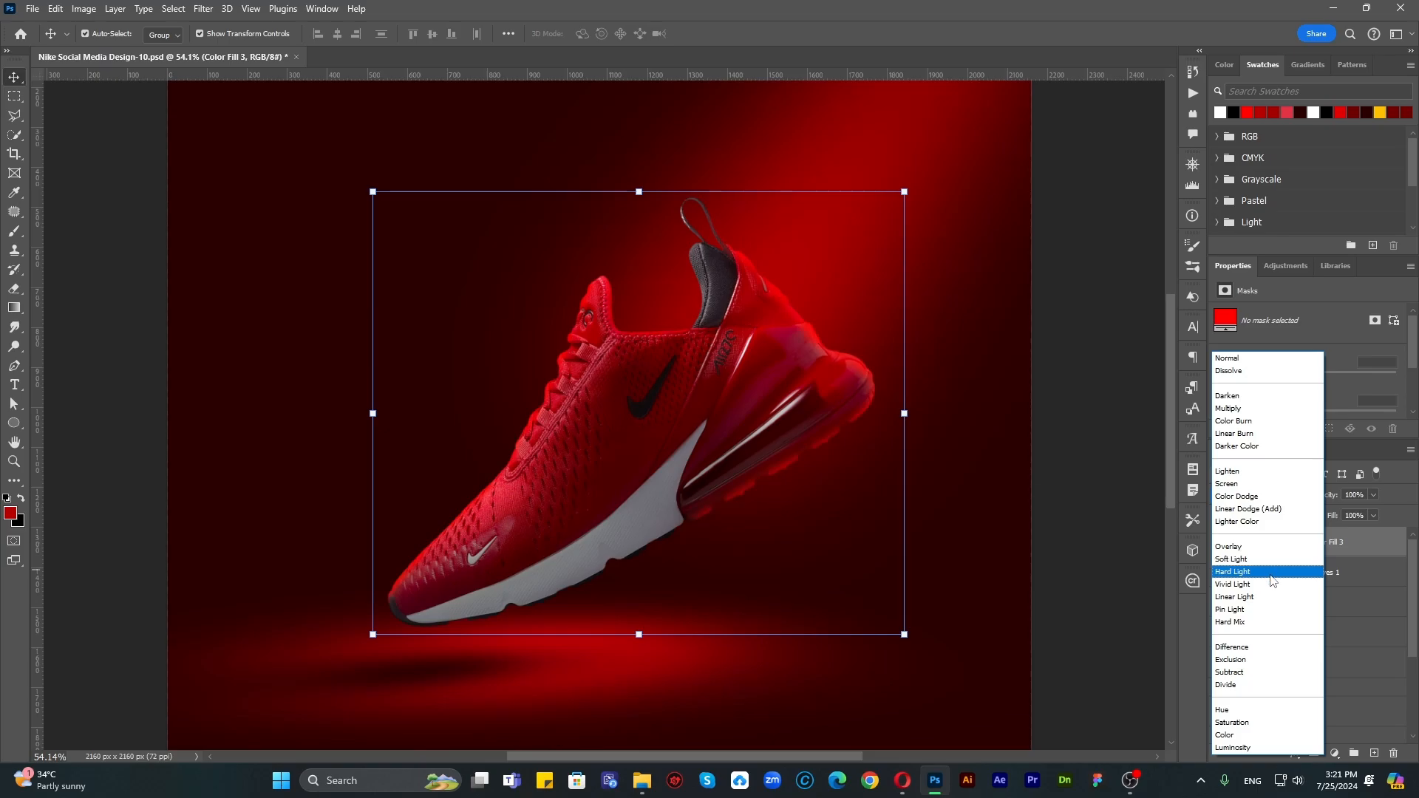
key(Down)
key(Down)
key(Down)
key(Down)
key(Down)
key(Down)
key(Down)
key(Down)
key(Down)
key(Down)
key(Down)
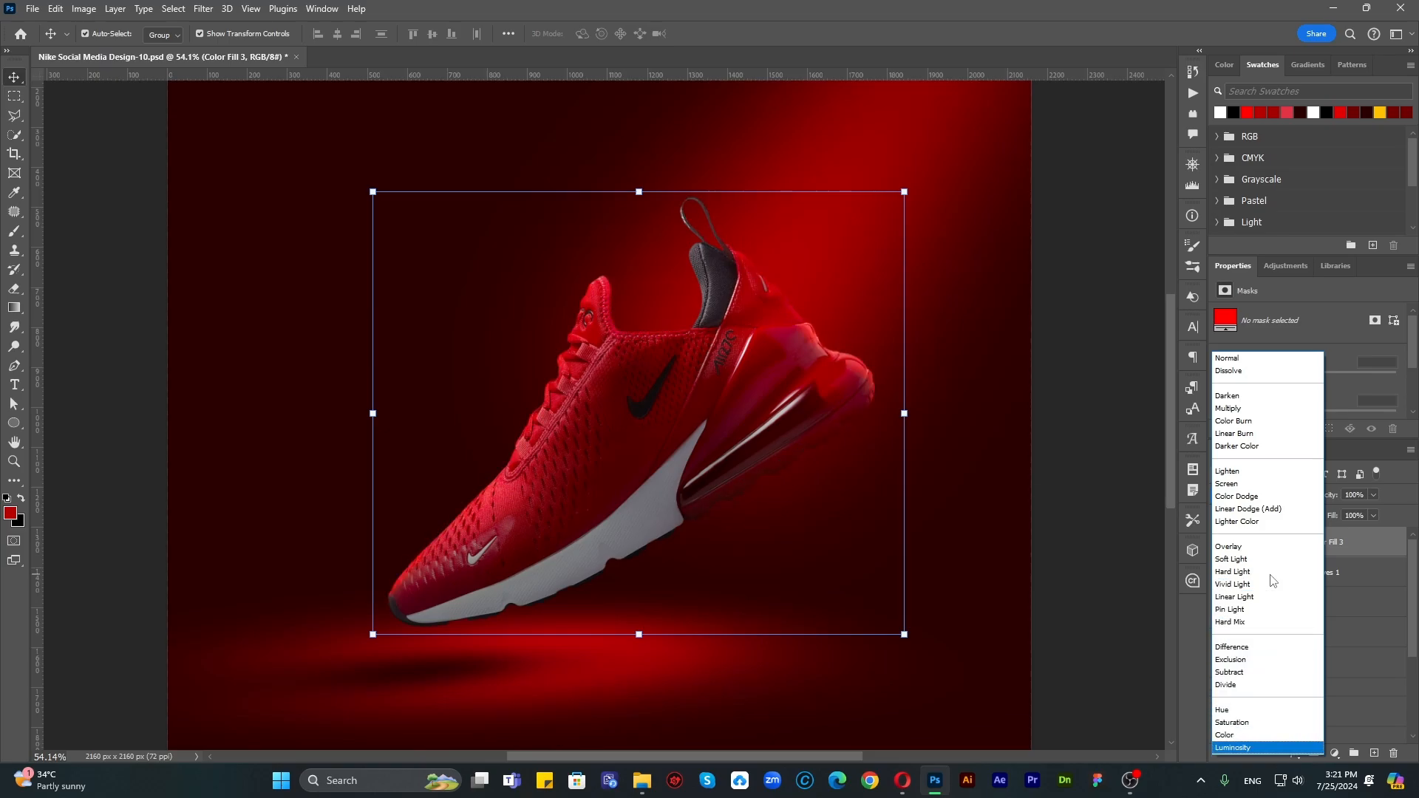
click(1259, 485)
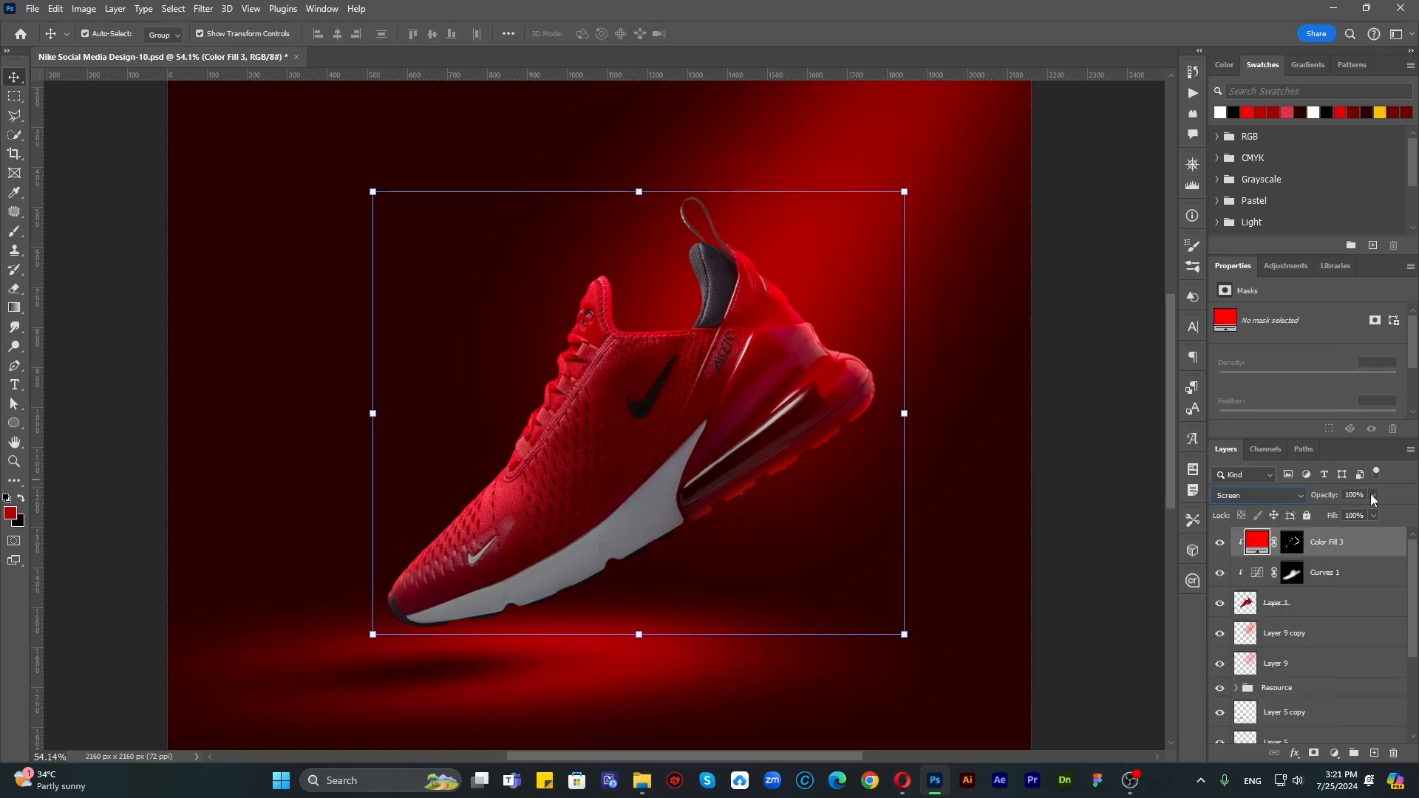
Step: Set the opacity of the clipped red fill layer to 80% and clear the layer selection
click(1365, 494)
text(80)
click(1083, 503)
scroll(1083, 503, down, 3)
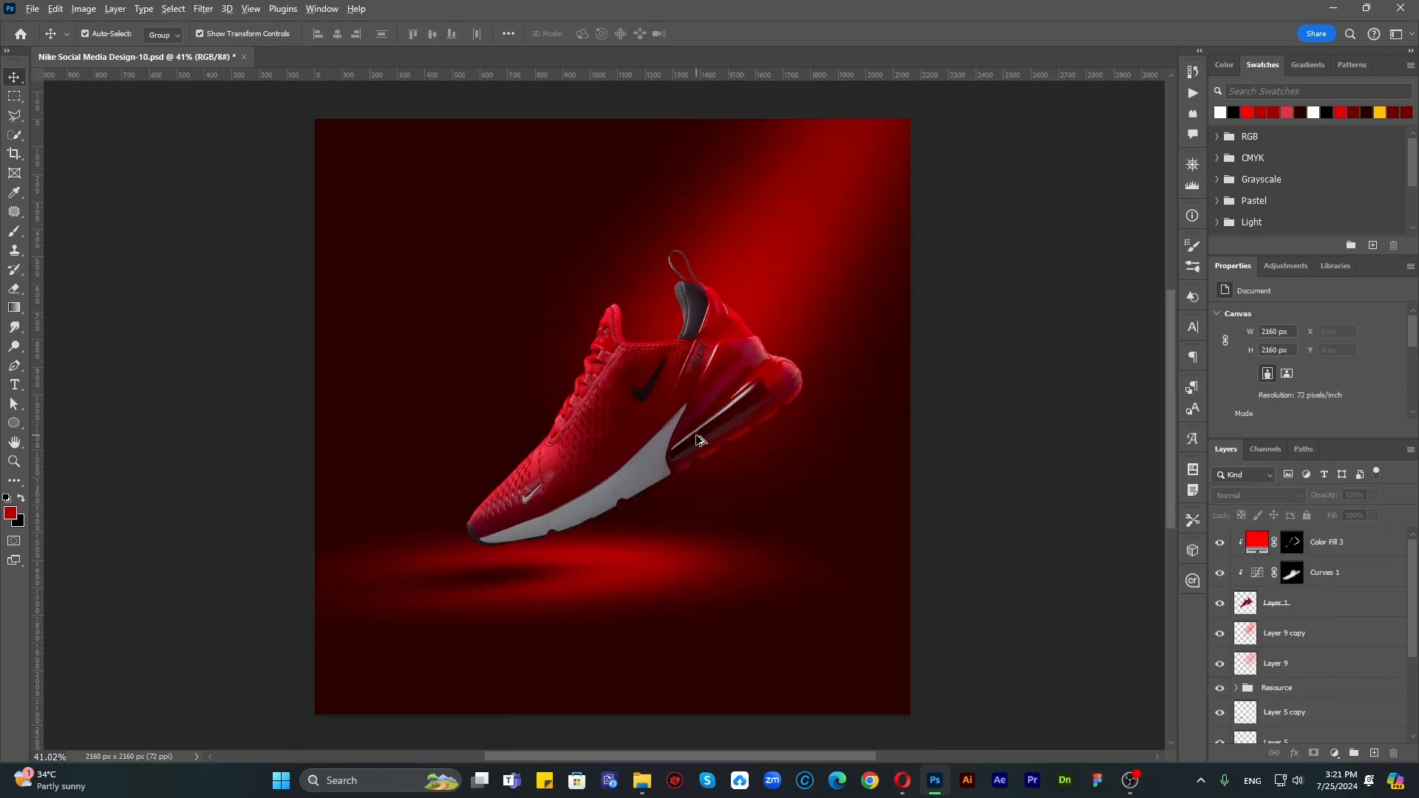
Step: Add a layer mask to Layer 9 copy and soften the light beam's edges by painting black with a 900 px soft brush at 64% opacity
scroll(698, 440, down, 2)
scroll(708, 428, up, 3)
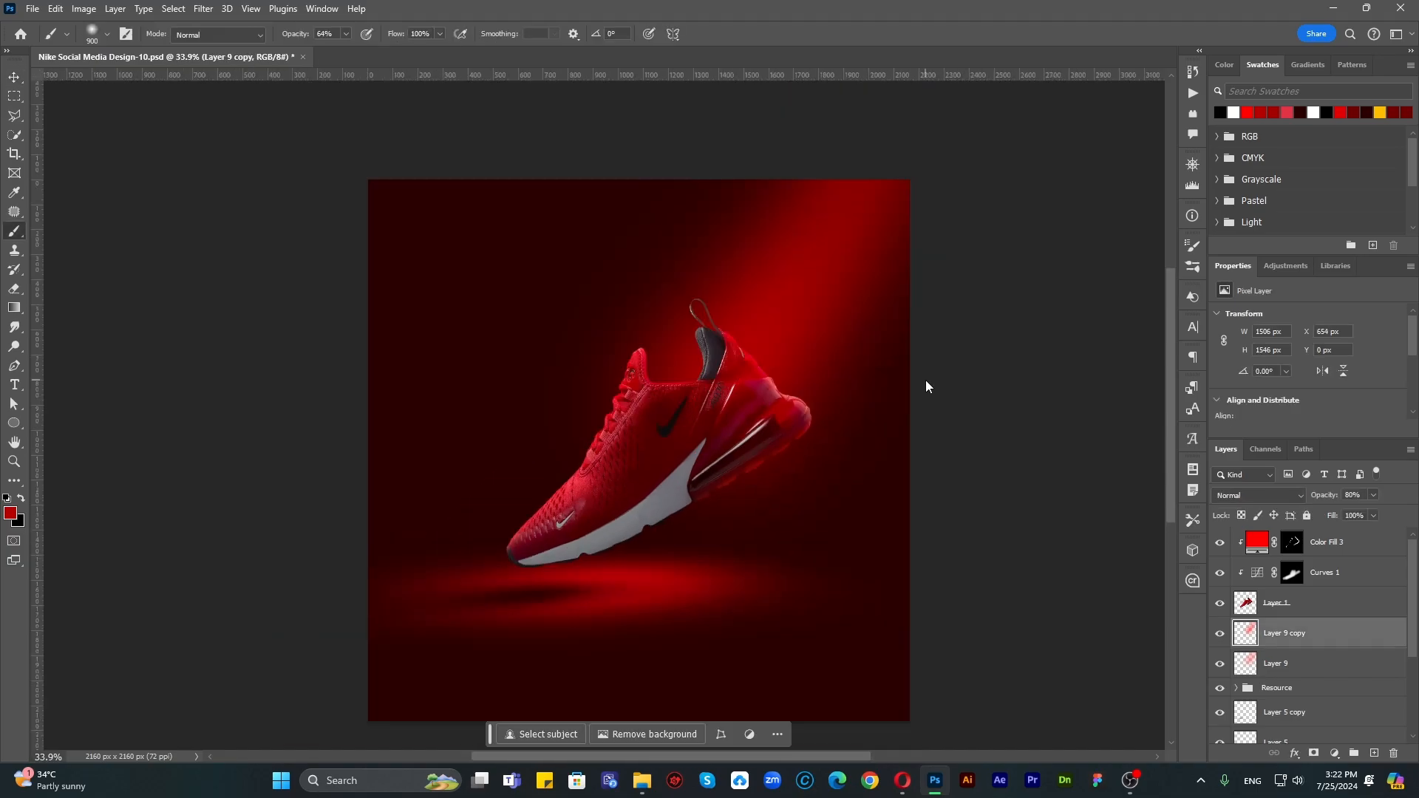
click(1318, 754)
key(d)
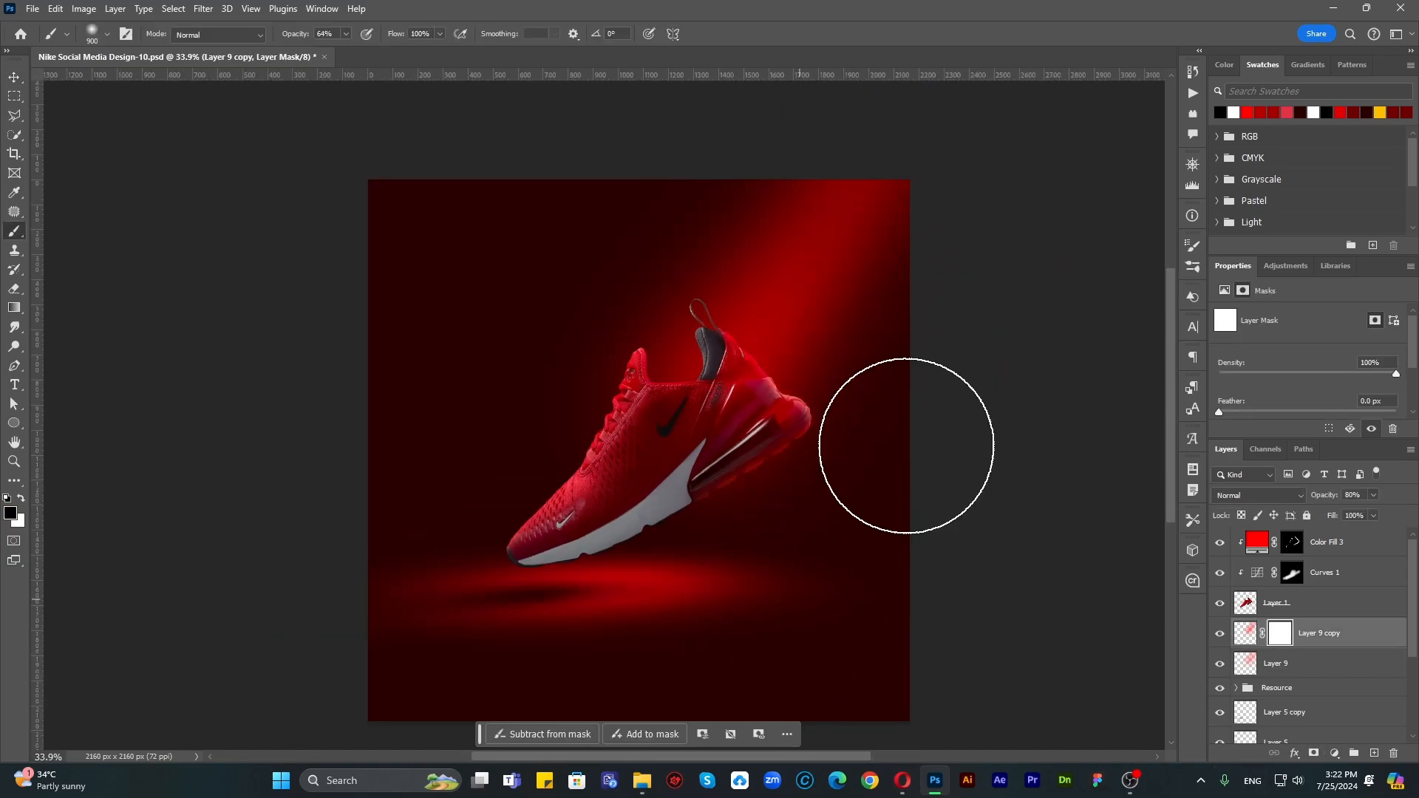
drag(748, 338, 604, 542)
drag(640, 317, 373, 546)
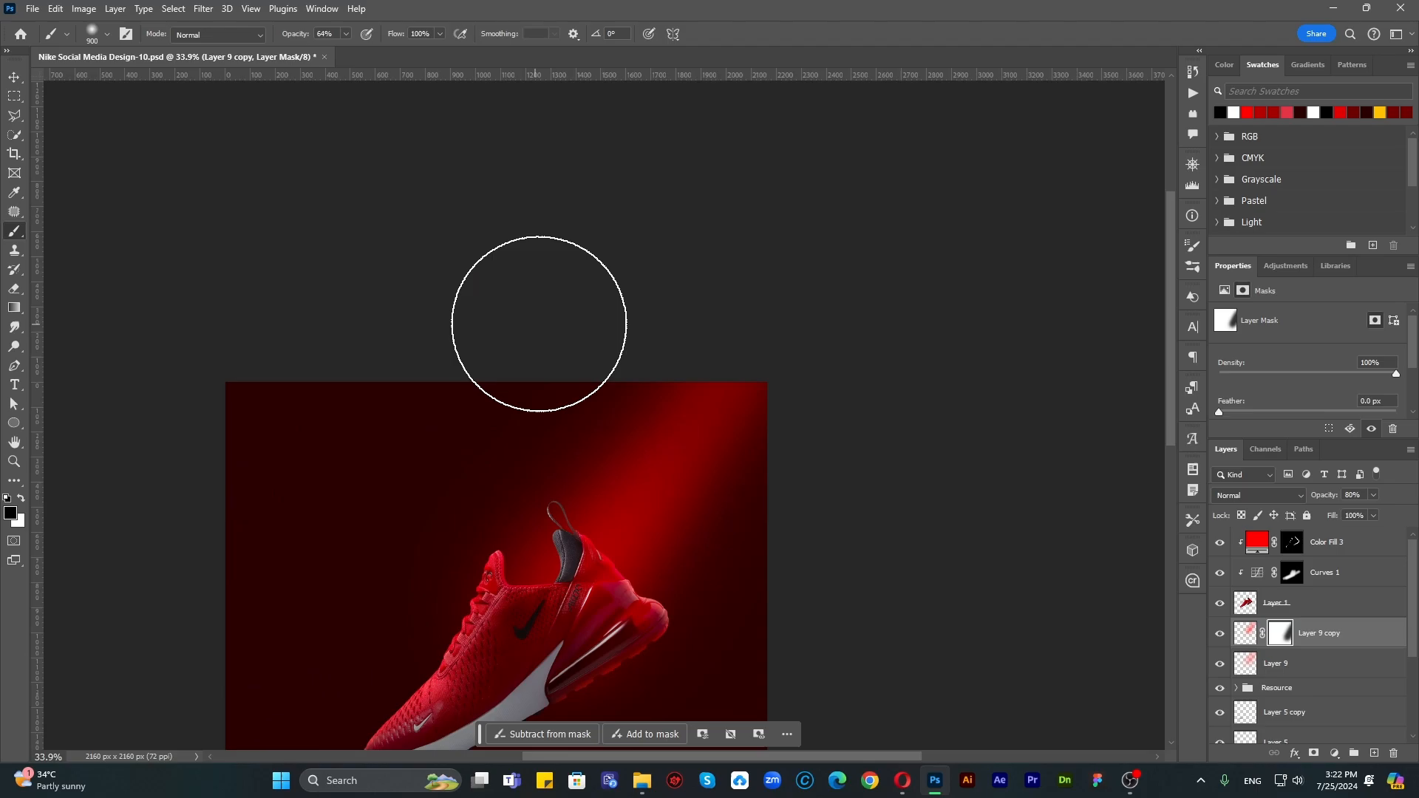
drag(681, 295, 412, 565)
drag(779, 471, 791, 309)
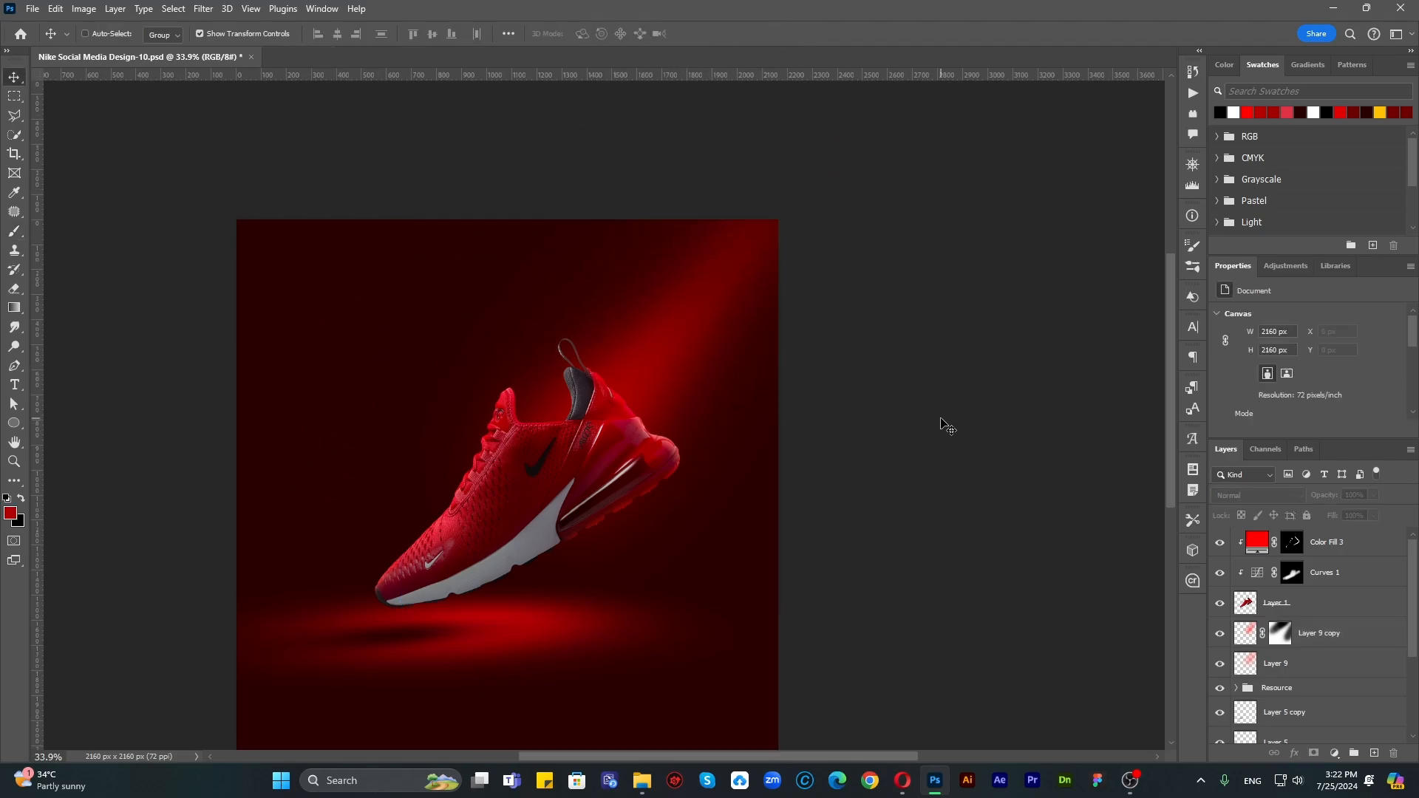
key(ctrl+0)
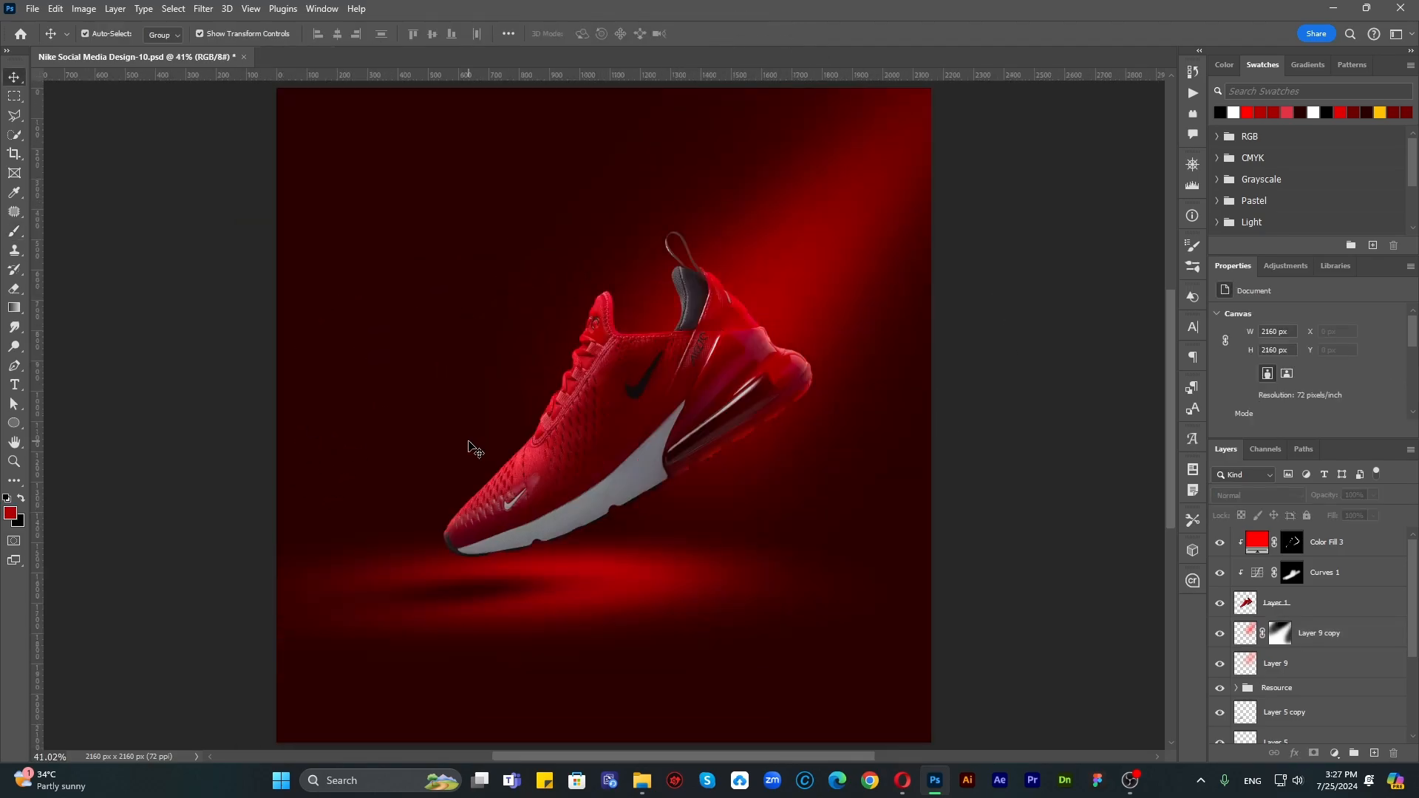
Step: Add a Brightness/Contrast adjustment layer above all layers and raise its brightness slightly
click(1334, 755)
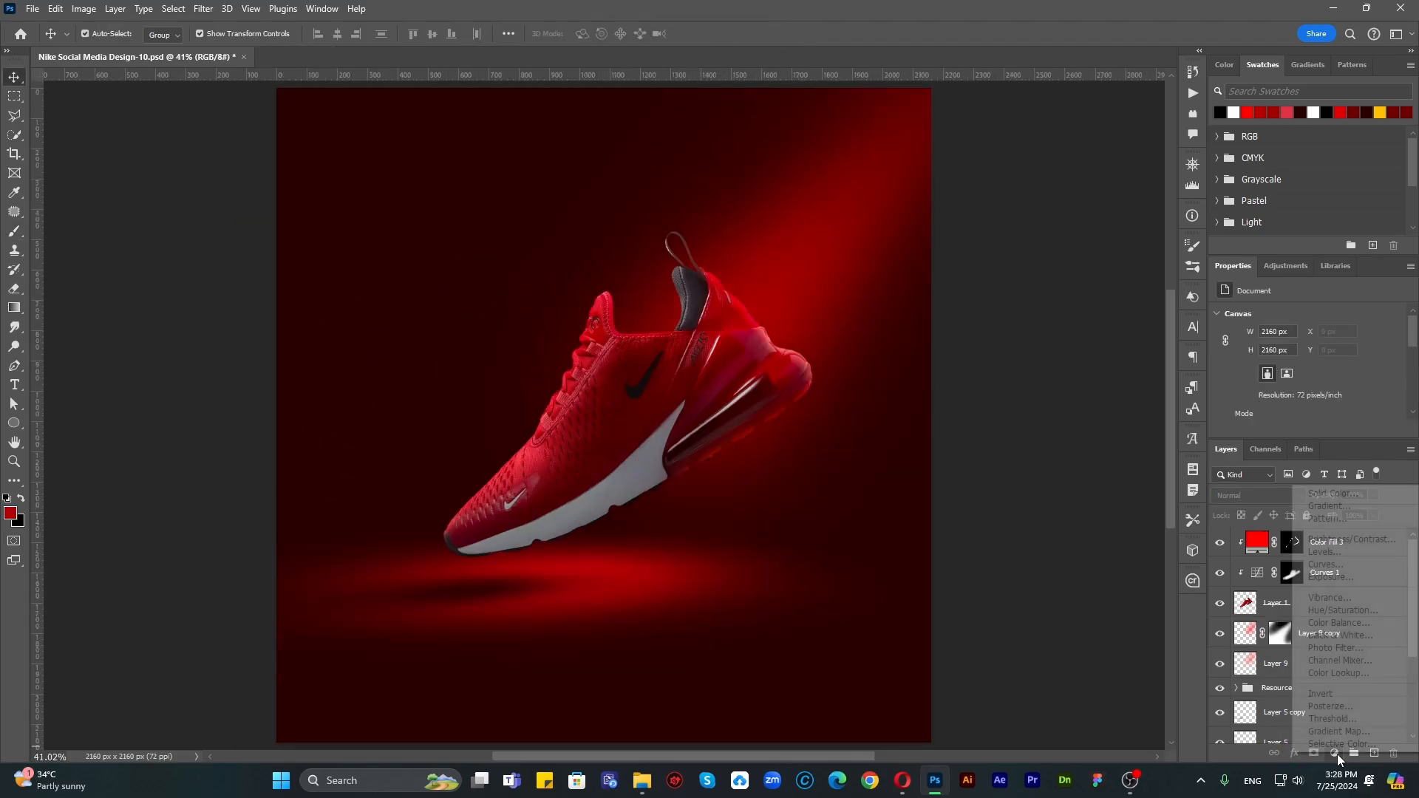
click(1346, 543)
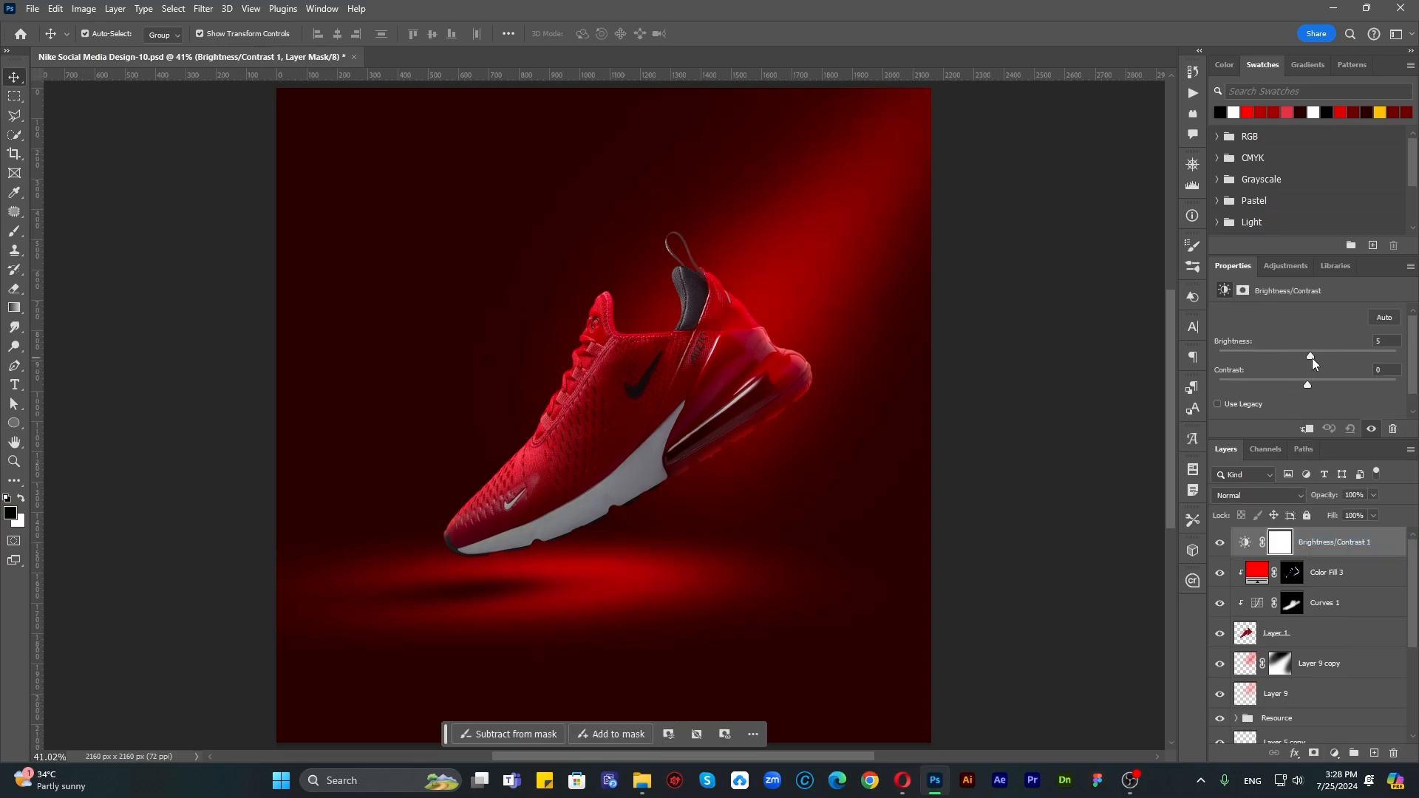
mouse_move(1309, 358)
mouse_down()
mouse_move(1331, 385)
mouse_move(1324, 358)
mouse_up()
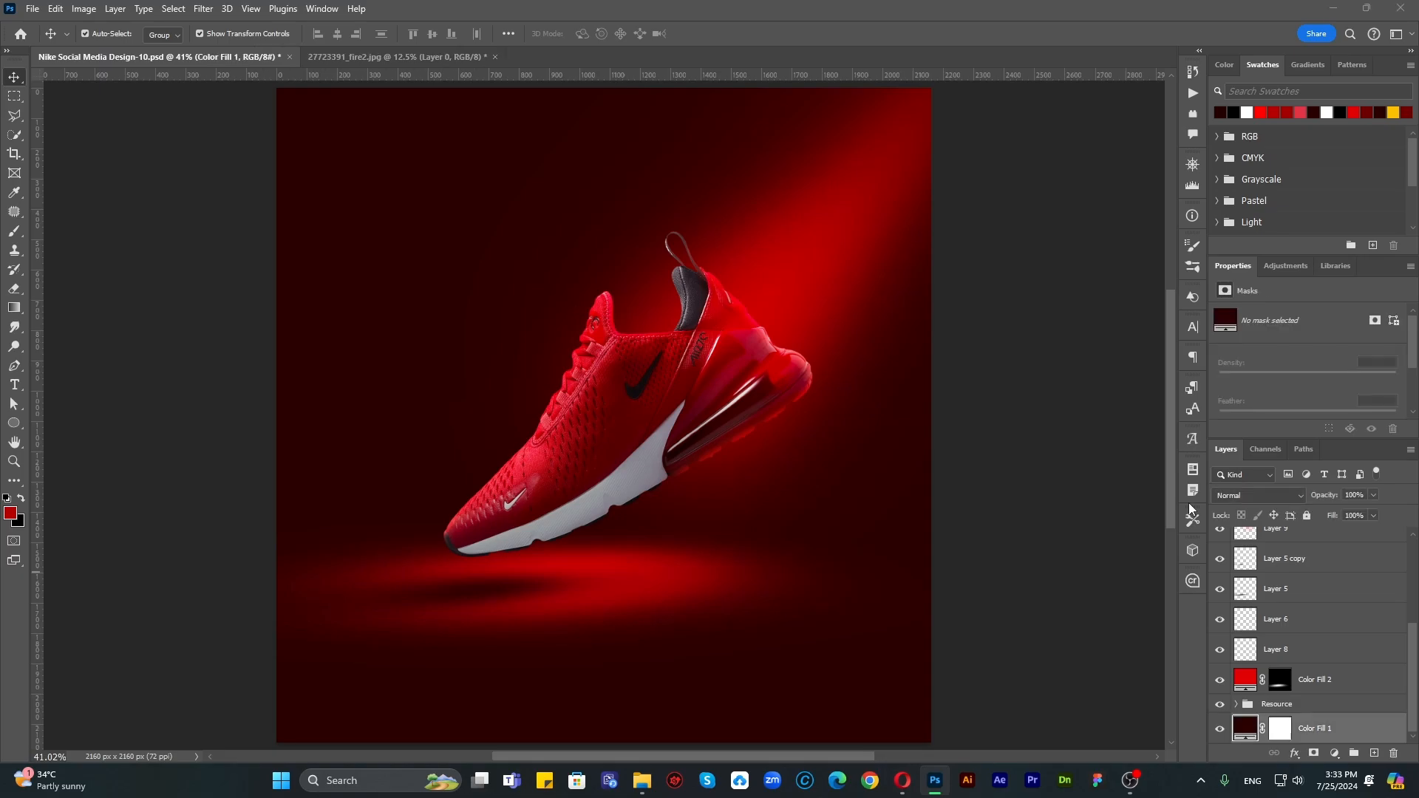
Step: Set the colour of the dark background fill layer to #240100
click(1220, 317)
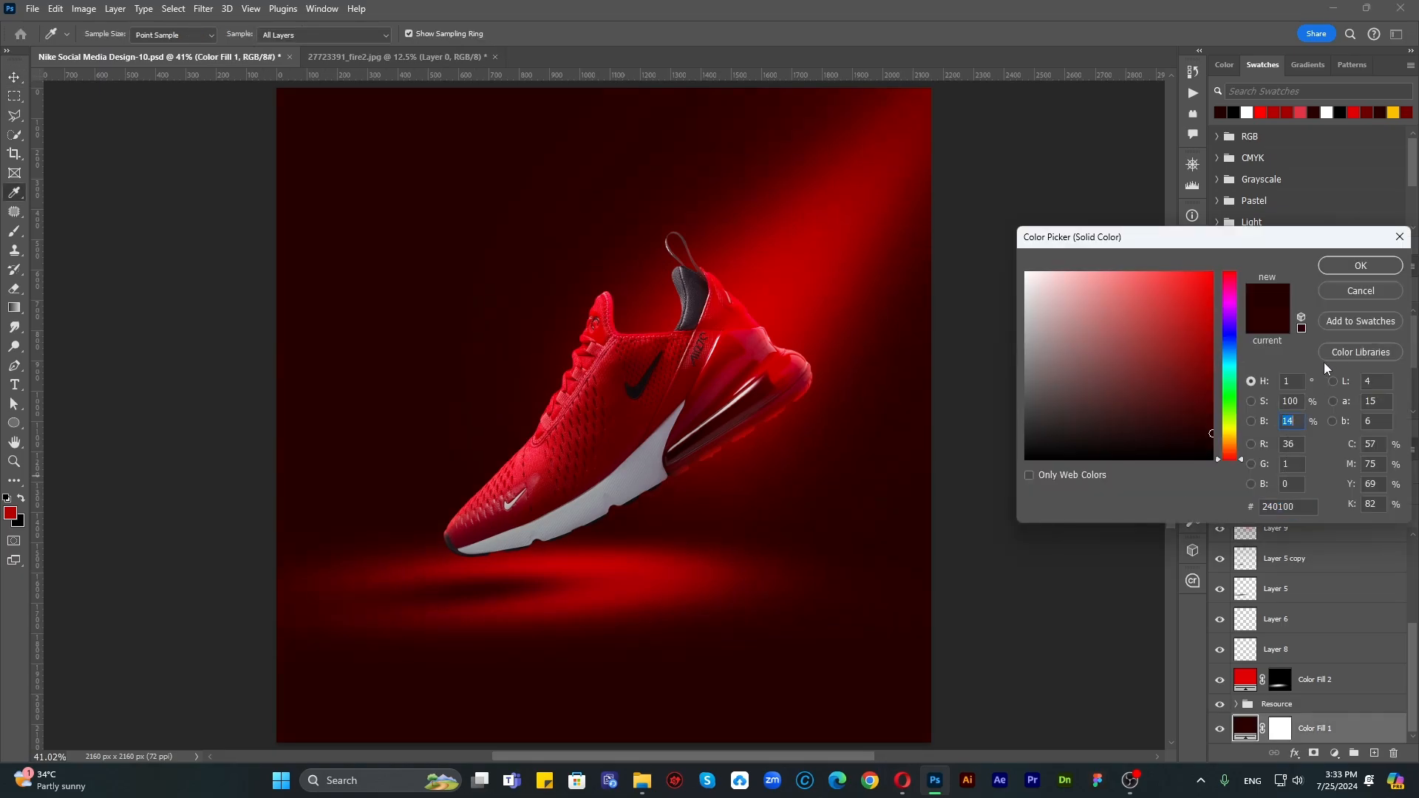
click(1360, 266)
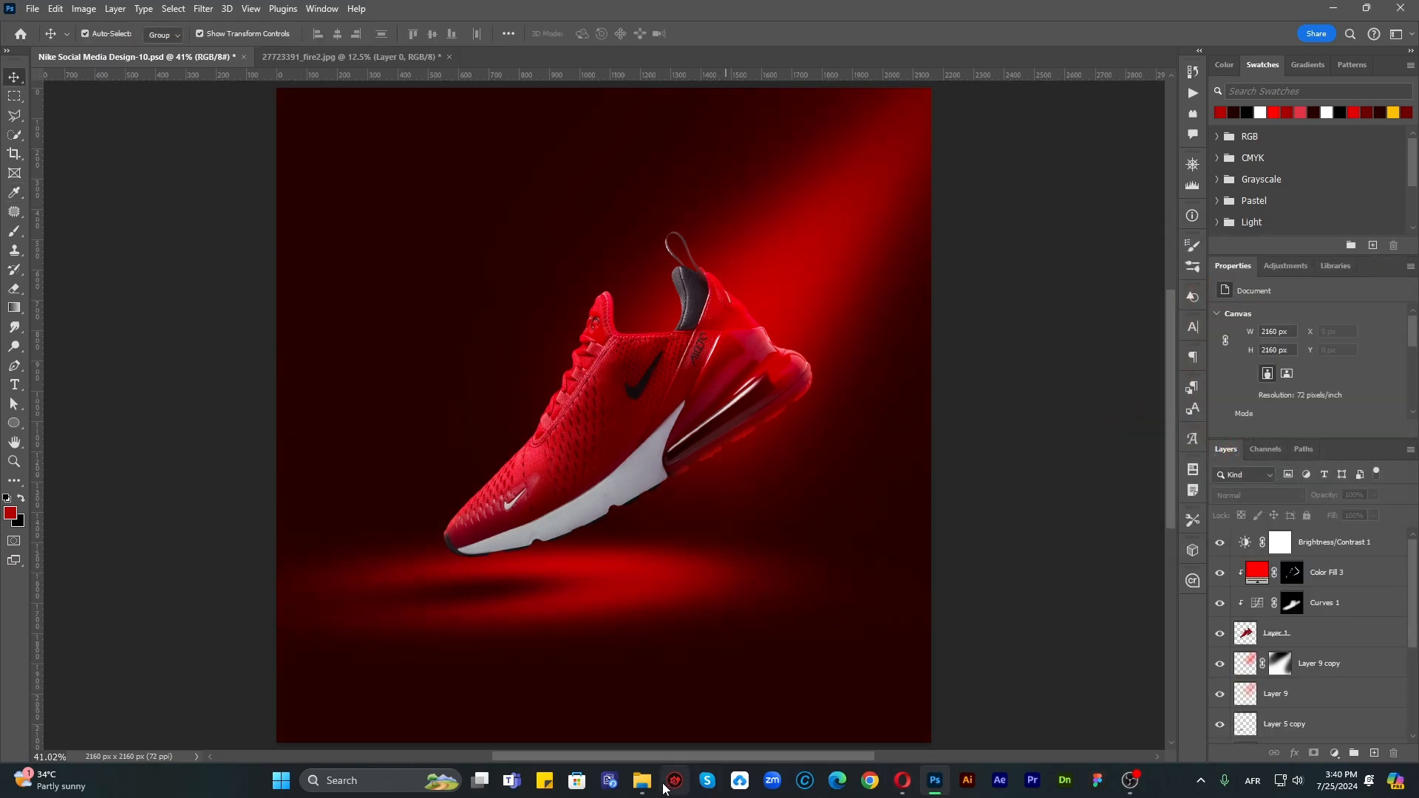
Step: Place the smoke image 2542 from the Downloads folder and reorder its layer to sit just above Color Fill 2
click(643, 782)
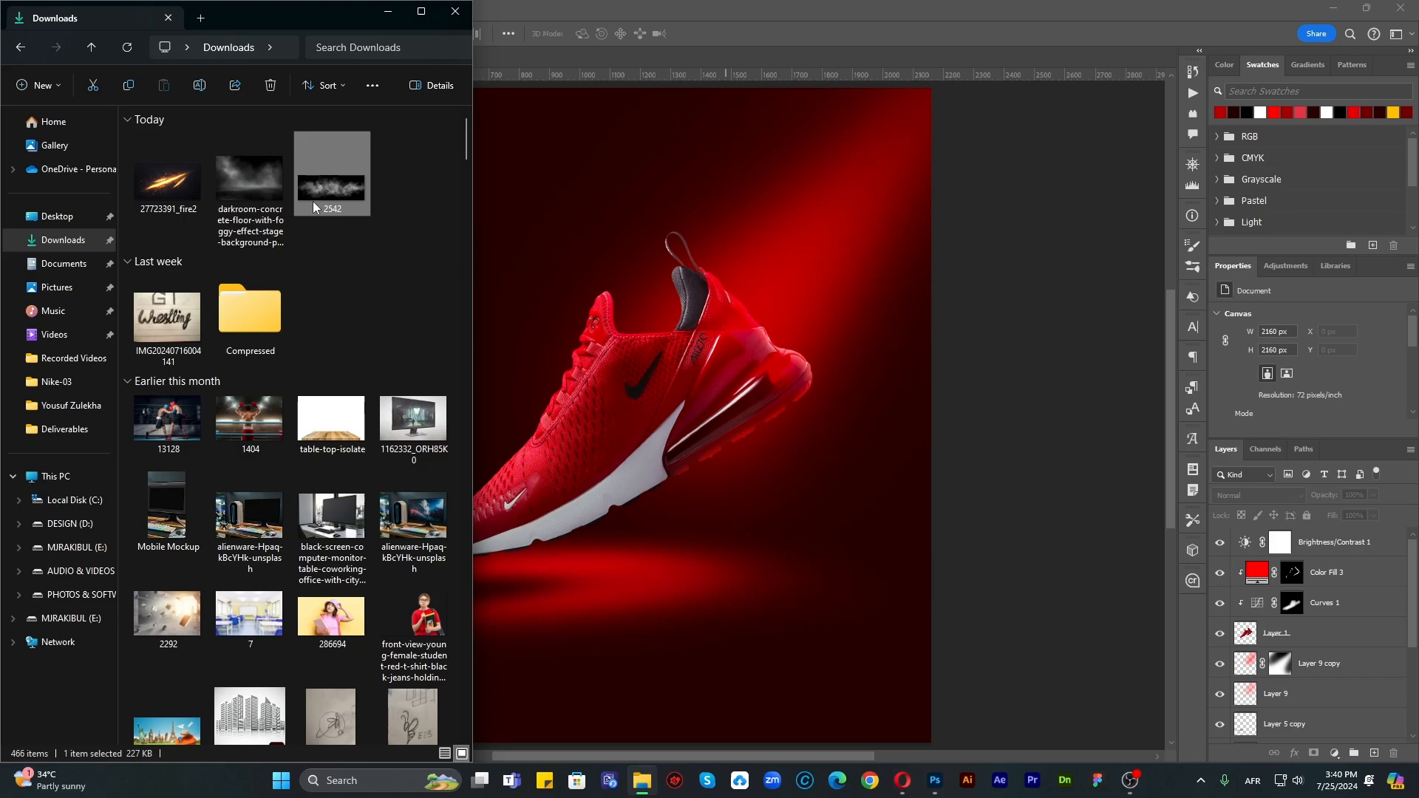
drag(330, 159, 669, 295)
drag(1305, 553, 1321, 644)
mouse_move(1320, 642)
mouse_down()
mouse_move(1321, 690)
mouse_move(1326, 650)
mouse_up()
drag(1327, 643, 1327, 677)
Step: Set the smoke layer's blend mode to Color Dodge and its opacity to 75%
click(1271, 498)
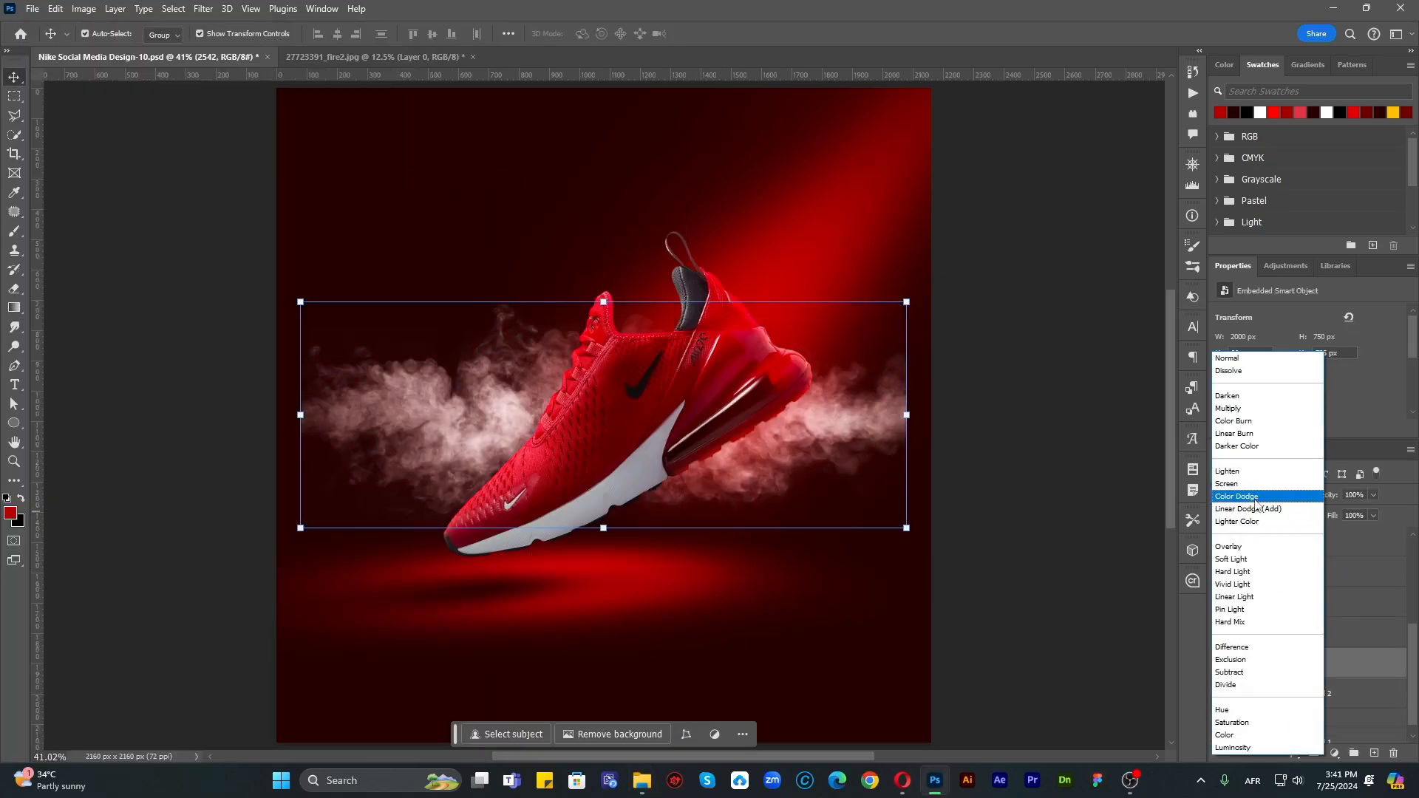
click(1247, 497)
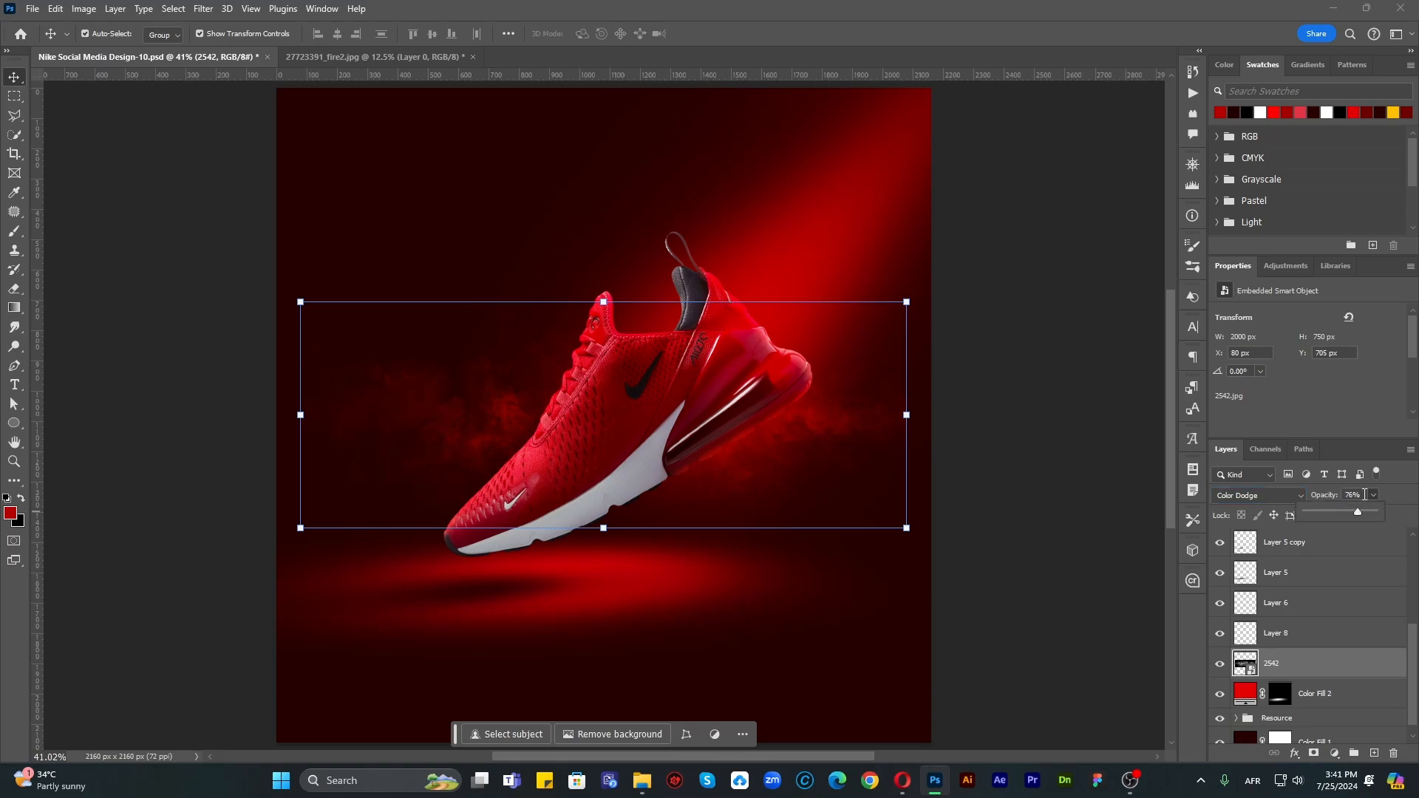
drag(1309, 501, 1308, 501)
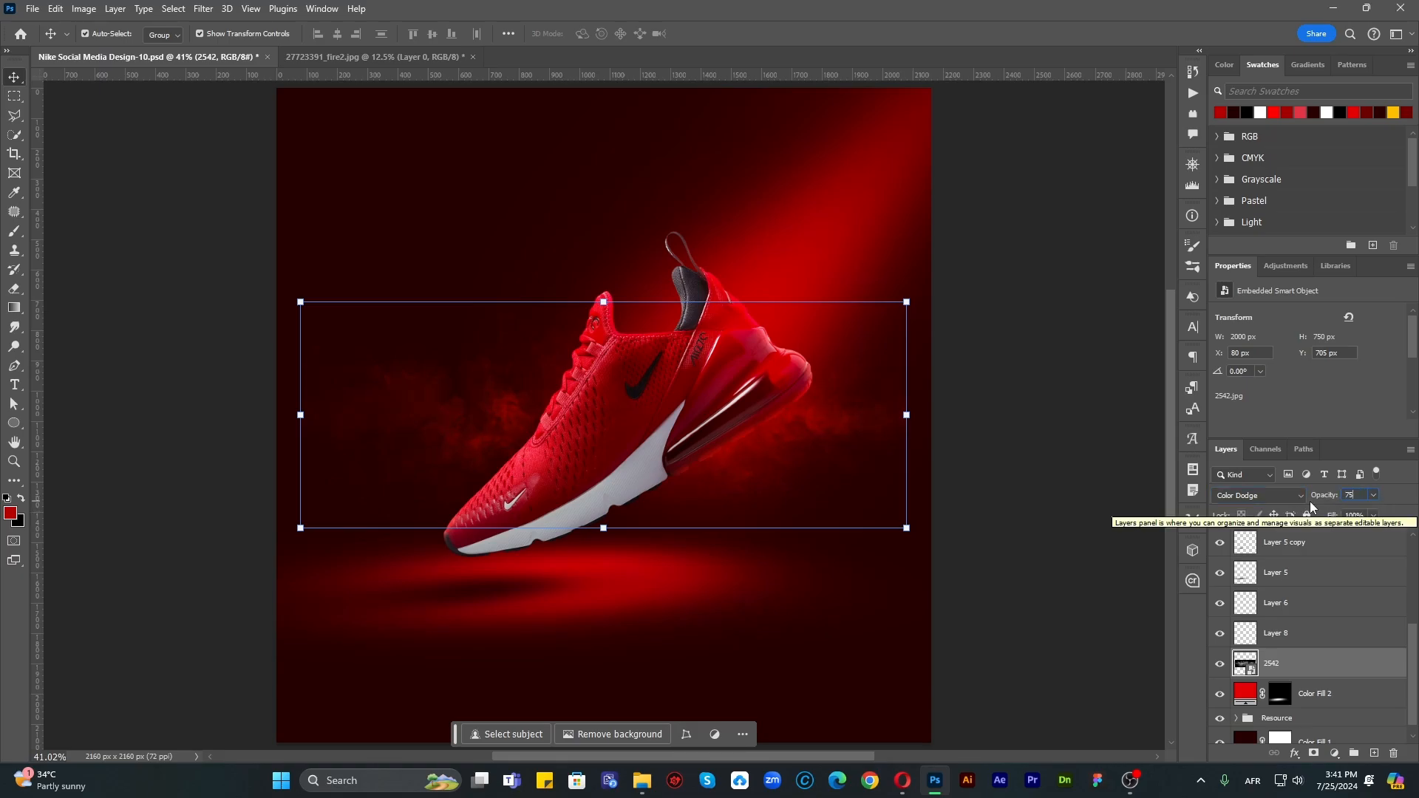
Step: Add a mask to the smoke layer and hide the smoke's outer areas with a 500 px soft black brush
click(1313, 753)
key(b)
key(d)
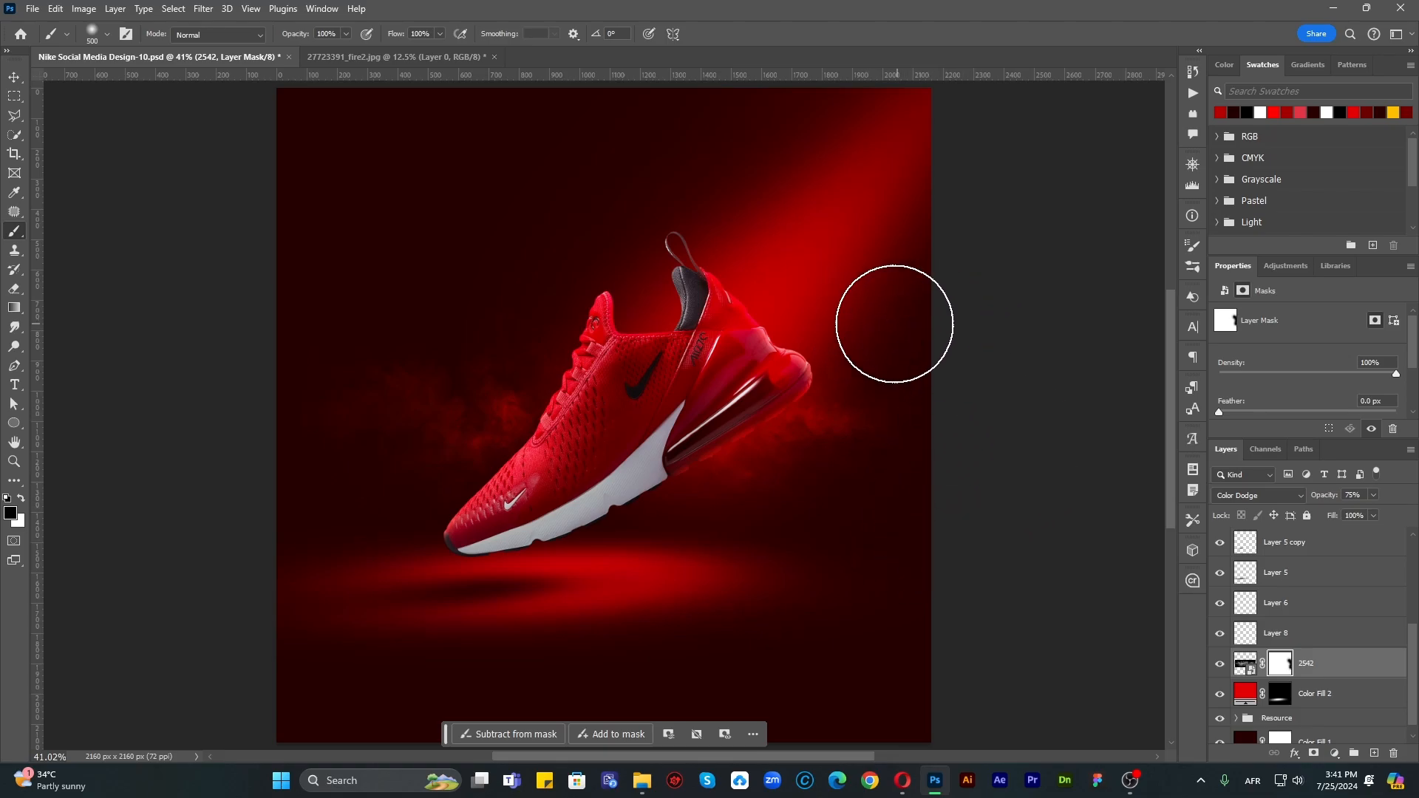
click(325, 330)
click(352, 516)
click(662, 574)
click(768, 585)
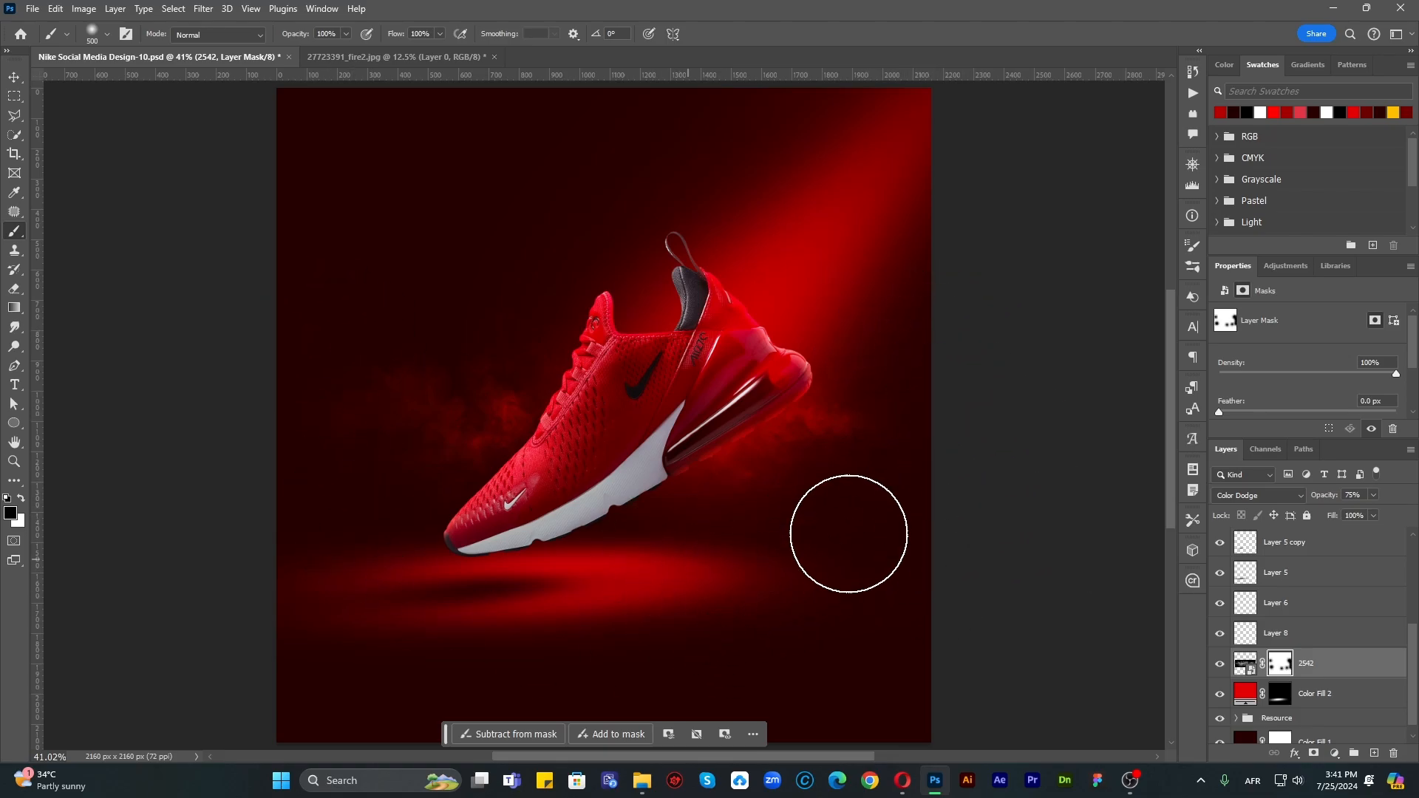
Step: Nudge the smoke layer slightly down and to the right behind the shoe, and clear the layer selection
key(v)
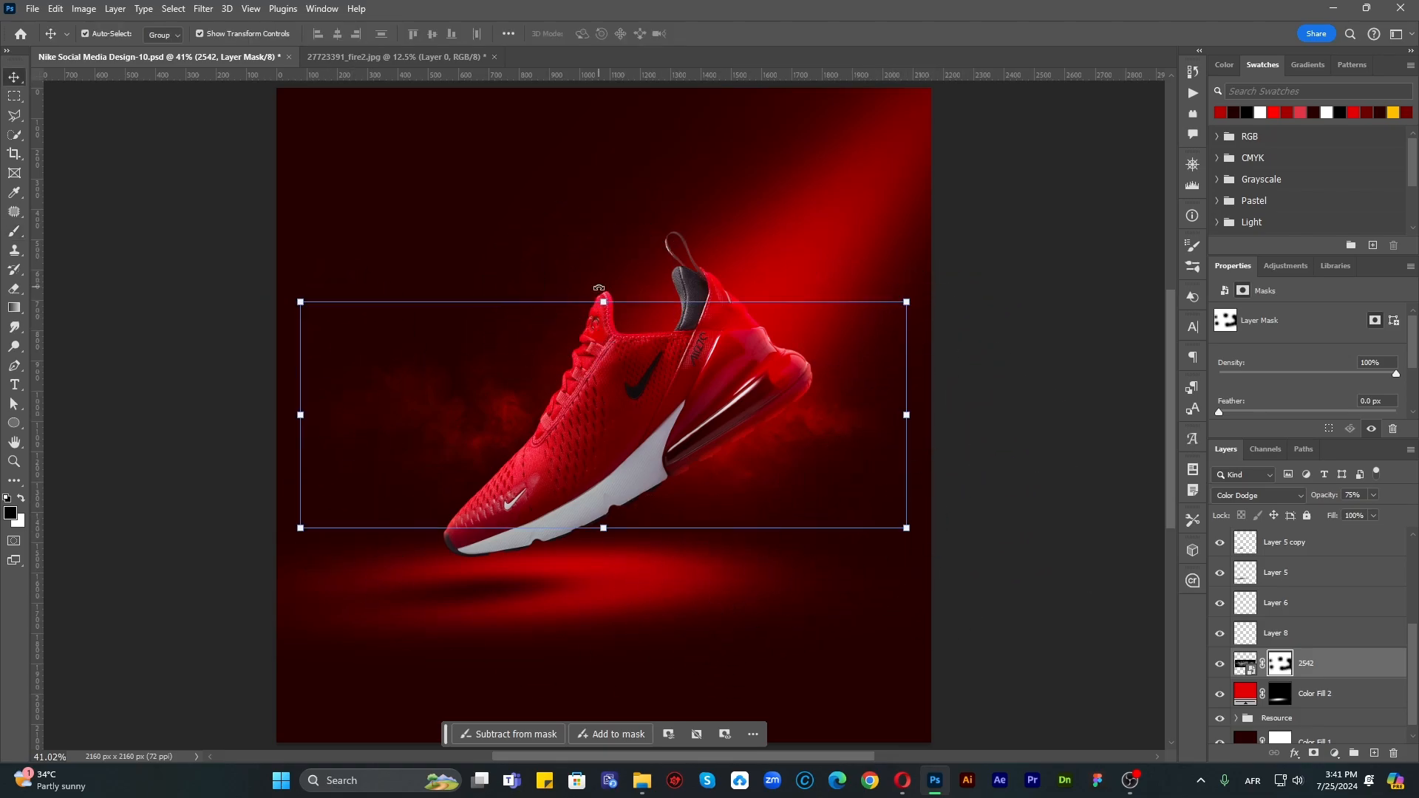
key(shift+Right)
key(shift+Down)
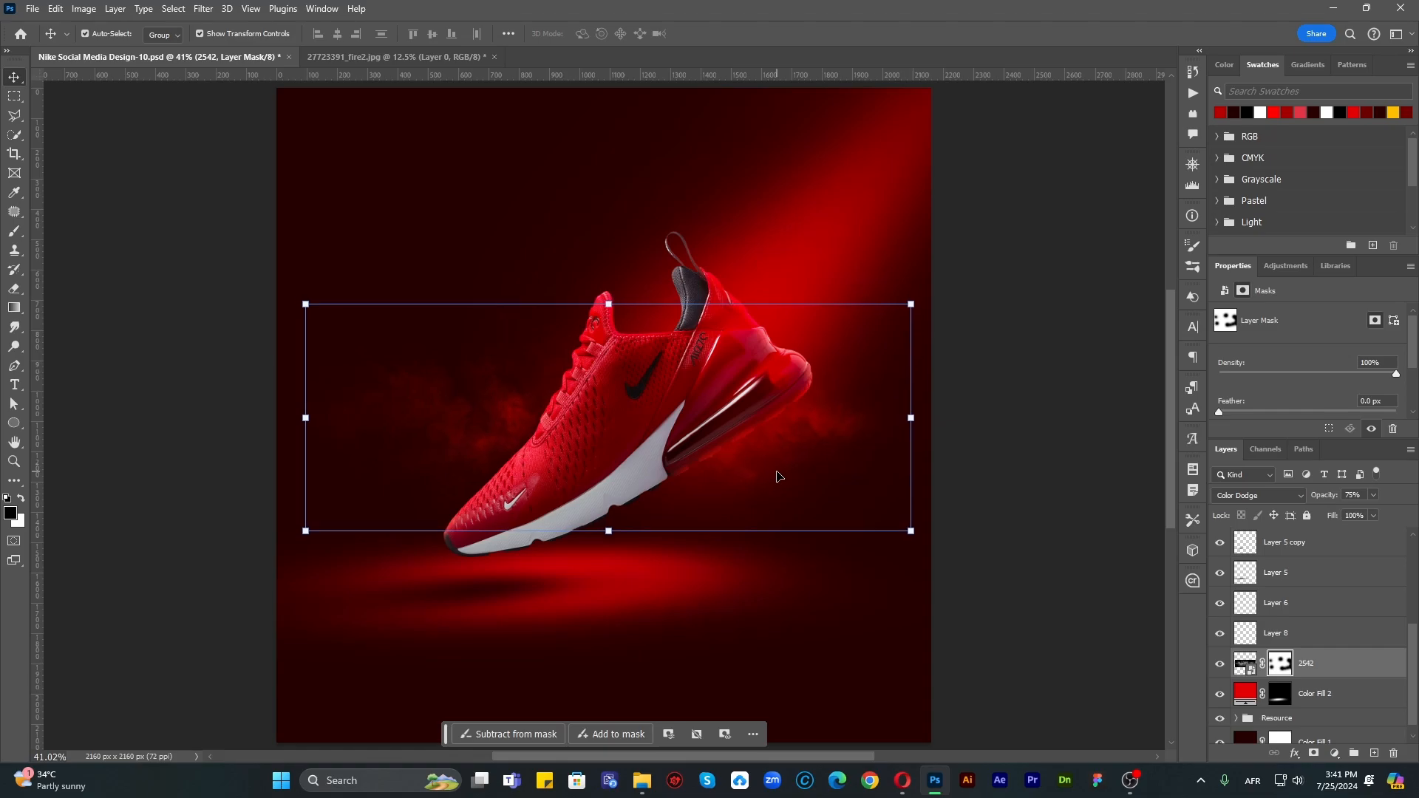
click(1054, 532)
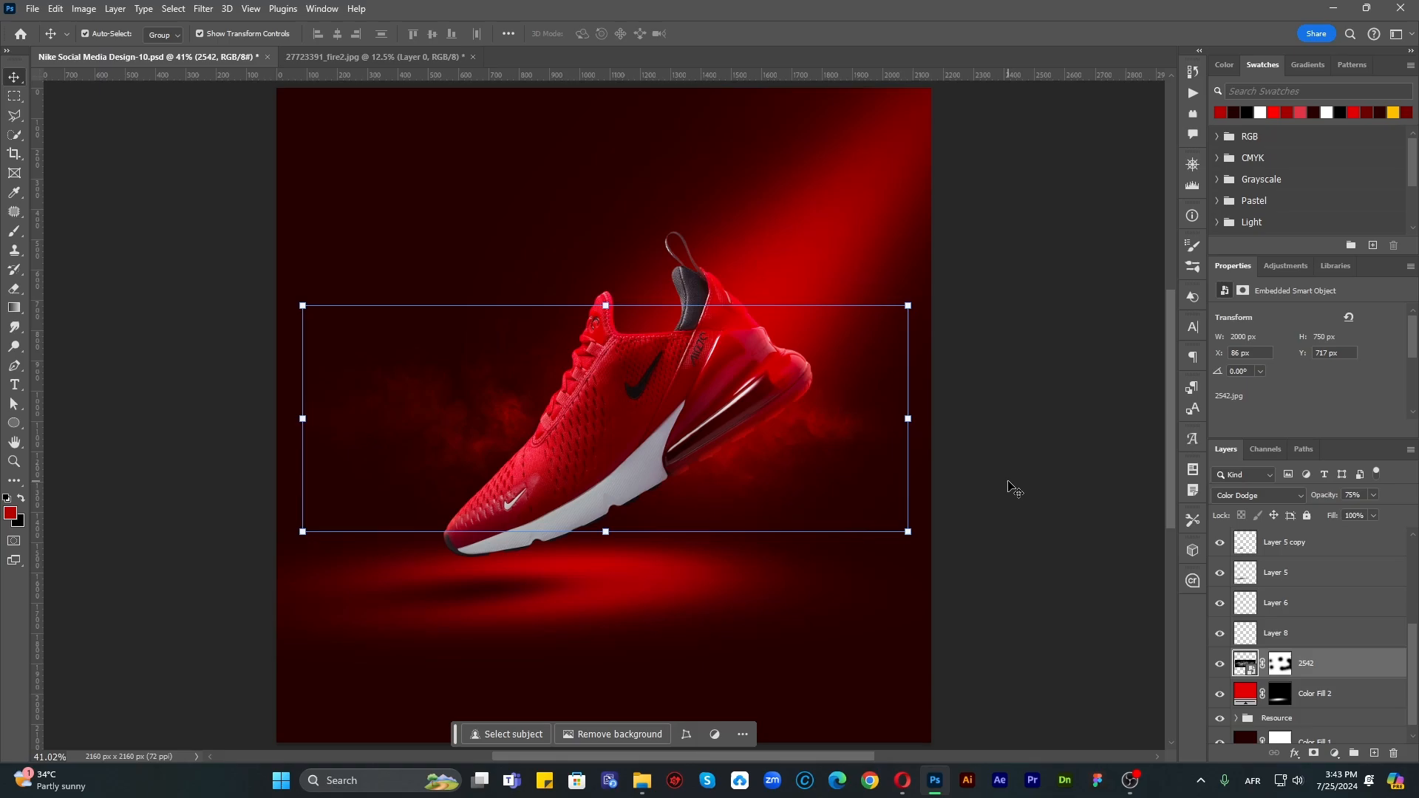
Step: Place the fire image 7873 above the smoke layer and set its blend mode to Screen
click(641, 780)
drag(414, 178, 617, 405)
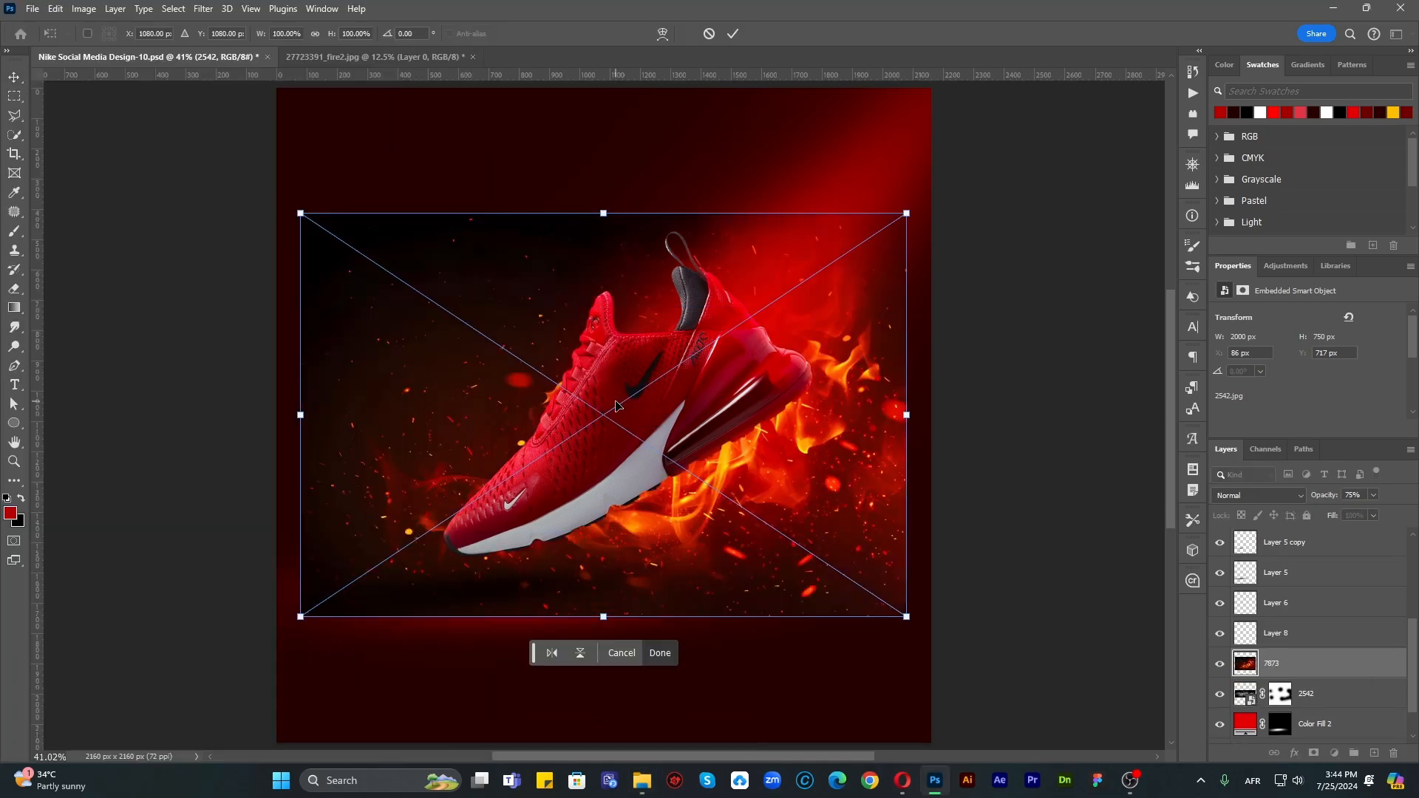
key(Return)
drag(1290, 665, 1308, 712)
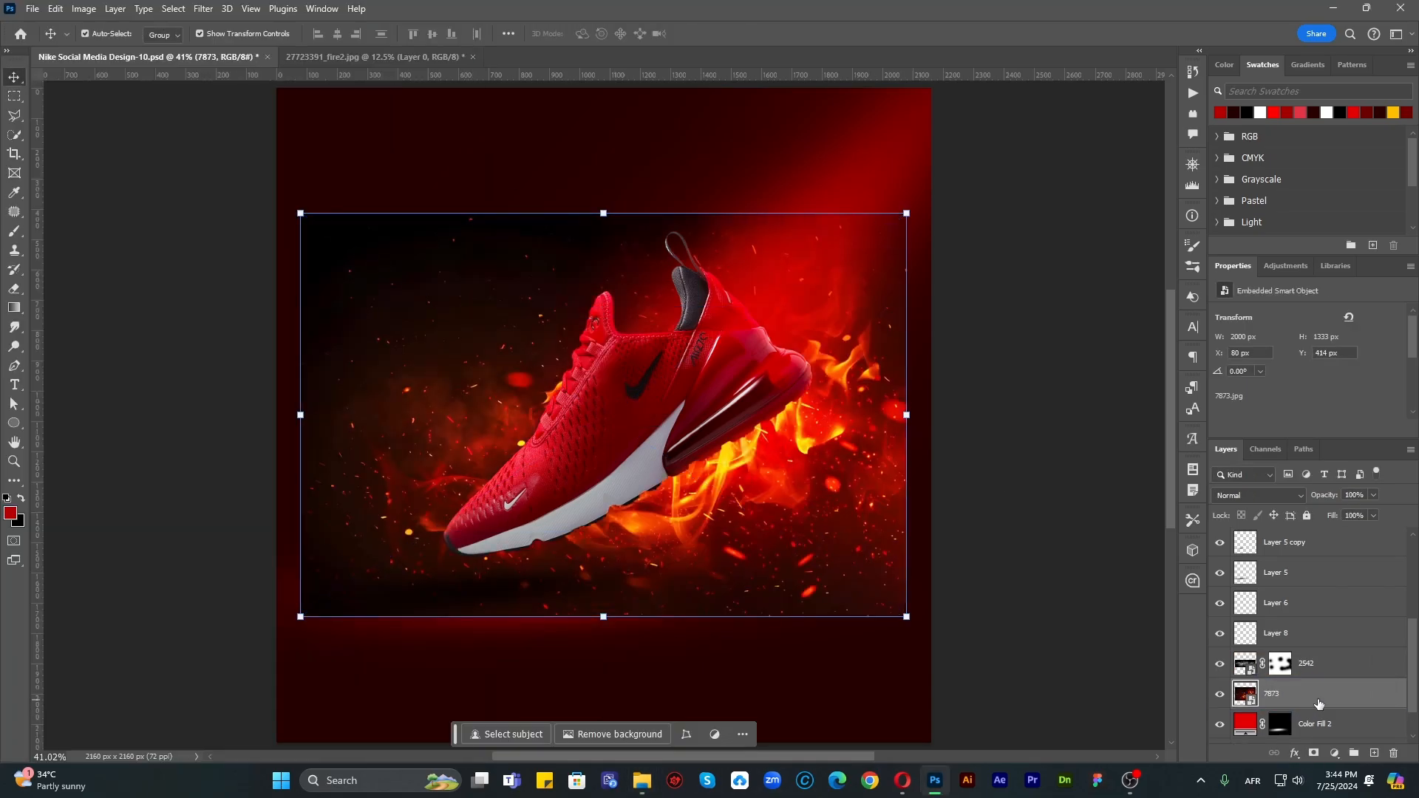
key(ctrl+z)
click(1249, 495)
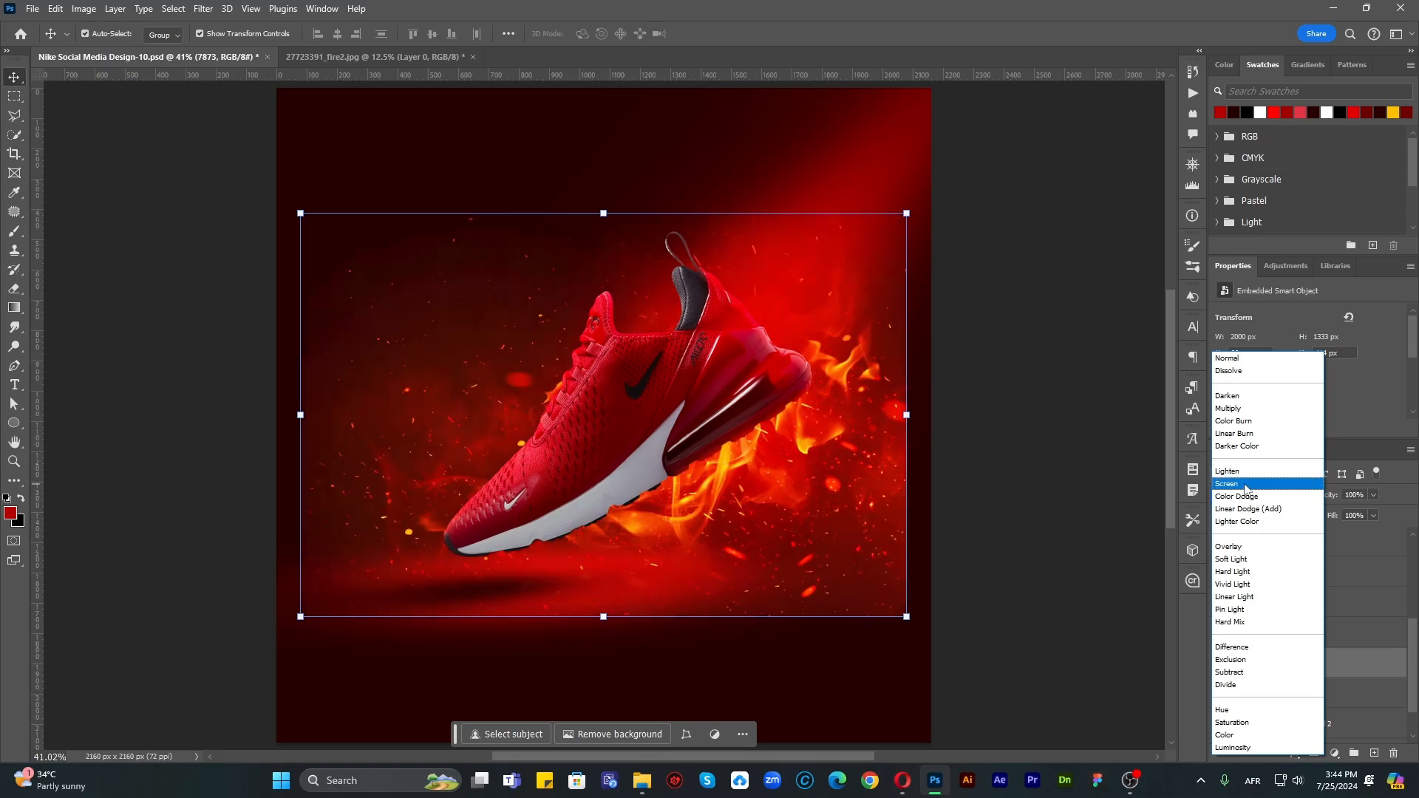
click(1243, 483)
Step: In the fire layer's blending options, set the Blend If underlying layer's black point to split at 0 / 15
right_click(1308, 674)
click(1322, 13)
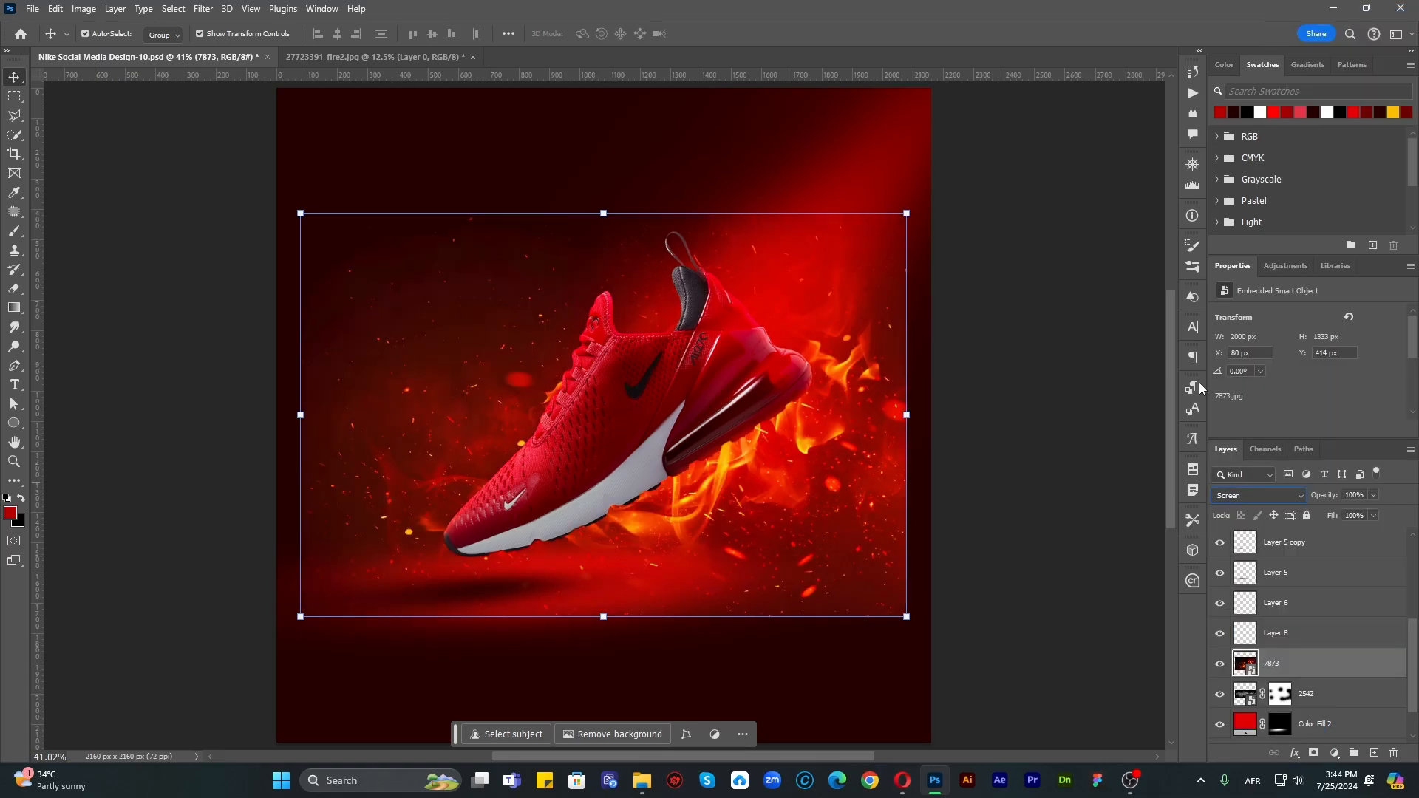
mouse_move(912, 496)
mouse_down()
mouse_move(933, 498)
mouse_move(921, 495)
mouse_up()
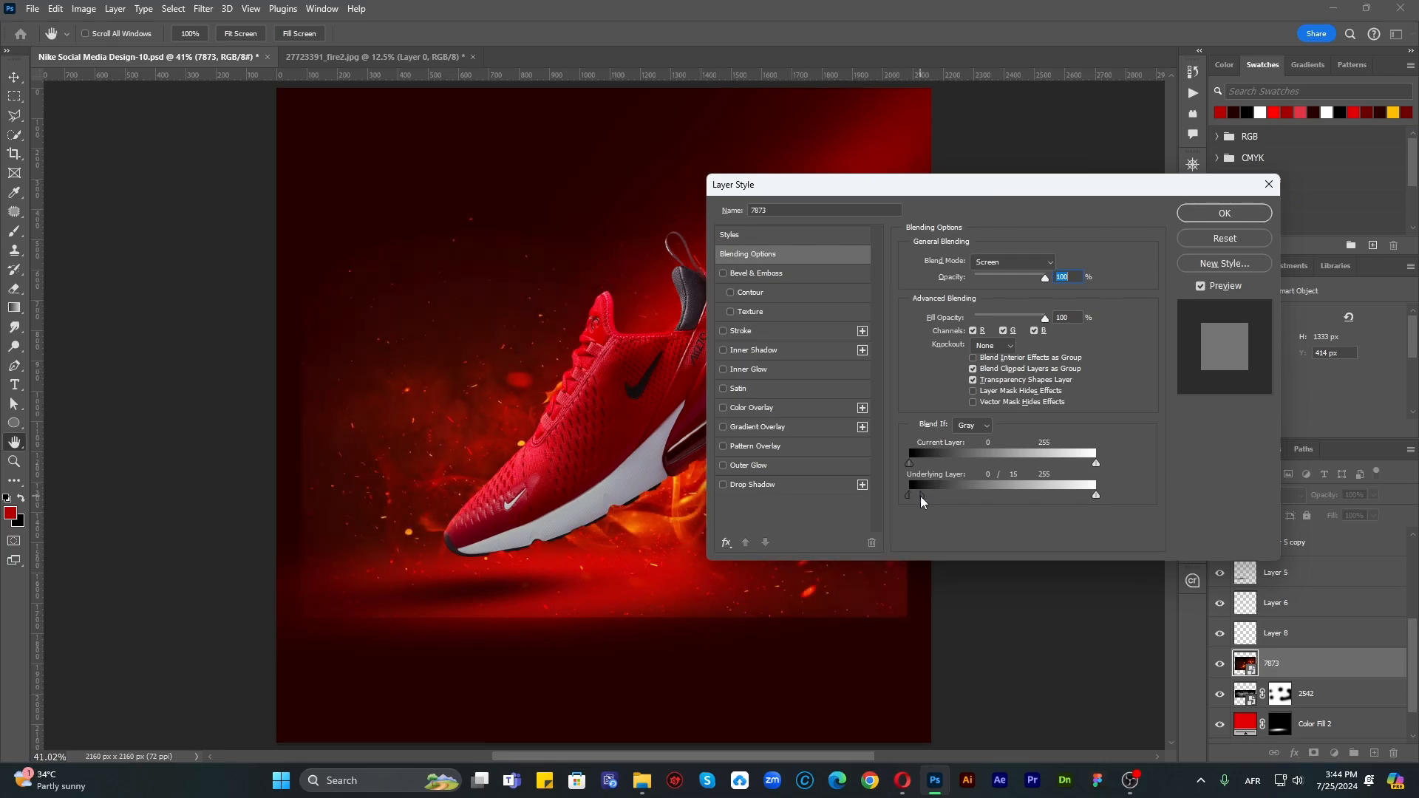
click(1224, 213)
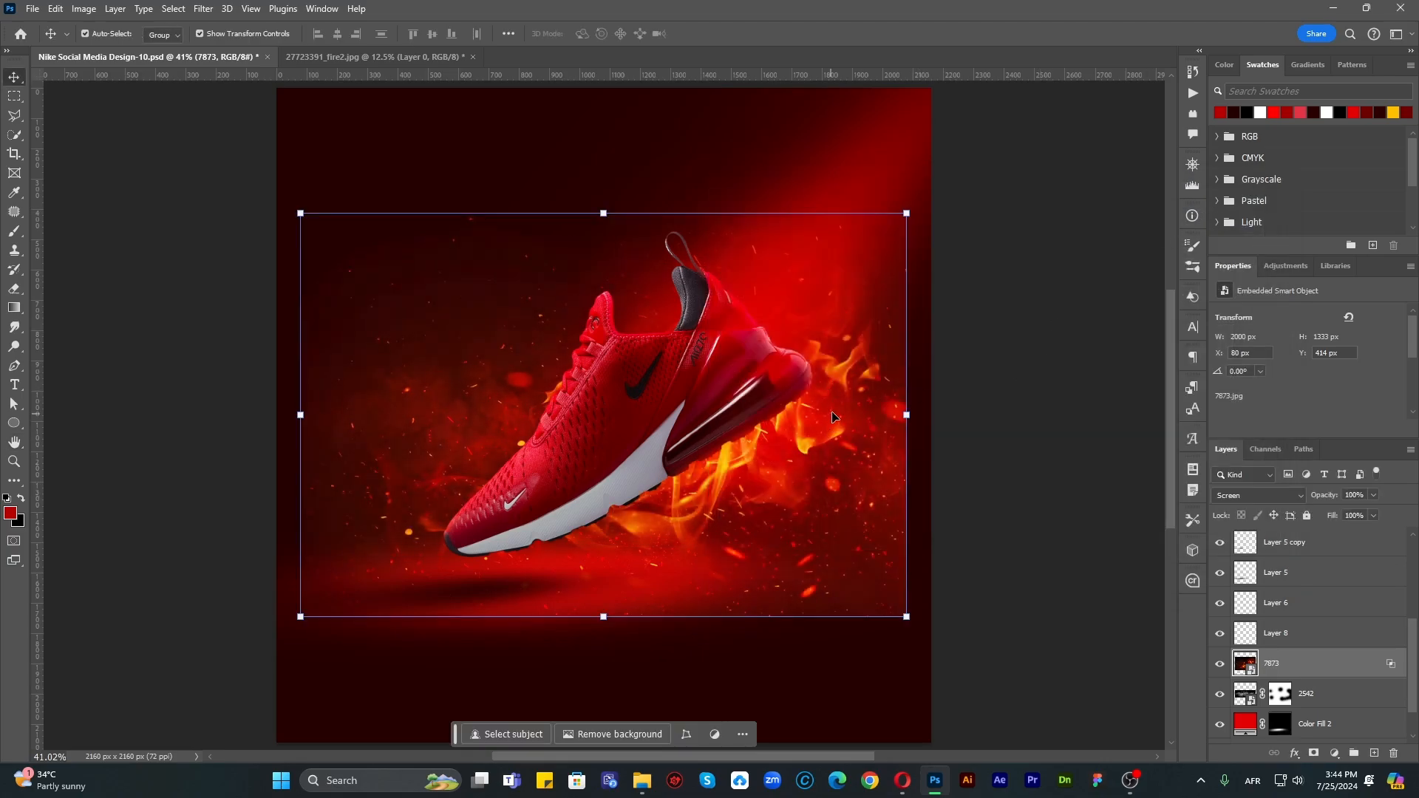
Step: Scale the fire layer to about 79%, rotate it about -23°, and position it behind the shoe's laces and collar
key(ctrl+t)
drag(912, 414, 879, 352)
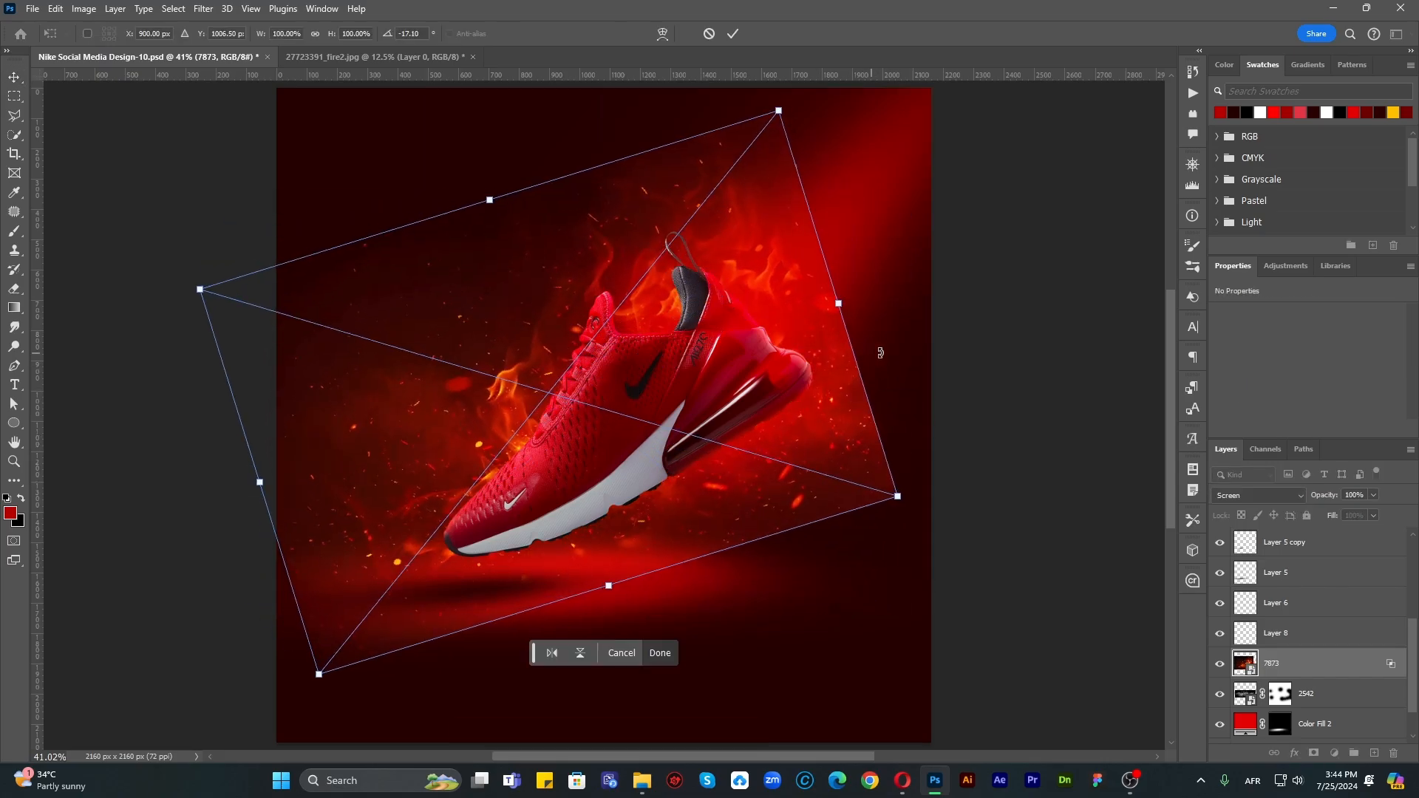
drag(869, 302, 757, 304)
drag(711, 353, 735, 364)
drag(288, 515, 332, 492)
drag(774, 306, 777, 296)
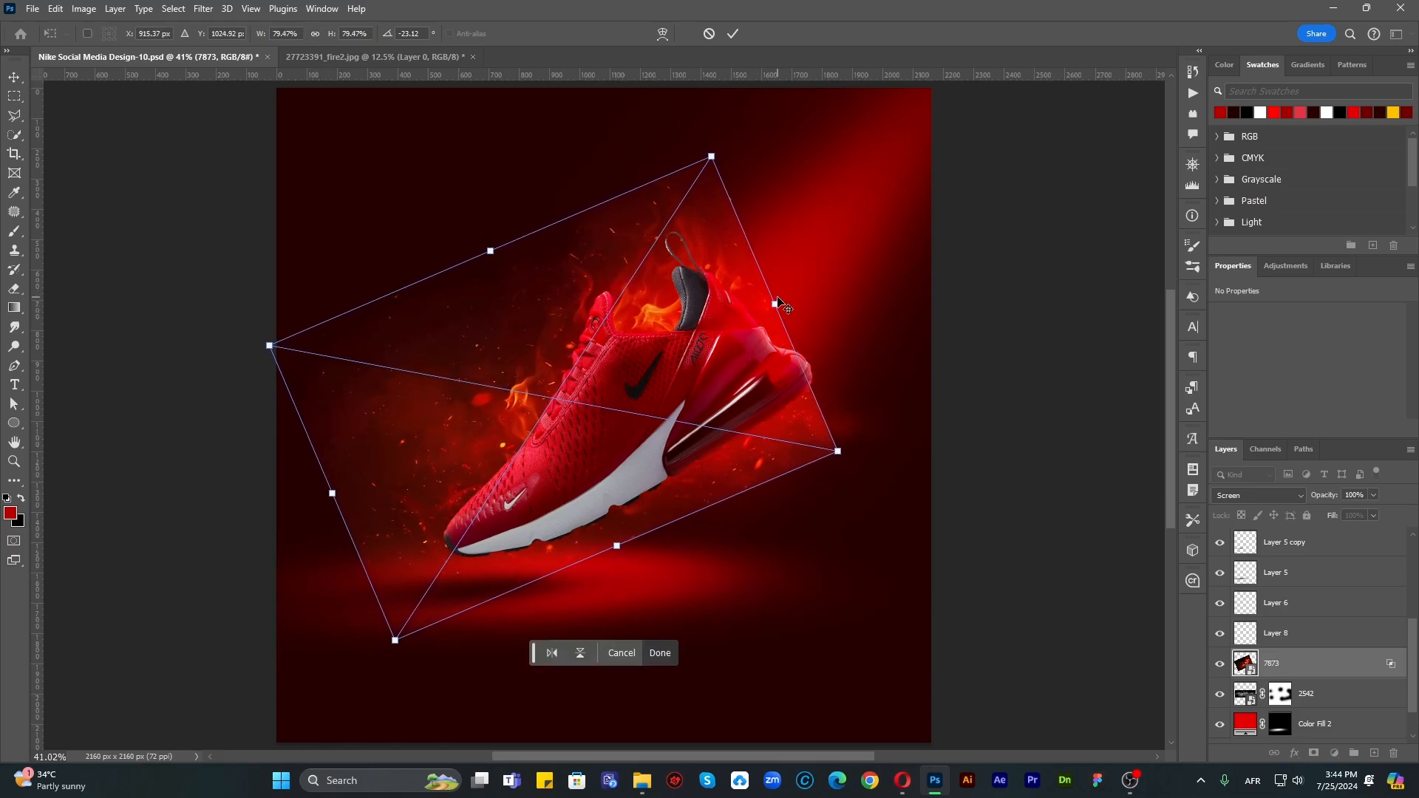
key(Return)
Step: Add a mask to the fire layer and paint out its hard outer edges with a 500 px soft black brush
click(1313, 752)
key(b)
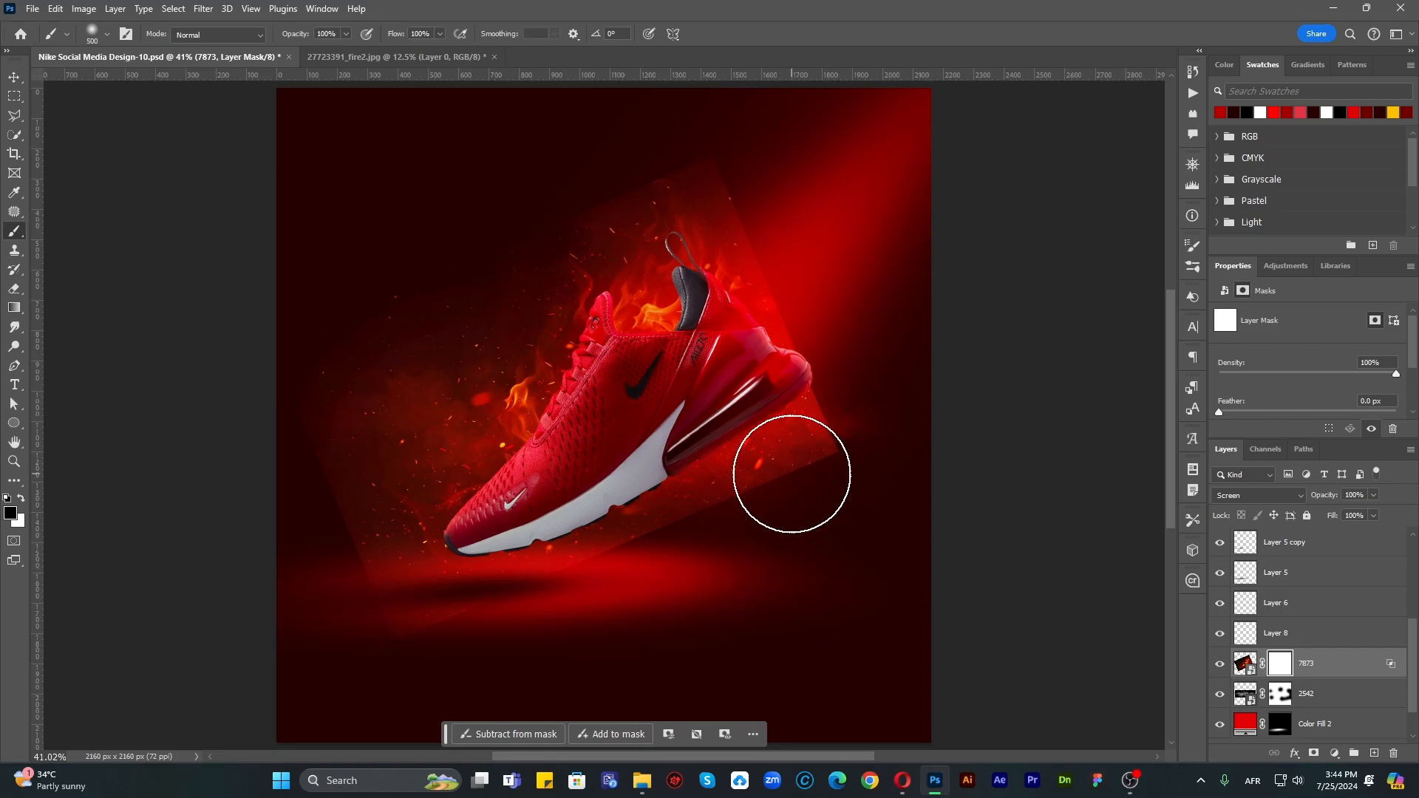
mouse_move(819, 449)
mouse_down()
mouse_move(666, 531)
mouse_move(844, 408)
mouse_move(668, 530)
mouse_move(490, 592)
mouse_up()
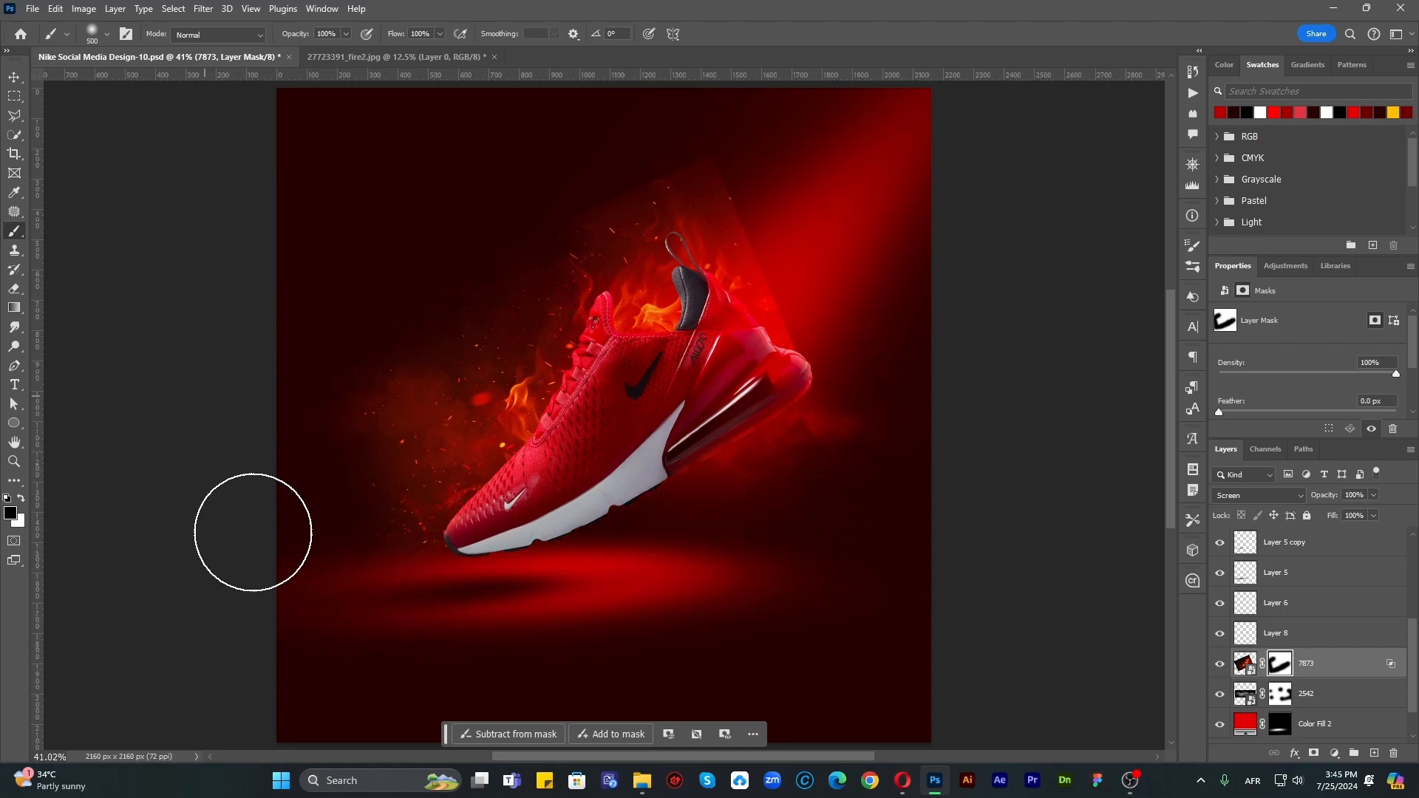
mouse_move(818, 326)
mouse_down()
mouse_move(839, 326)
mouse_move(833, 232)
mouse_move(770, 286)
mouse_up()
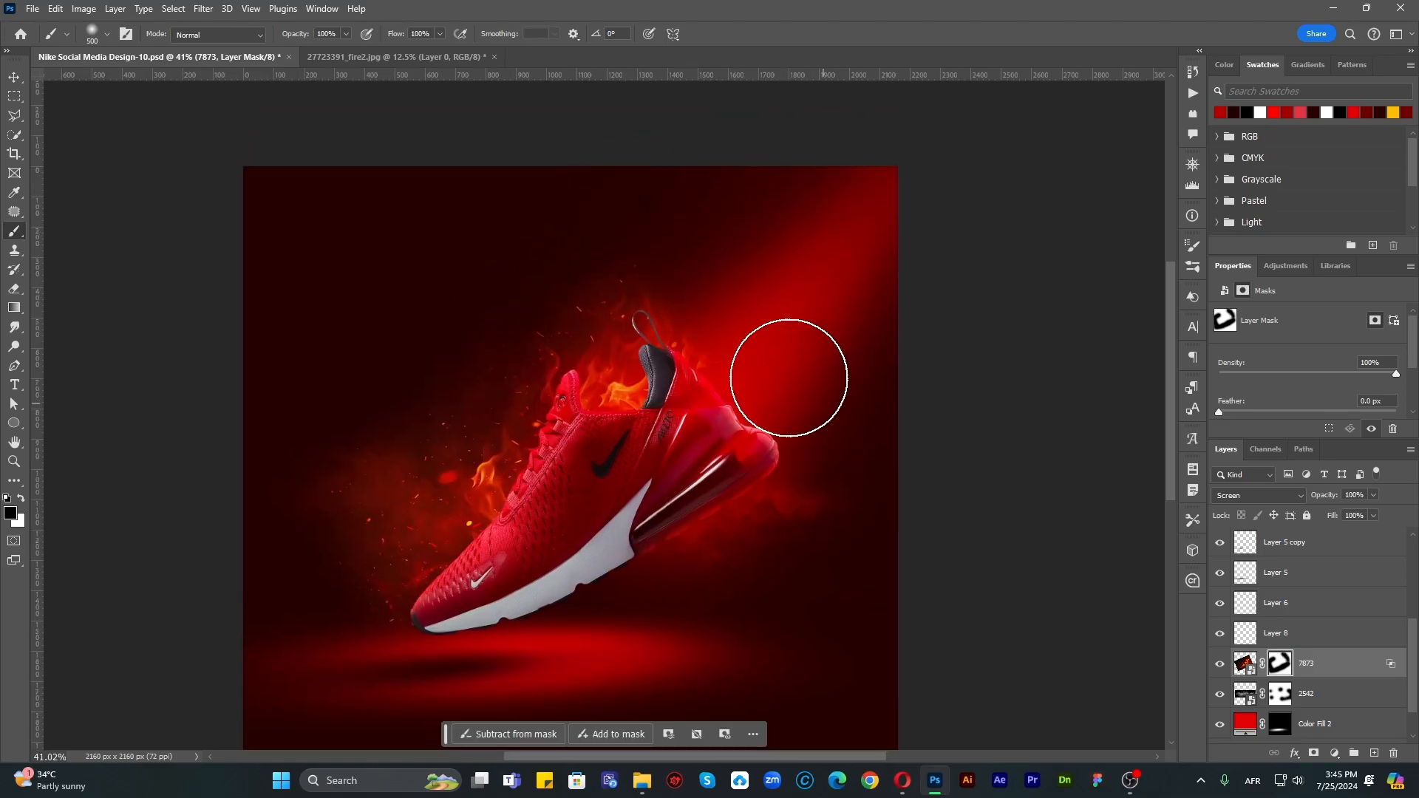
mouse_move(788, 377)
mouse_down()
mouse_move(750, 490)
mouse_move(759, 526)
mouse_up()
scroll(709, 484, up, 1)
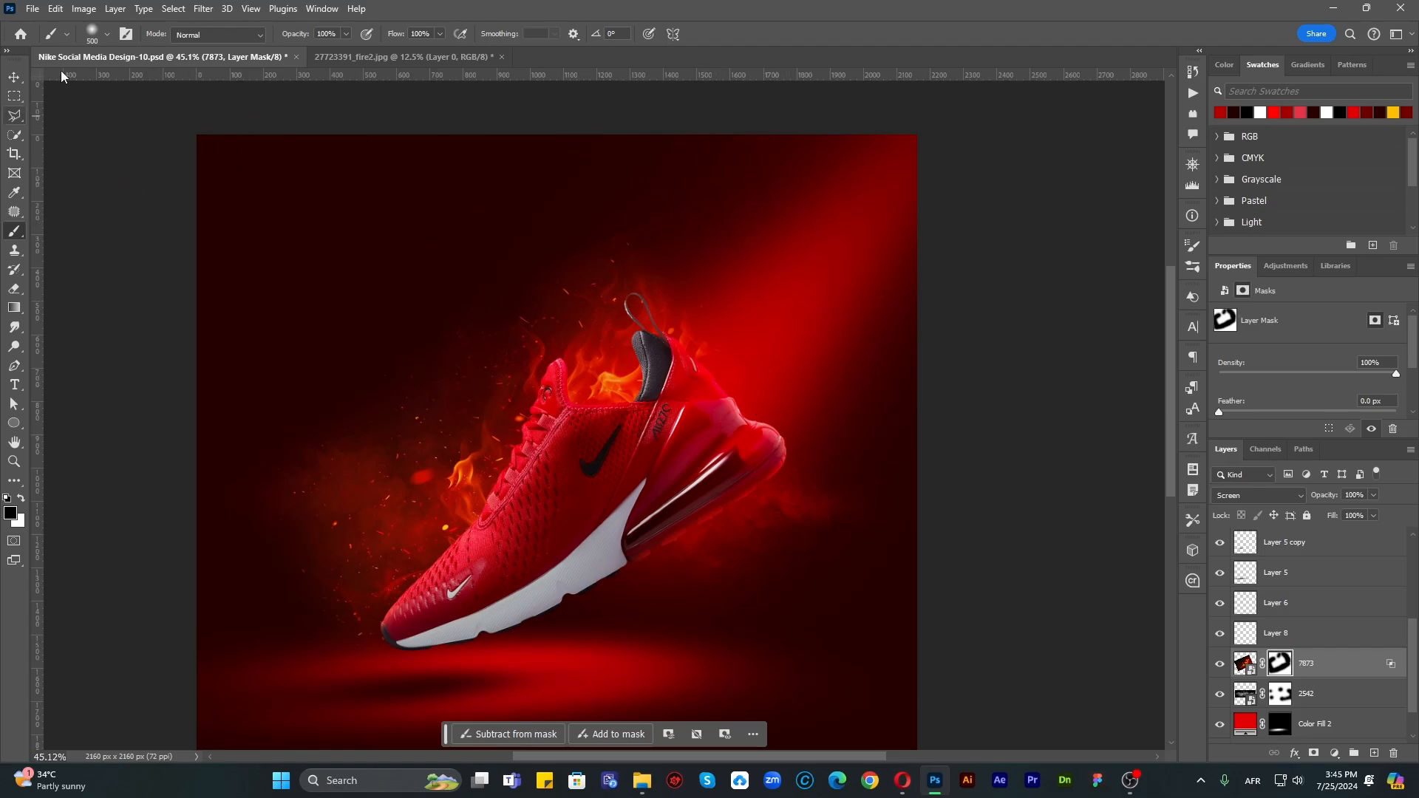
Step: Choose a 100 px textured brush from the recent brushes and enlarge it considerably for masking the fire layer
click(108, 35)
click(127, 171)
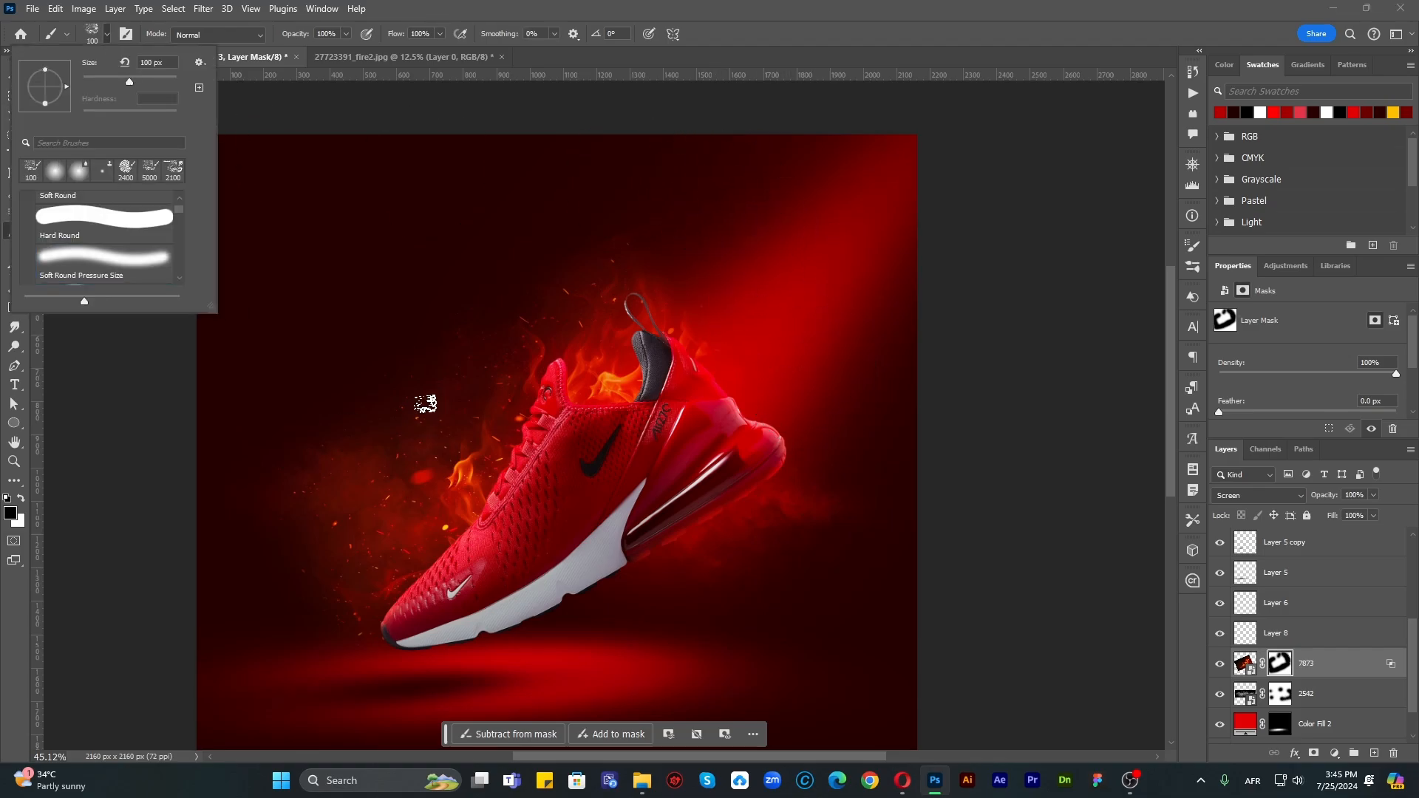
click(101, 38)
key(bracketright)
key(bracketright)
key(bracketright)
key(bracketright)
key(bracketright)
key(bracketright)
key(bracketright)
key(bracketright)
key(bracketright)
key(bracketright)
key(bracketright)
key(bracketright)
key(bracketright)
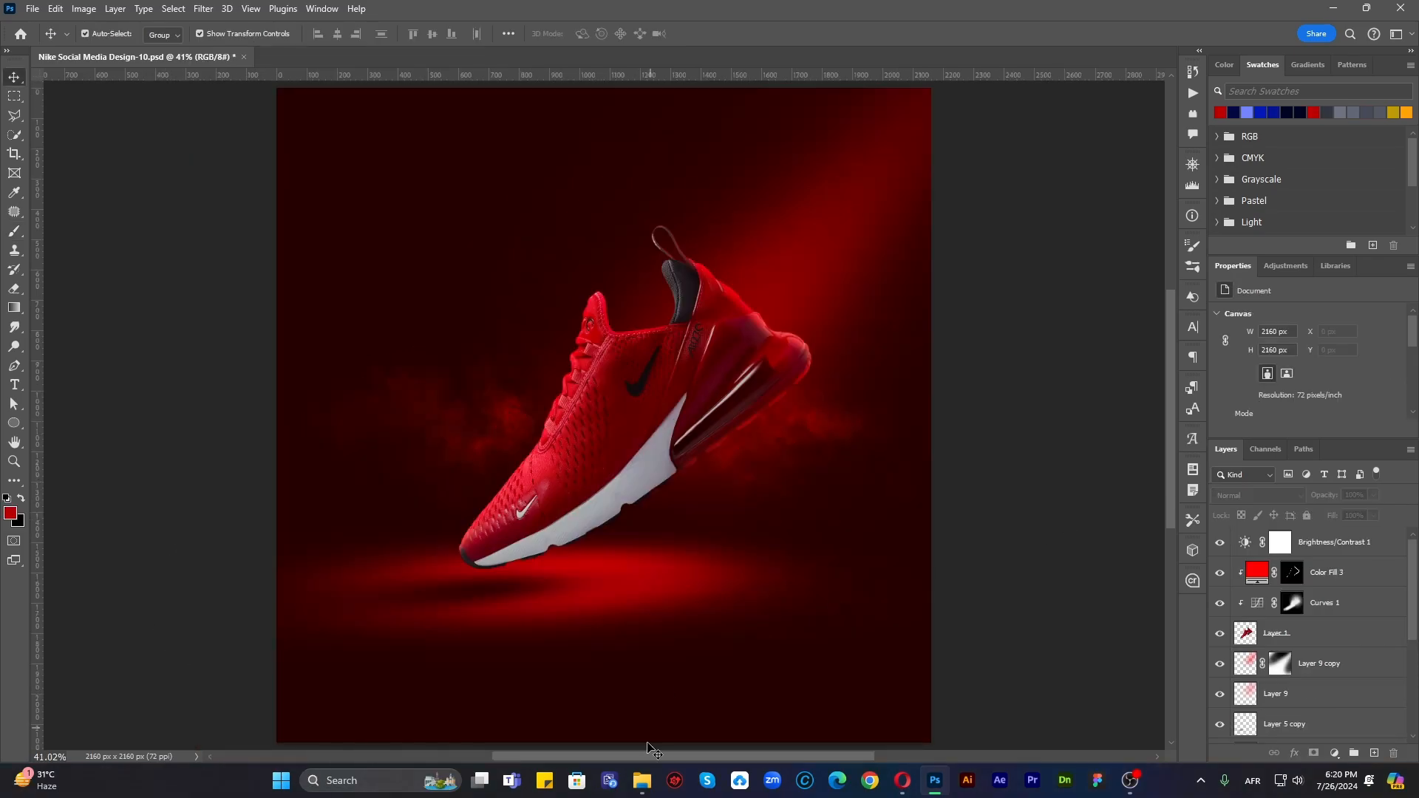
Step: Place the fireball image 5 as the topmost layer with the Lighten blend mode
click(641, 781)
drag(589, 373, 681, 365)
click(1278, 495)
click(1268, 470)
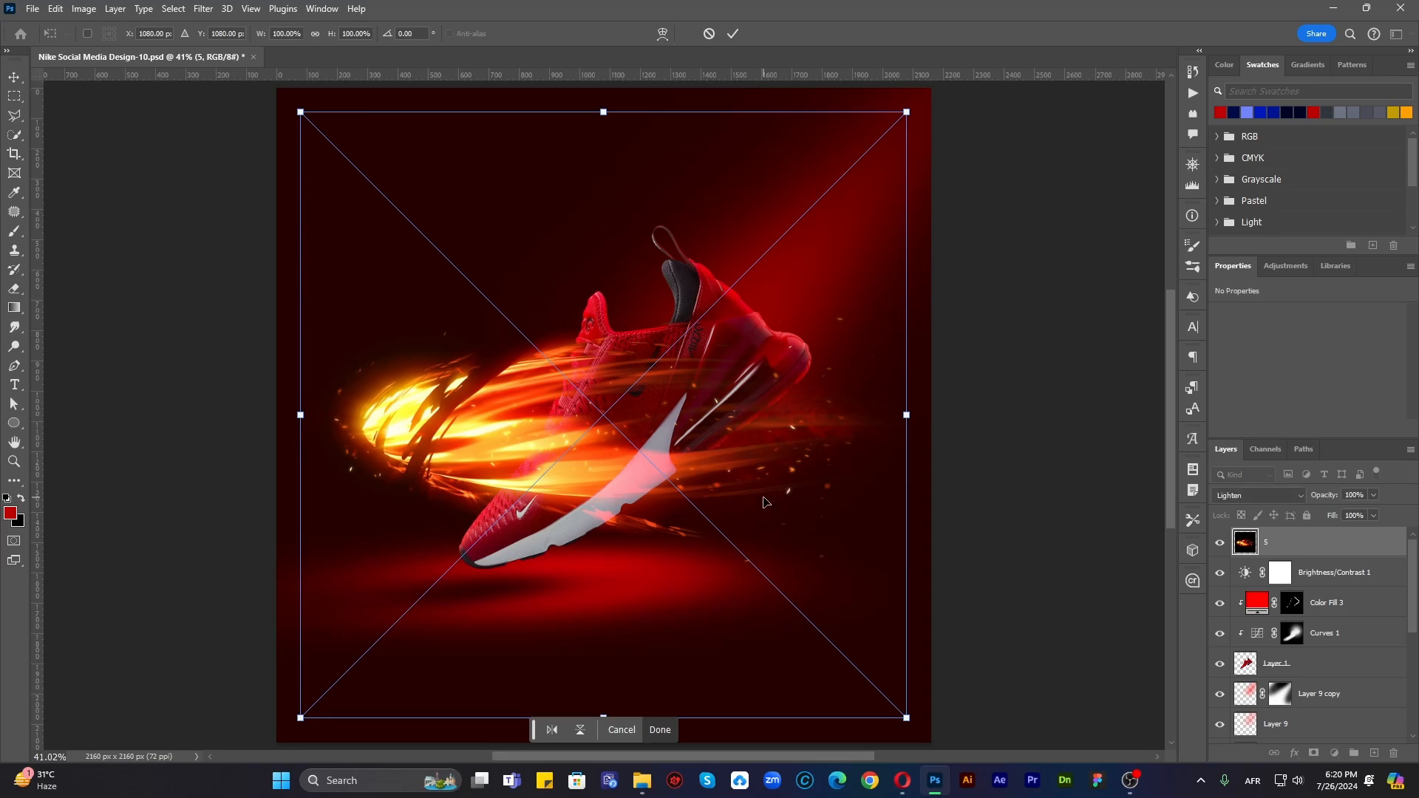
key(Return)
Step: Scale the fireball layer 5 to 67%, rotate it to about -41.26°, and position it over the shoe's toe
key(ctrl+t)
drag(925, 428, 751, 266)
drag(556, 494, 542, 515)
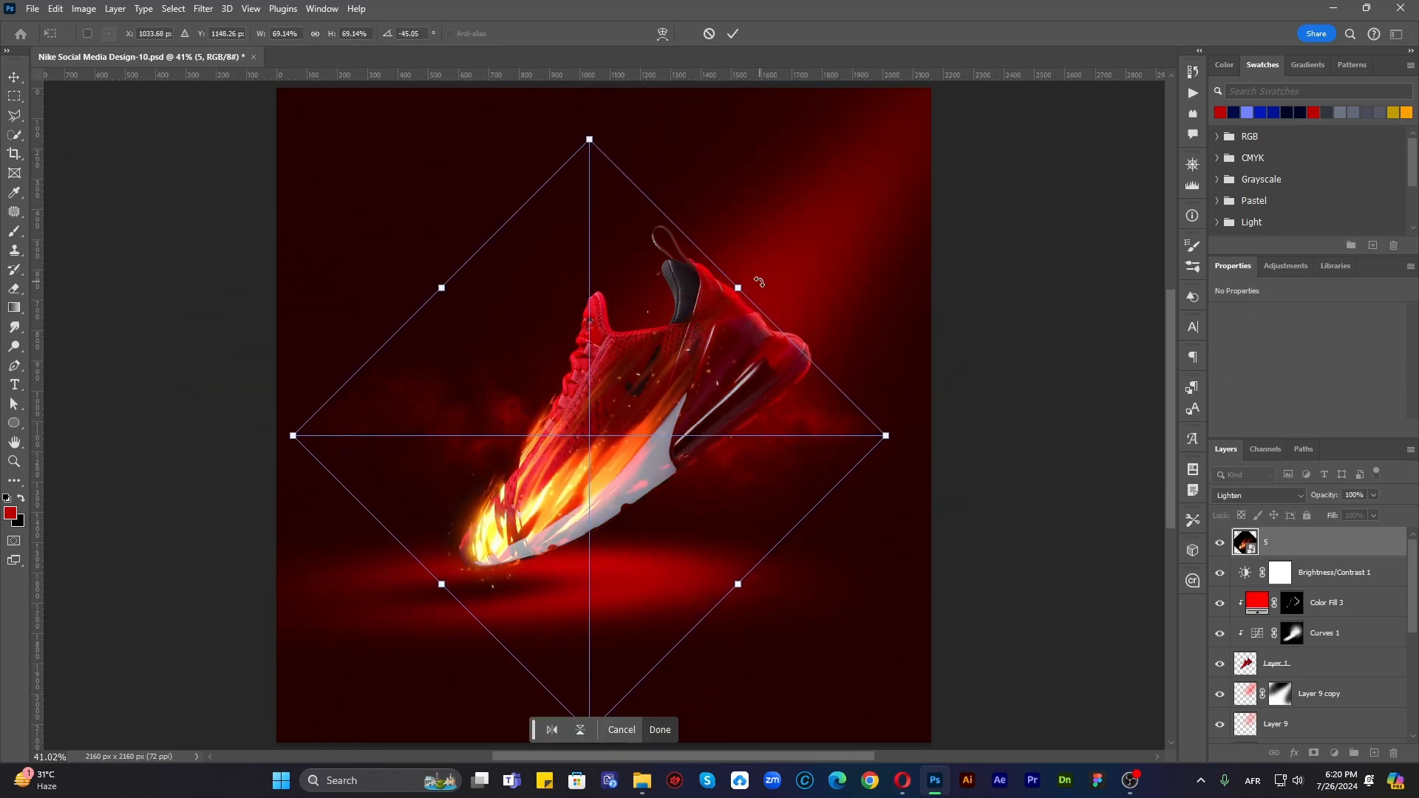
drag(758, 281, 774, 292)
drag(603, 485, 609, 493)
mouse_move(754, 303)
mouse_down()
mouse_move(730, 344)
mouse_move(762, 318)
mouse_move(752, 326)
mouse_up()
drag(592, 504, 585, 510)
scroll(585, 510, up, 5)
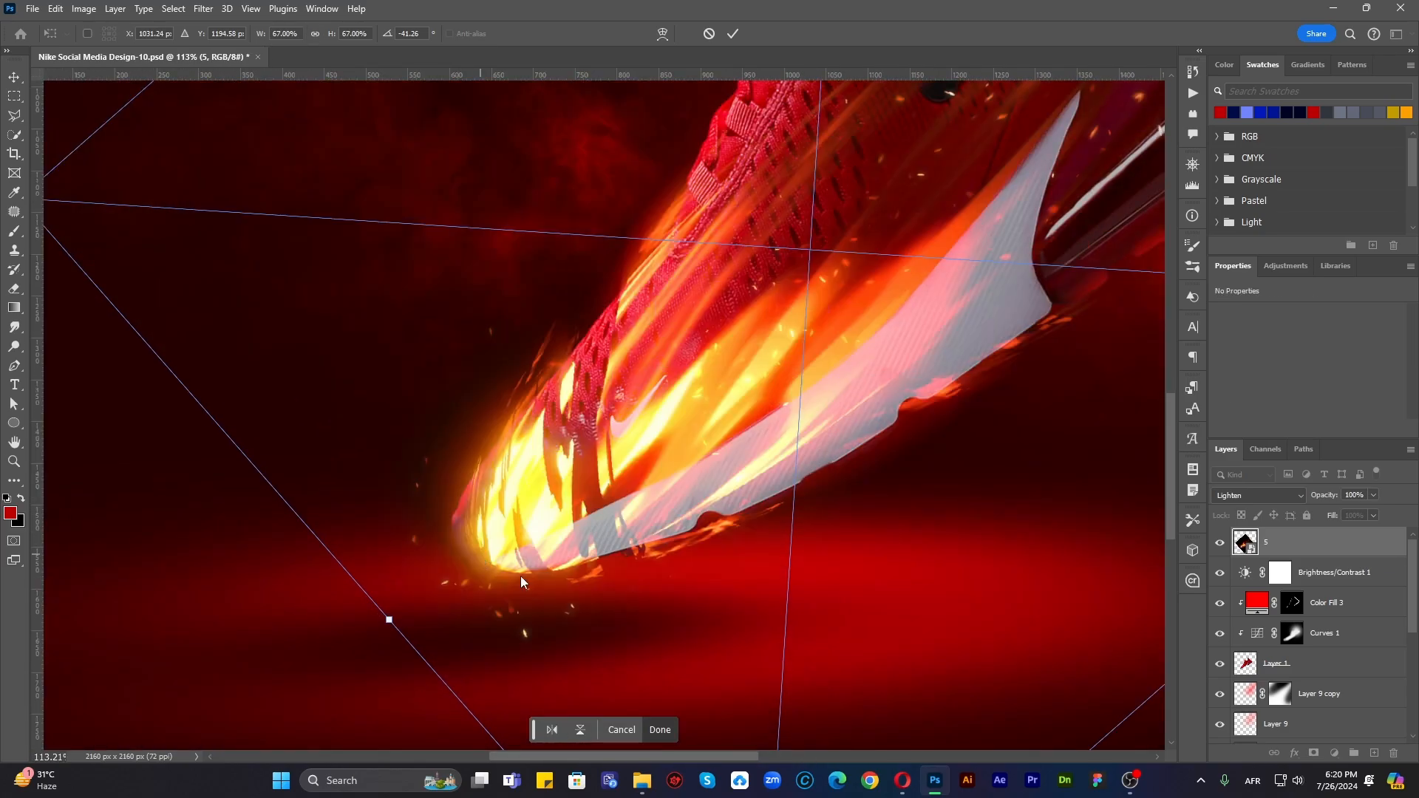
key(alt+space)
Step: Add a mask to the fireball layer and paint out the glow and sparks in front of the toe with a soft black brush
click(1277, 533)
click(1313, 753)
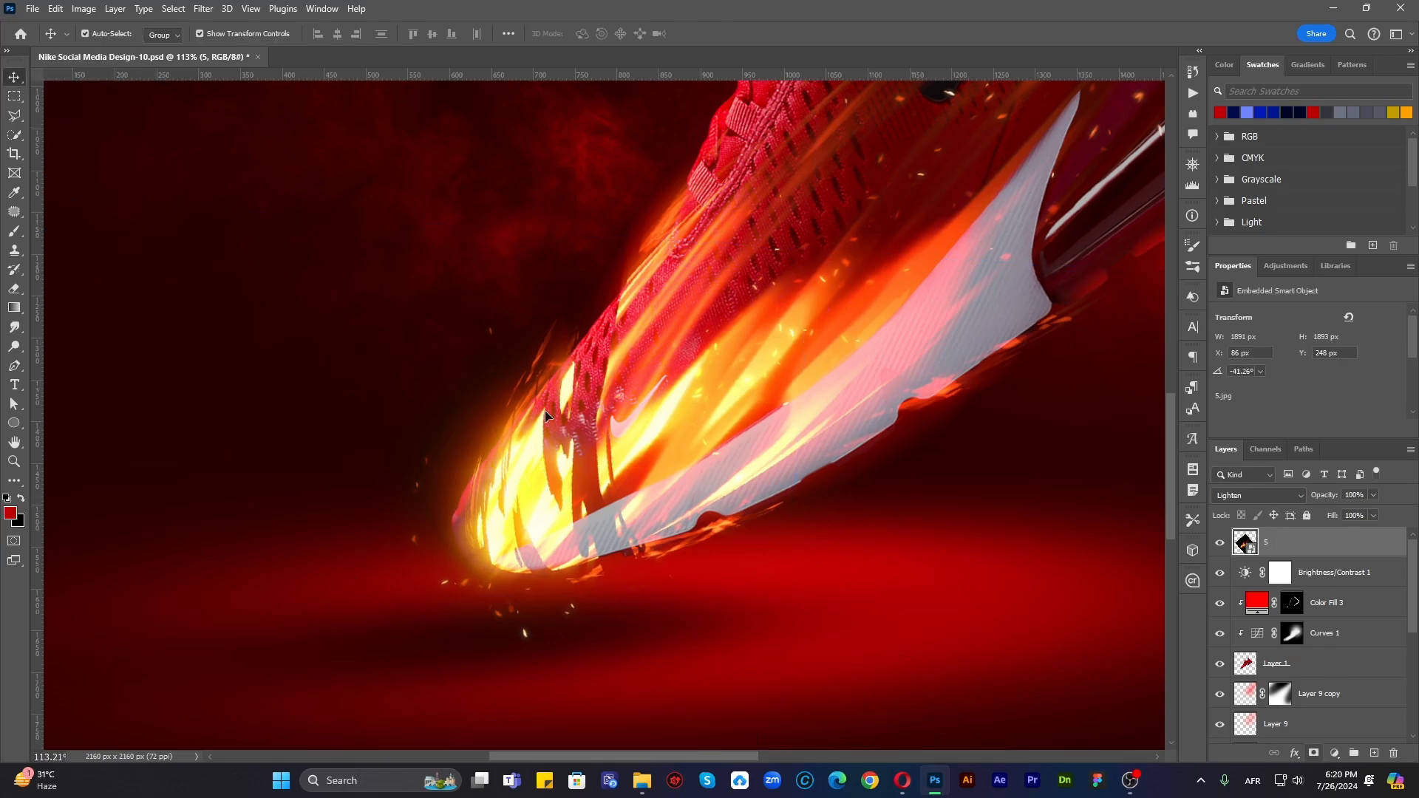
key(b)
scroll(472, 409, up, 2)
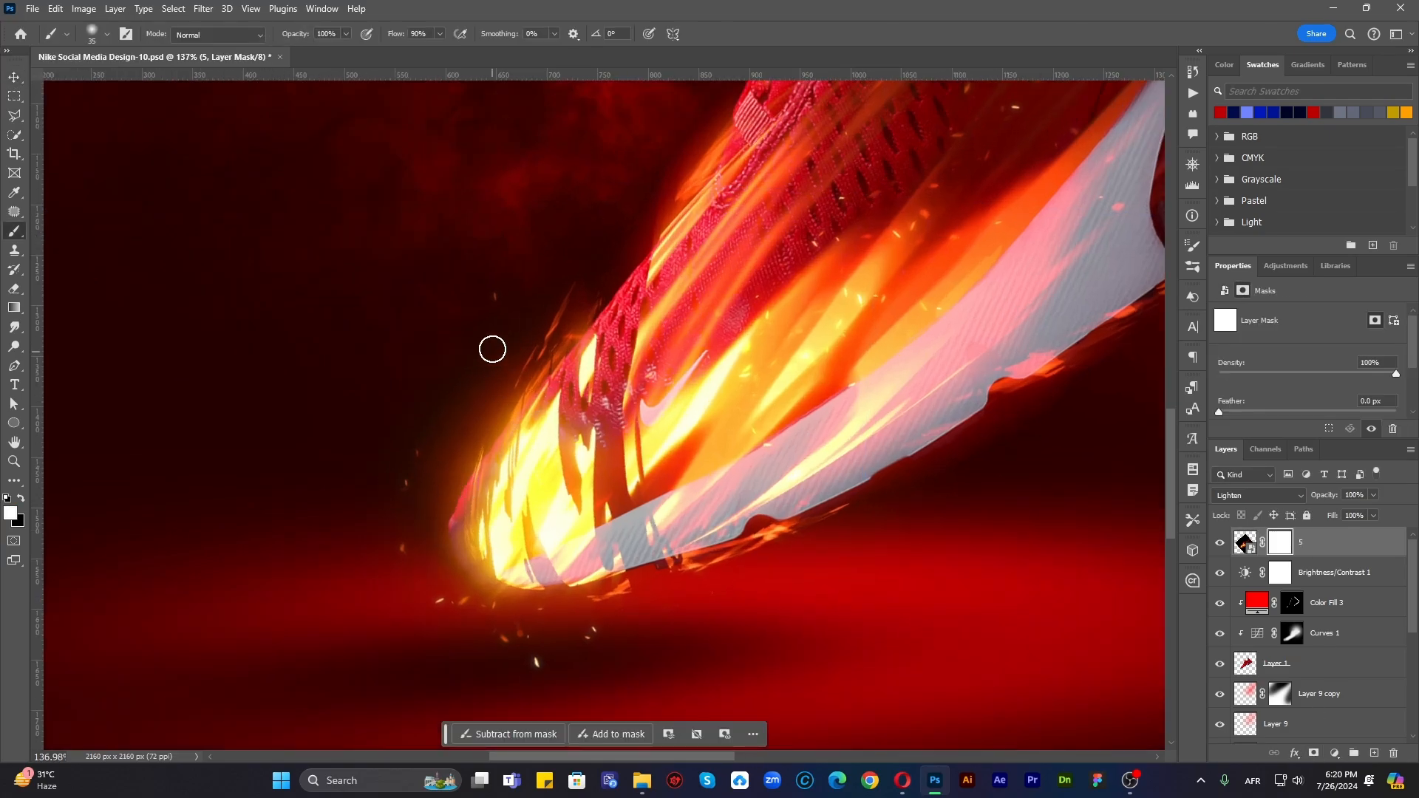
key(x)
mouse_move(508, 347)
mouse_down()
mouse_move(448, 461)
mouse_move(441, 502)
mouse_move(476, 600)
mouse_up()
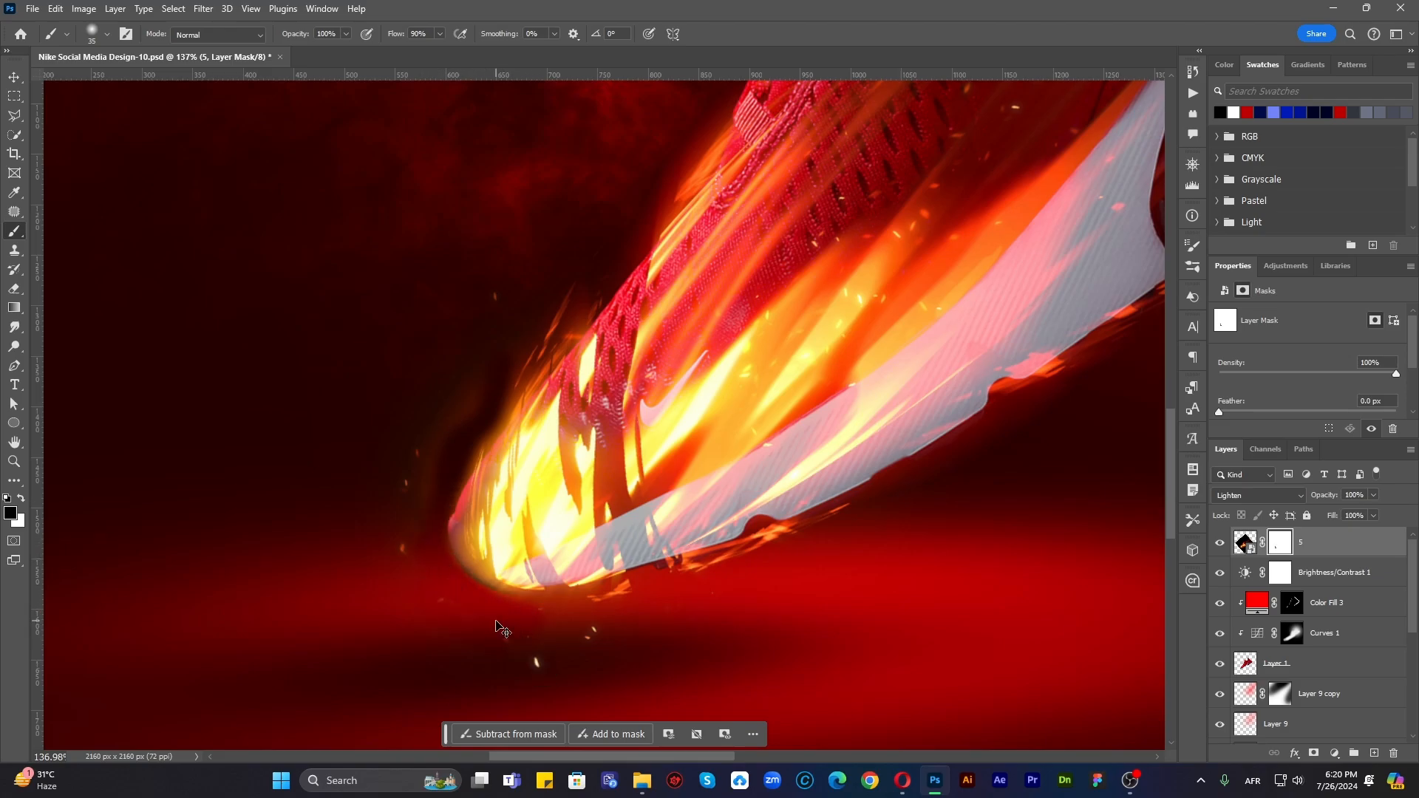
Step: Load the shoe's outline as an inverted selection and mask out the fire around the toe with a 50 px black brush
scroll(500, 625, up, 5)
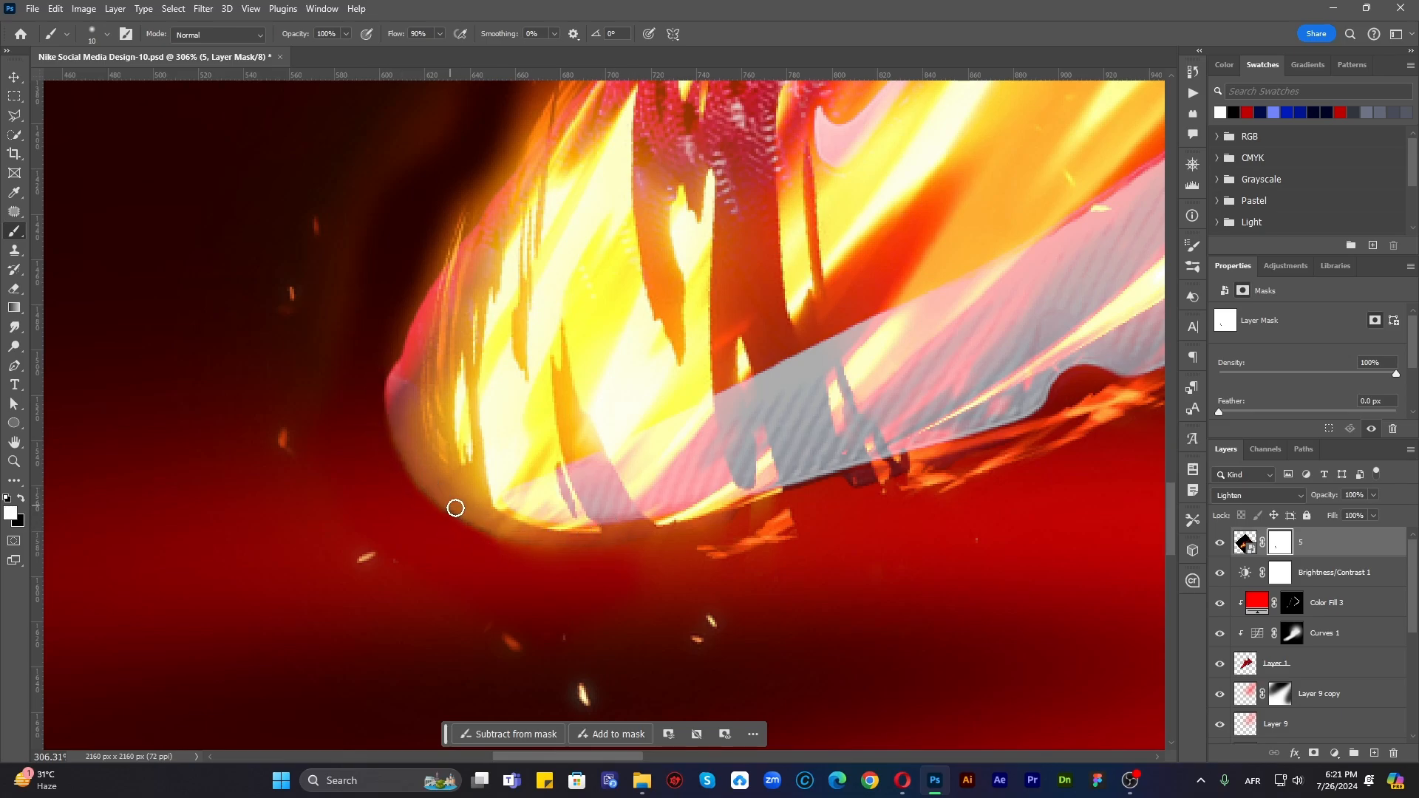
ctrl+click(1246, 665)
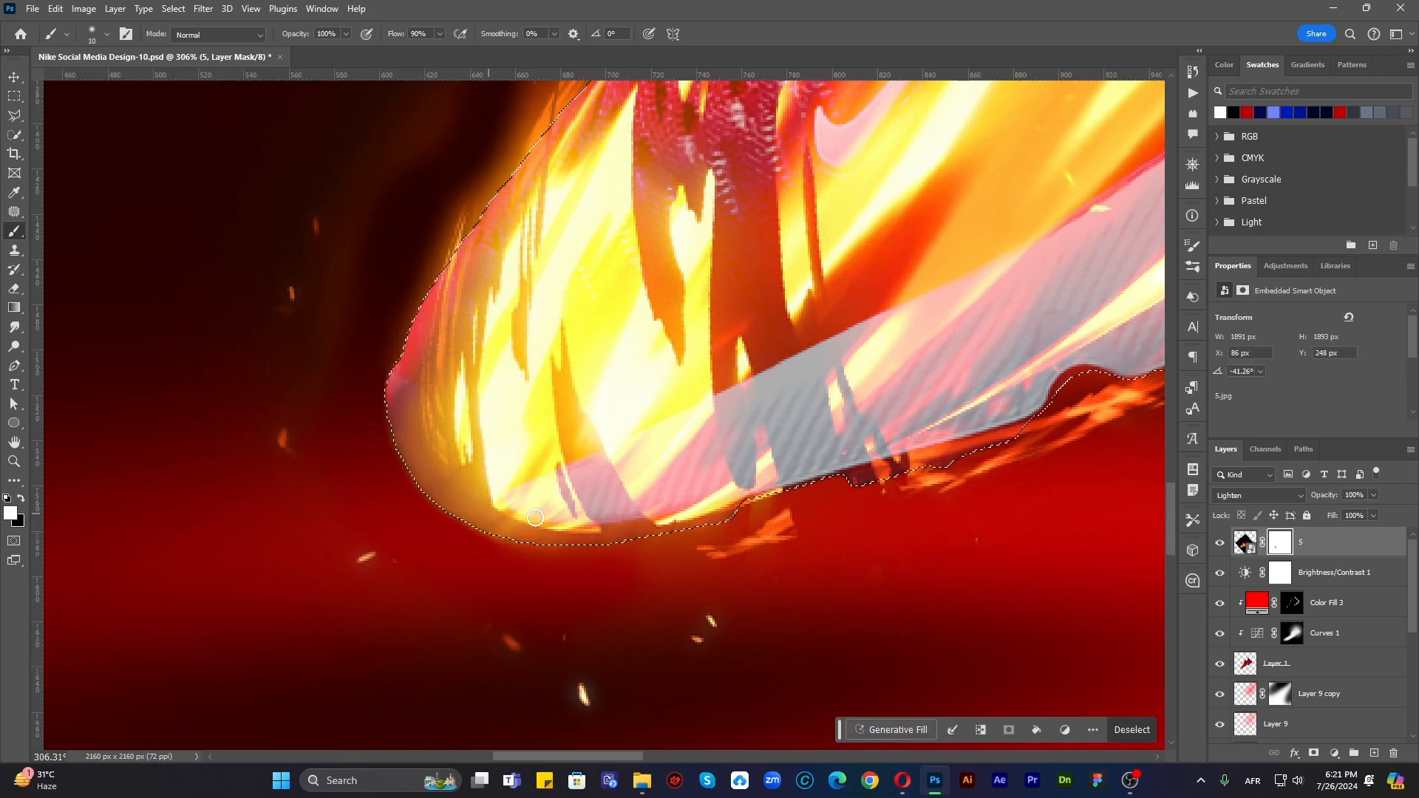
scroll(964, 683, down, 8)
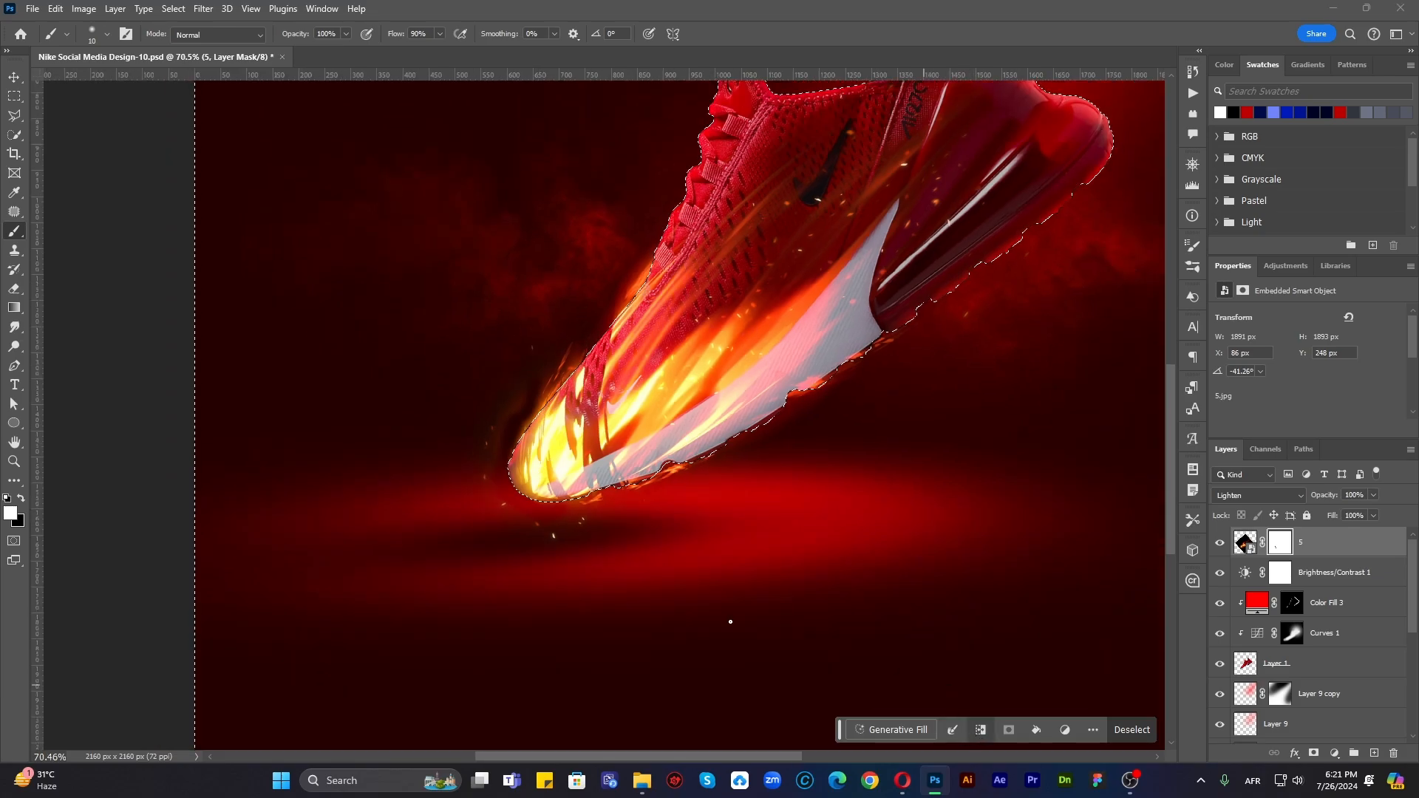
scroll(561, 591, up, 5)
key(bracketright)
key(bracketright)
key(bracketright)
key(bracketright)
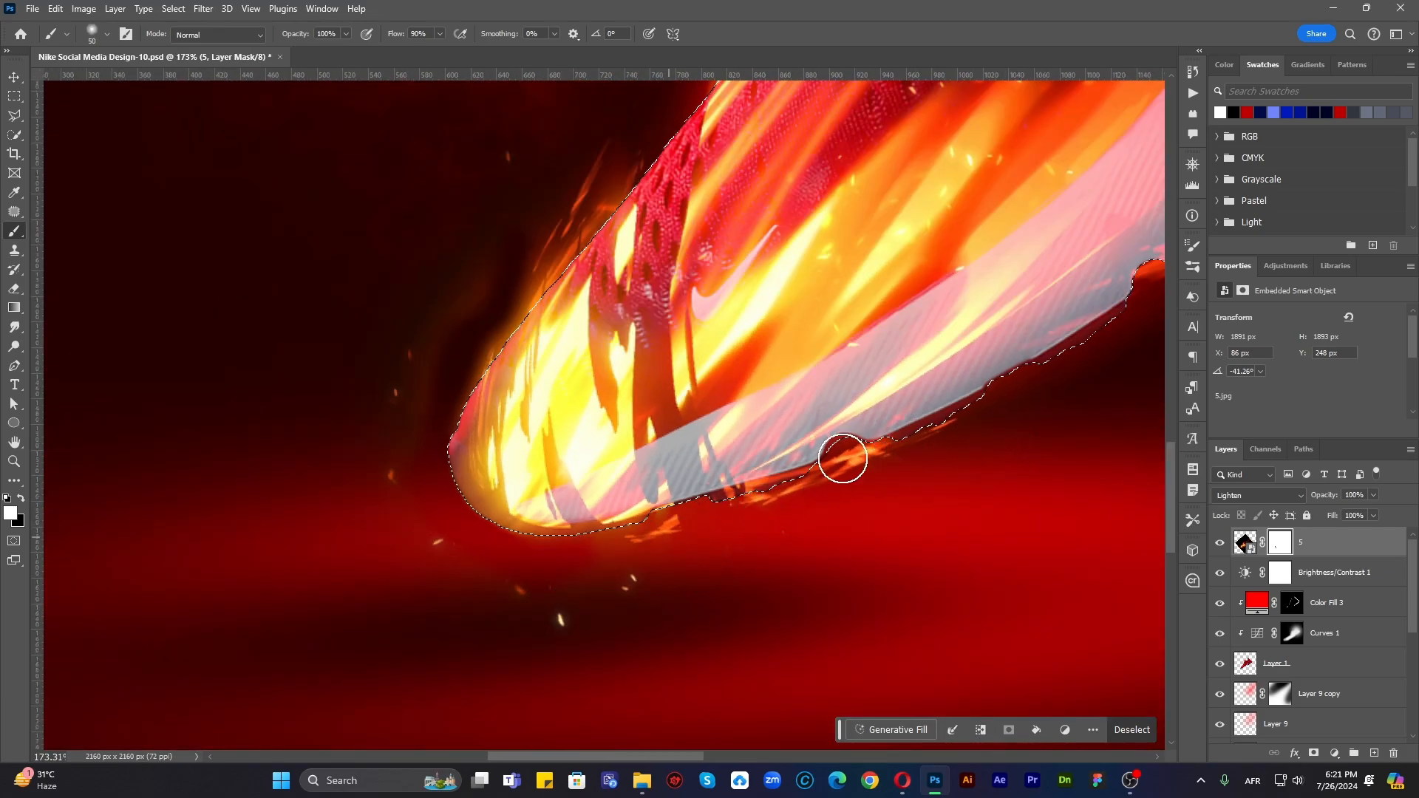
key(x)
drag(842, 458, 569, 557)
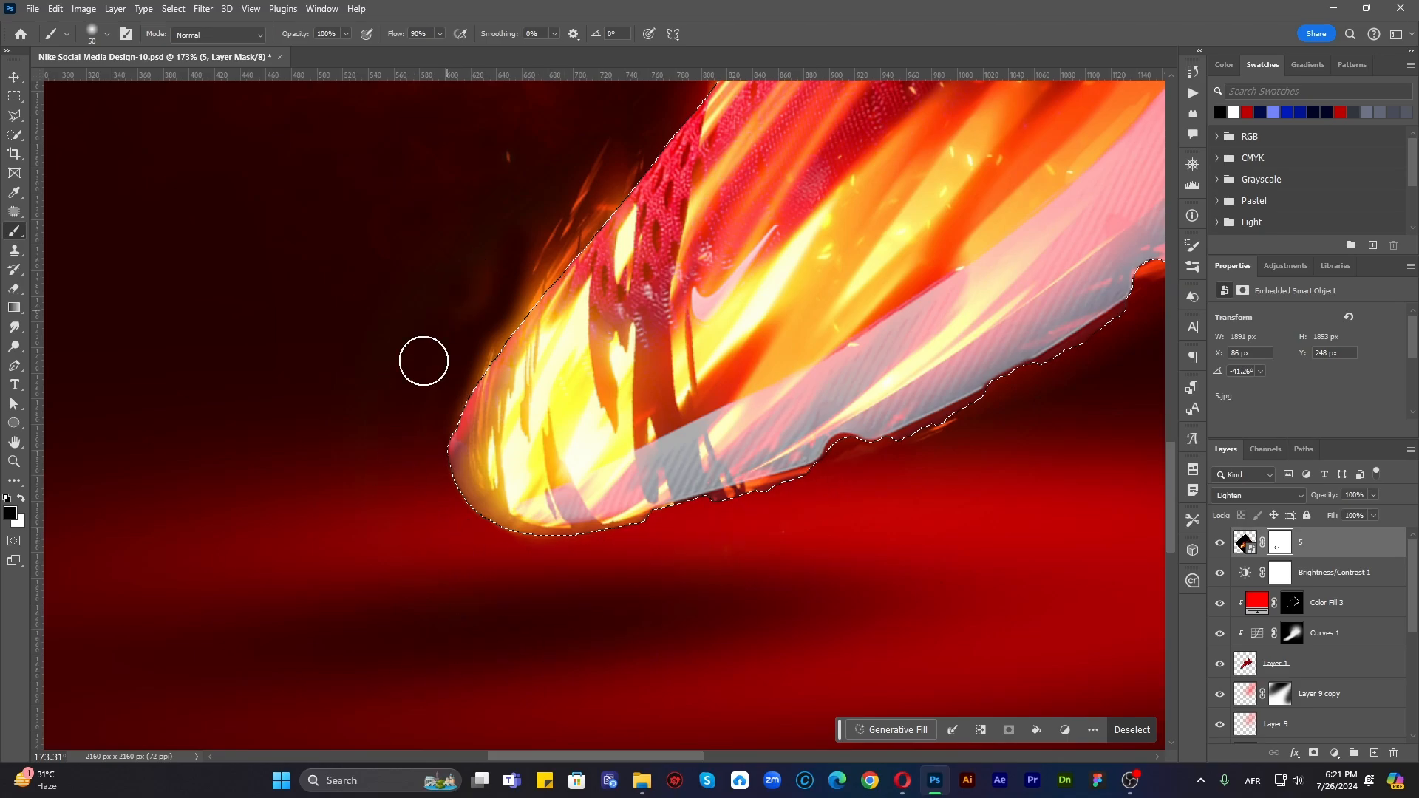
drag(489, 227, 445, 418)
Step: Mask out the fire spilling below the sole within the inverted selection, and clear the selection
scroll(738, 459, down, 3)
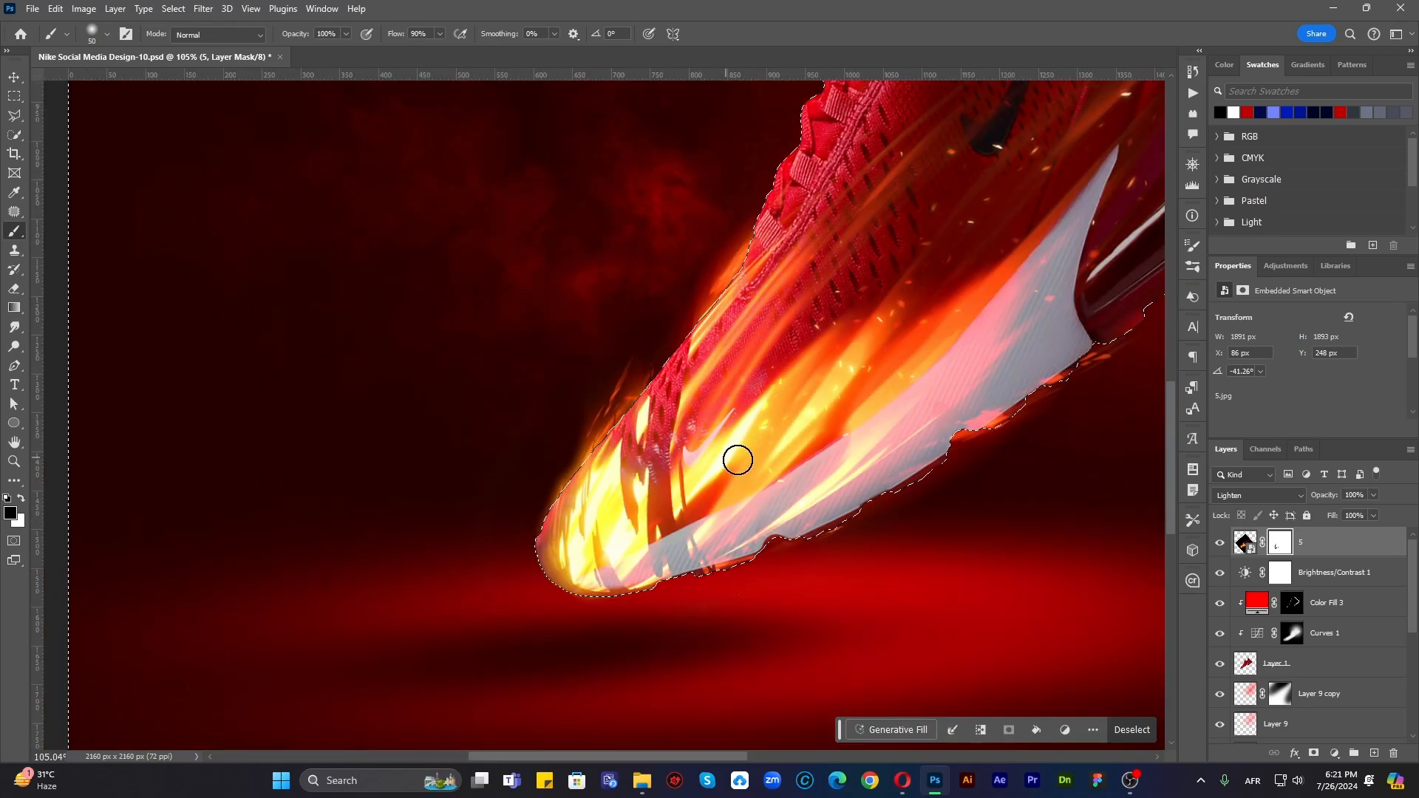
scroll(698, 629, up, 2)
drag(801, 558, 456, 689)
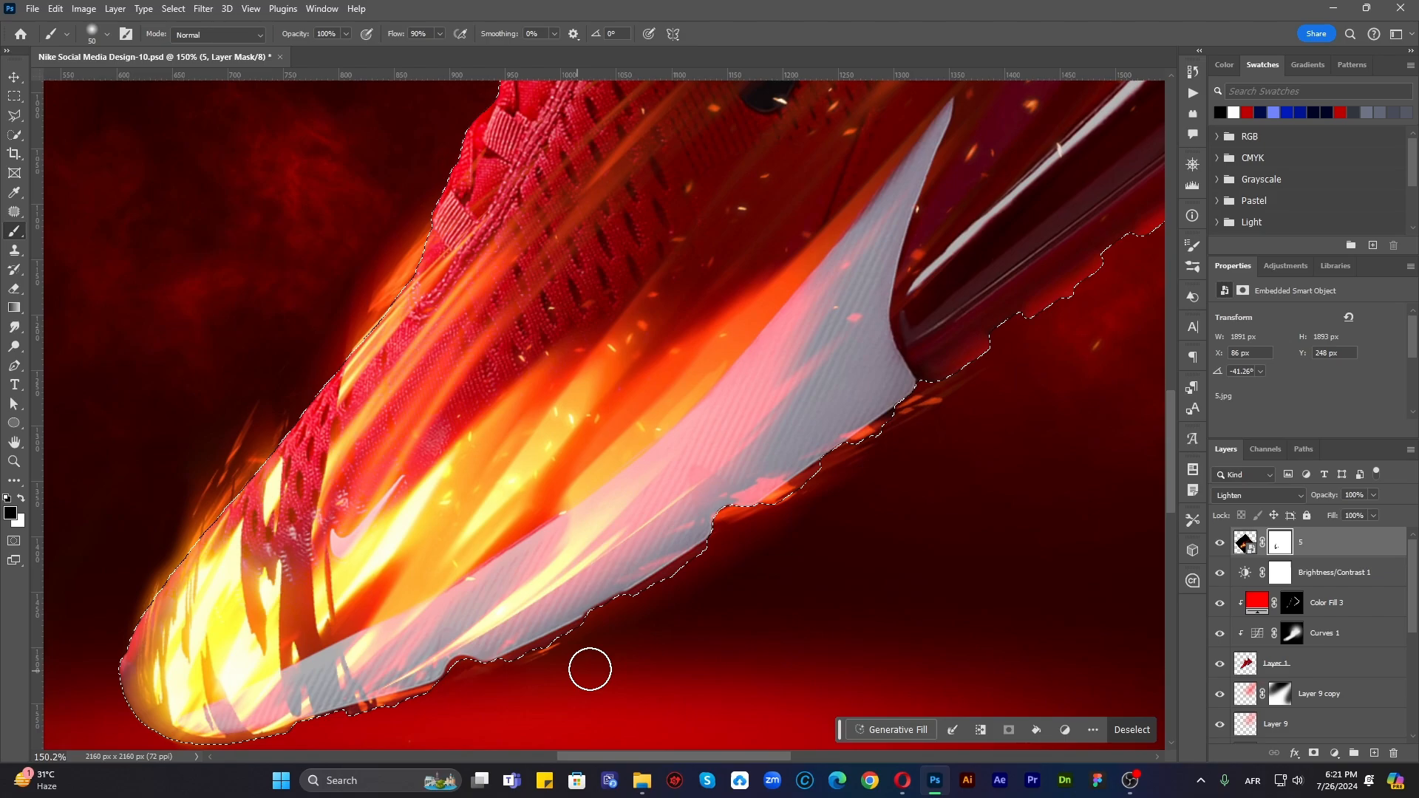
drag(979, 372, 748, 545)
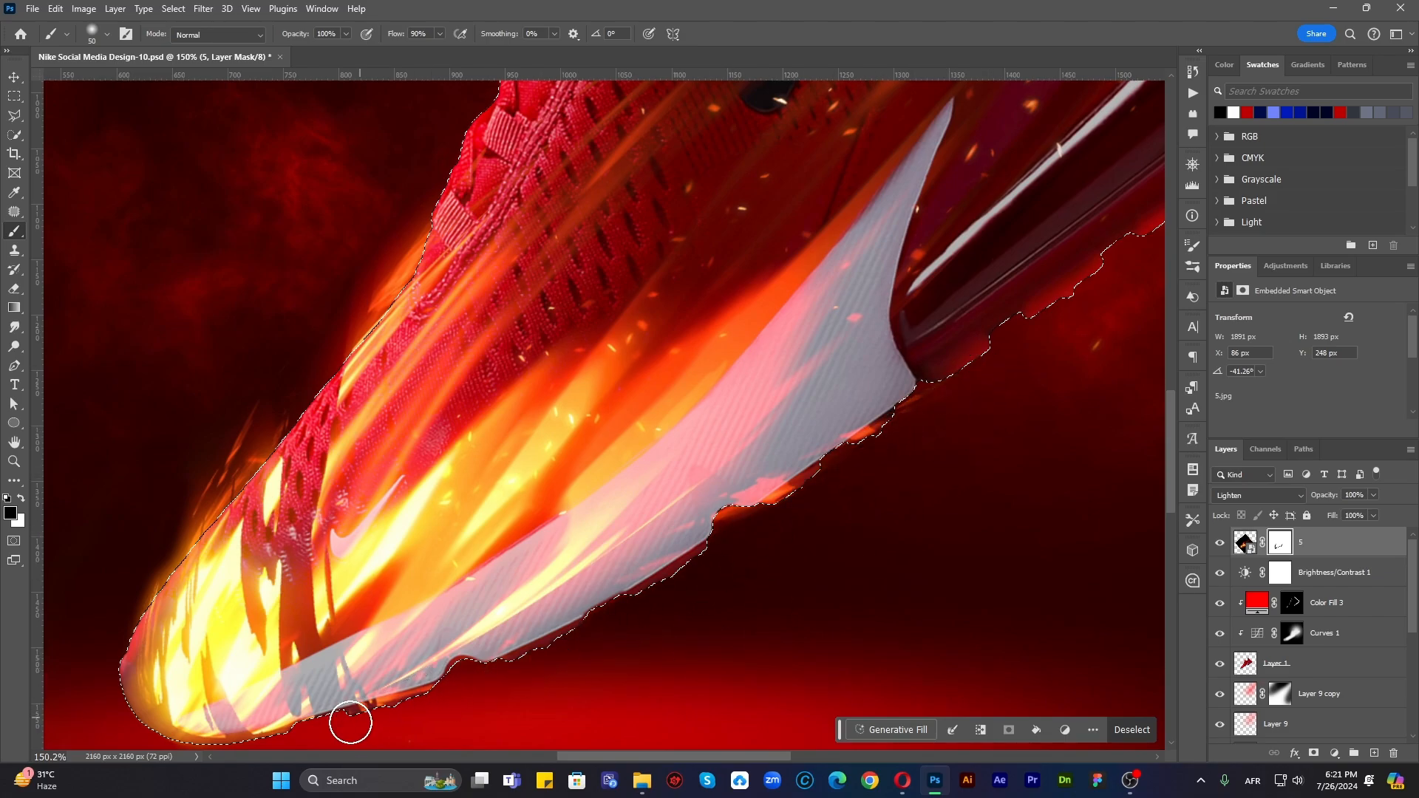
scroll(743, 615, down, 3)
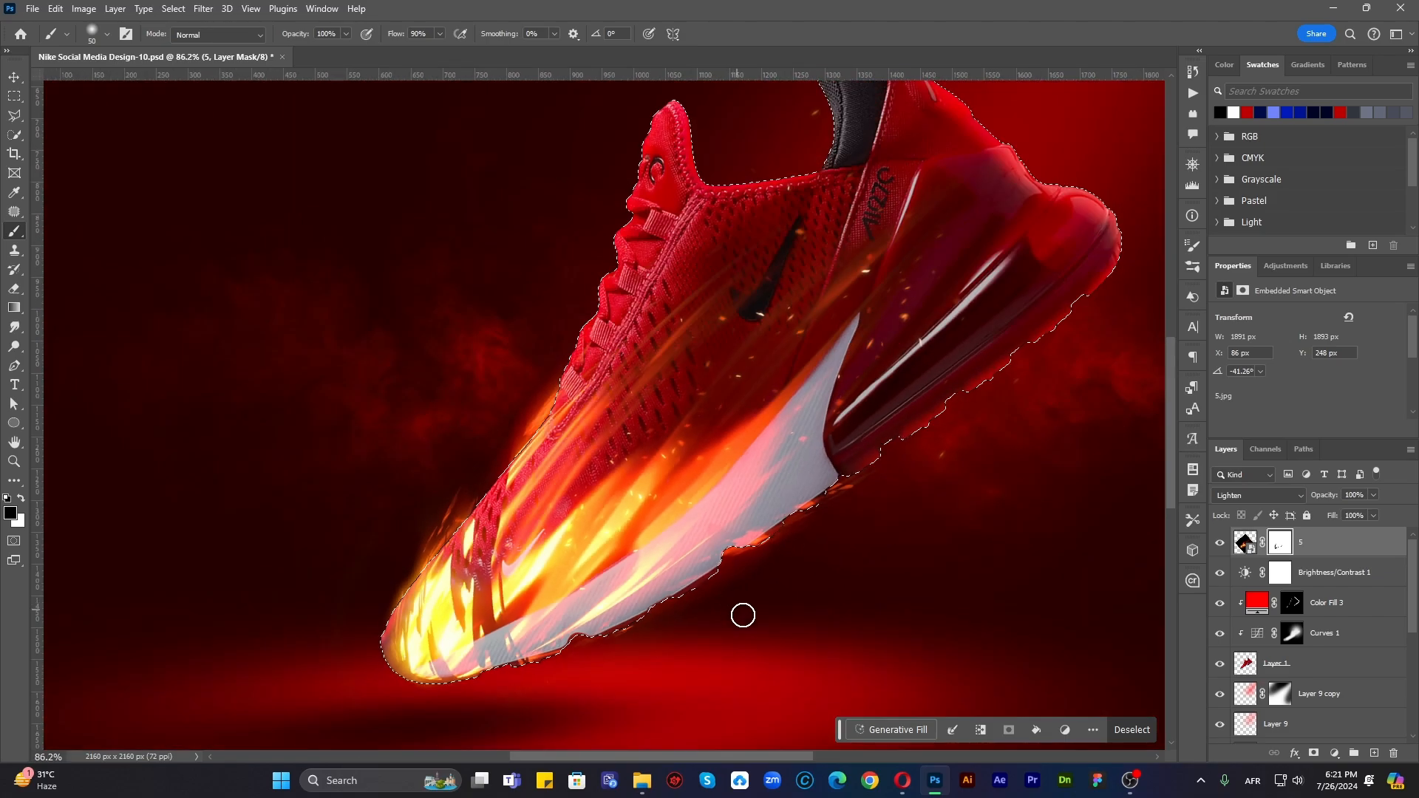
scroll(897, 499, down, 2)
click(13, 78)
click(113, 386)
key(ctrl+d)
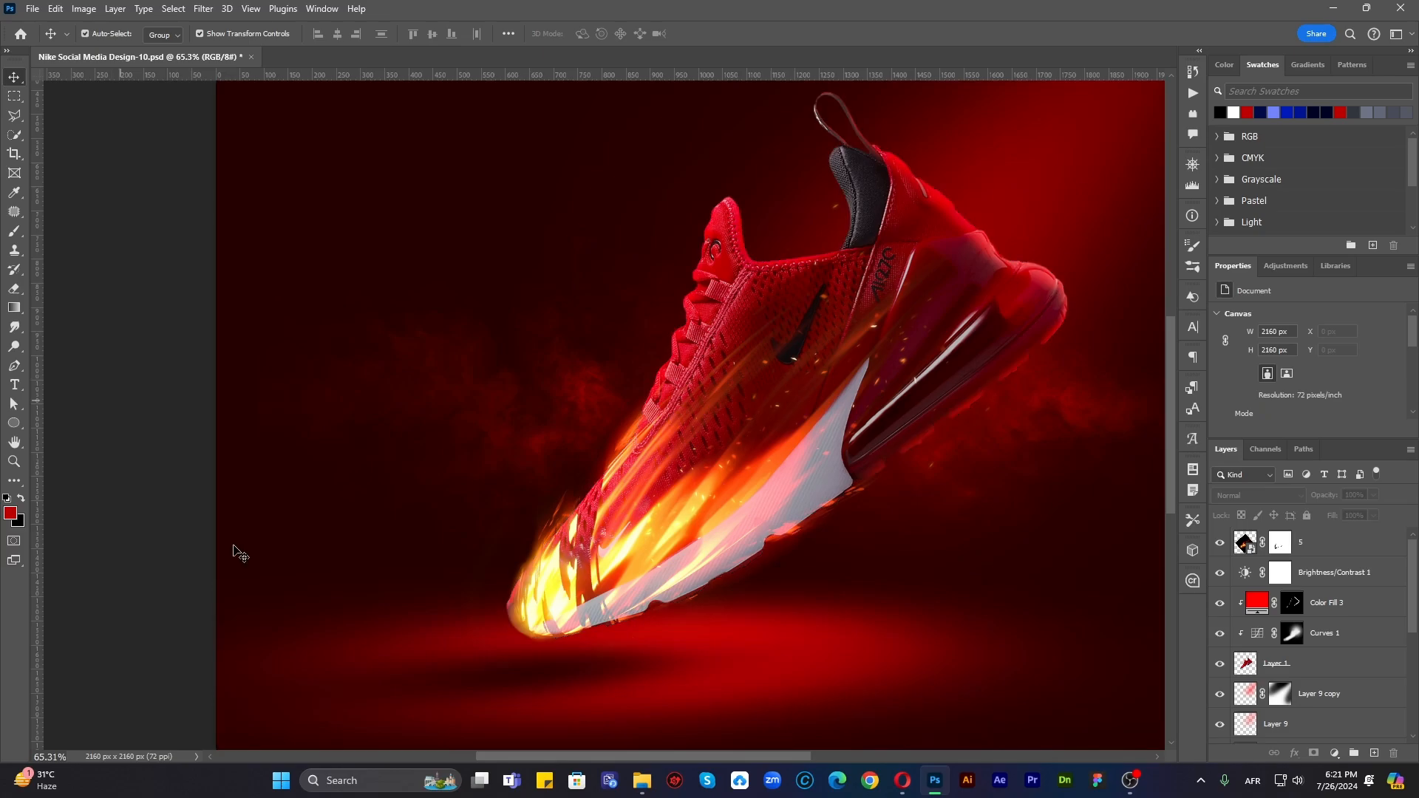
Step: Restore thin flame streaks along the sole's lower edge by painting white on the fireball layer's mask with a 9 px brush
scroll(508, 622, up, 11)
click(1273, 544)
scroll(329, 624, up, 2)
key(b)
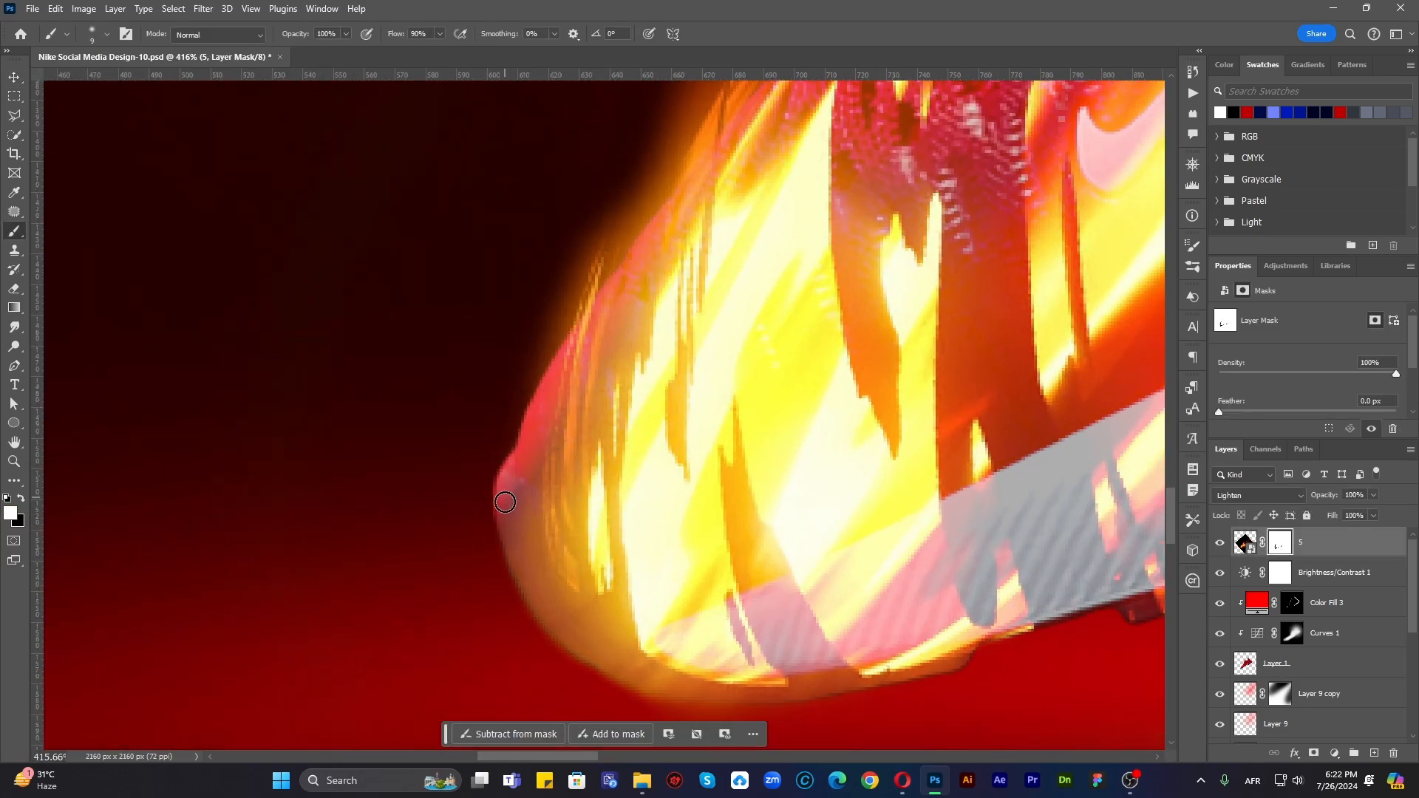
scroll(504, 503, down, 2)
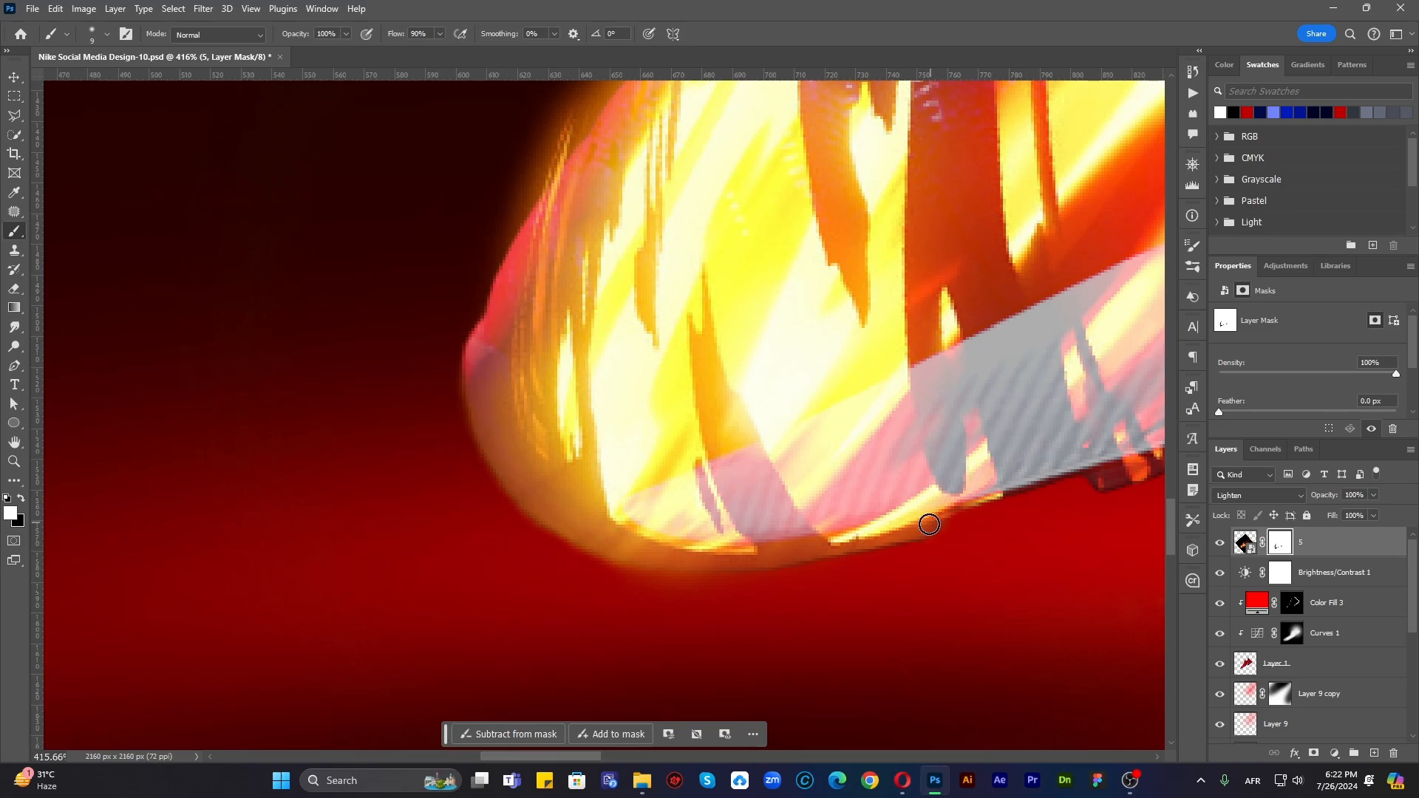
scroll(665, 565, right, 4)
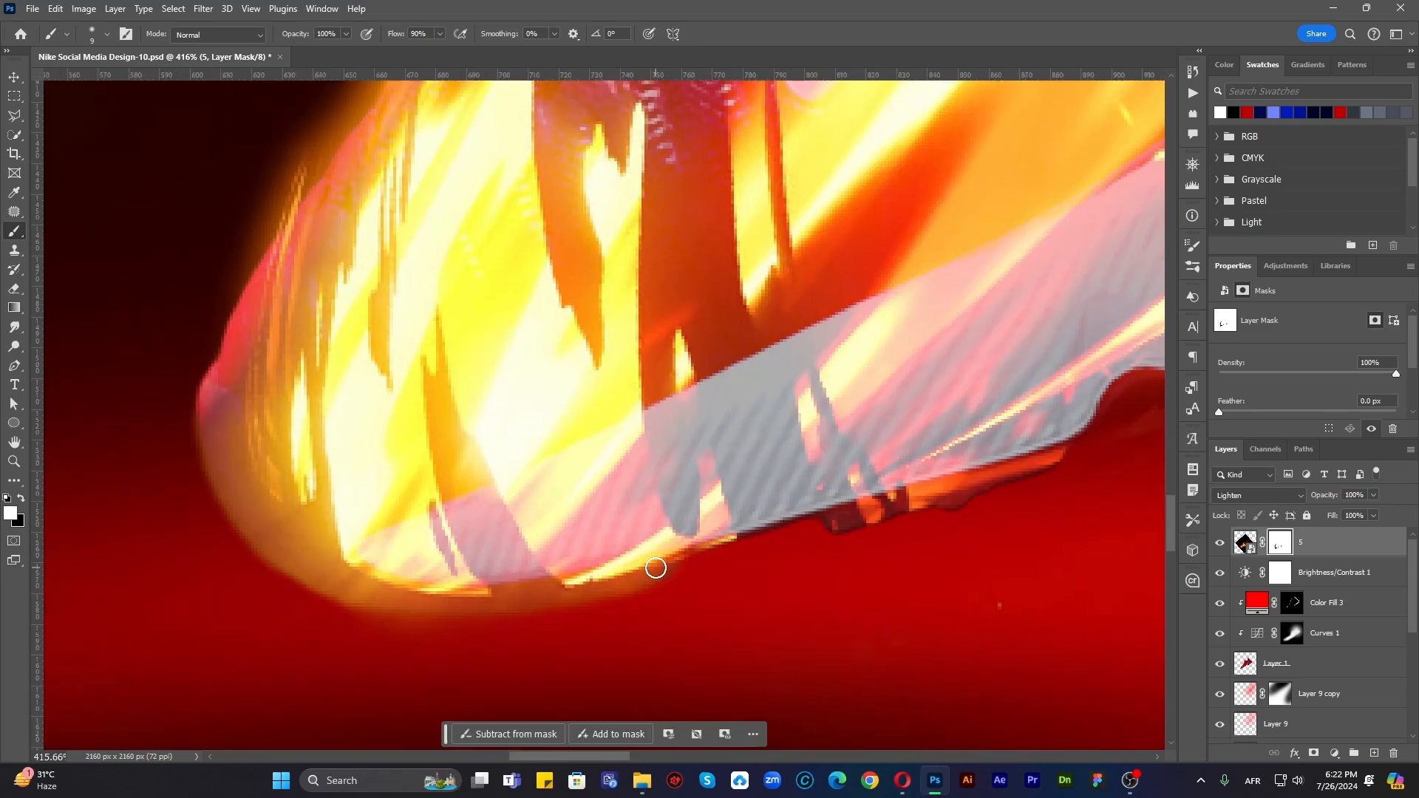
scroll(911, 457, right, 8)
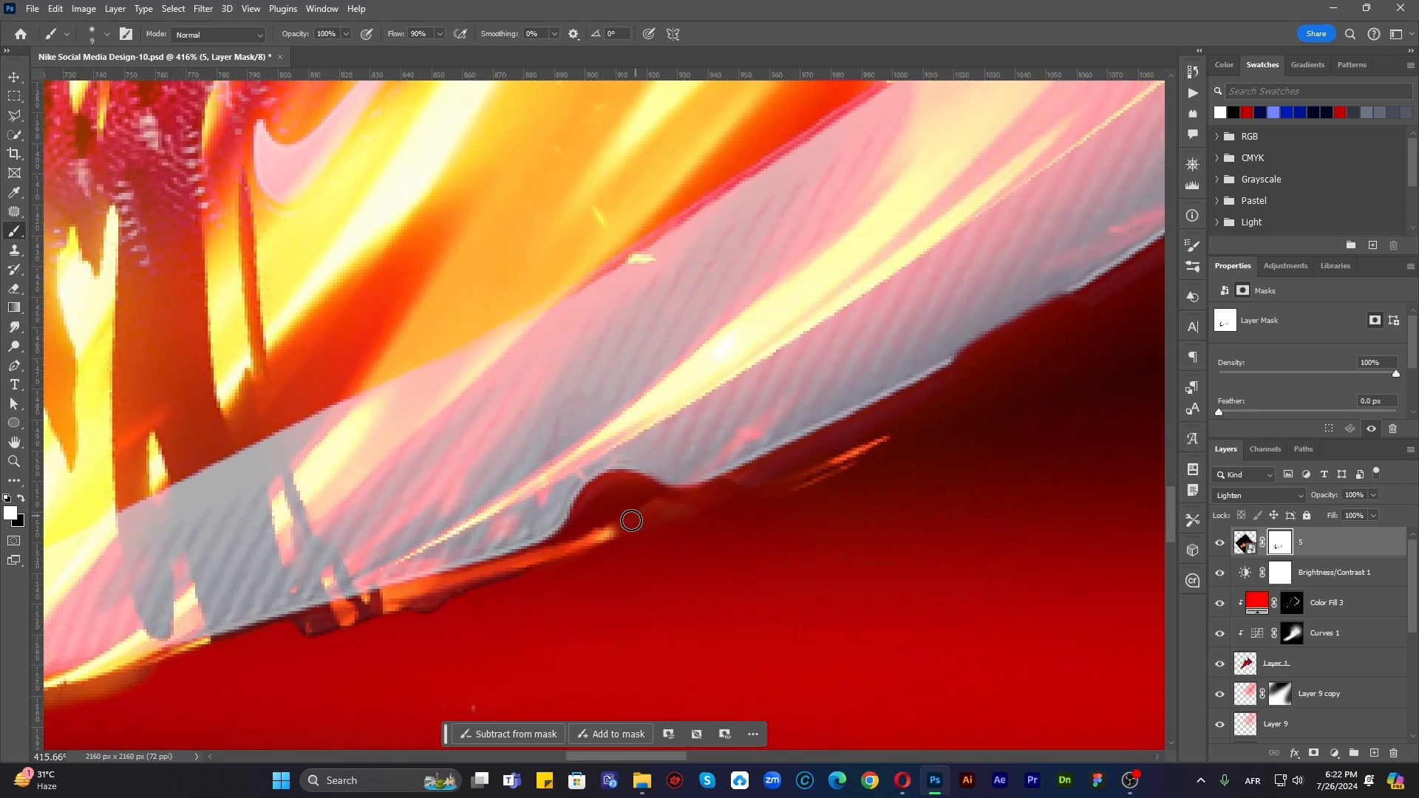
mouse_move(581, 531)
mouse_down()
mouse_move(709, 455)
mouse_move(770, 461)
mouse_up()
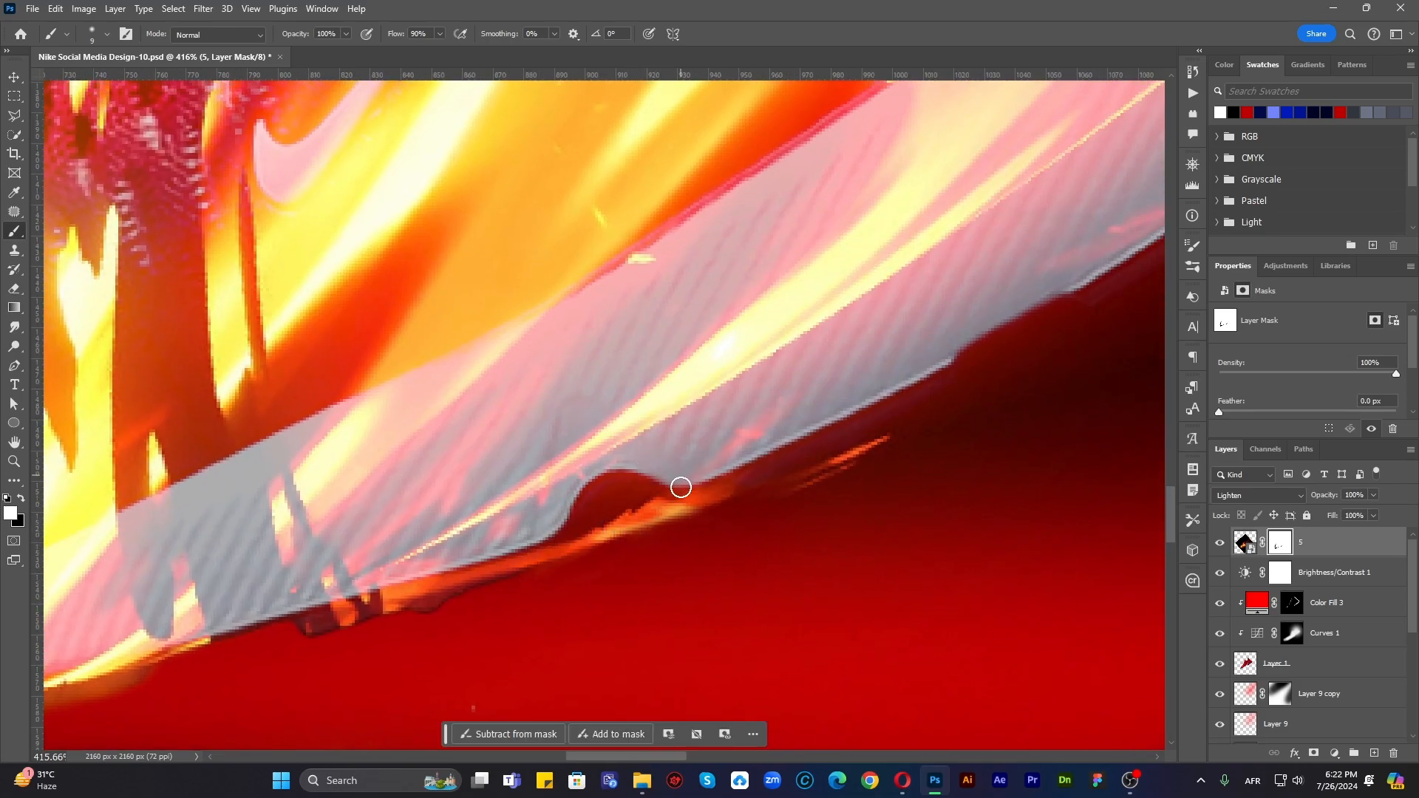
drag(846, 418, 599, 483)
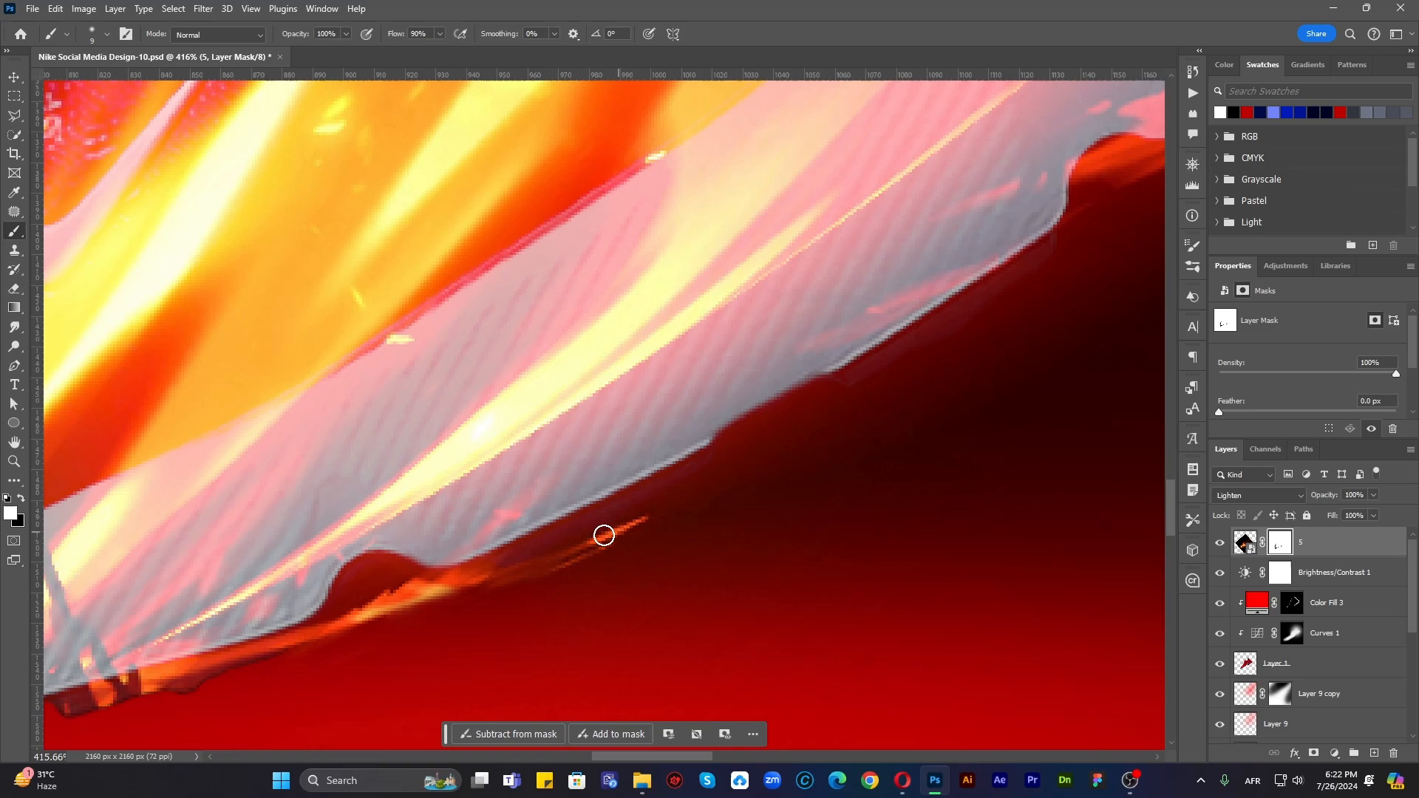
scroll(665, 551, down, 8)
drag(466, 432, 677, 497)
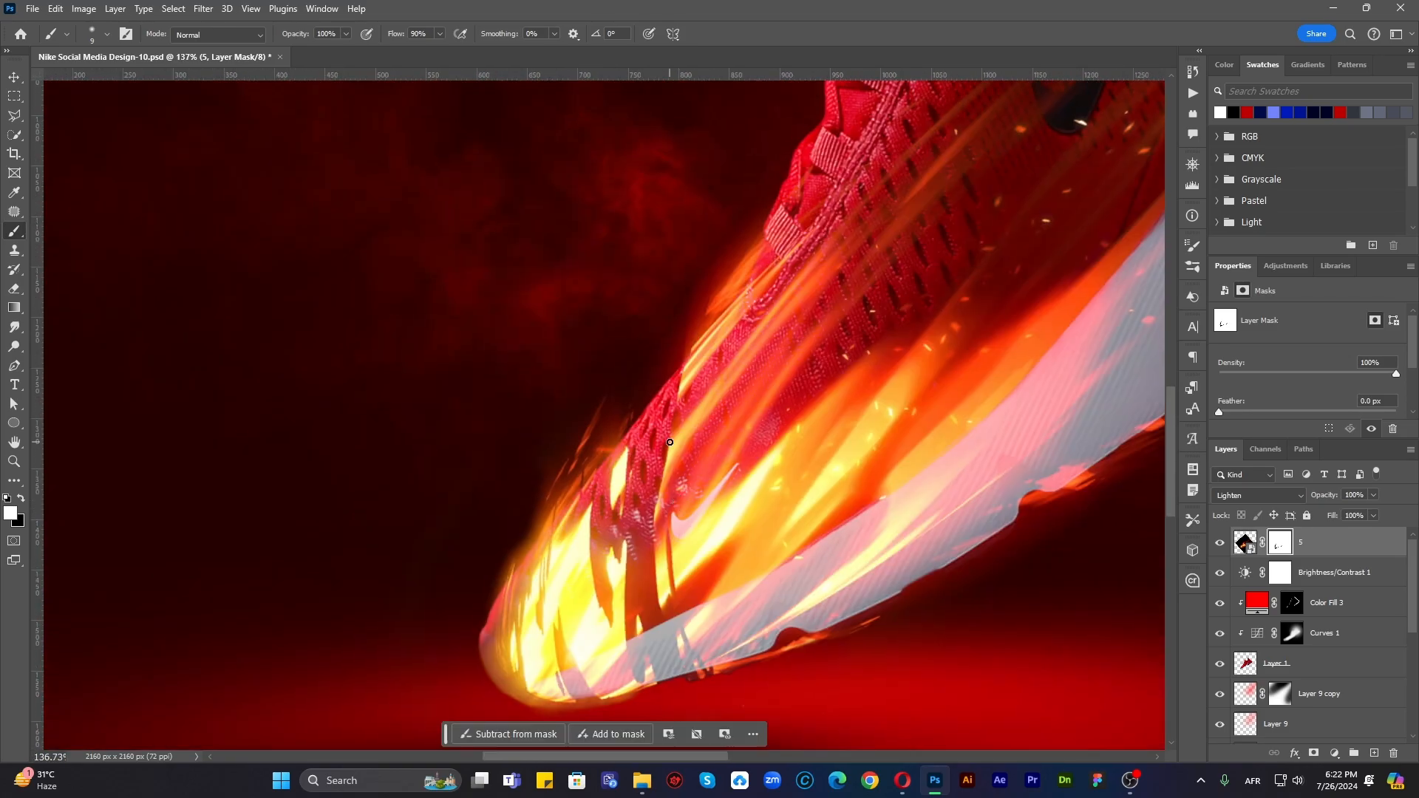
scroll(669, 442, down, 1)
key(v)
key(ctrl+0)
ctrl+click(988, 601)
Step: Apply Hue/Saturation to the fireball layer with Hue -10, Saturation +15 and Lightness -21
scroll(621, 510, up, 5)
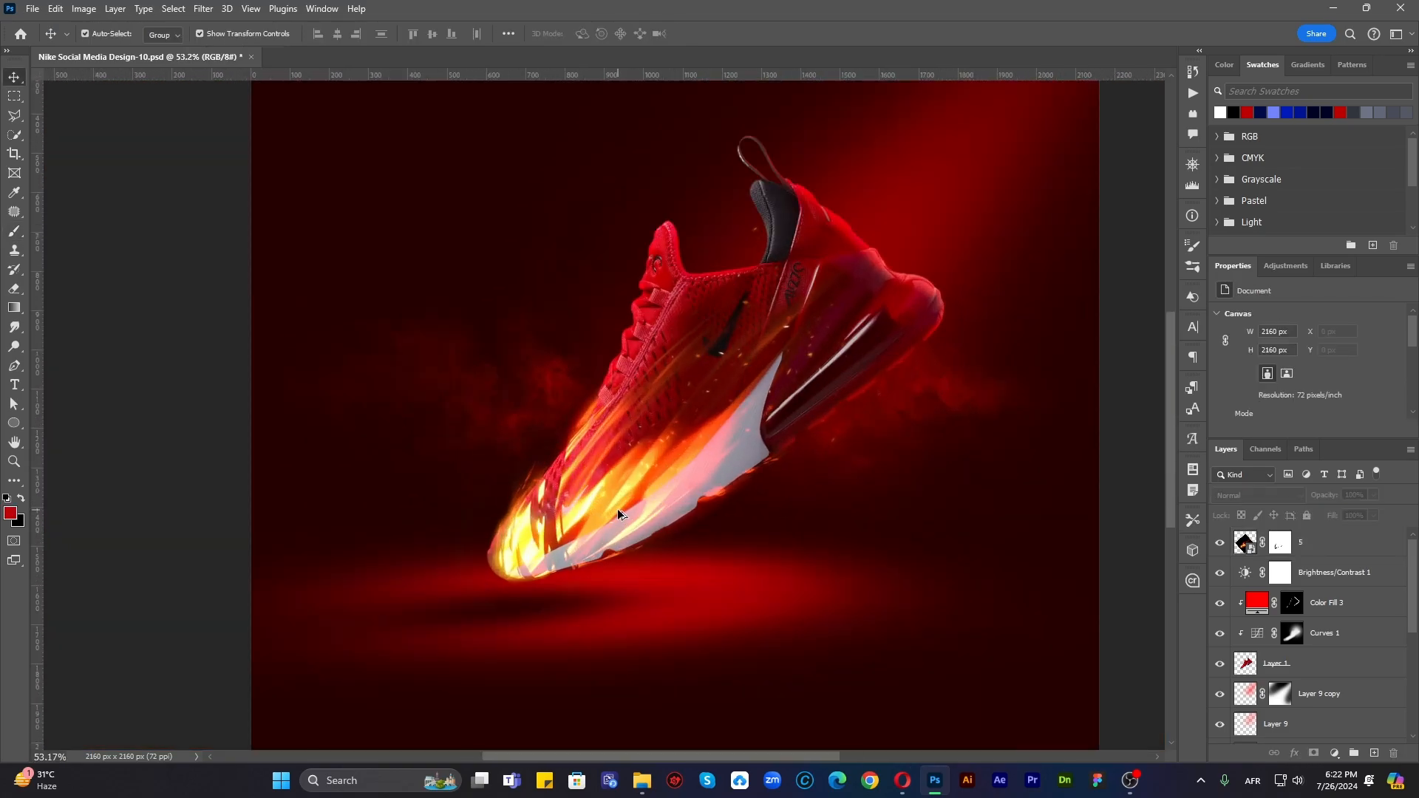
ctrl+click(634, 482)
drag(658, 466, 632, 527)
click(83, 8)
mouse_move(122, 44)
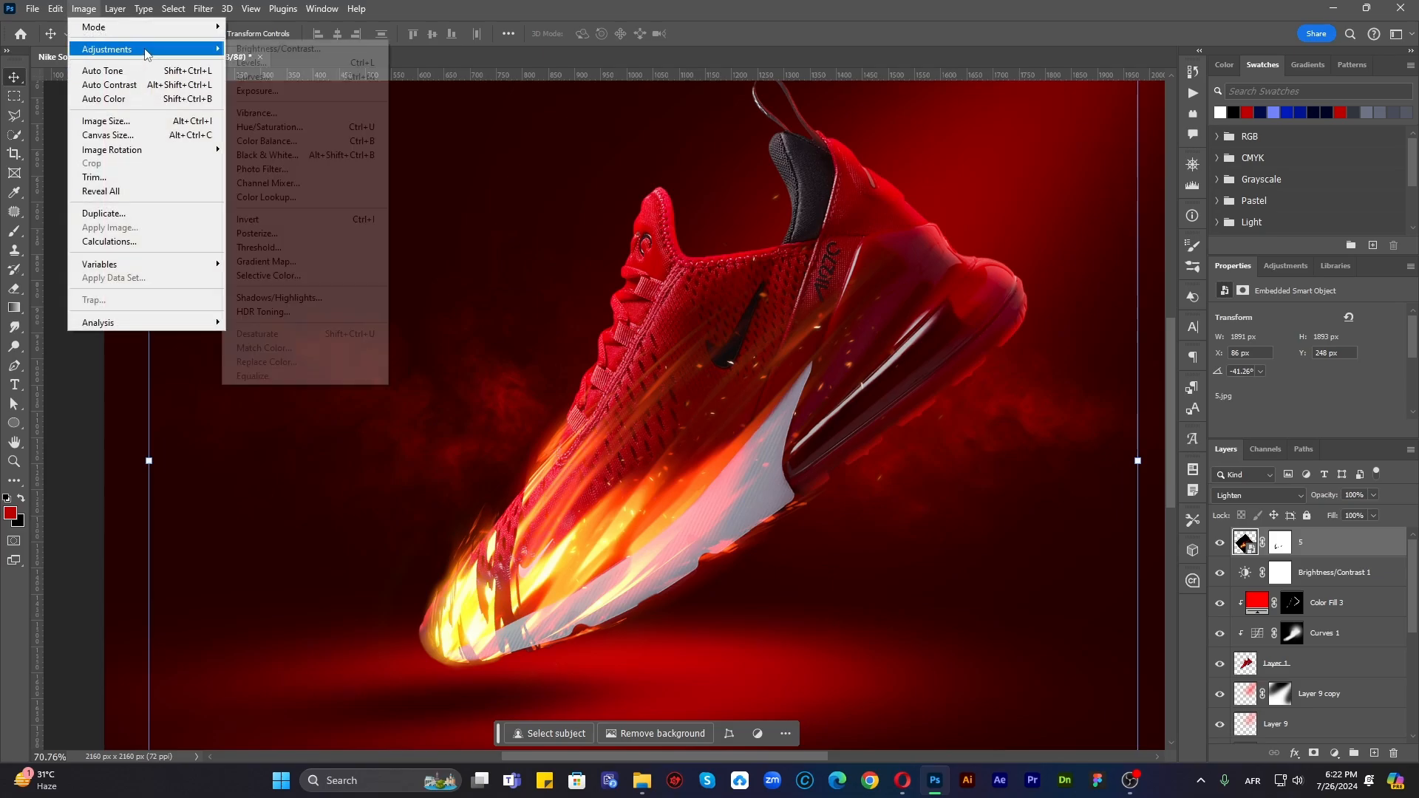
click(255, 126)
drag(668, 255, 660, 259)
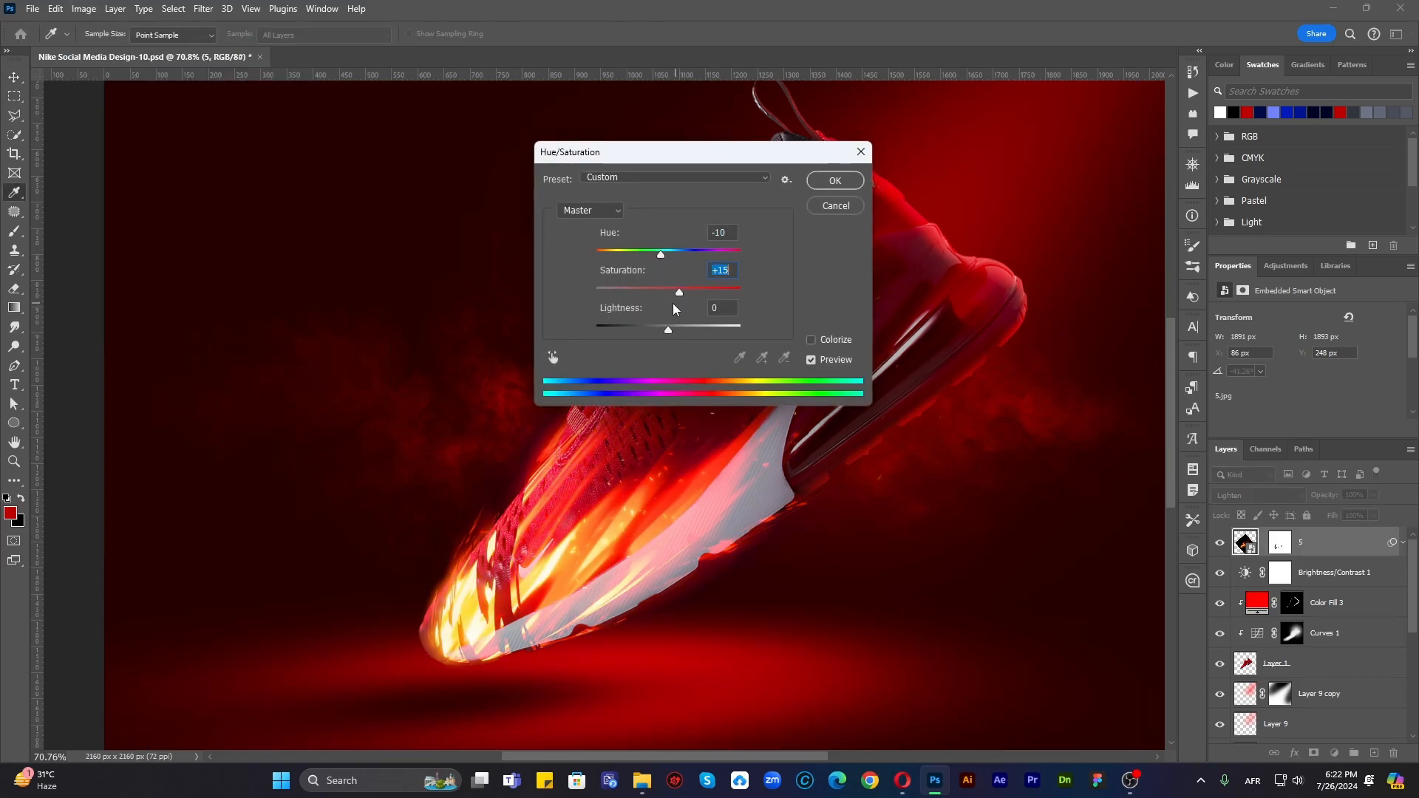
drag(656, 339, 654, 346)
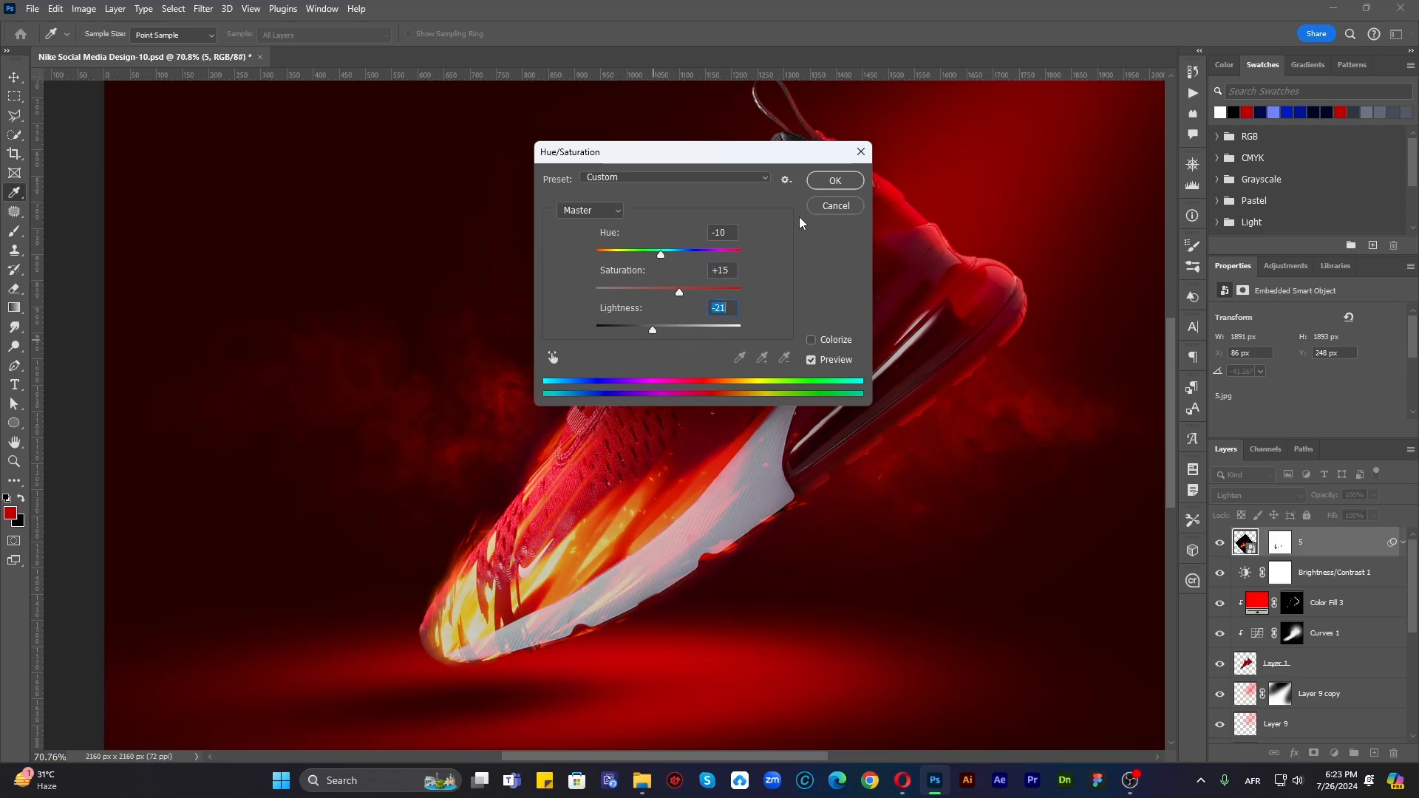
click(834, 181)
Step: Create a new layer above the fireball layer and sample a pale cream brush colour from the flames at the toe
scroll(591, 621, up, 10)
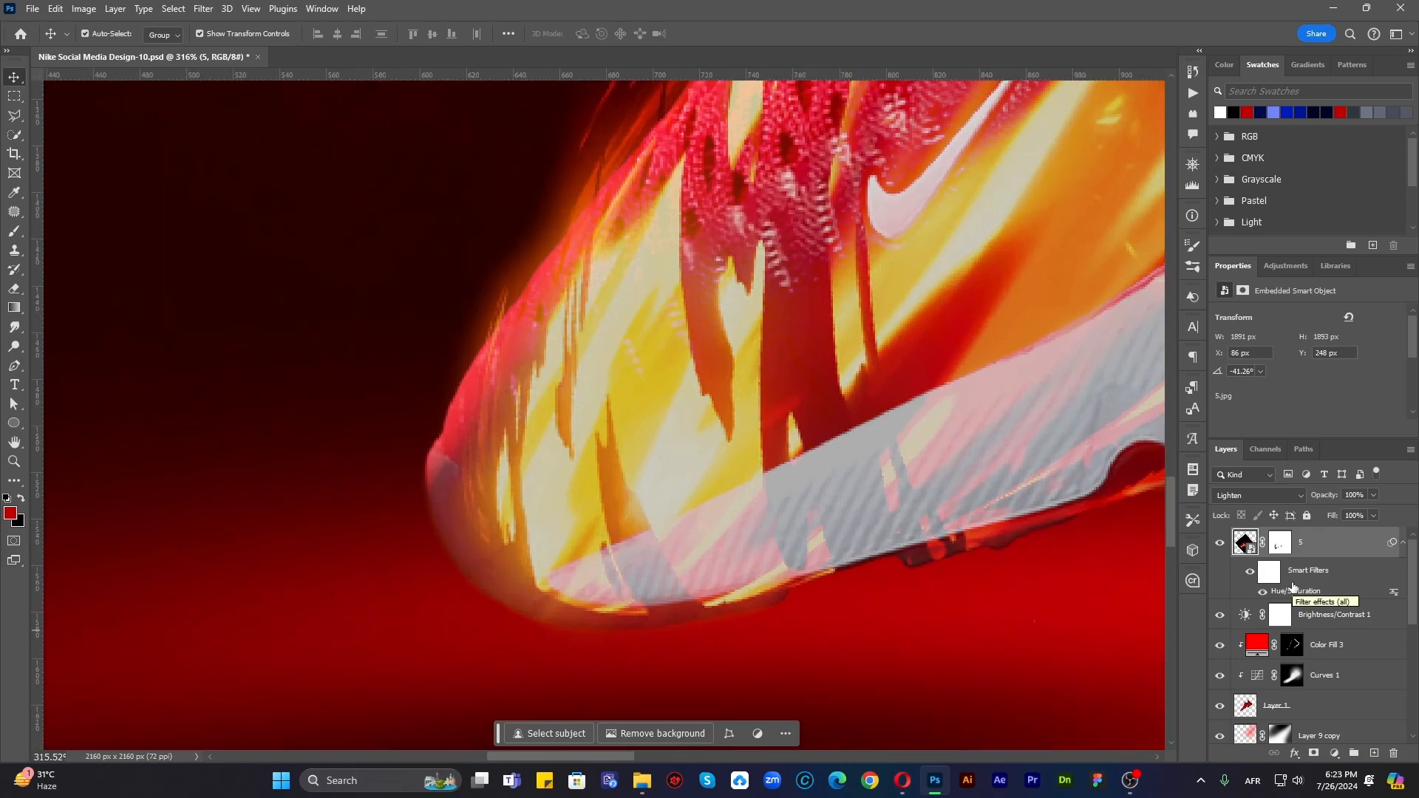
click(1373, 753)
scroll(673, 491, up, 1)
key(b)
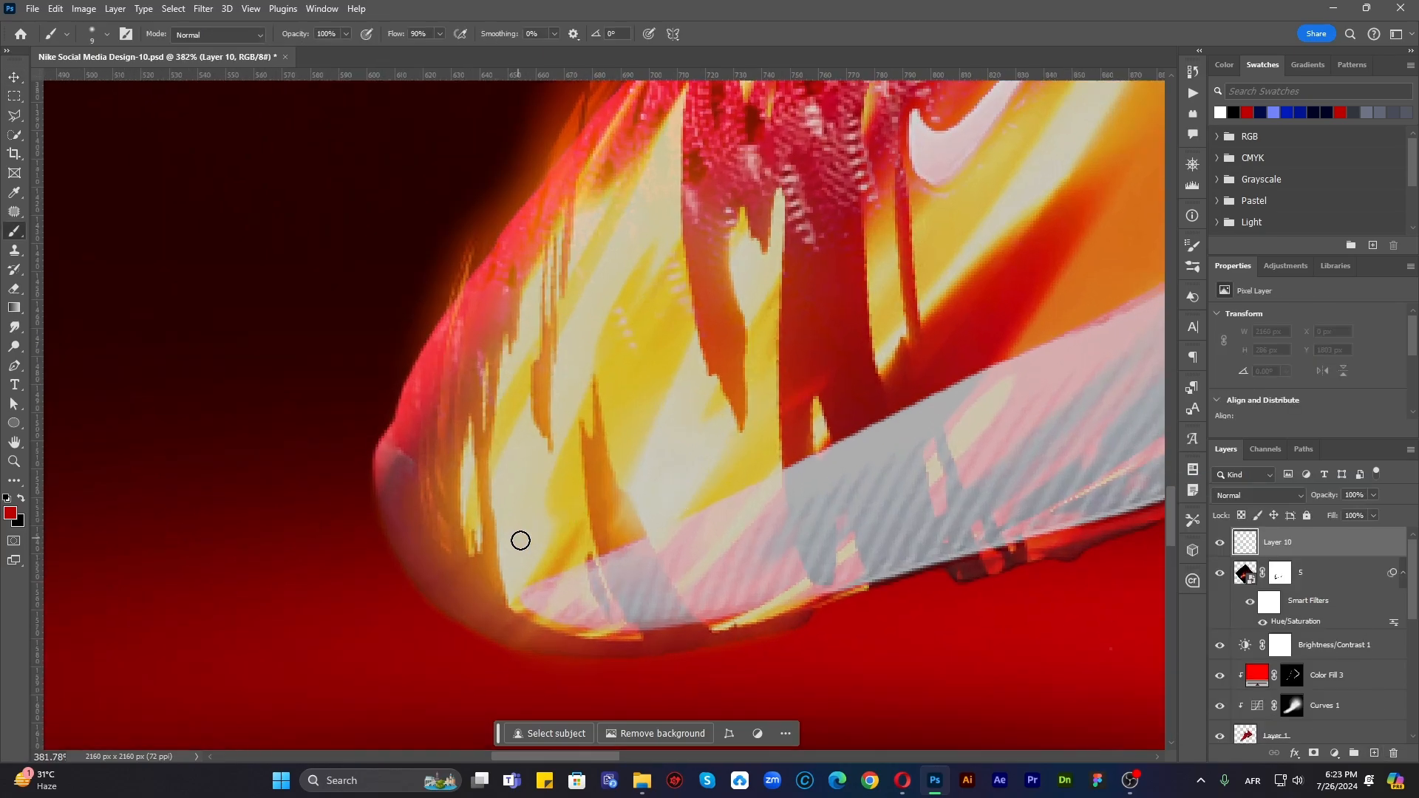
alt+click(487, 554)
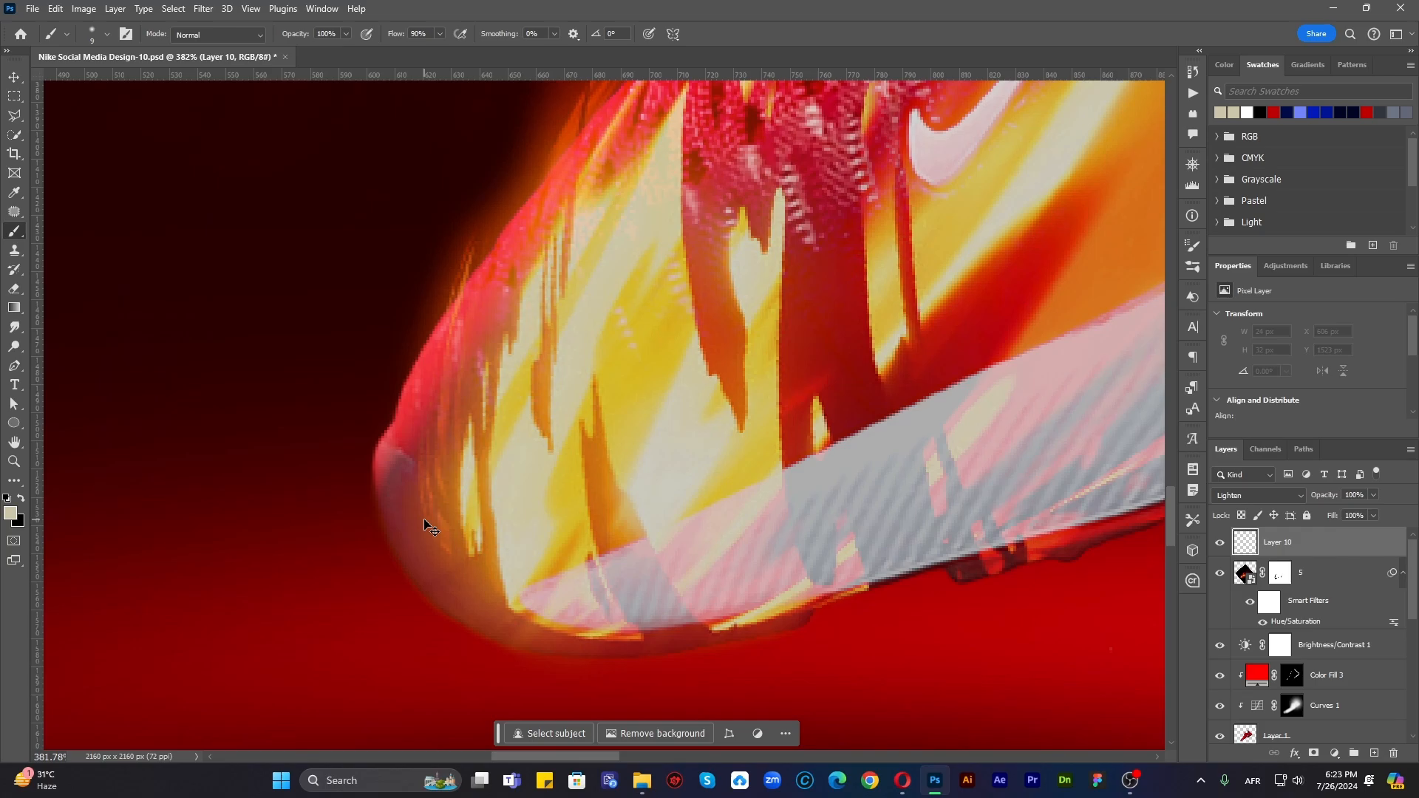
key(v)
scroll(515, 530, down, 8)
click(952, 486)
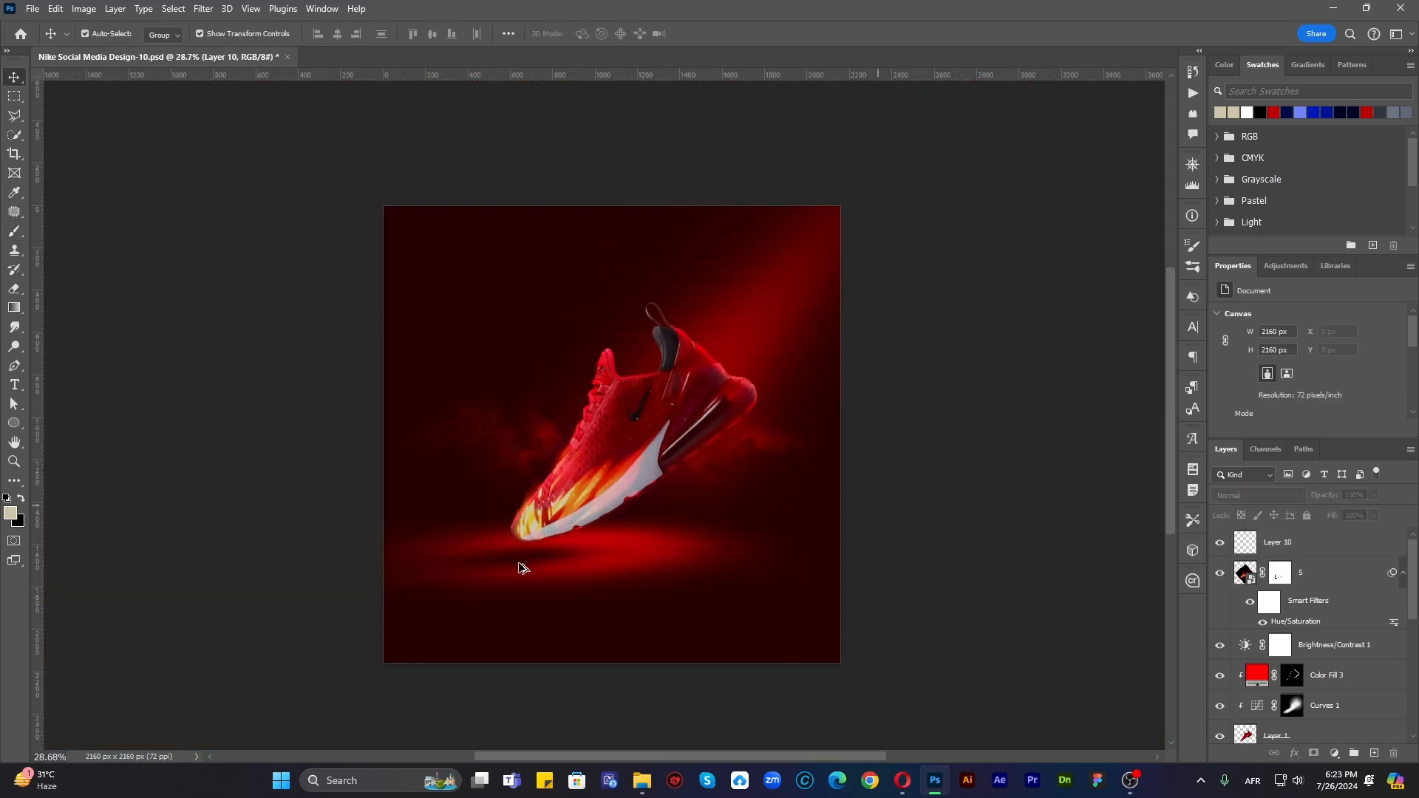
Step: Duplicate the fireball layer 5 and move the original directly beneath the shoe layer, Layer 1
scroll(521, 565, up, 2)
click(1319, 572)
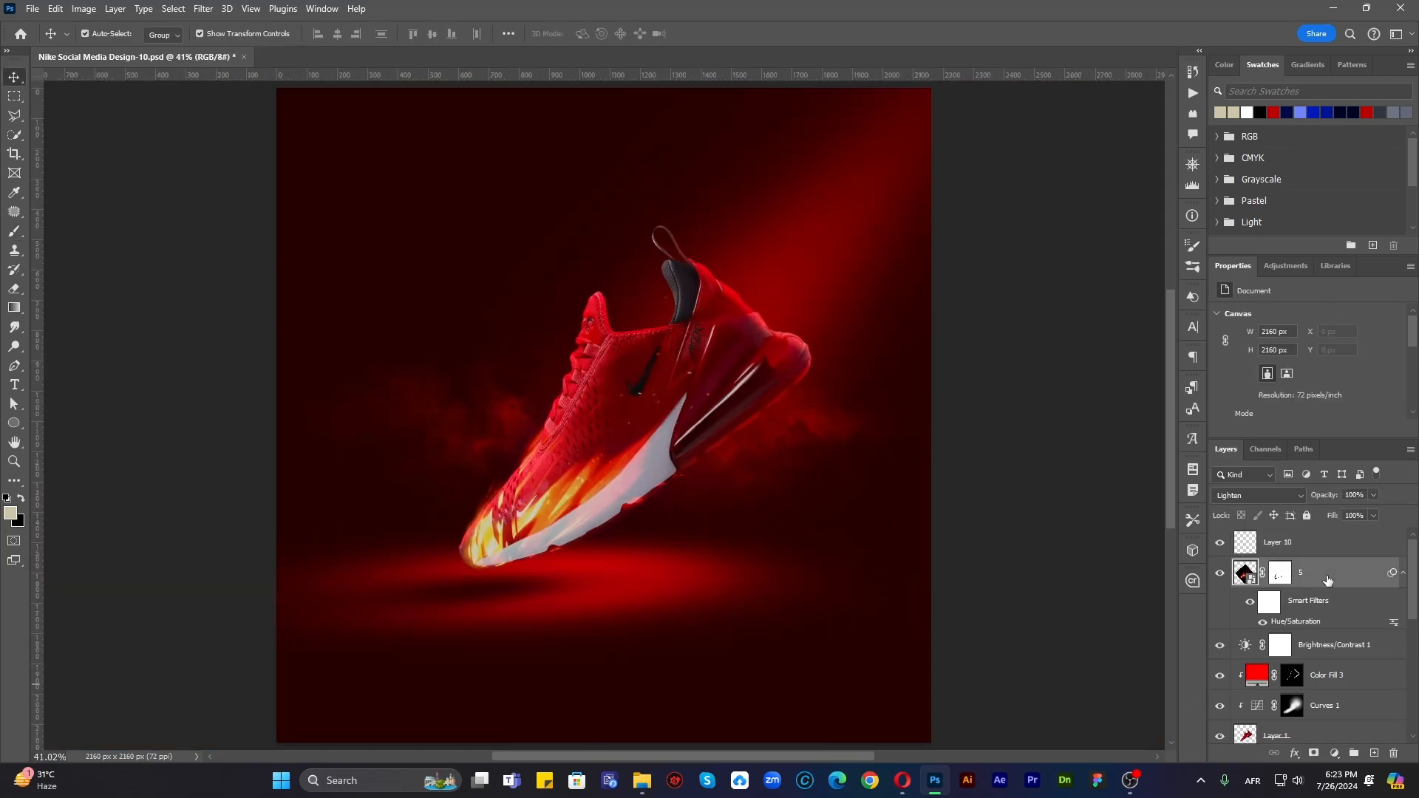
right_click(1319, 572)
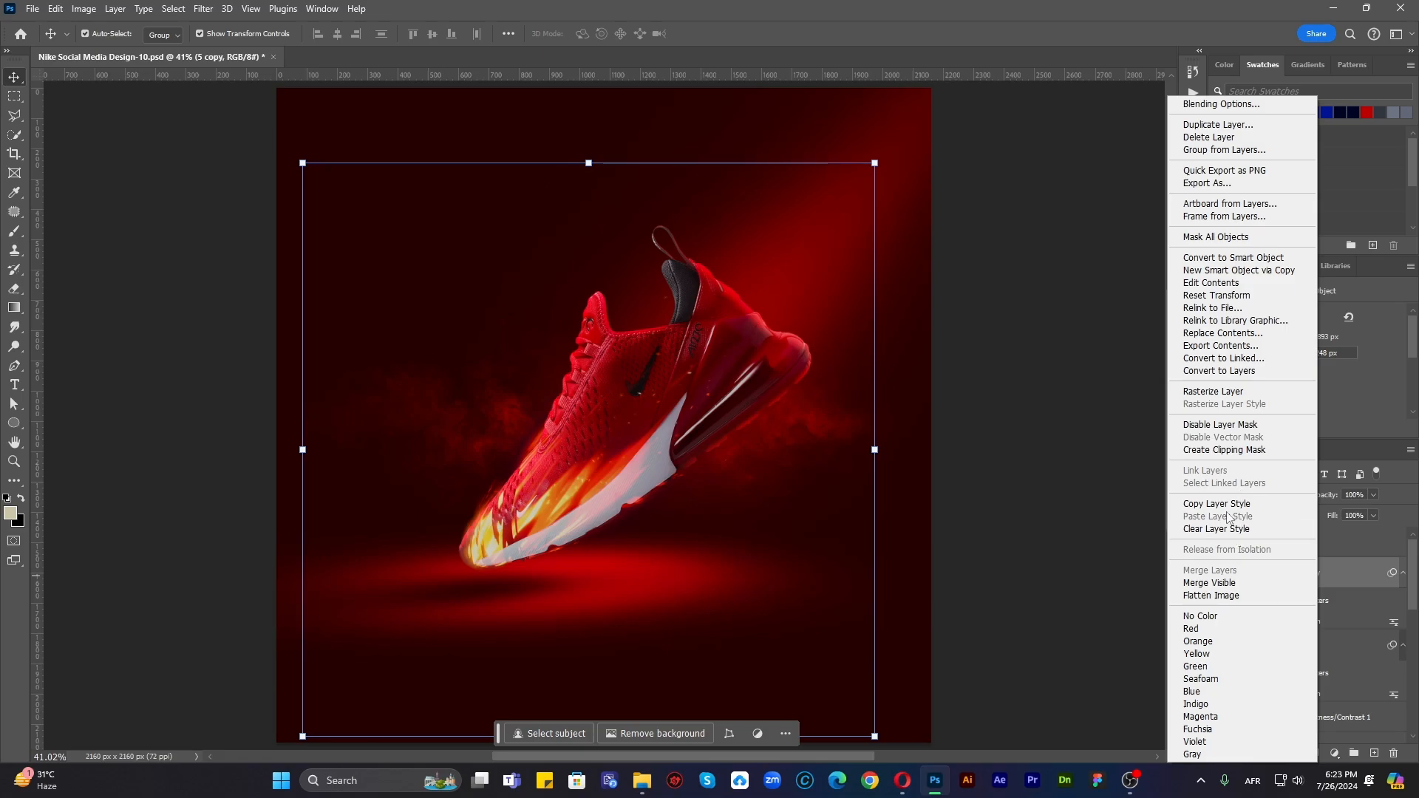
key(Escape)
right_click(1278, 577)
click(1304, 570)
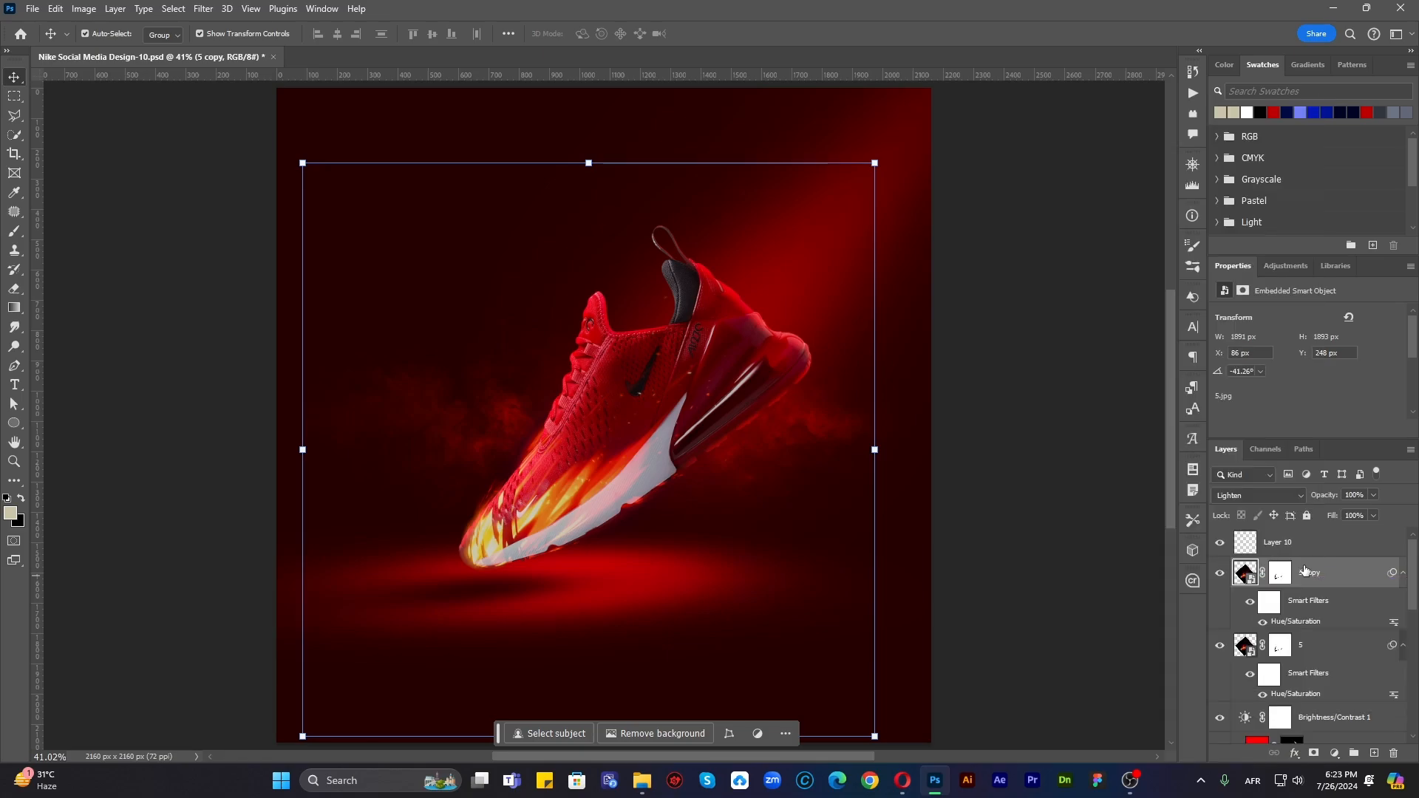
scroll(1304, 591, down, 4)
drag(1321, 535, 1322, 629)
Step: Enlarge the fireball layer 5 beneath the shoe to about 3451 px wide so its flames trail out behind the heel
scroll(712, 515, down, 4)
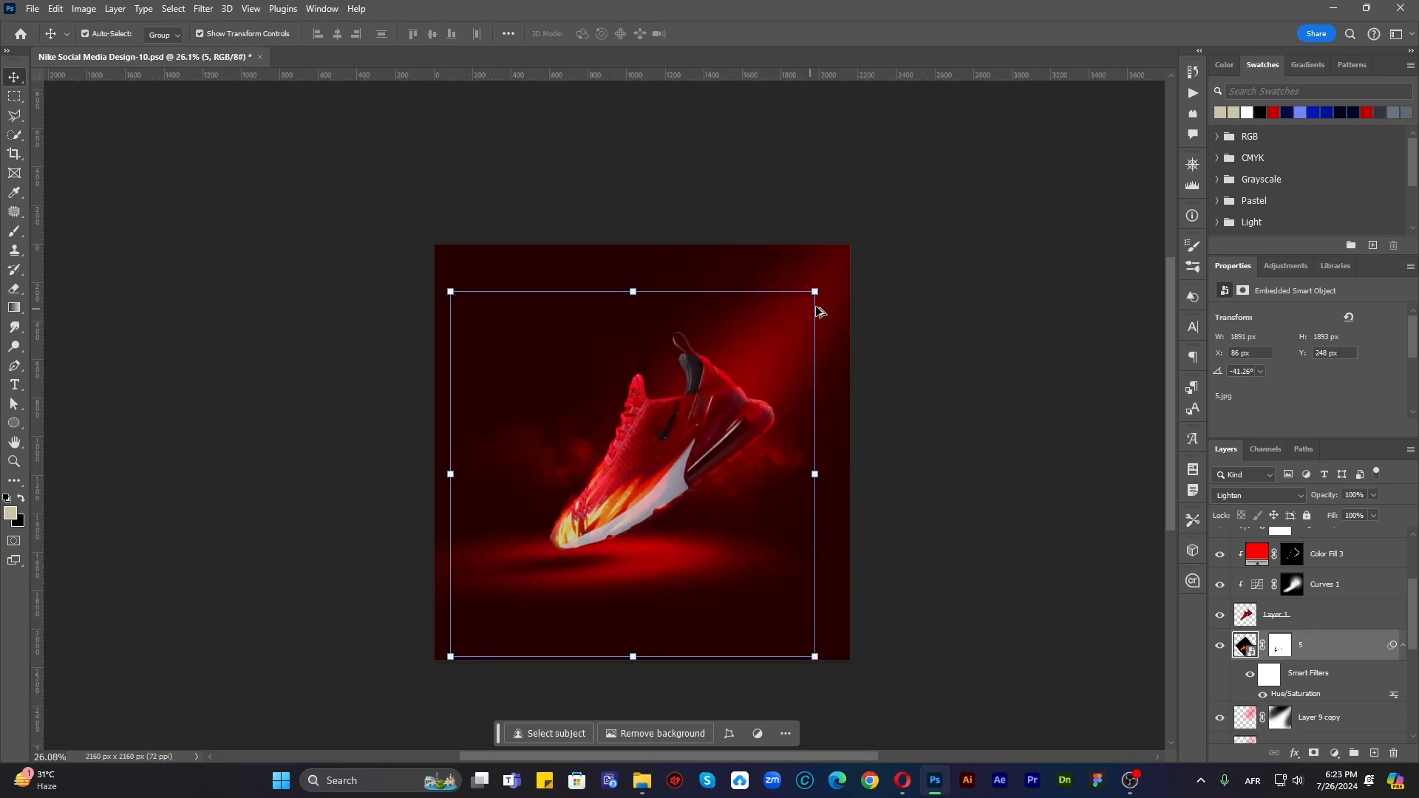
click(820, 291)
click(721, 299)
drag(725, 302, 1039, 146)
key(Return)
click(451, 654)
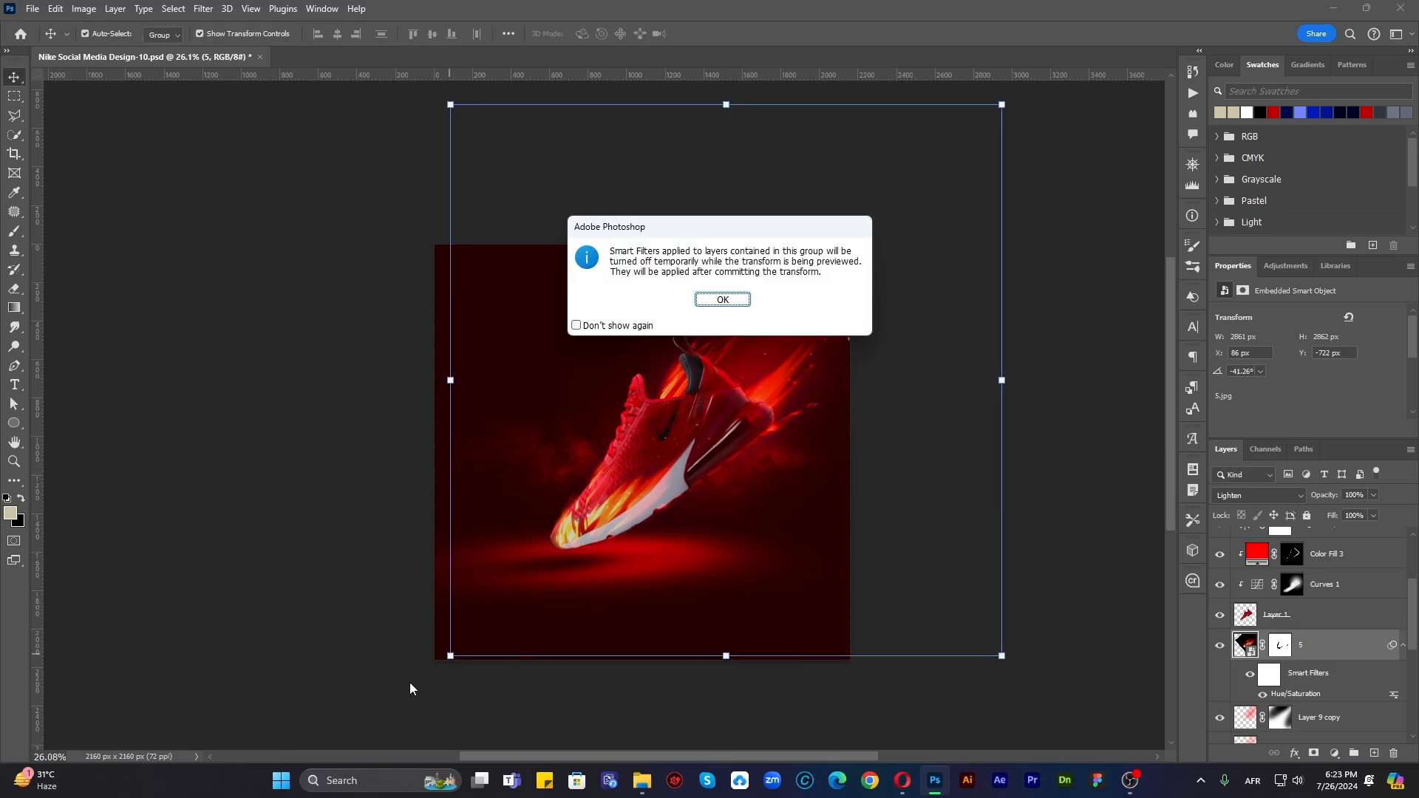
key(Return)
drag(450, 655, 386, 704)
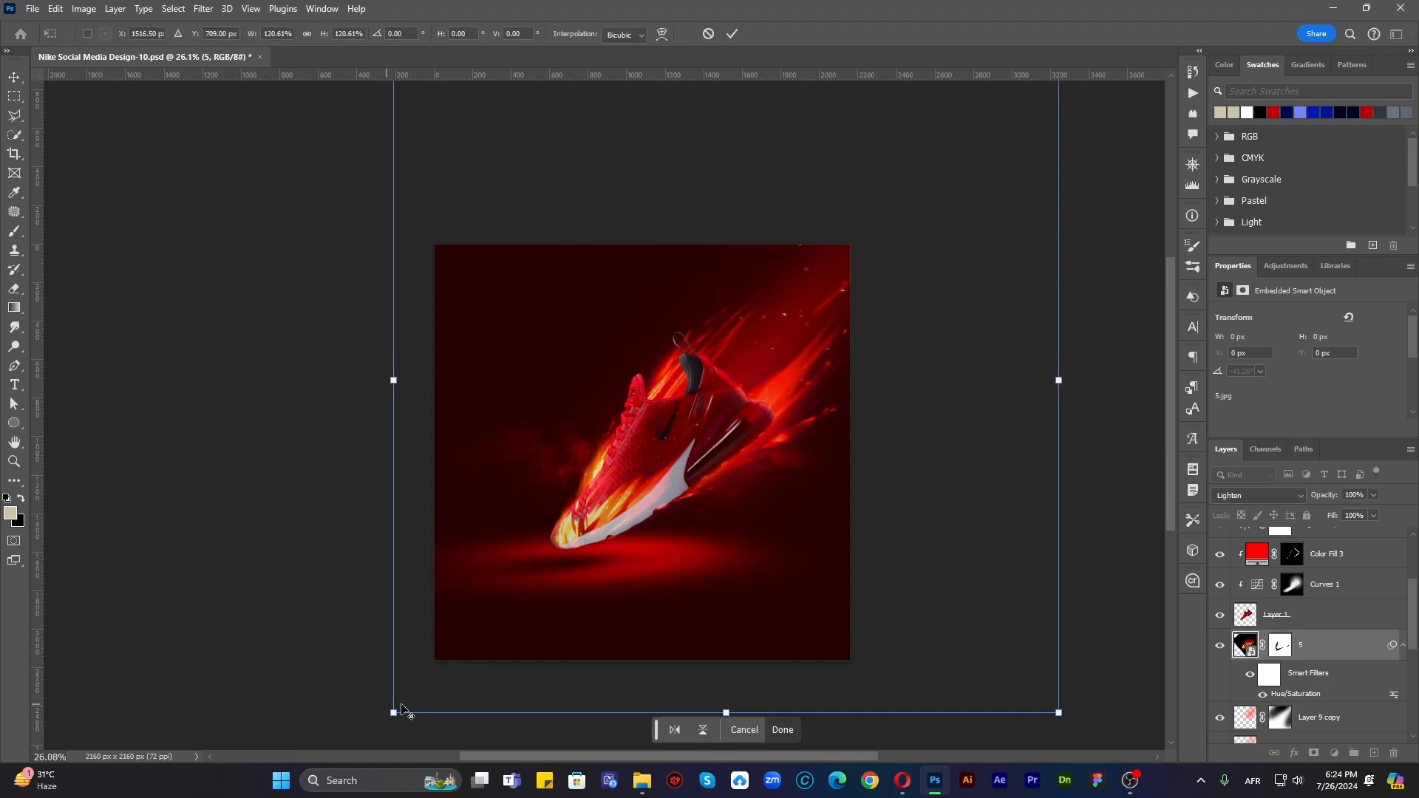
key(Return)
click(1083, 463)
scroll(708, 433, up, 4)
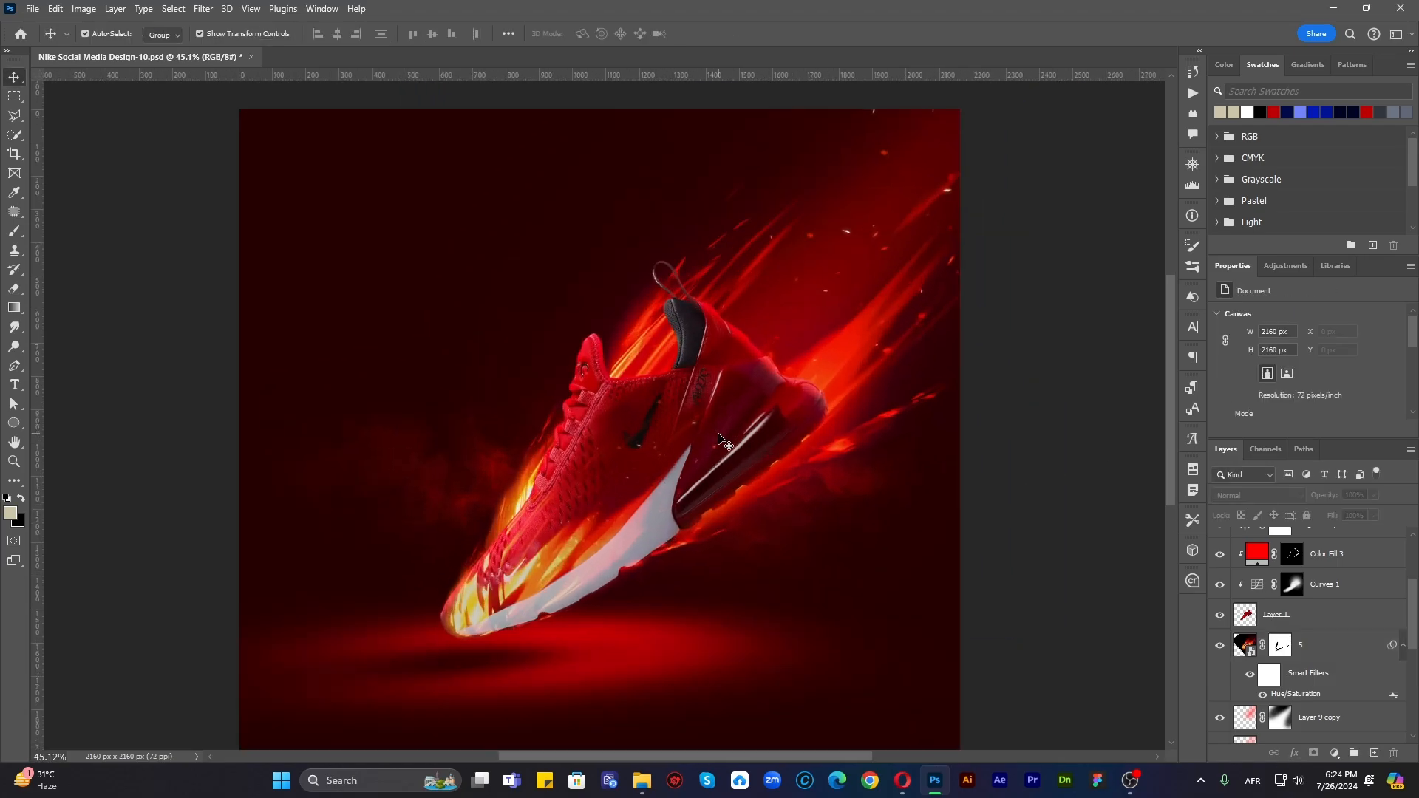
Step: Scale the fireball layer 5 down and reposition it so short flames hug the shoe's collar and heel
click(1304, 644)
key(ctrl+t)
key(Return)
scroll(1009, 366, down, 3)
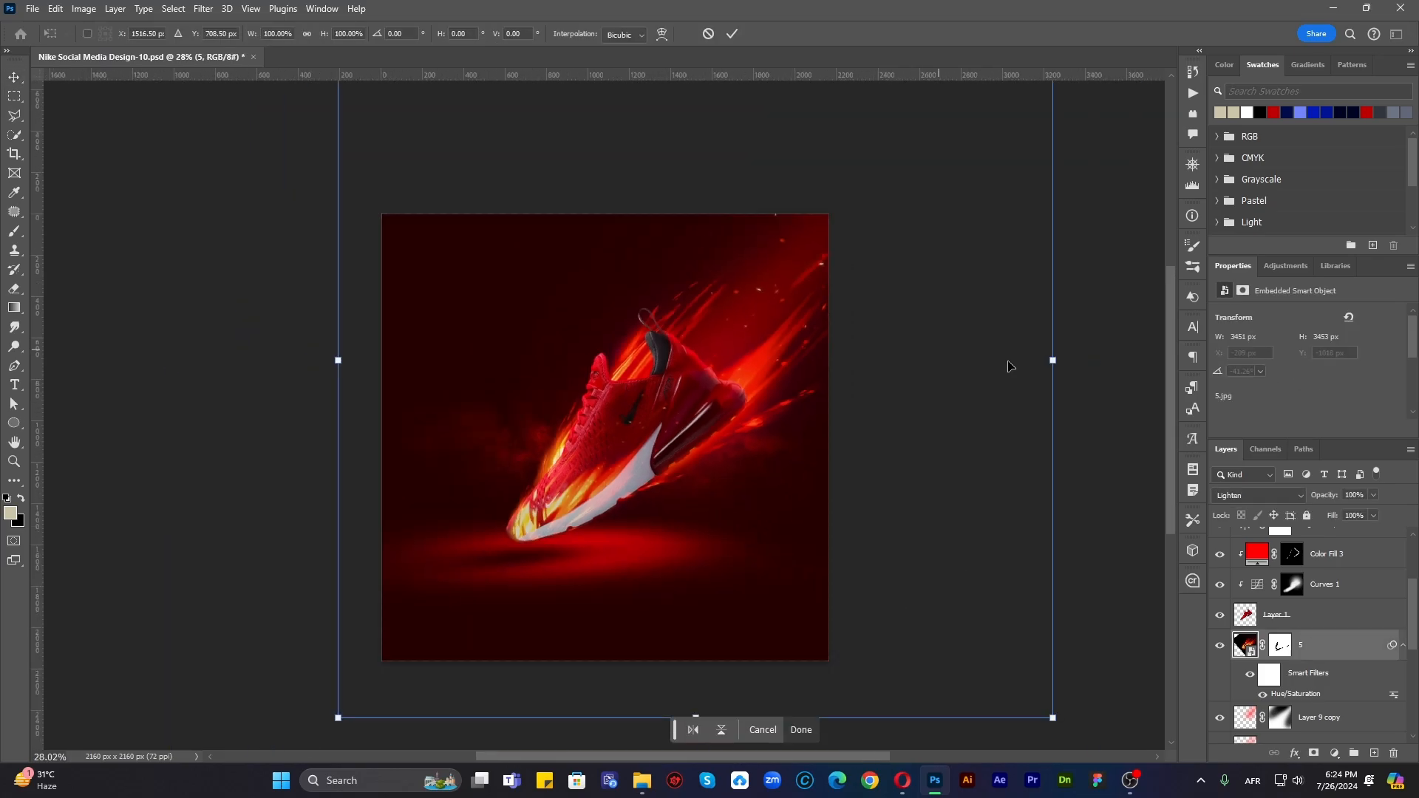
drag(1052, 360, 1007, 363)
drag(776, 361, 735, 392)
drag(979, 389, 955, 389)
drag(738, 371, 744, 374)
key(Return)
key(ctrl+0)
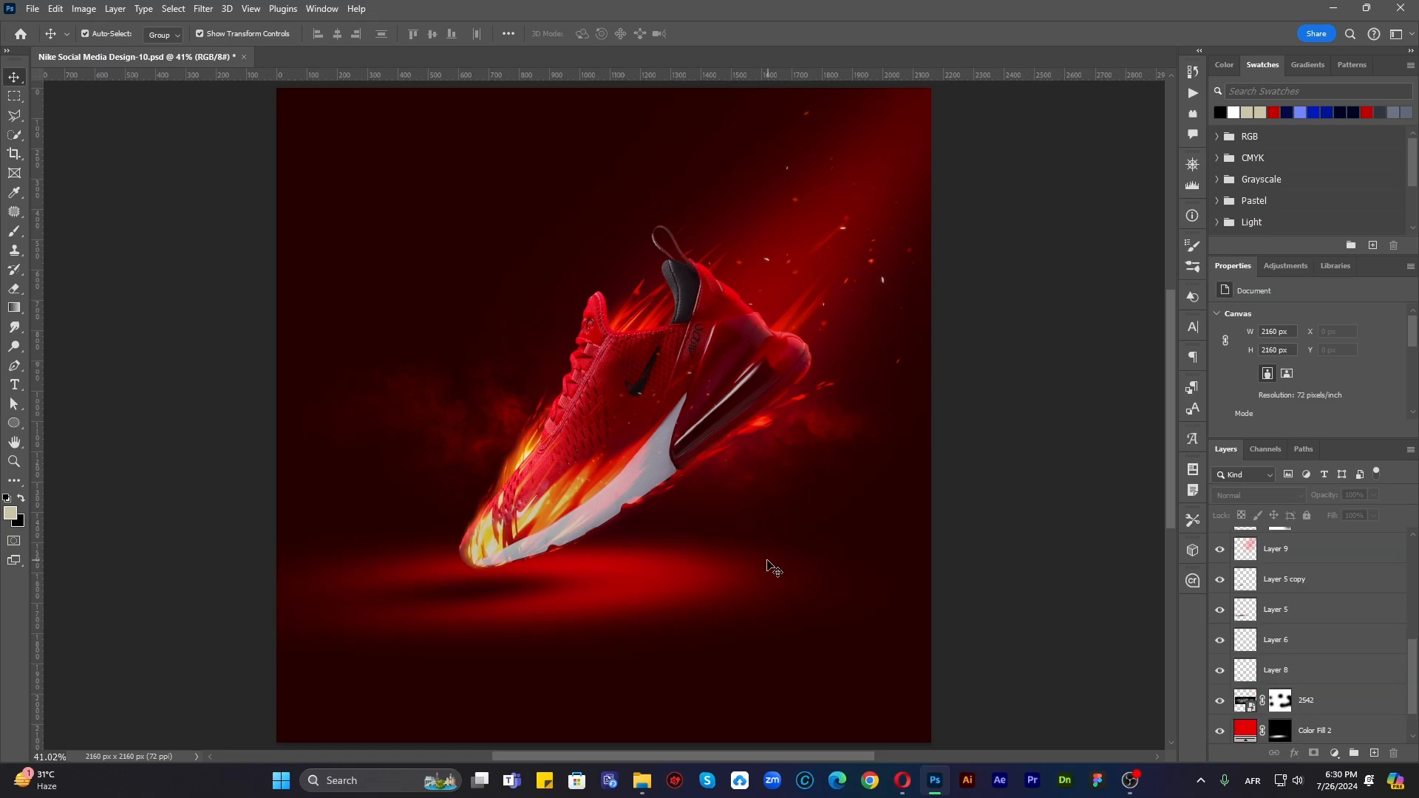
Step: Place the smoke image 2361 from the Downloads folder over the shoe and set its blend mode to Screen
click(641, 780)
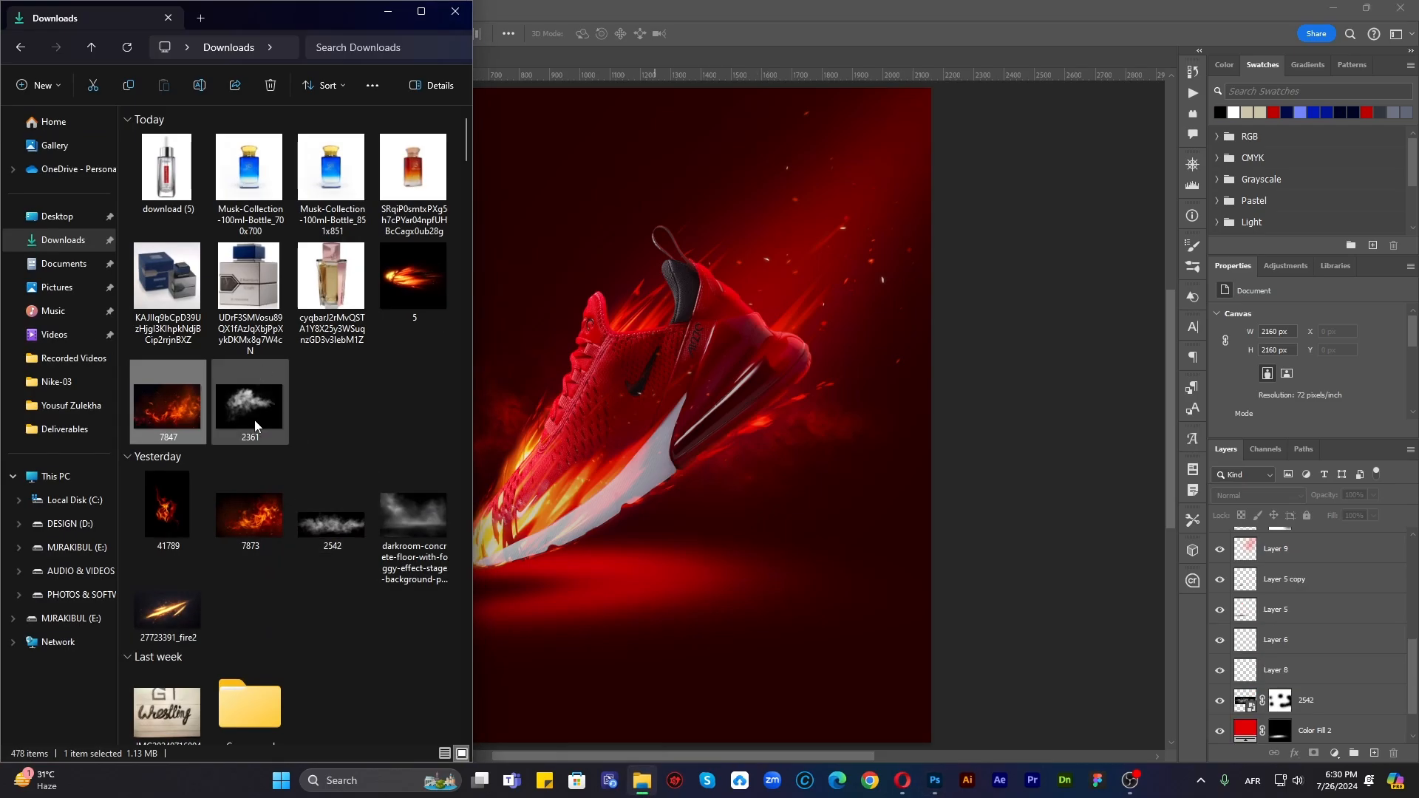
drag(251, 402, 611, 362)
scroll(1279, 633, up, 4)
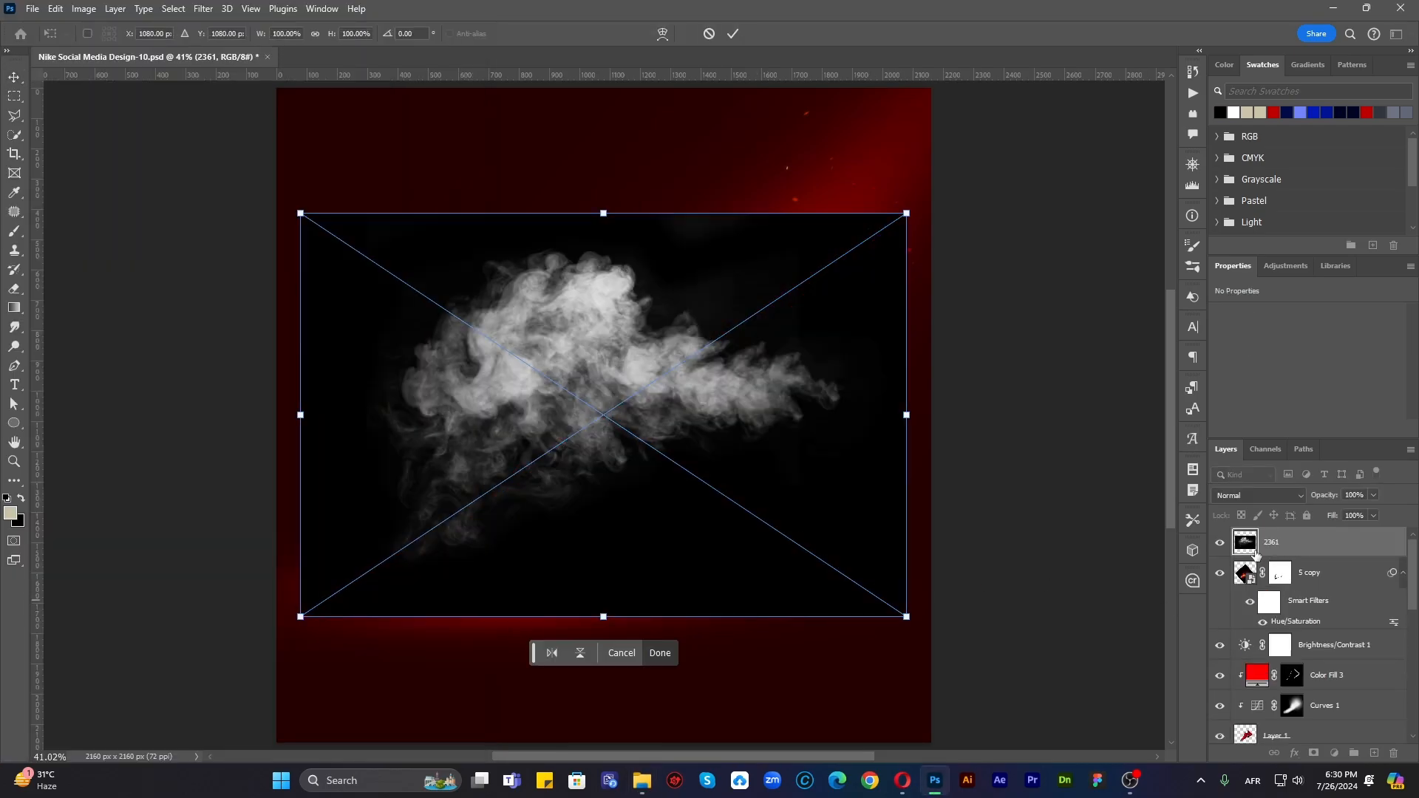
click(1262, 499)
click(1241, 471)
click(1243, 498)
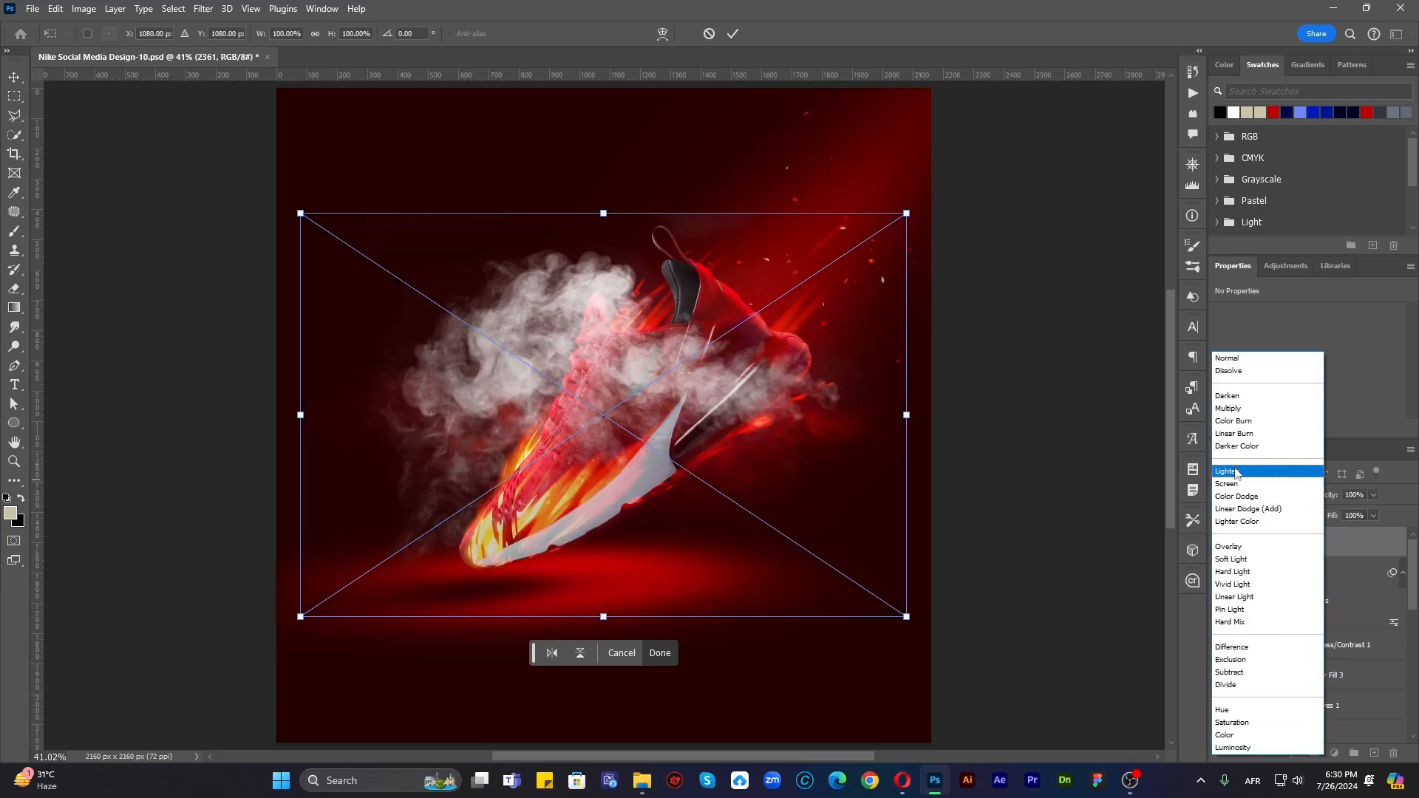
click(1235, 472)
click(1235, 493)
click(1237, 497)
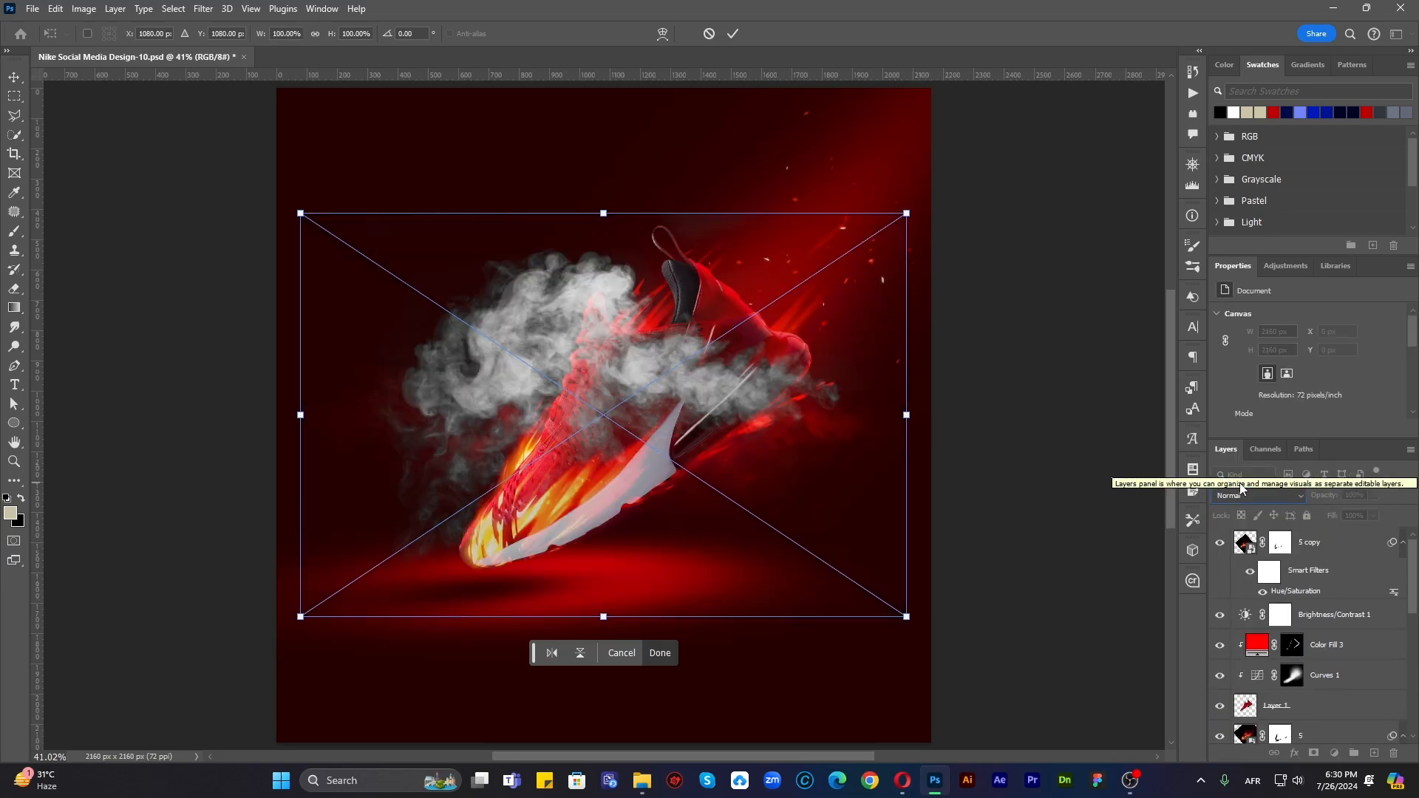
Step: Move the smoke layer 2361 down the layer stack to directly above layer 2542
drag(1282, 547, 1298, 698)
scroll(1311, 694, up, 3)
drag(1300, 559, 1300, 653)
Step: Rotate the smoke to about 131°, scale it to about 98% and position it behind the shoe's collar and heel
drag(913, 631, 634, 200)
drag(880, 402, 818, 407)
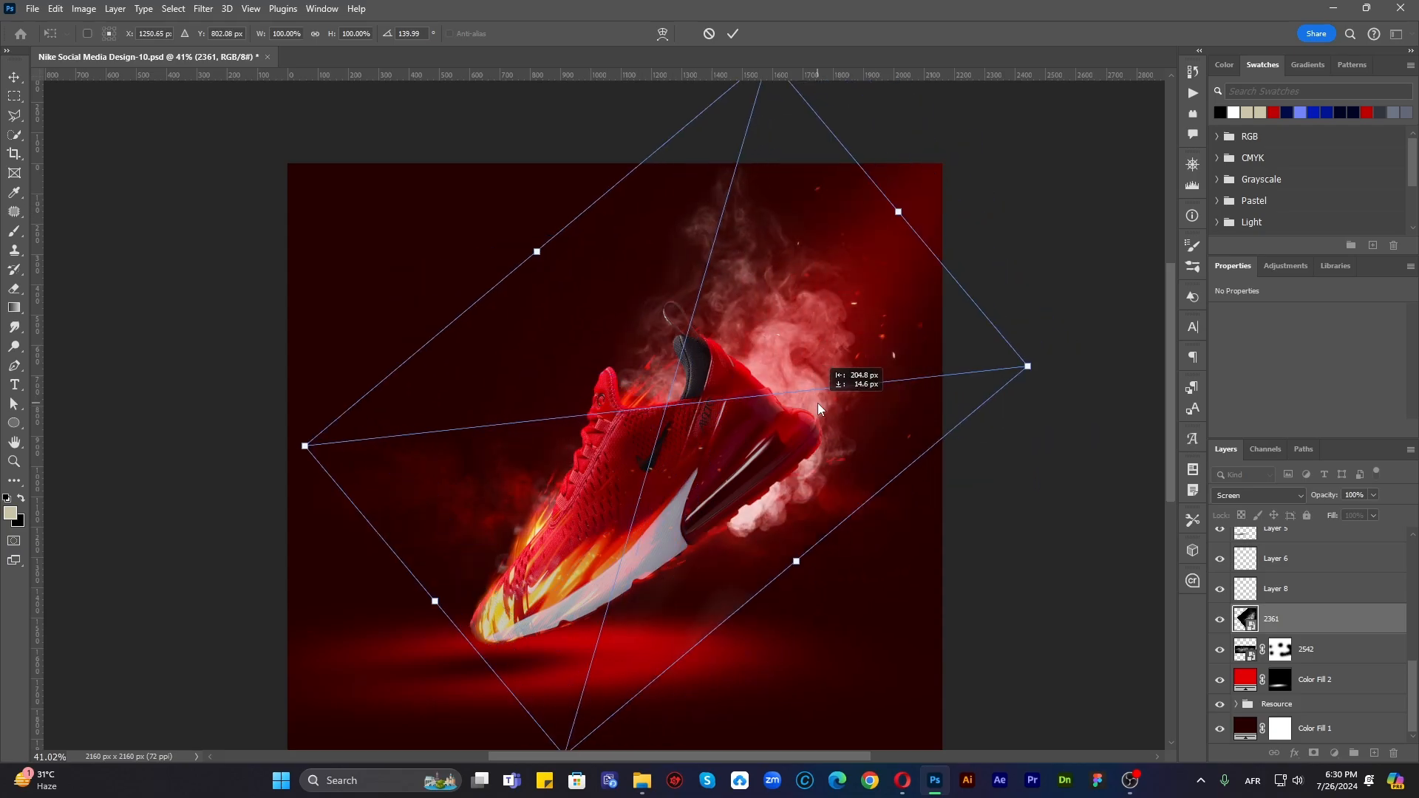
drag(898, 212, 857, 244)
drag(970, 373, 982, 356)
mouse_move(761, 346)
mouse_down()
mouse_move(804, 339)
mouse_move(774, 348)
mouse_up()
drag(969, 329, 1010, 318)
drag(779, 354, 760, 359)
drag(1016, 337, 940, 402)
key(ctrl+z)
drag(779, 362, 783, 368)
drag(997, 338, 1011, 339)
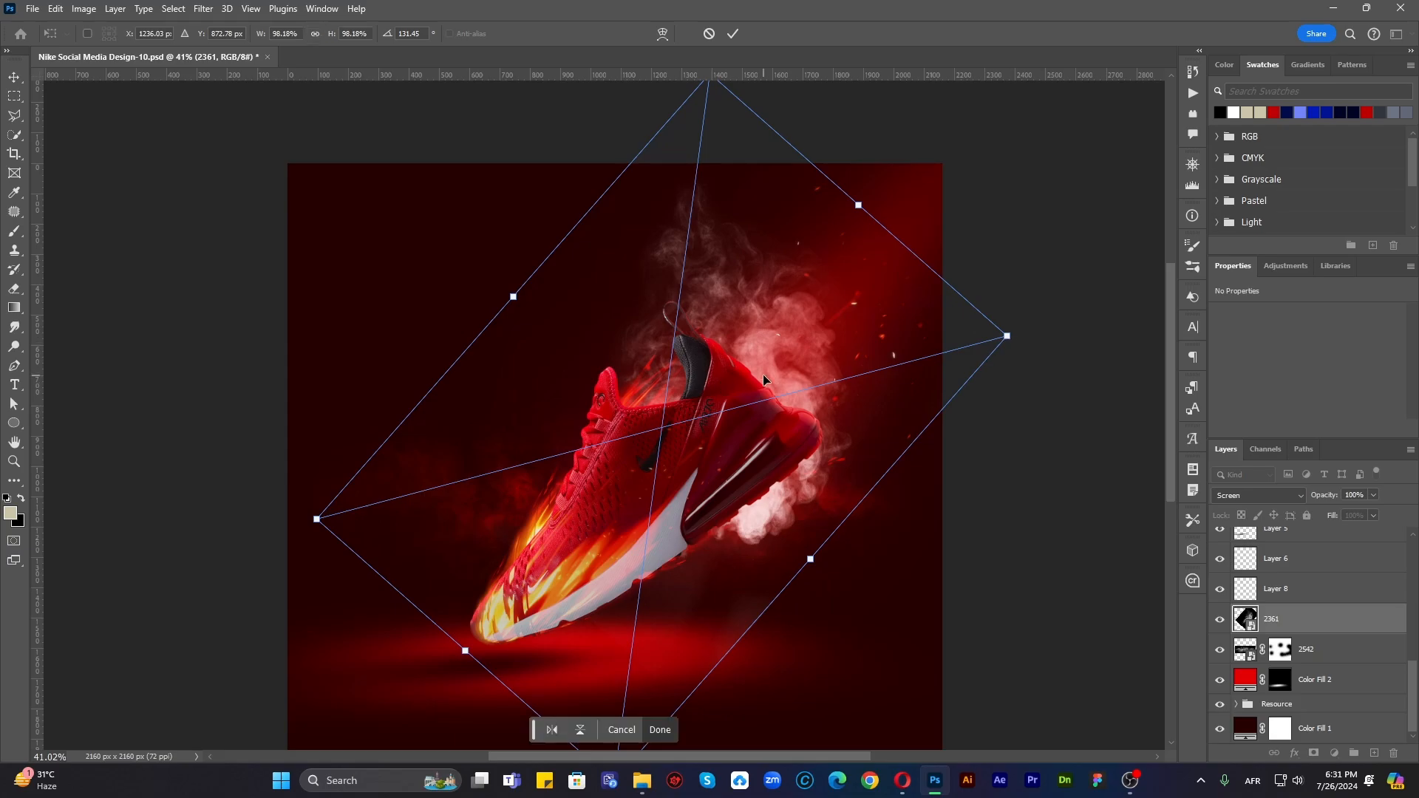
mouse_move(762, 383)
mouse_down()
mouse_move(735, 396)
mouse_move(750, 358)
mouse_up()
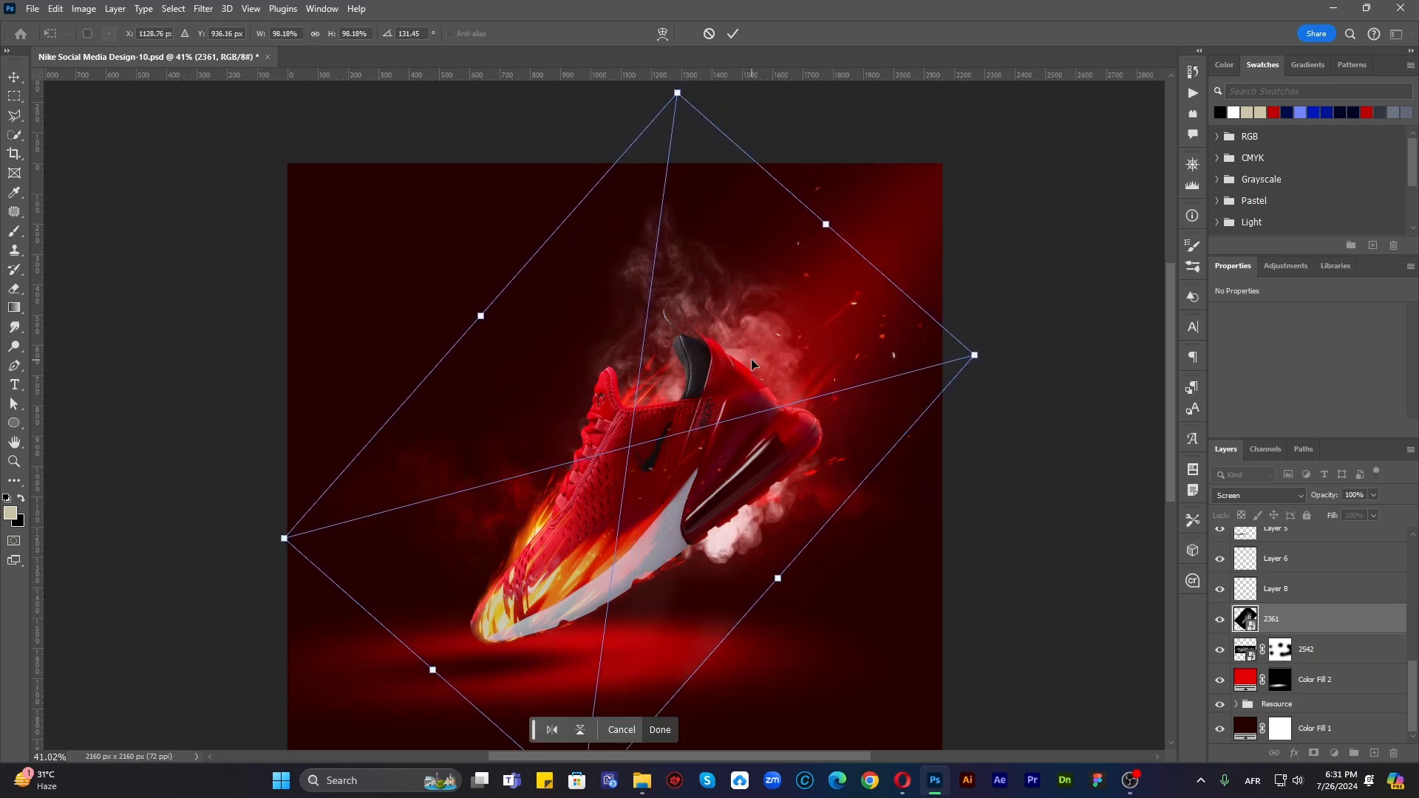
key(Return)
Step: Add a mask to the smoke layer 2361 and paint black to hide the smoke below the heel and sole
click(1313, 752)
key(b)
key(d)
key(bracketleft)
key(bracketleft)
key(bracketleft)
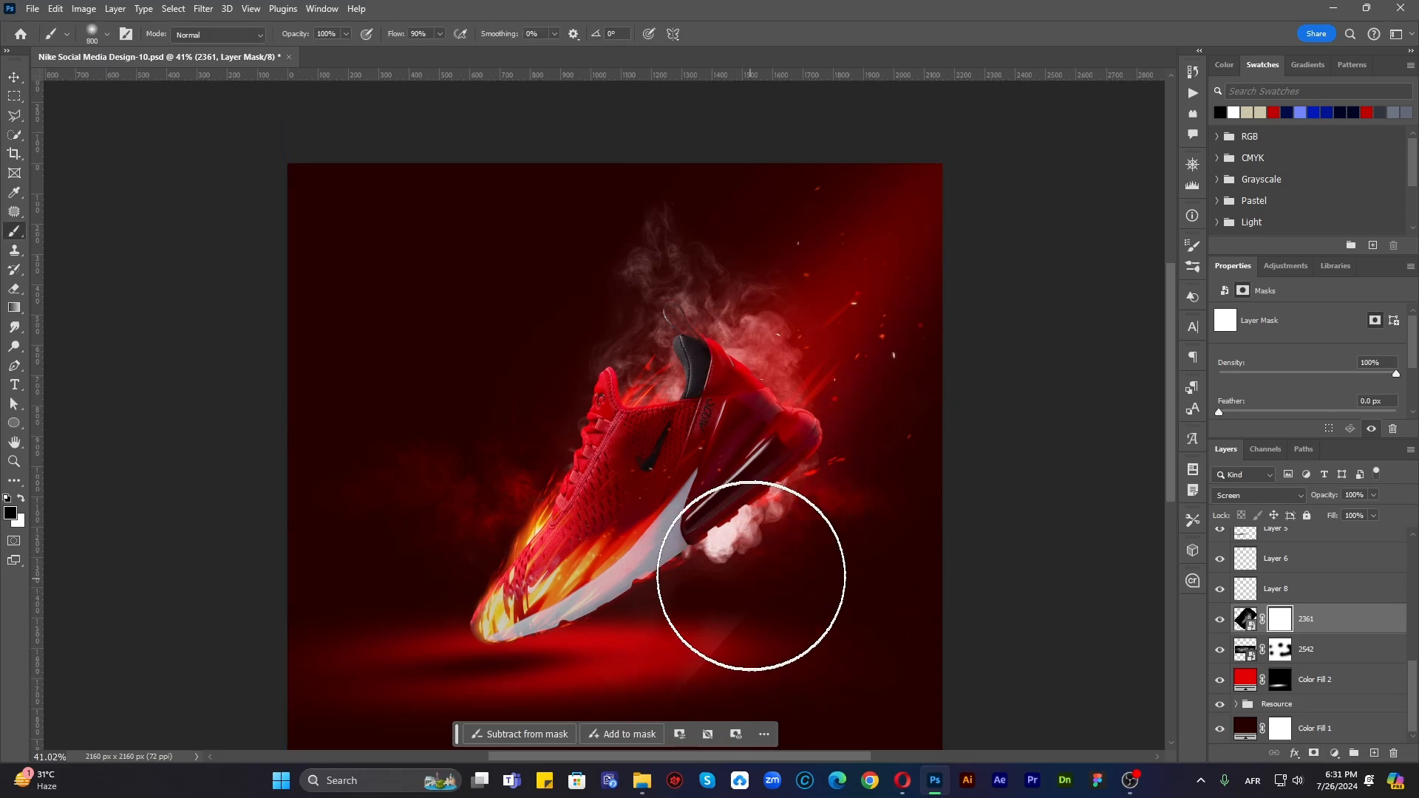
drag(753, 576, 741, 532)
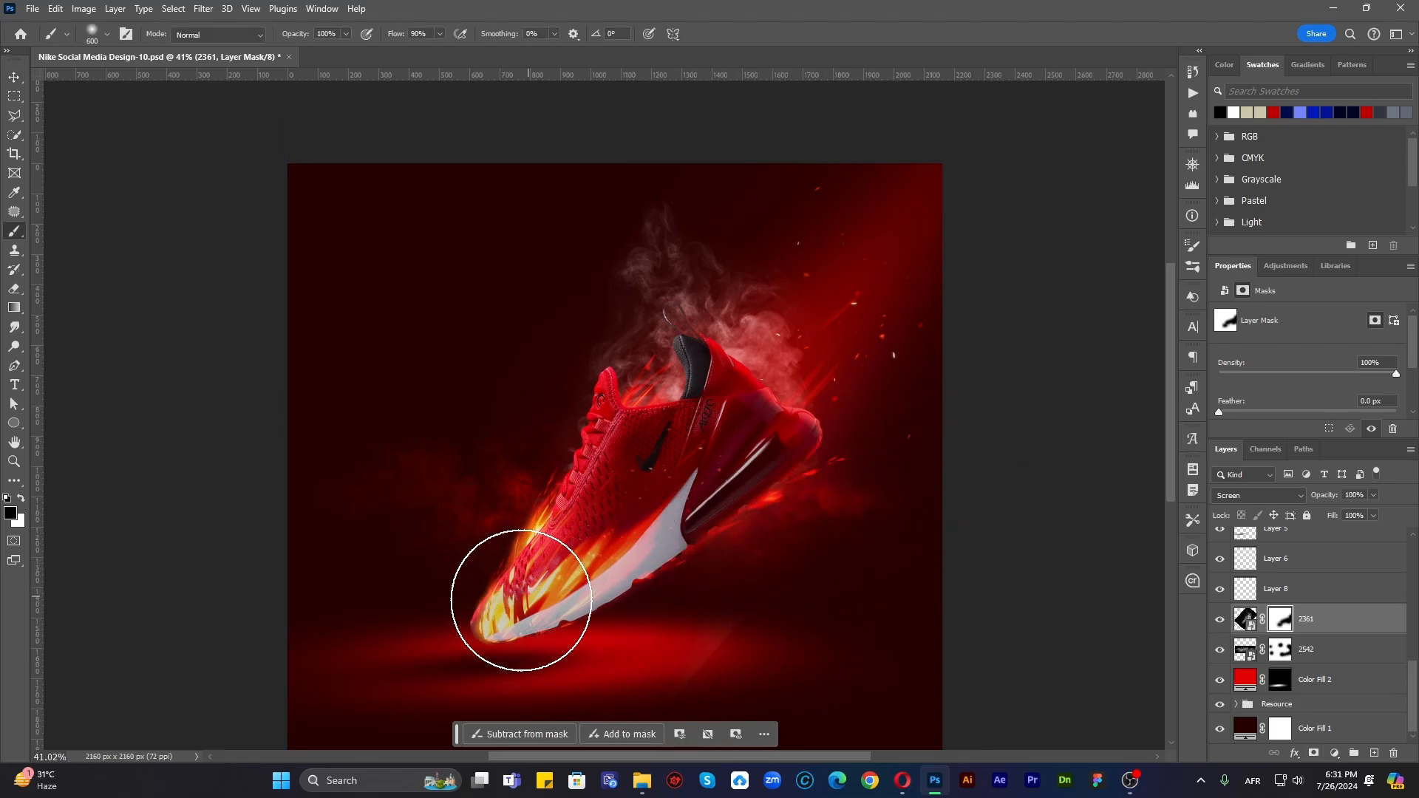
click(1313, 625)
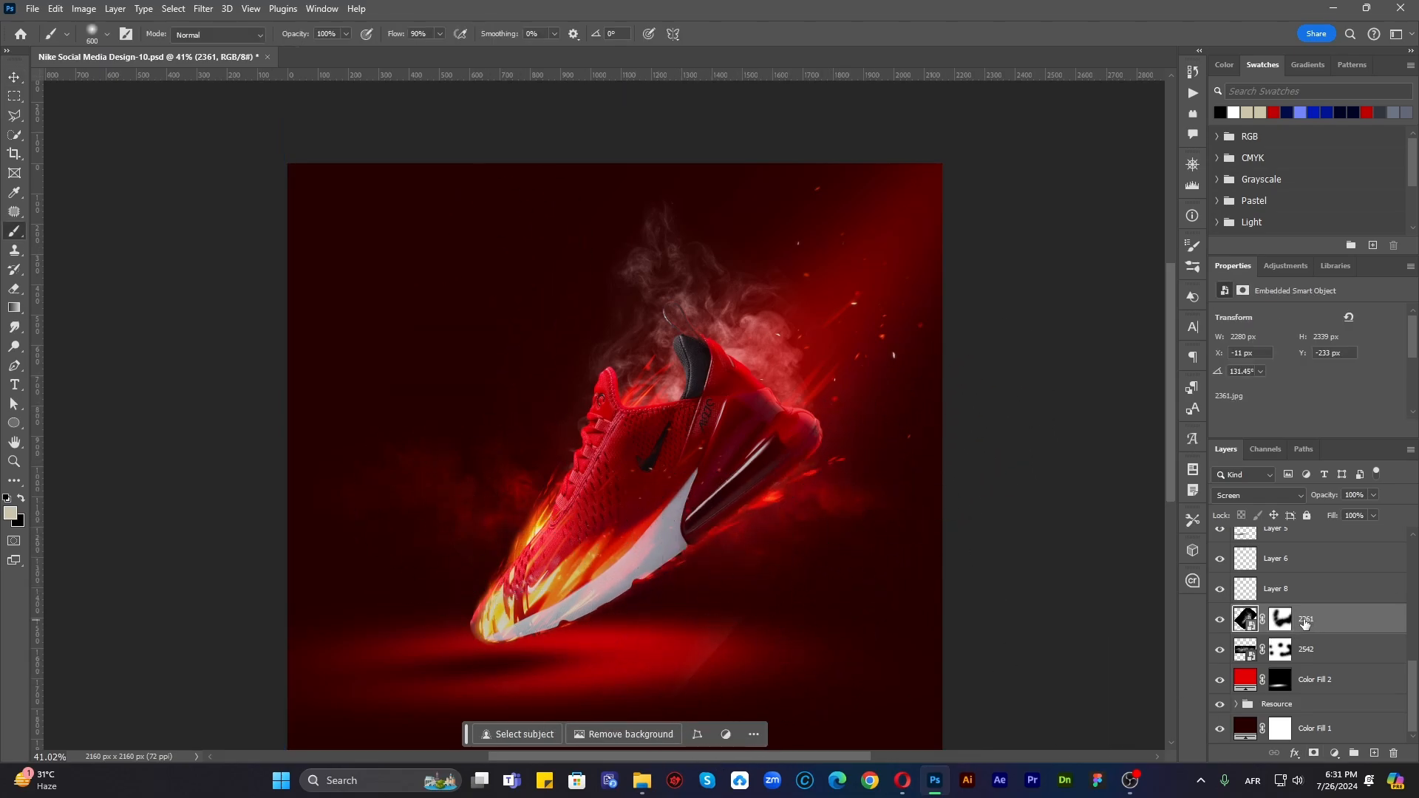
key(ctrl+t)
key(Escape)
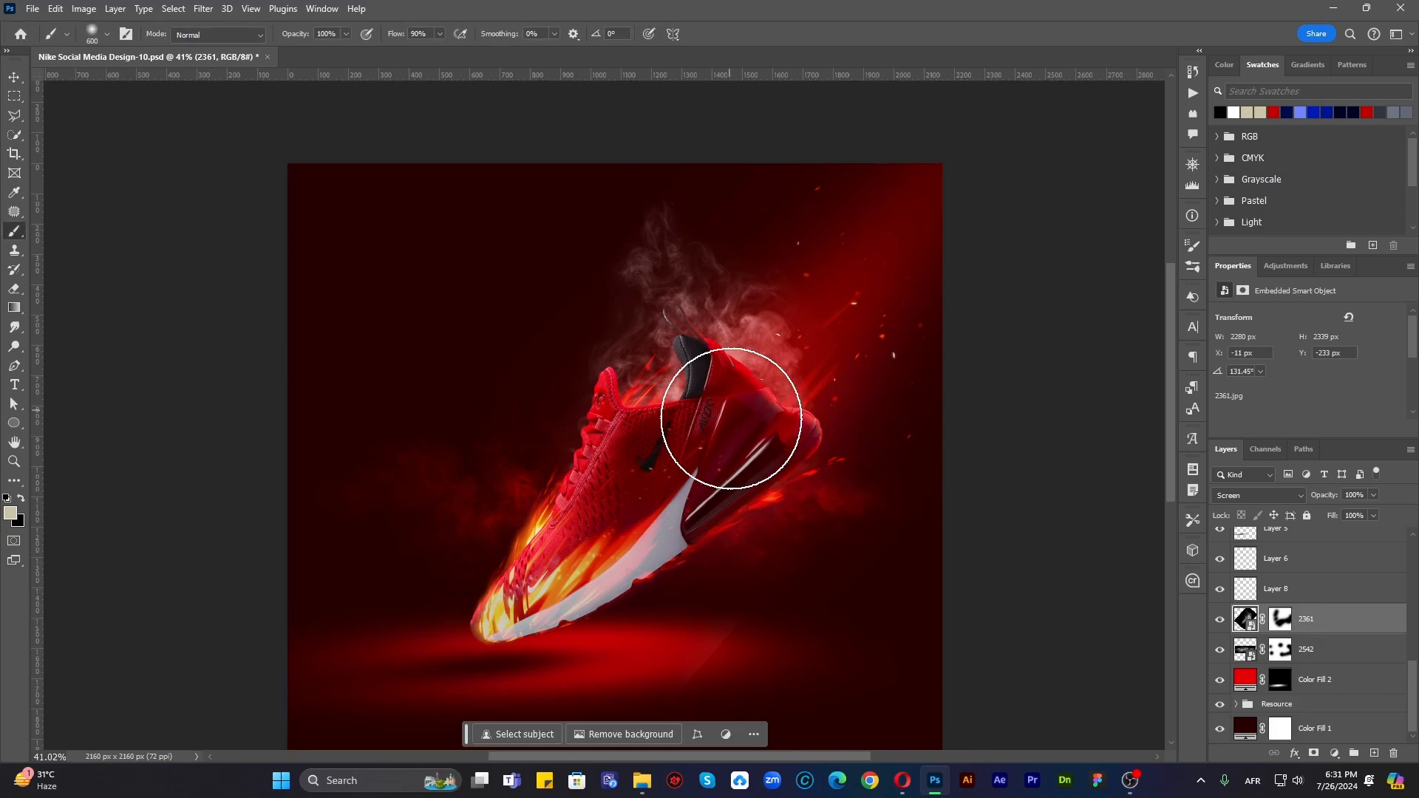
scroll(1354, 640, up, 3)
key(ctrl+backslash)
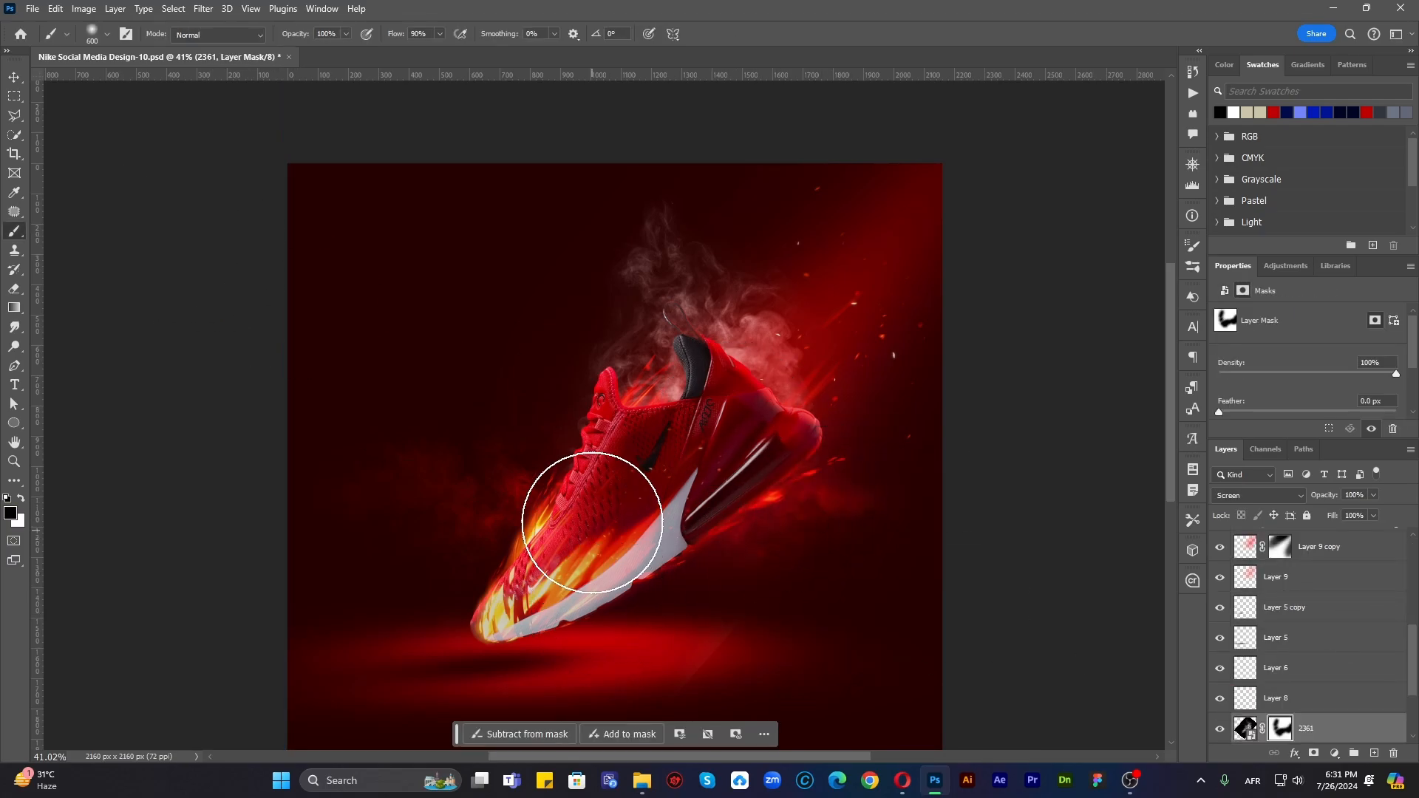
Step: Apply Hue/Saturation to the smoke layer 2361 with Hue -20, Saturation +92 and Lightness -57
key(v)
scroll(667, 269, up, 2)
click(84, 8)
mouse_move(107, 49)
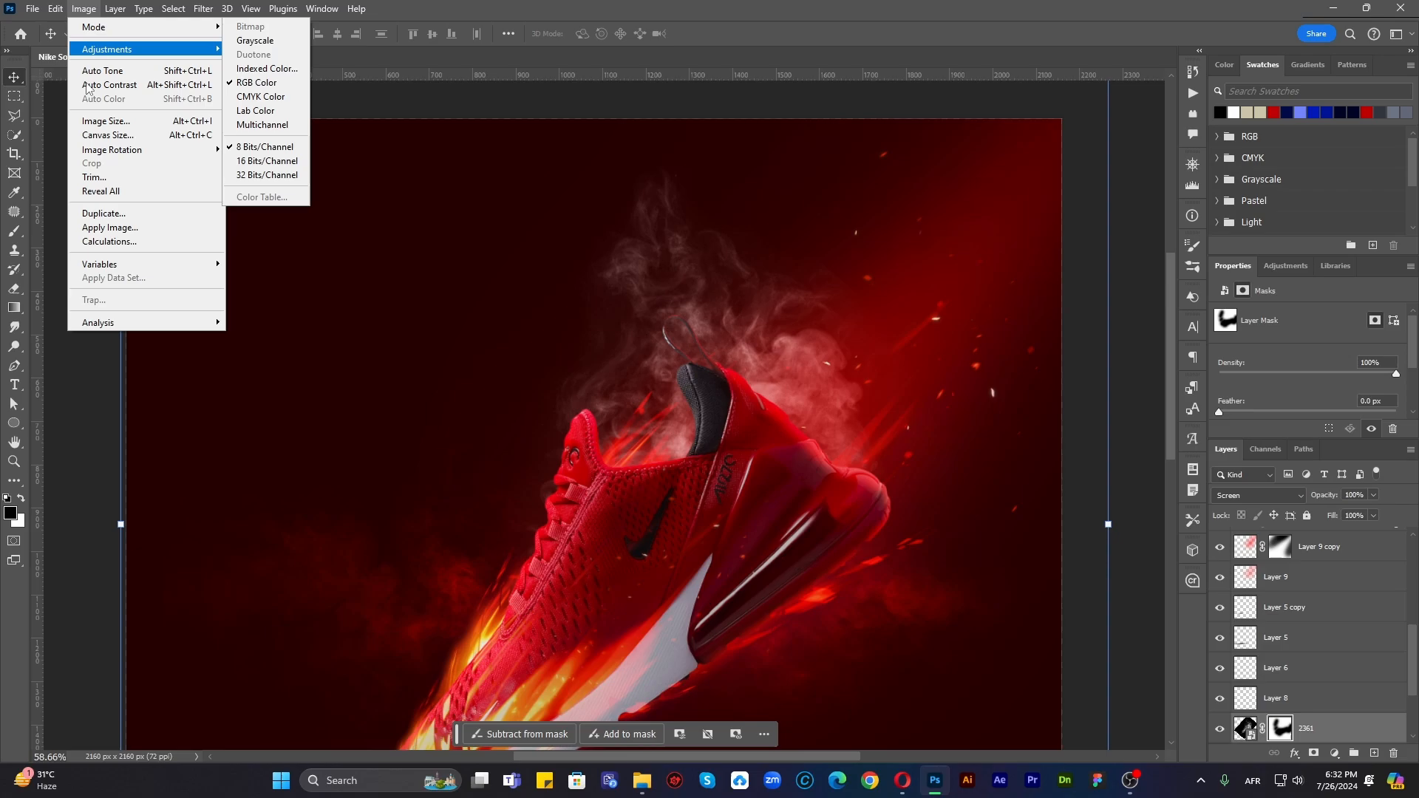
double_click(1306, 728)
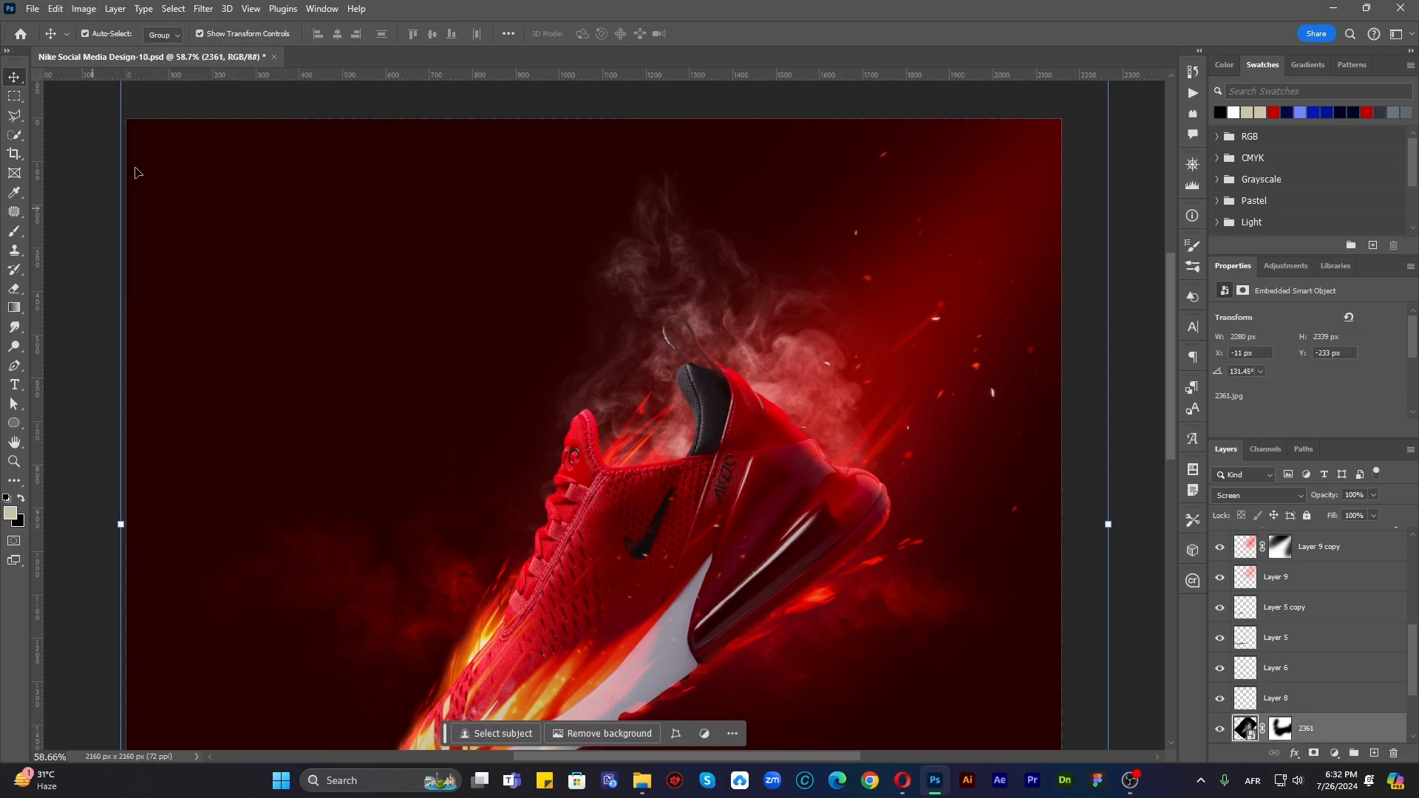
click(83, 8)
mouse_move(186, 46)
click(280, 127)
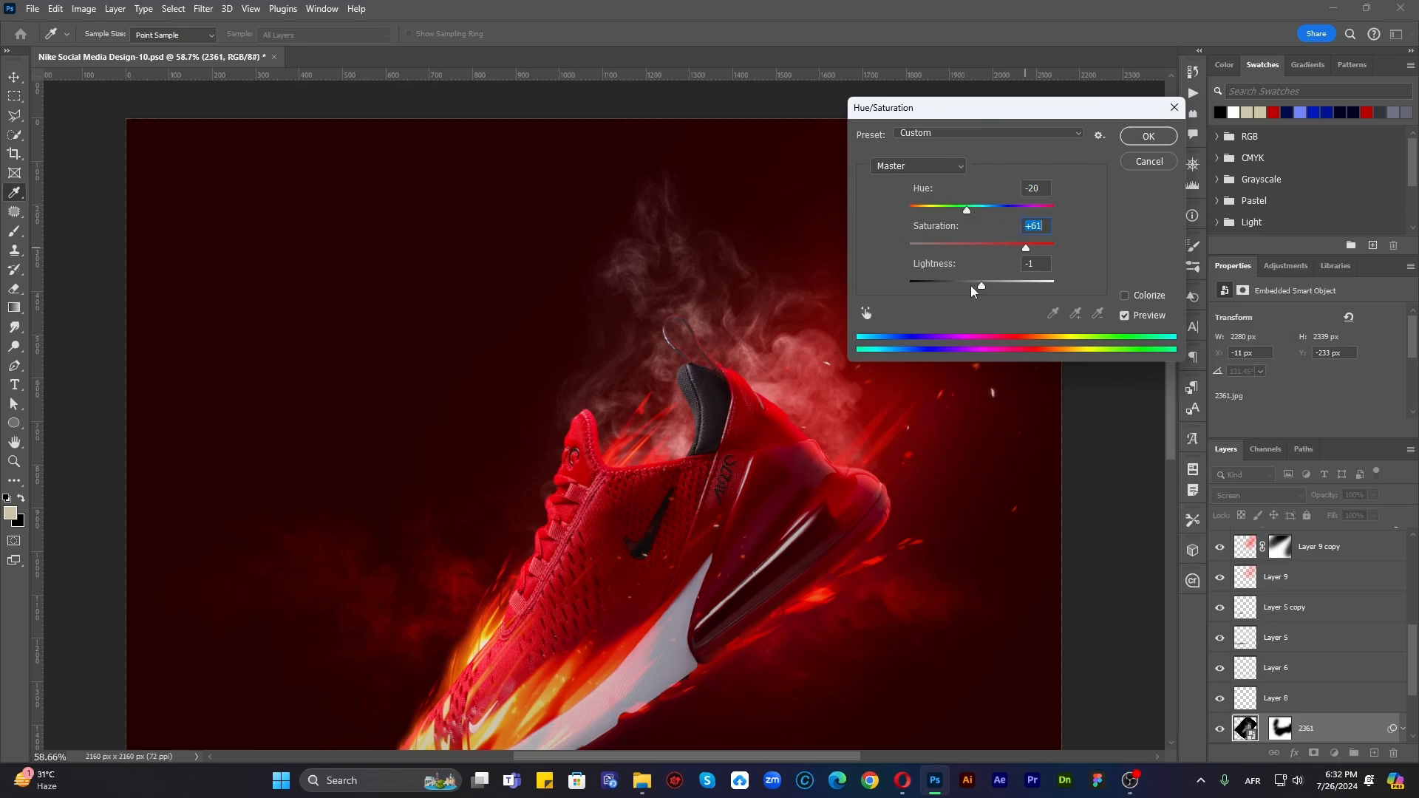
drag(971, 291, 961, 292)
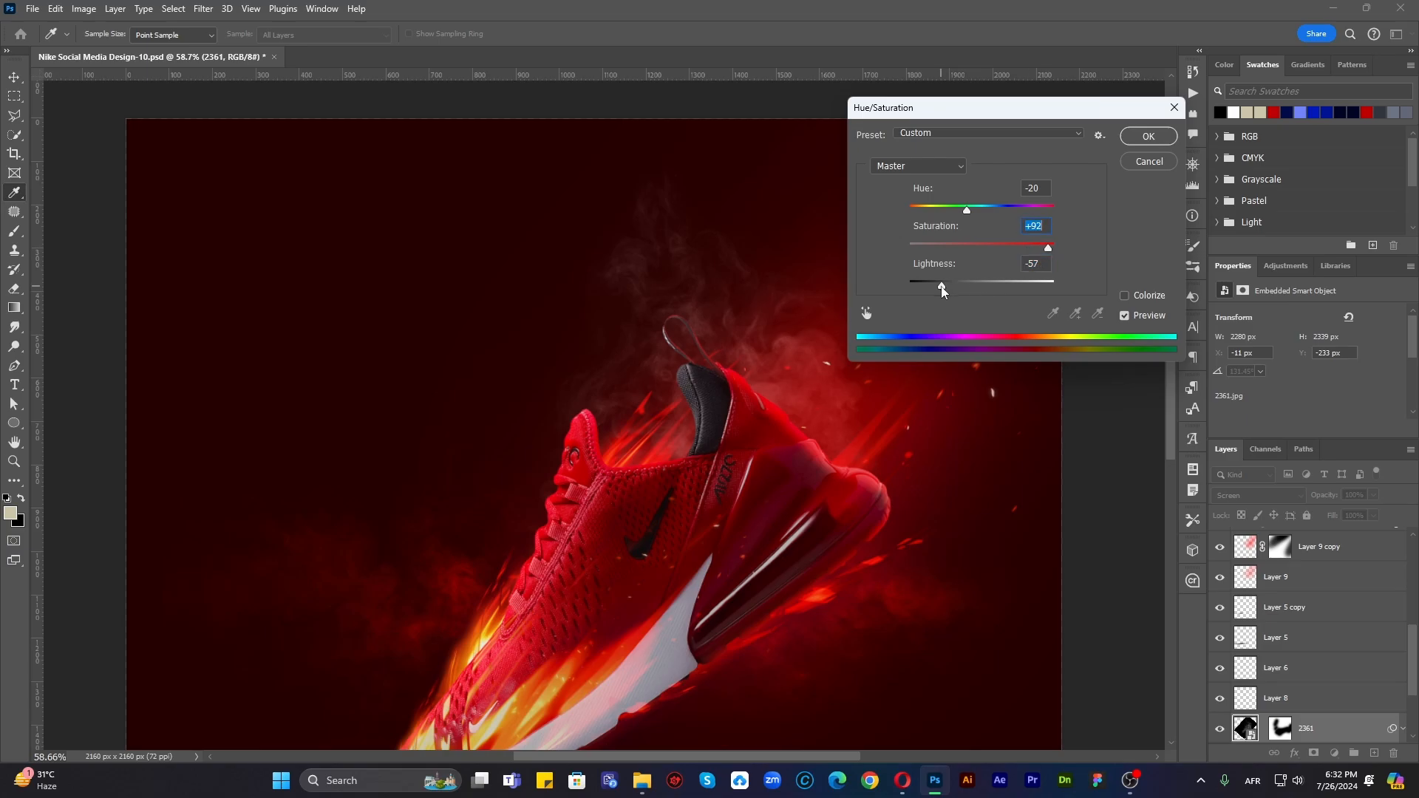
click(1148, 137)
key(ctrl+minus)
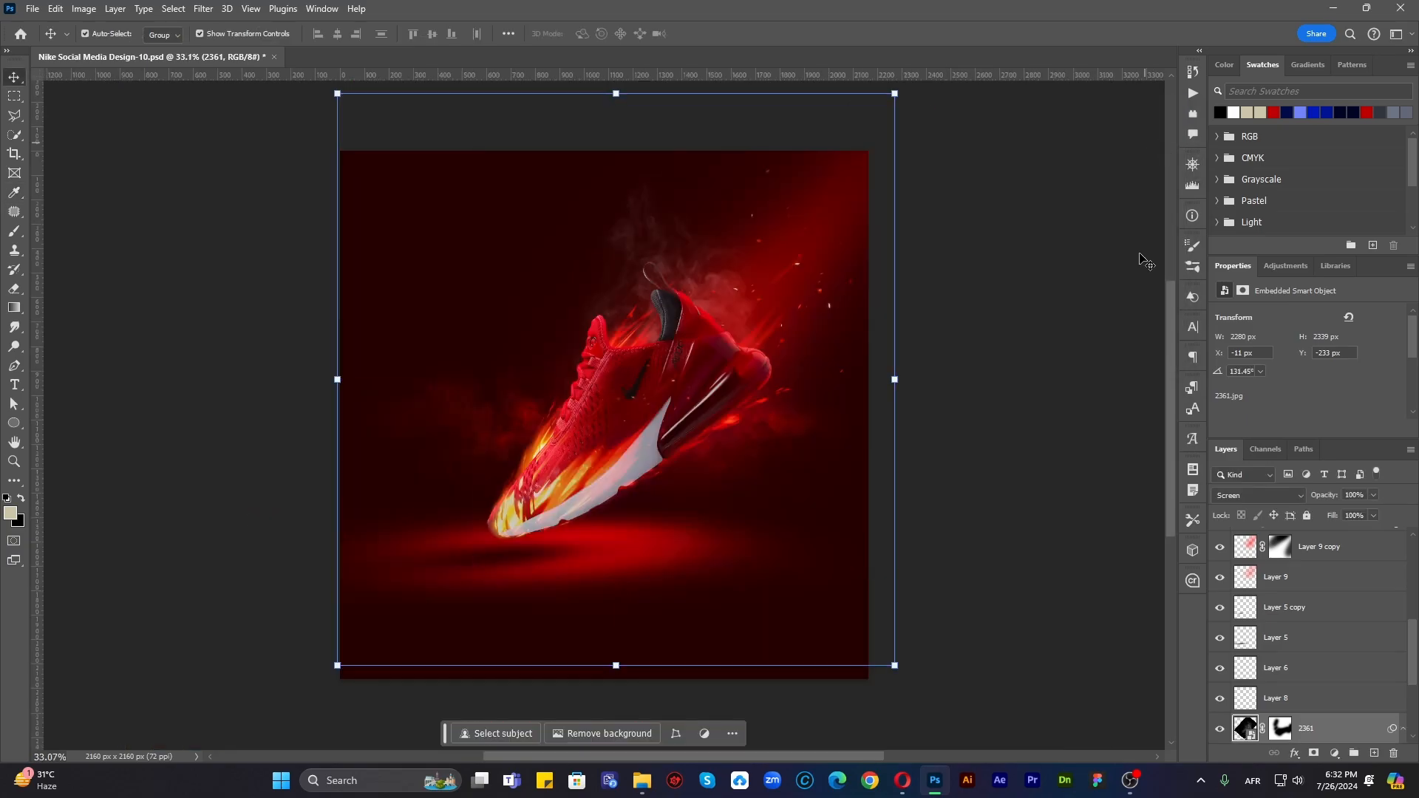
click(1016, 395)
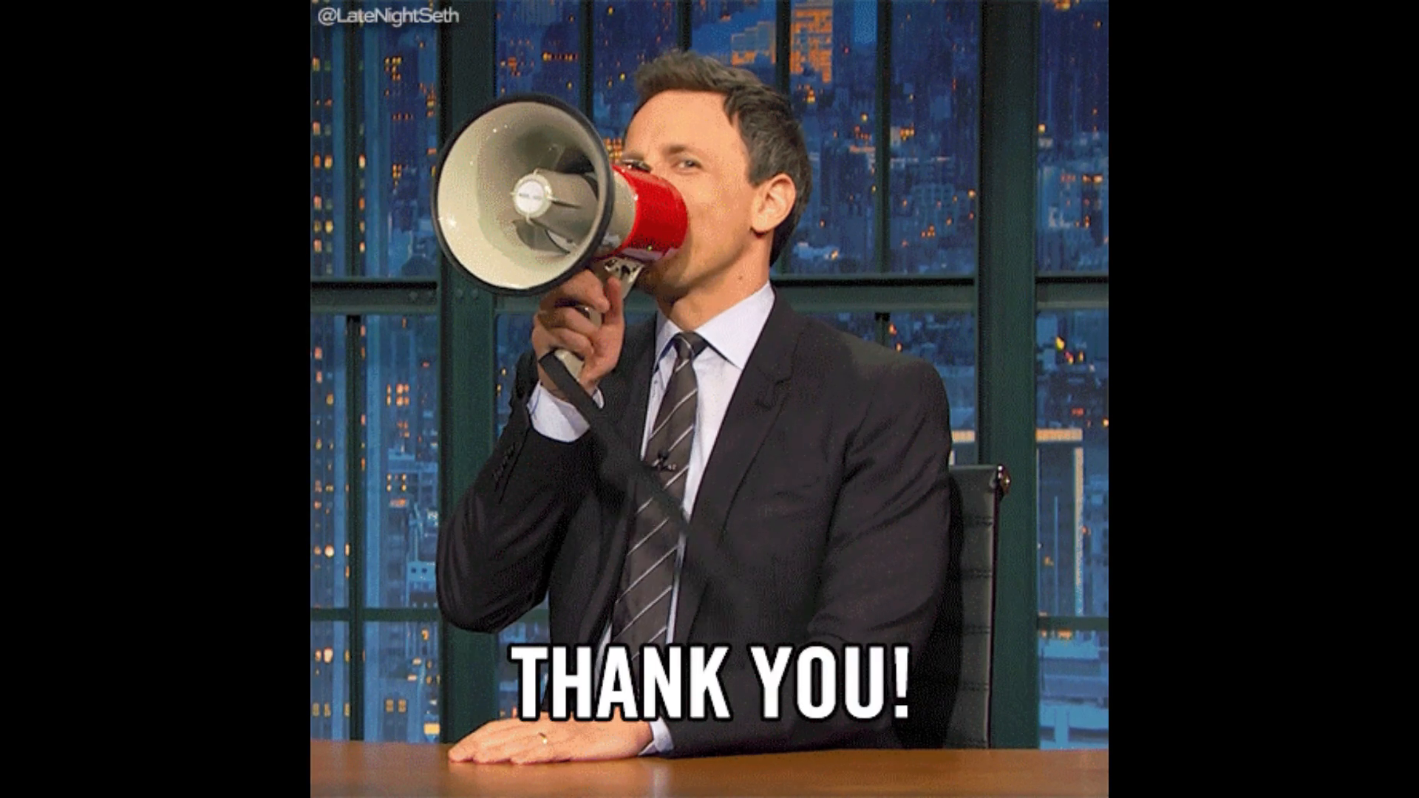